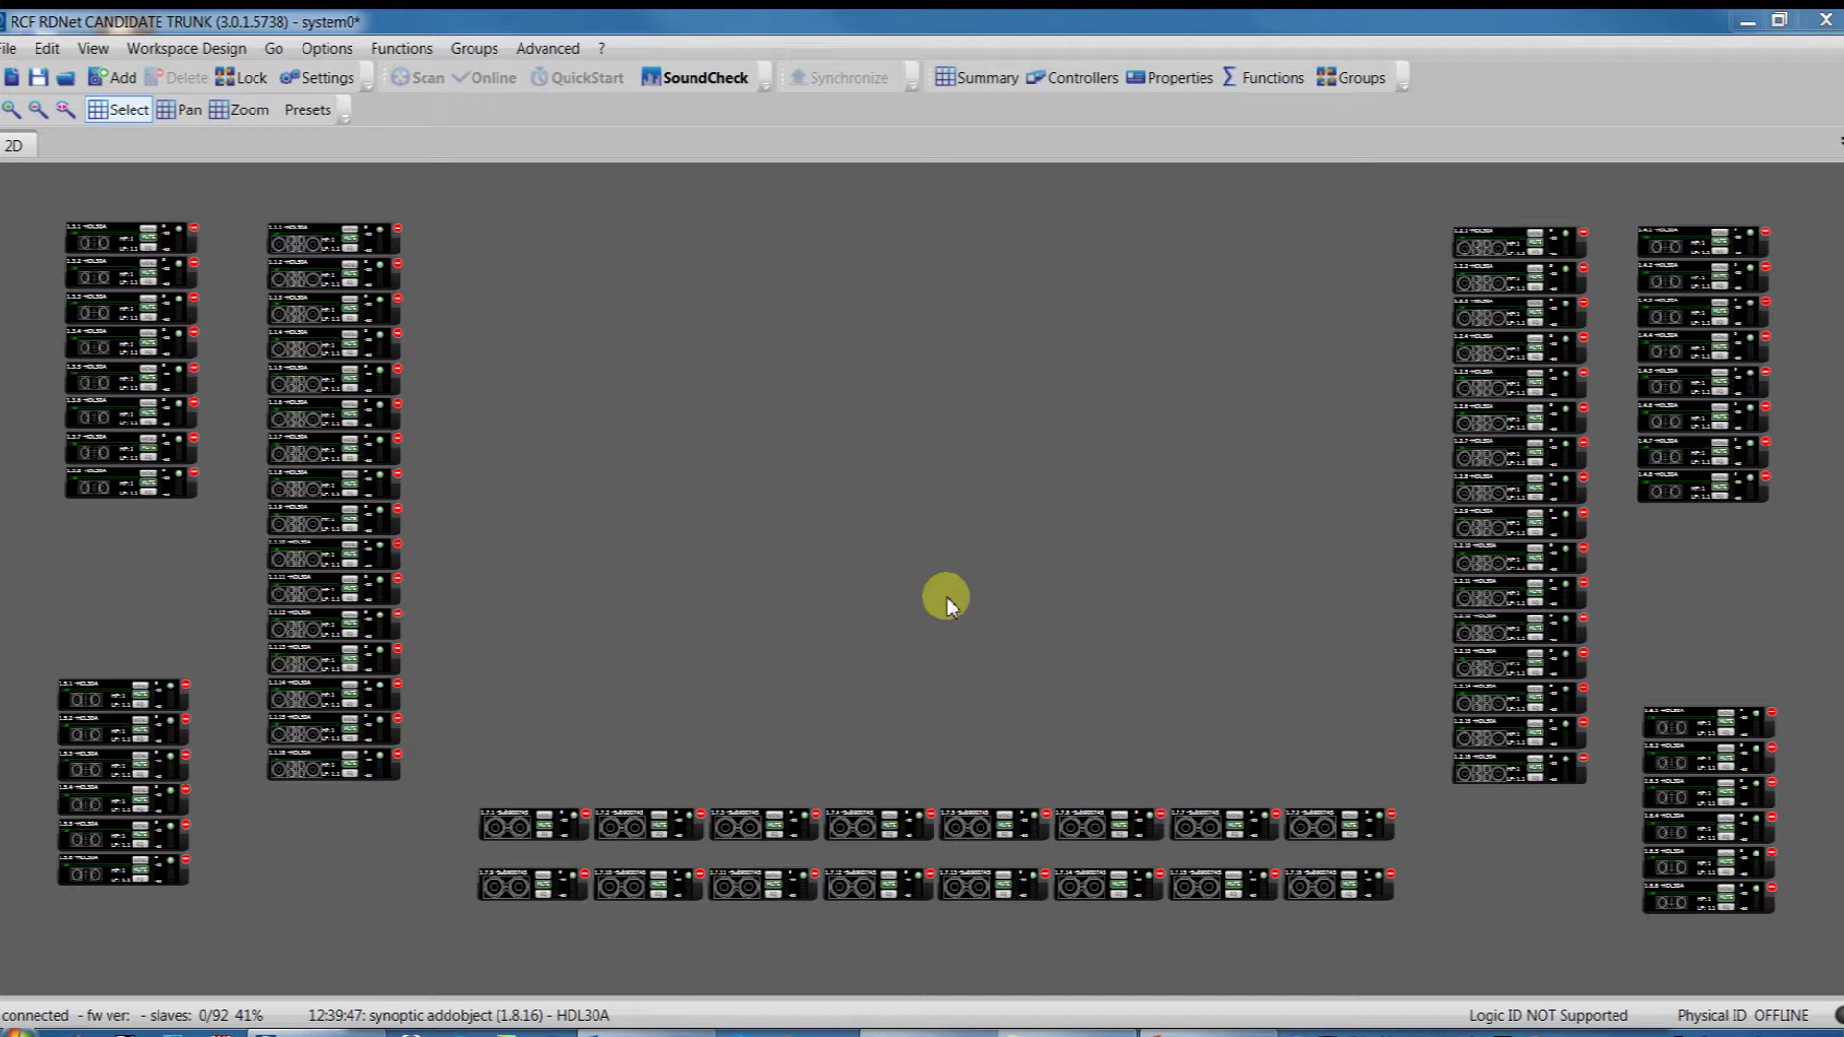
Step: Select the second column of units and the lower-left group, then clear the selection
{"action": "left_click_drag", "start_coordinate": [428, 197], "coordinate": [304, 804]}
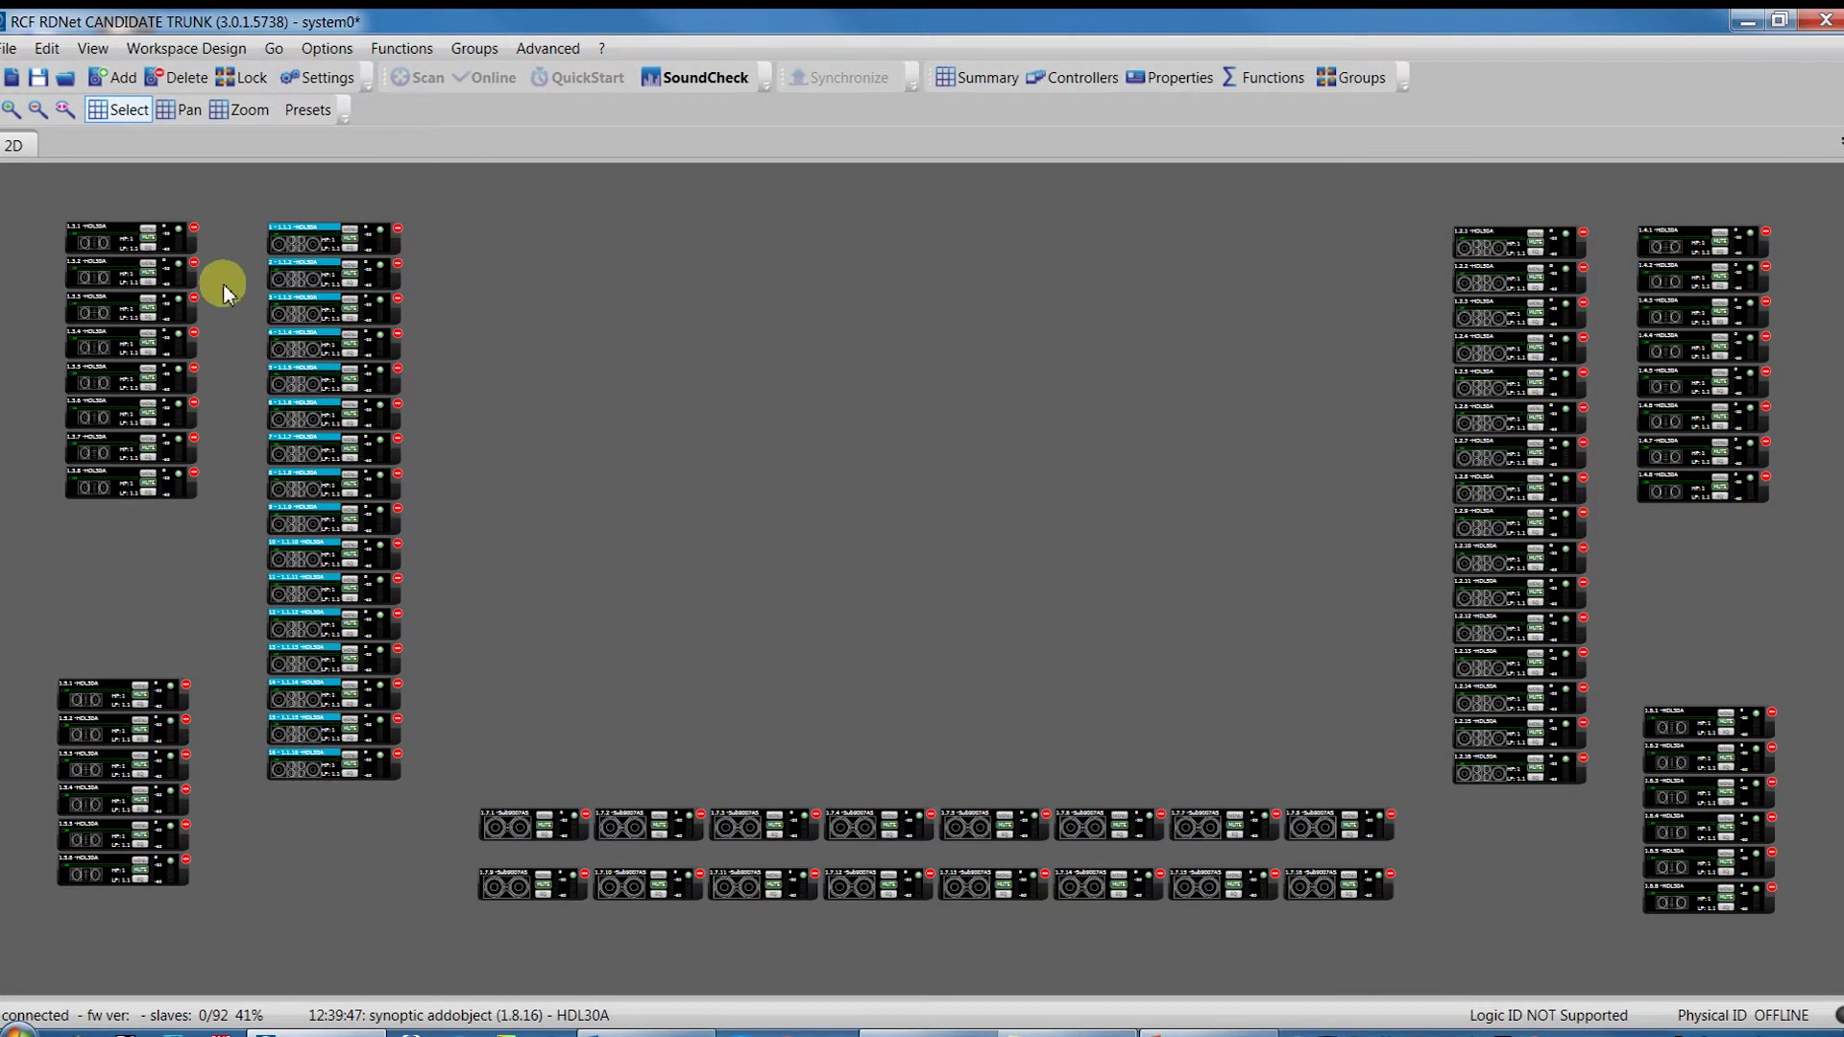
{"action": "left_click_drag", "start_coordinate": [218, 195], "coordinate": [112, 926]}
{"action": "left_click", "coordinate": [147, 580]}
Step: Add two HDL30A units to the layout through Add Object with Number set to 2
{"action": "left_click", "coordinate": [202, 50]}
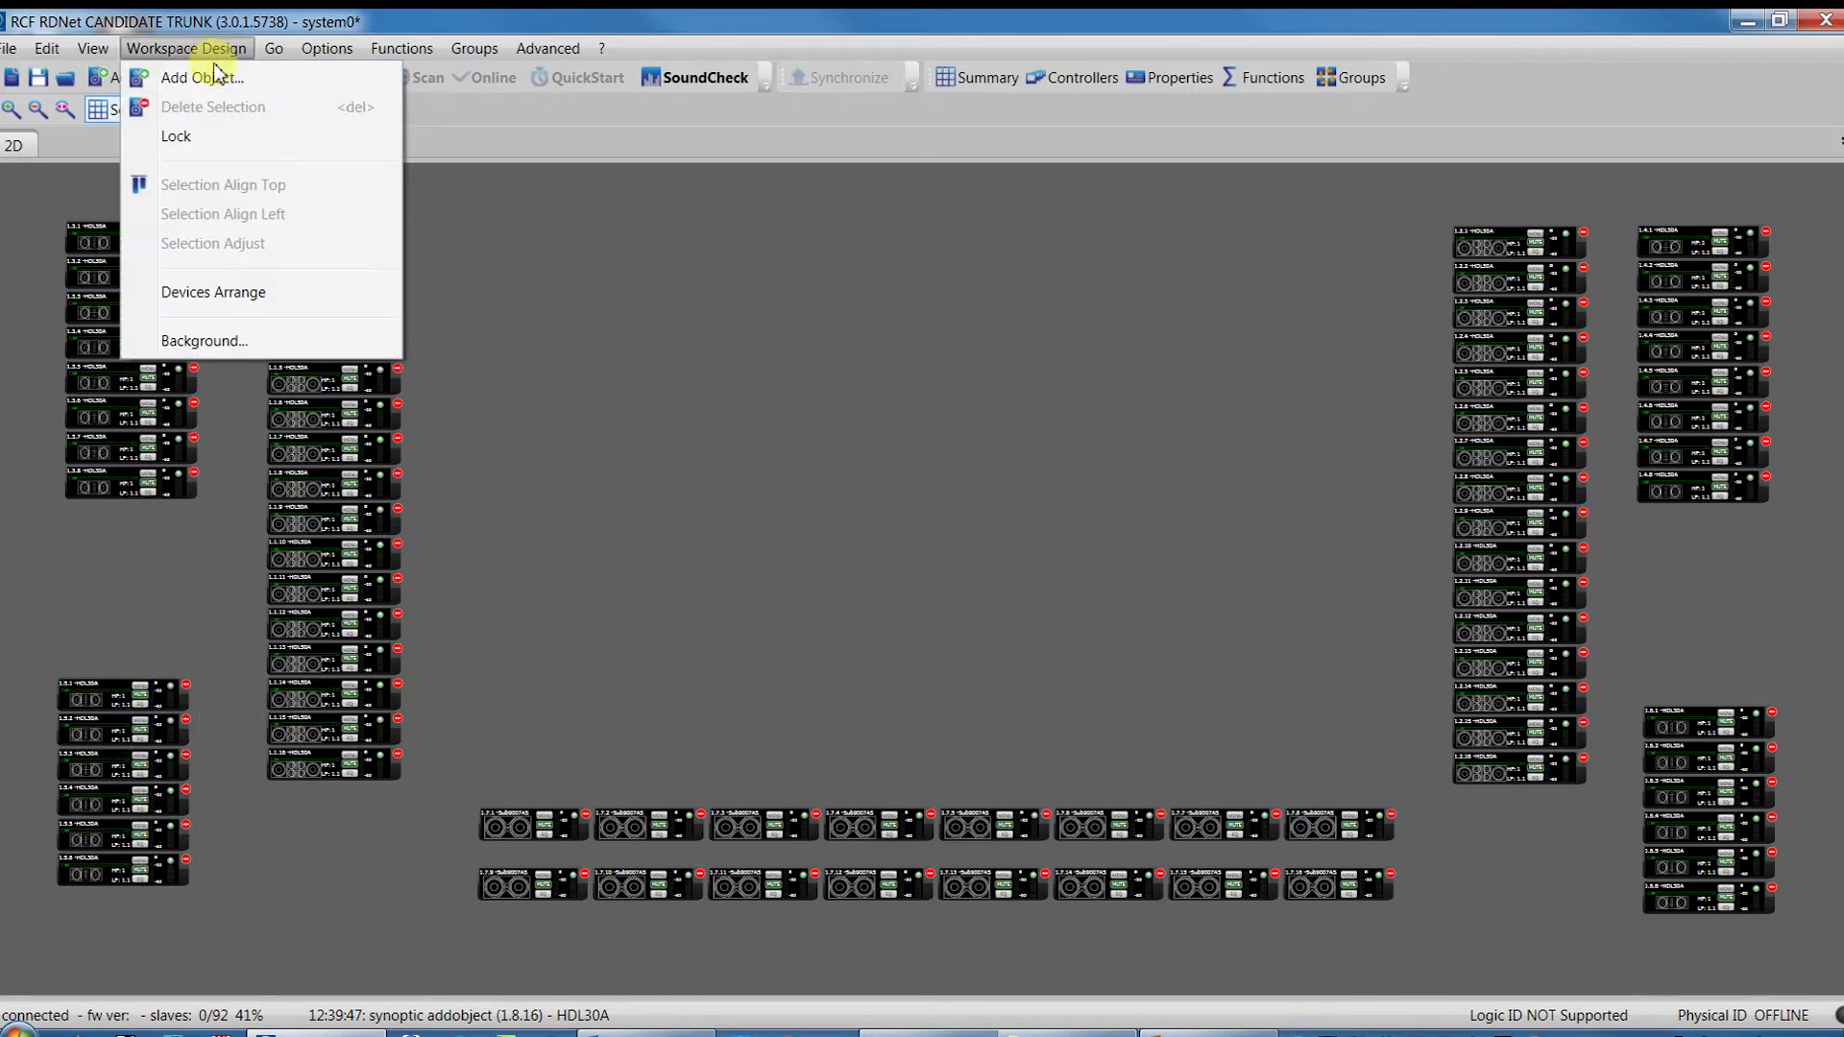
{"action": "left_click", "coordinate": [207, 67]}
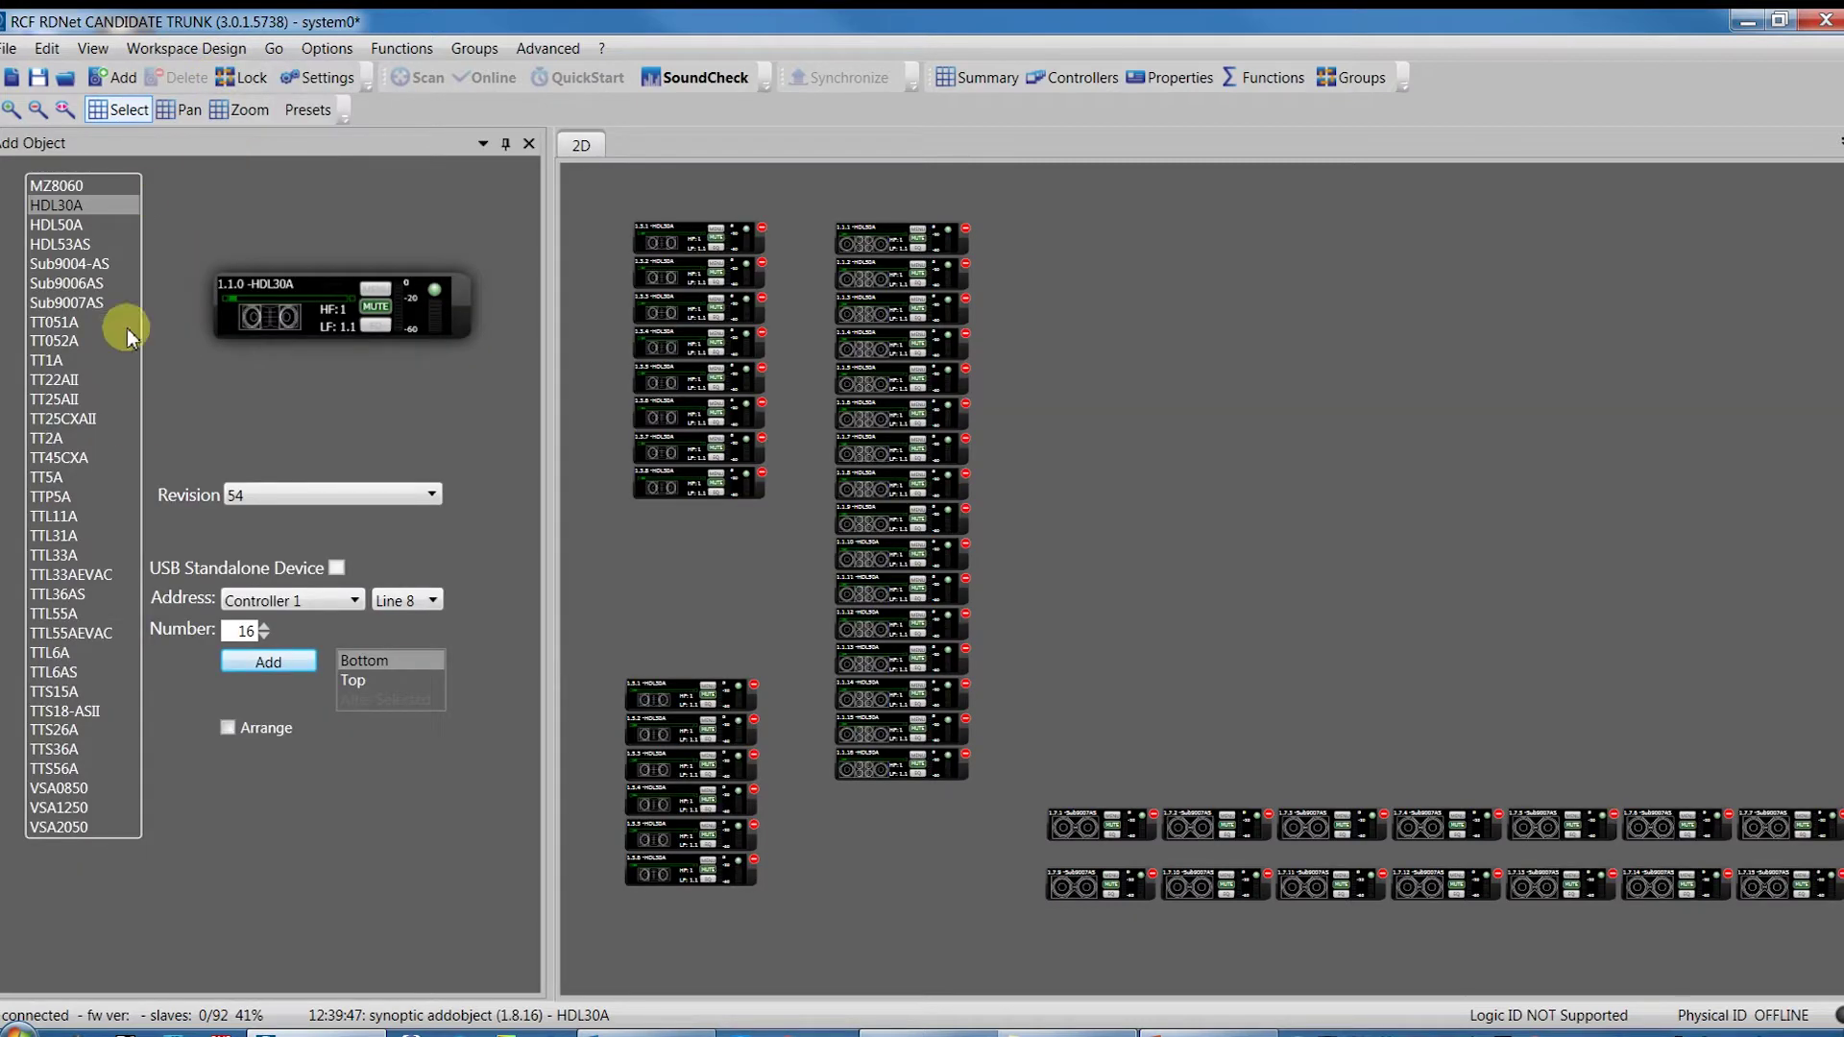
{"action": "double_click", "coordinate": [244, 630]}
{"action": "type", "text": "2"}
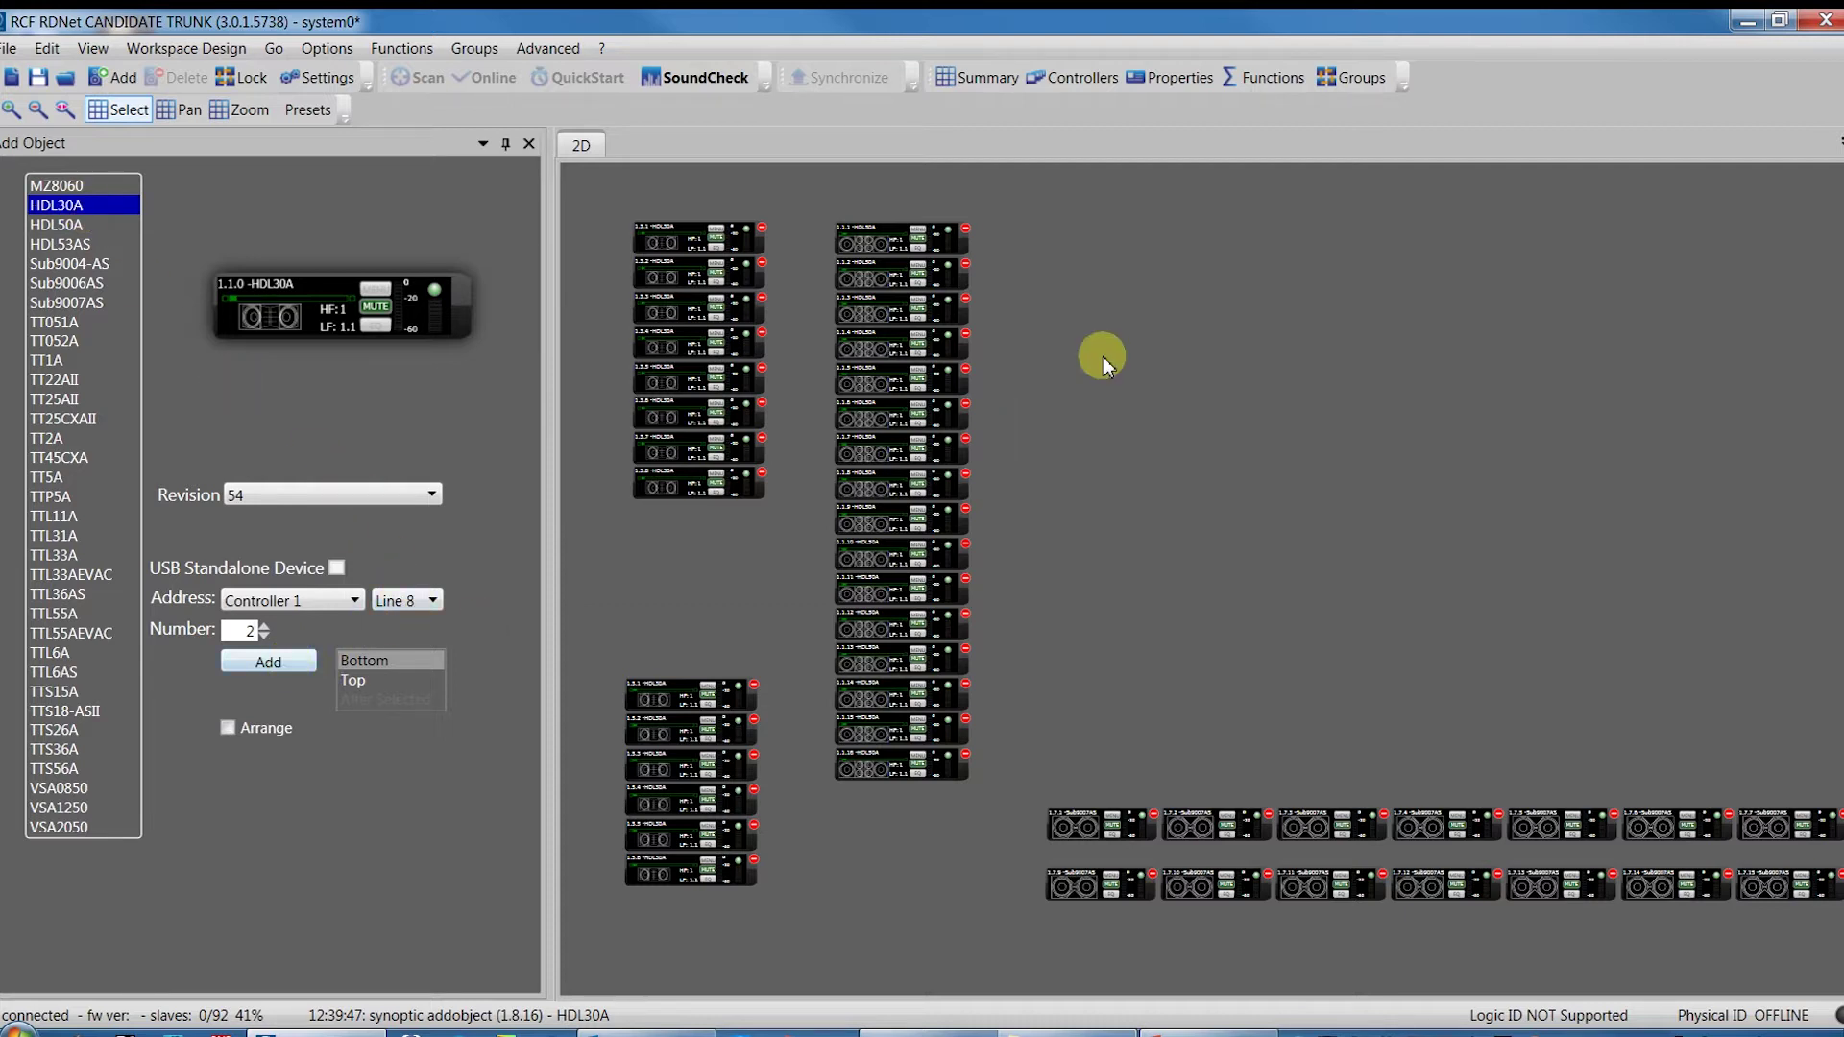
{"action": "left_click", "coordinate": [1112, 326]}
{"action": "left_click", "coordinate": [295, 665]}
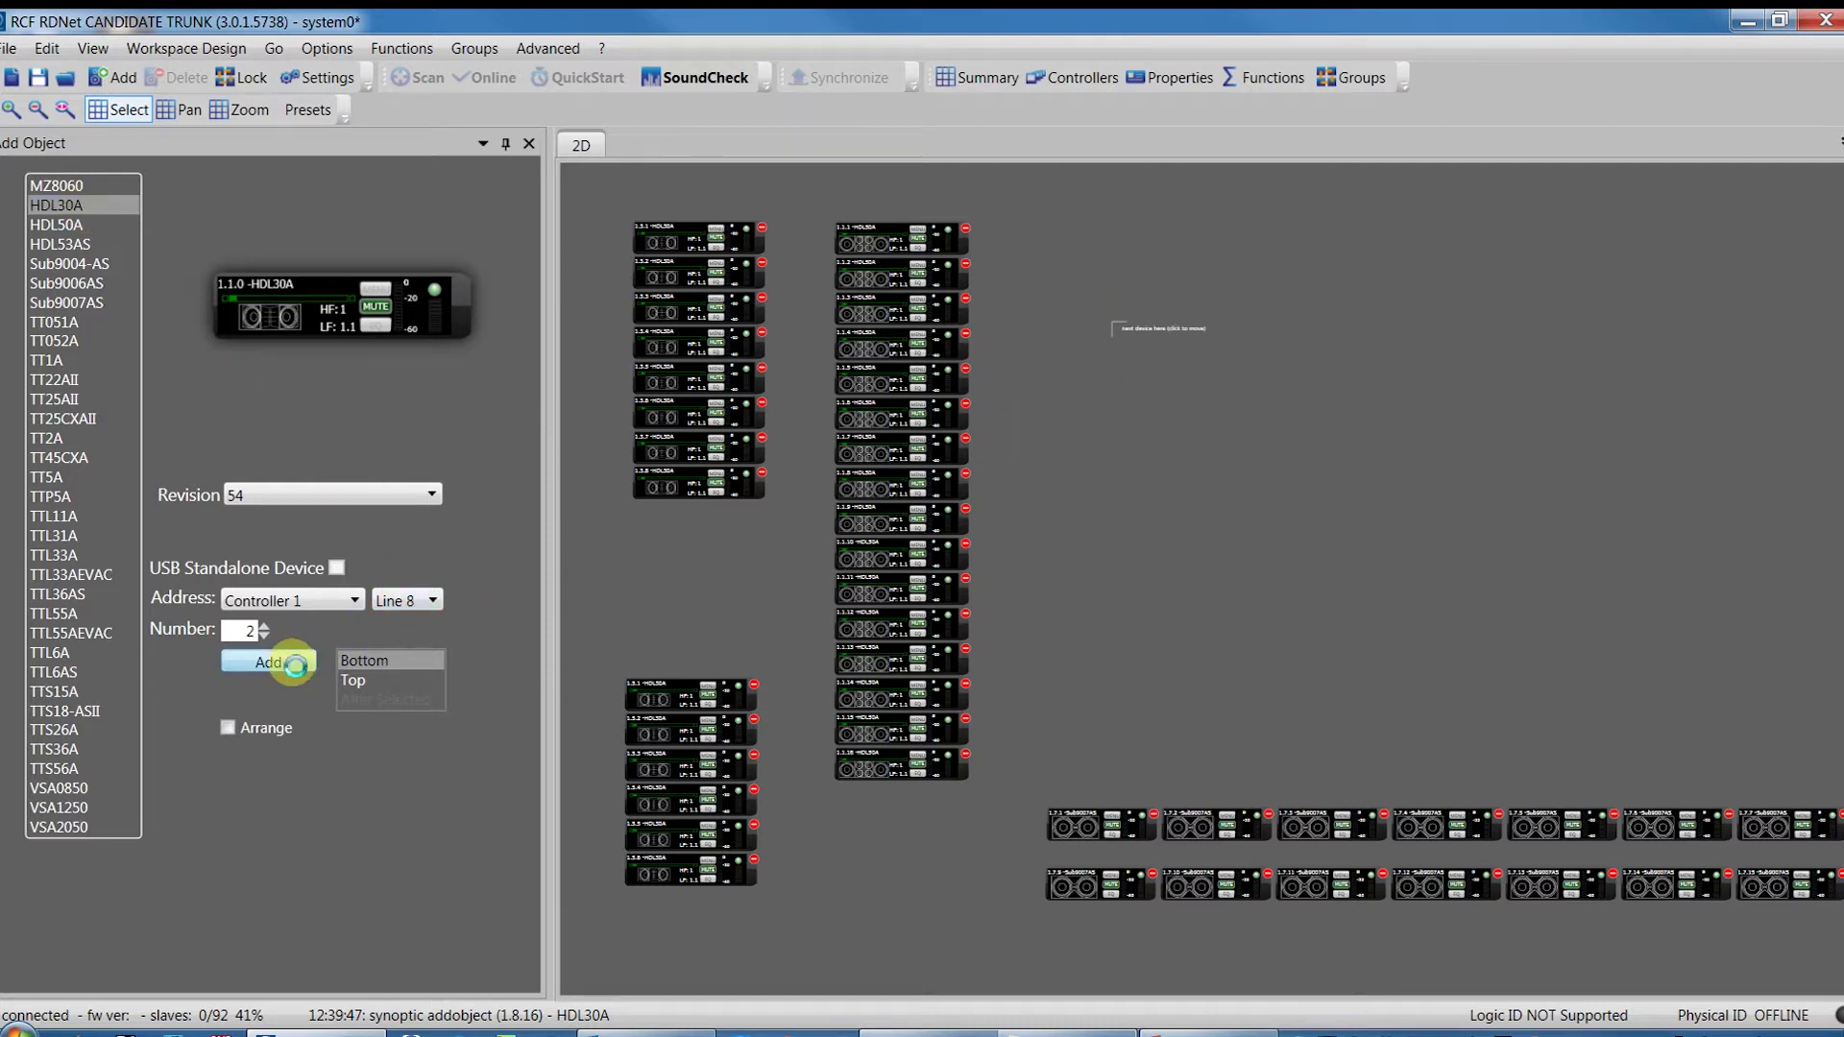
Step: Move units 1.8.1 and 1.8.2 down into the space above the bottom rows
{"action": "left_click", "coordinate": [530, 144]}
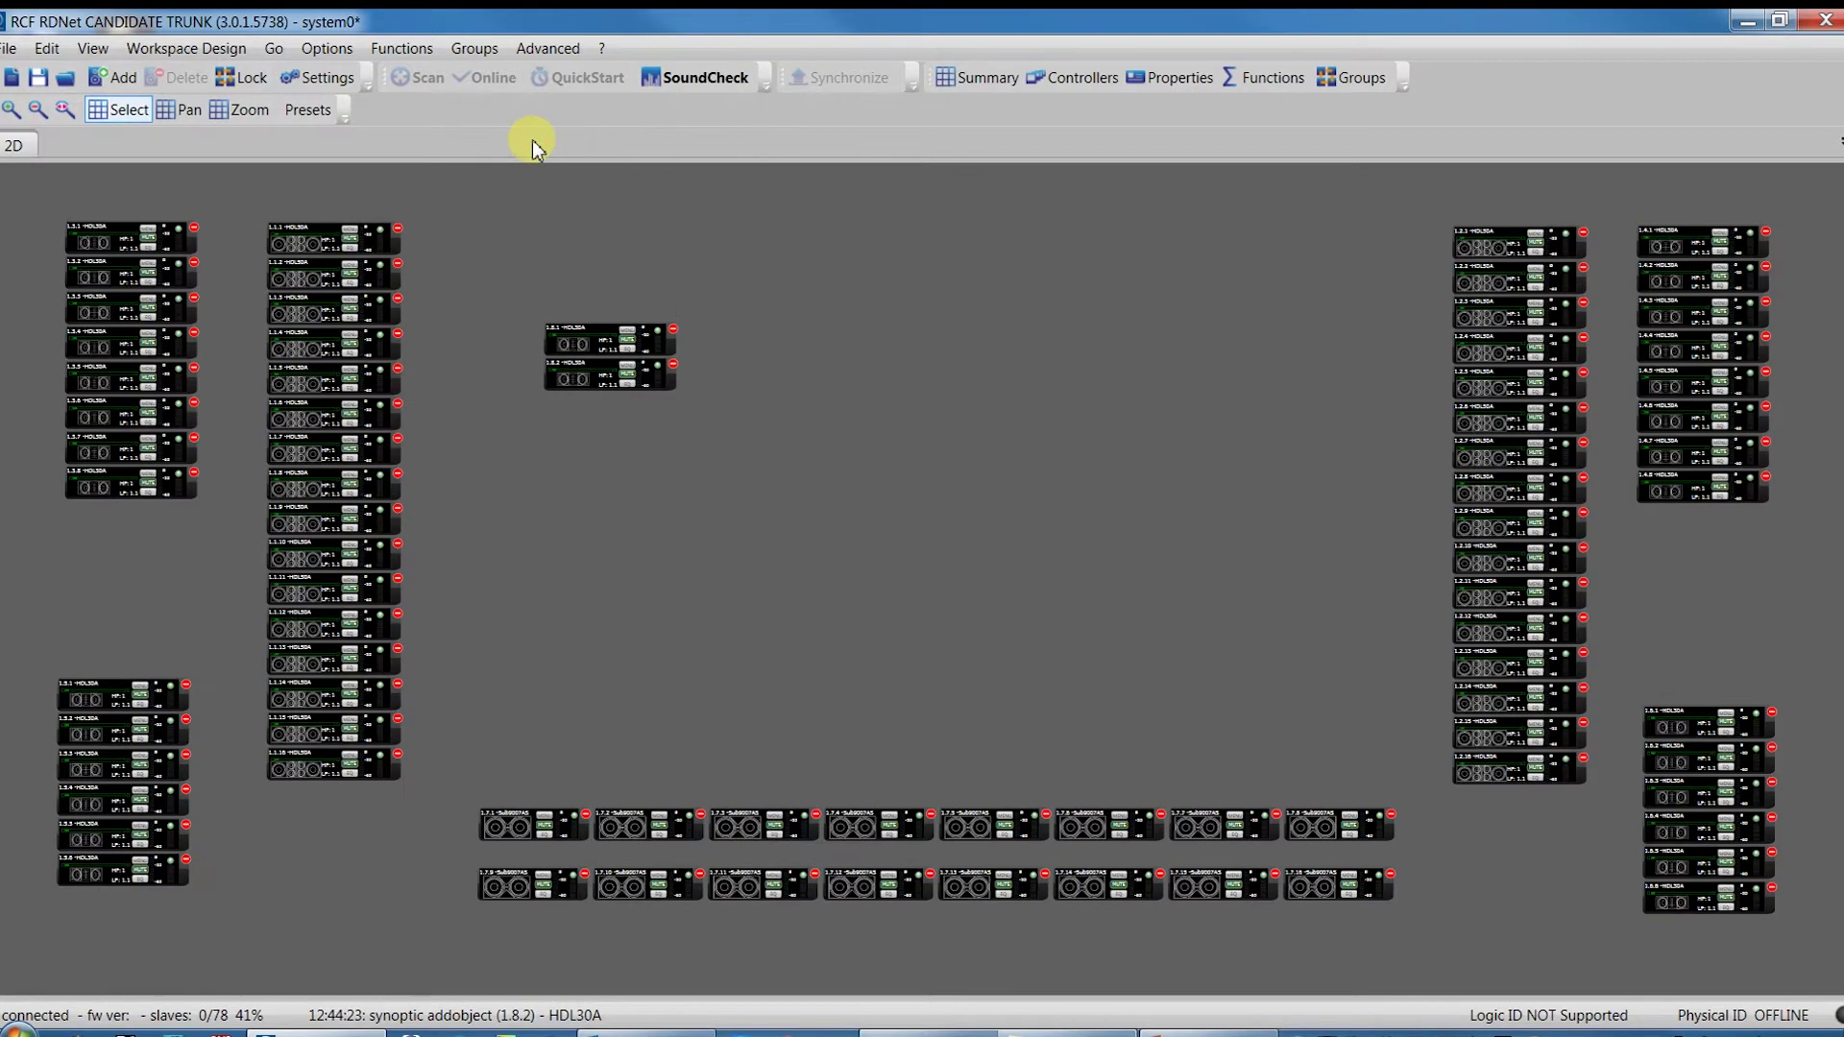
{"action": "left_click_drag", "start_coordinate": [576, 341], "coordinate": [663, 747]}
{"action": "left_click_drag", "start_coordinate": [567, 377], "coordinate": [1100, 760]}
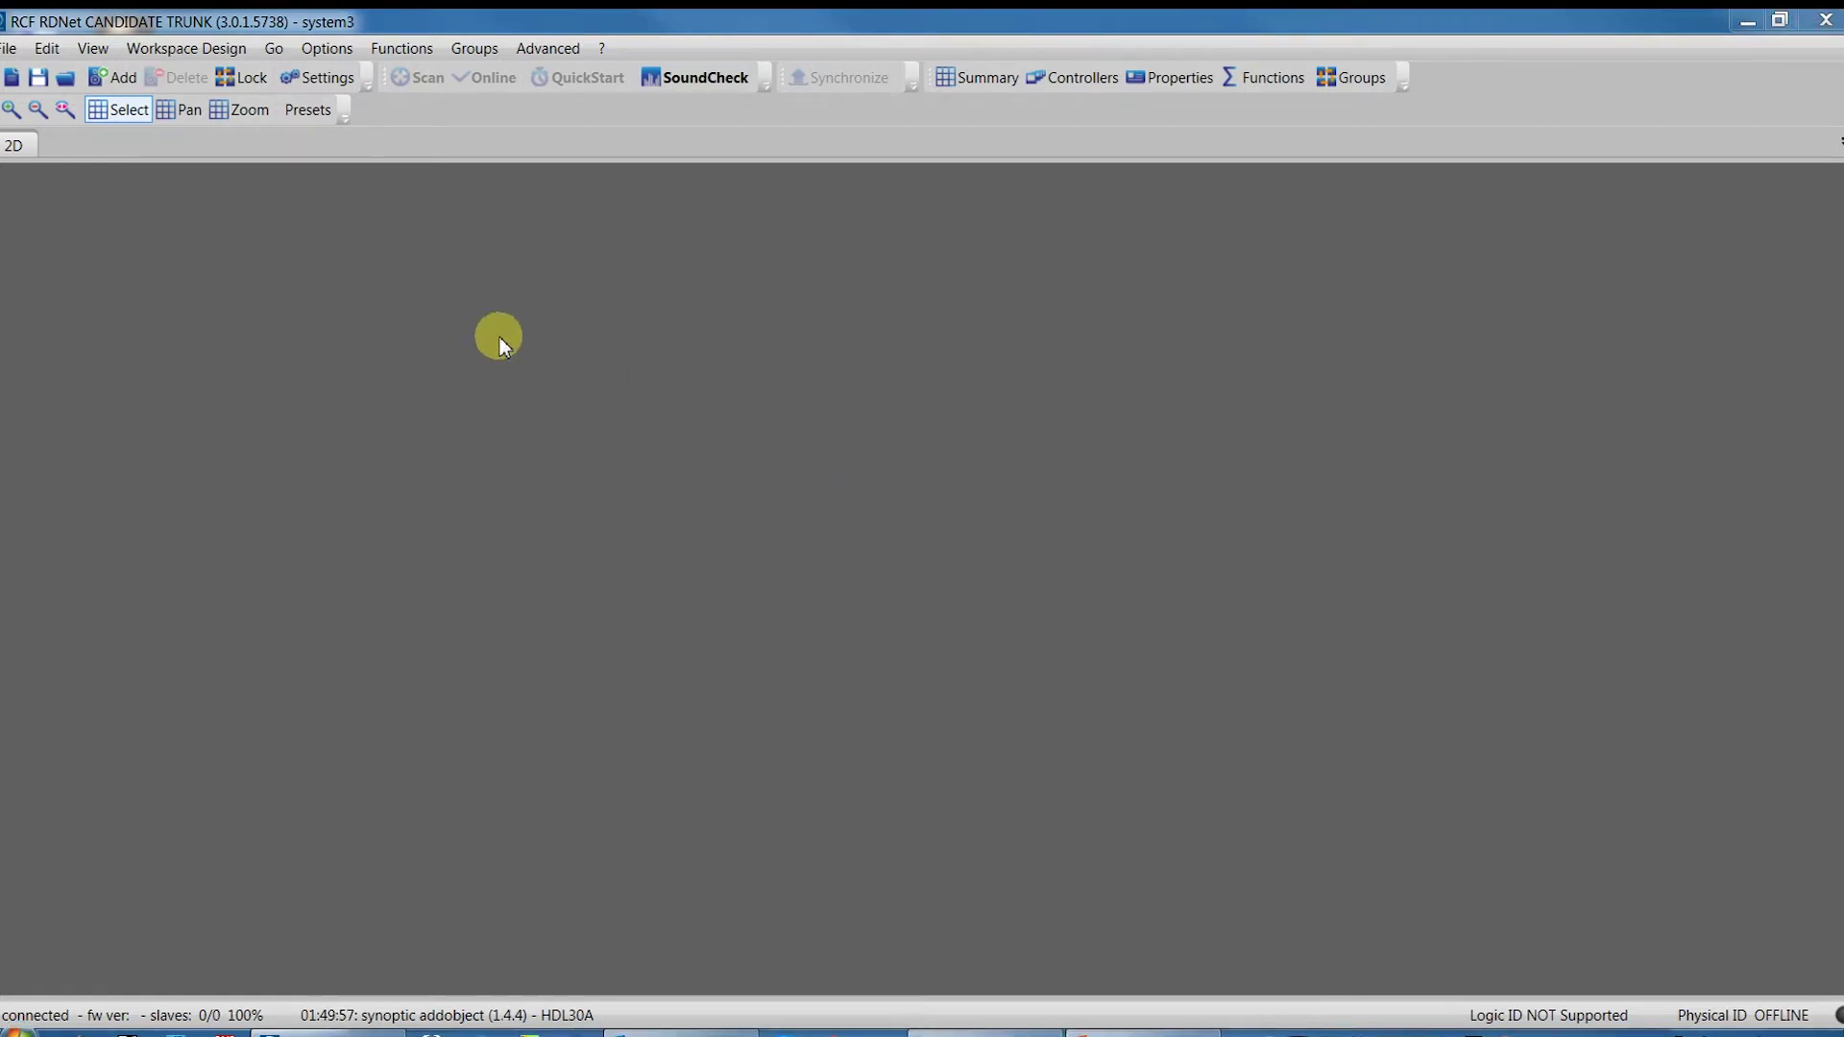
Step: In the Add Object panel, pick a placement point and choose the HDL50A model
{"action": "left_click", "coordinate": [194, 48]}
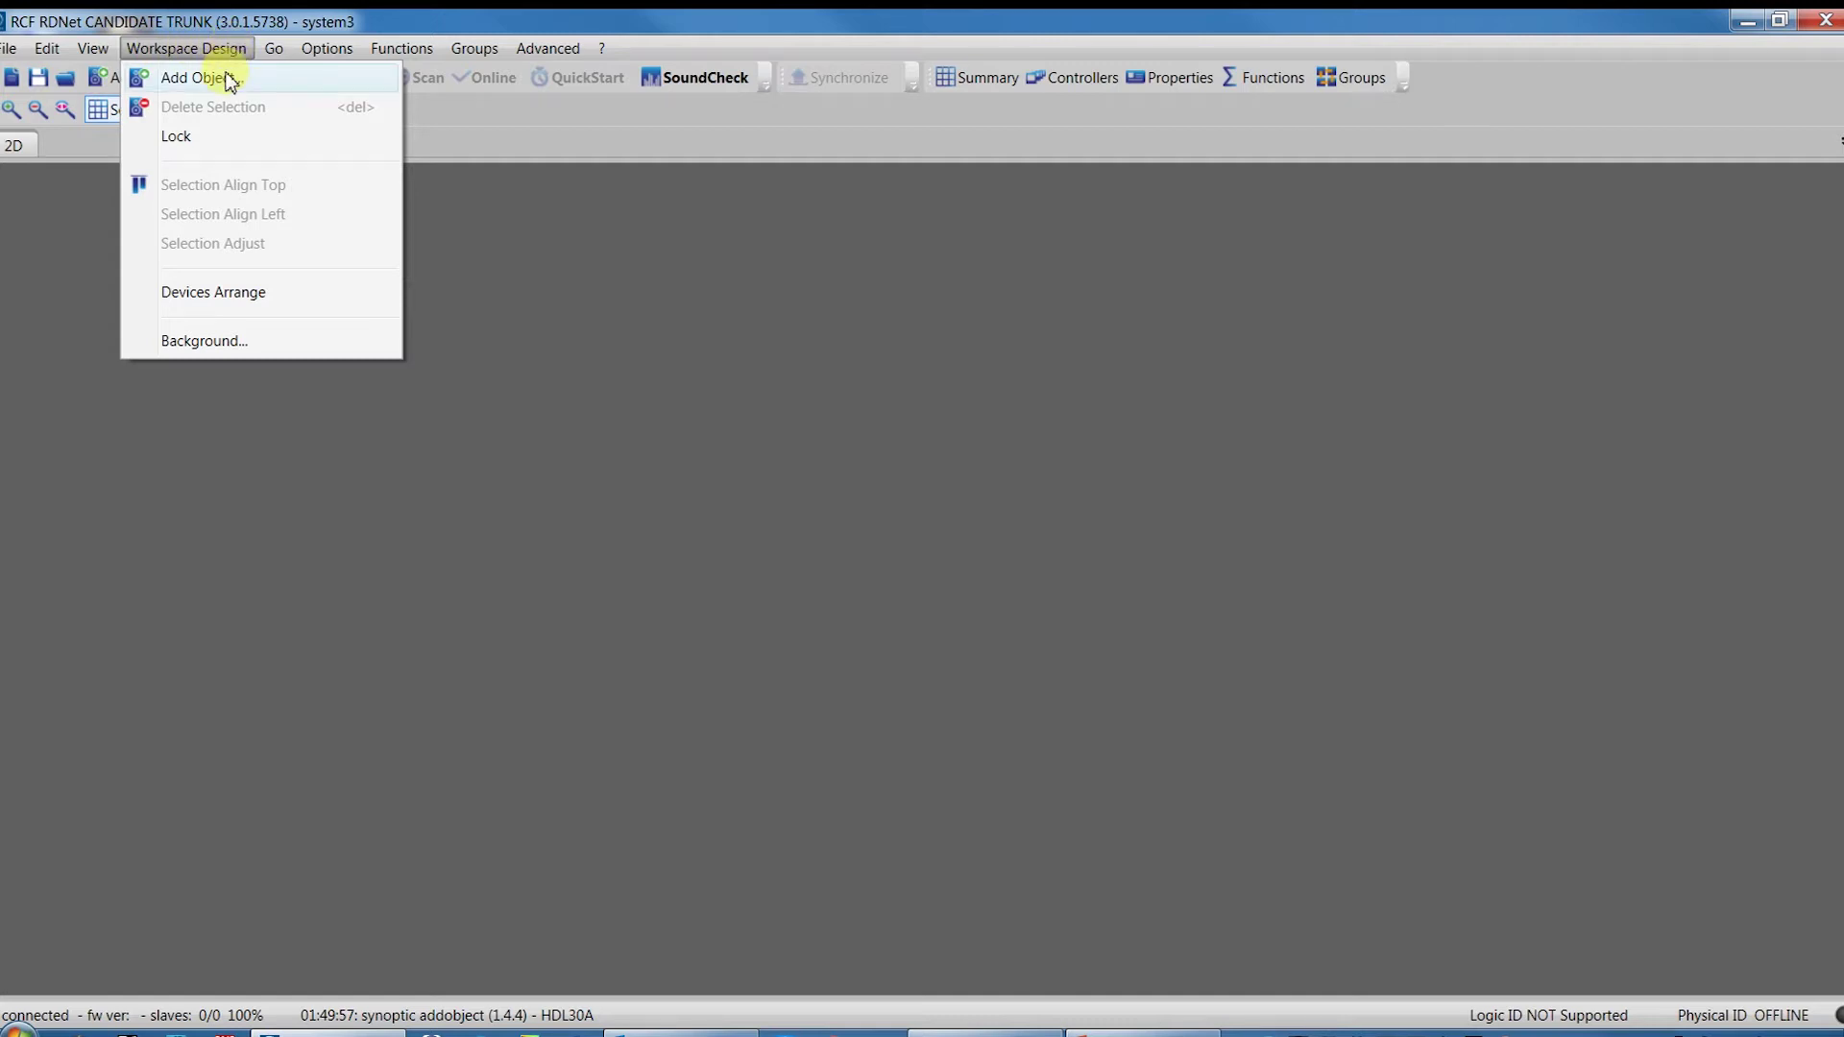
{"action": "left_click", "coordinate": [228, 86]}
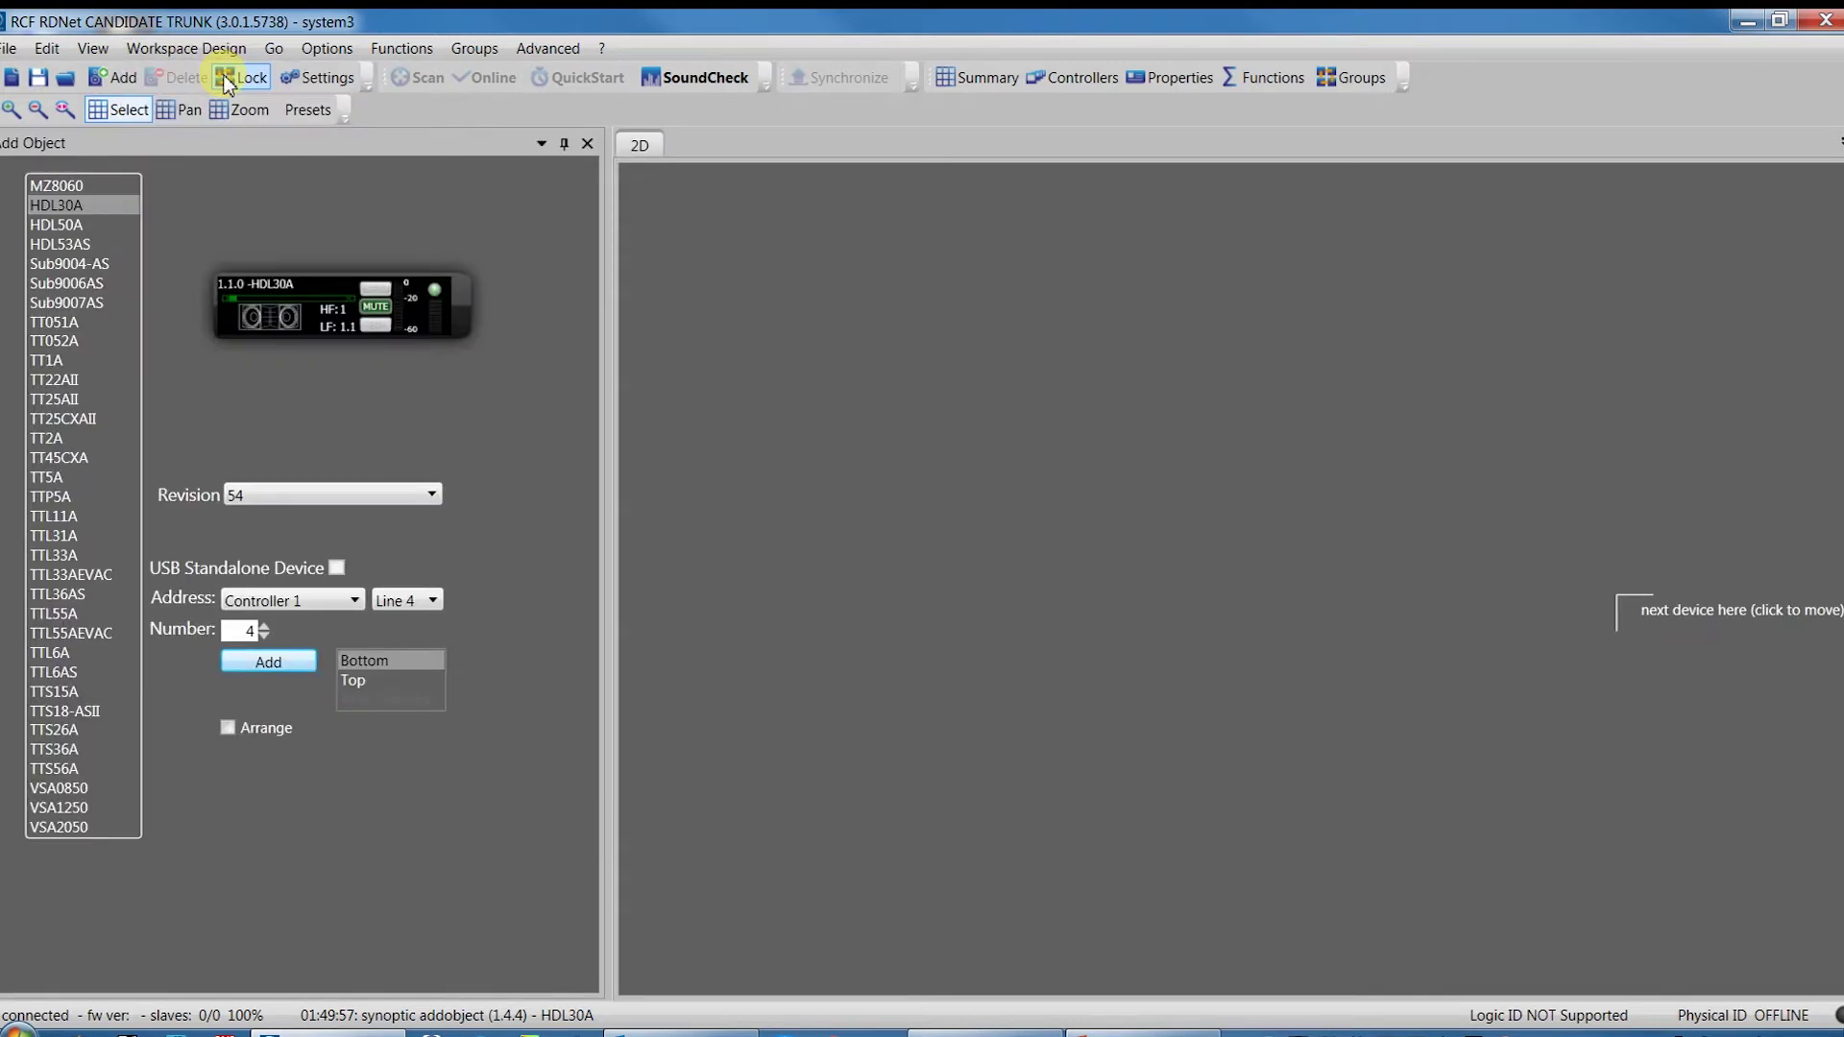
{"action": "left_click", "coordinate": [643, 188]}
{"action": "left_click", "coordinate": [73, 261]}
{"action": "left_click", "coordinate": [63, 345]}
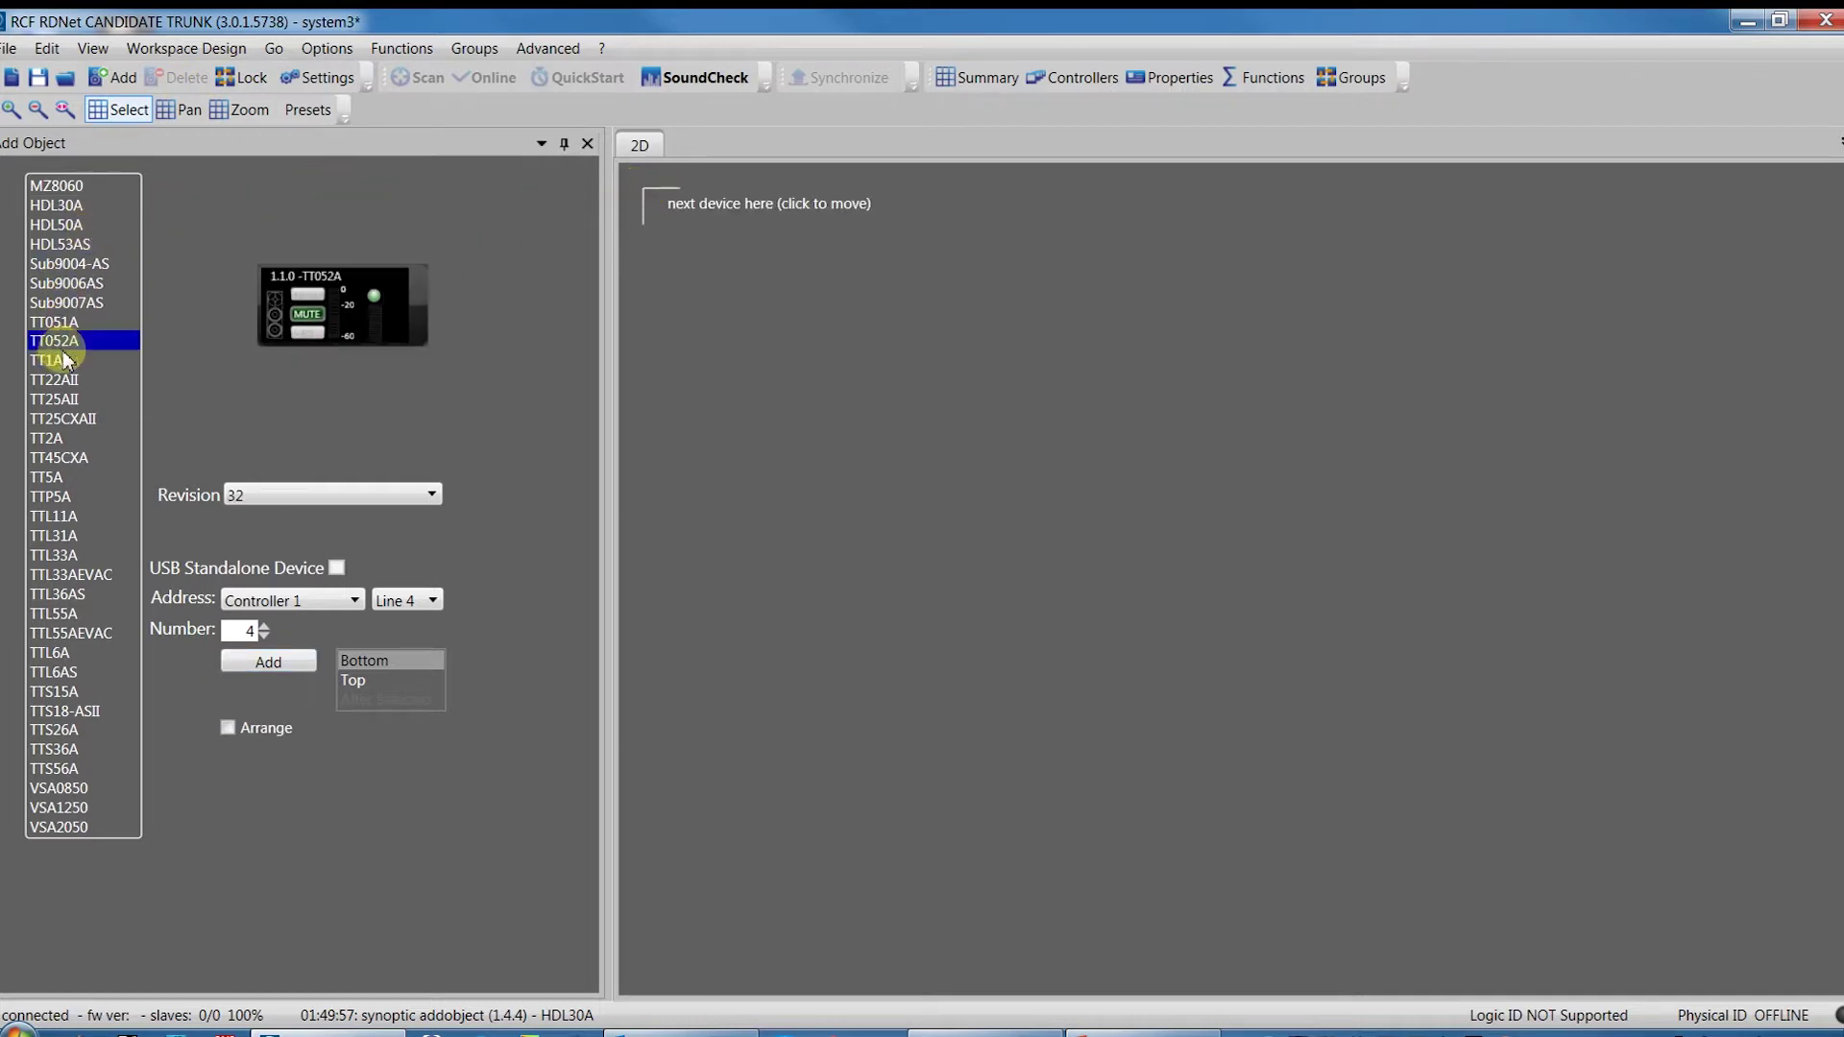
{"action": "left_click", "coordinate": [64, 418]}
{"action": "left_click", "coordinate": [63, 227]}
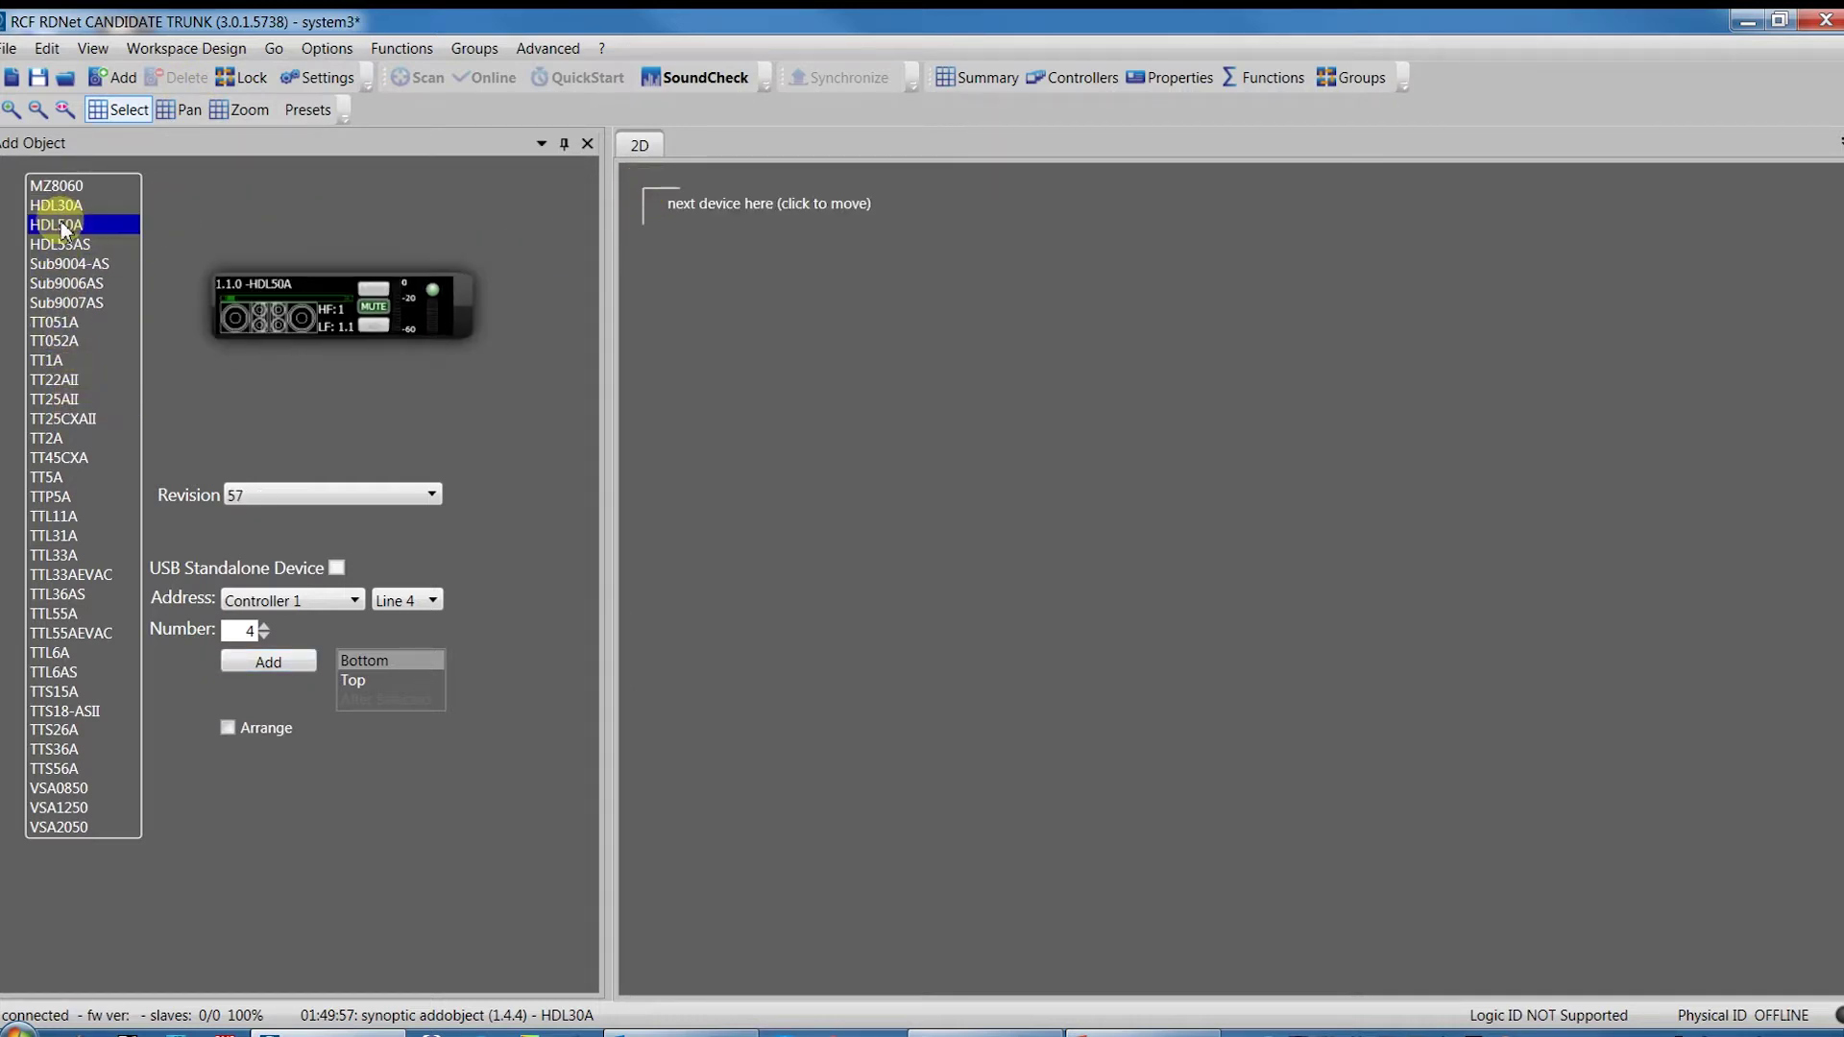
Step: Add eight HDL50A units addressed to Controller 1, Line 1
{"action": "left_click", "coordinate": [252, 632]}
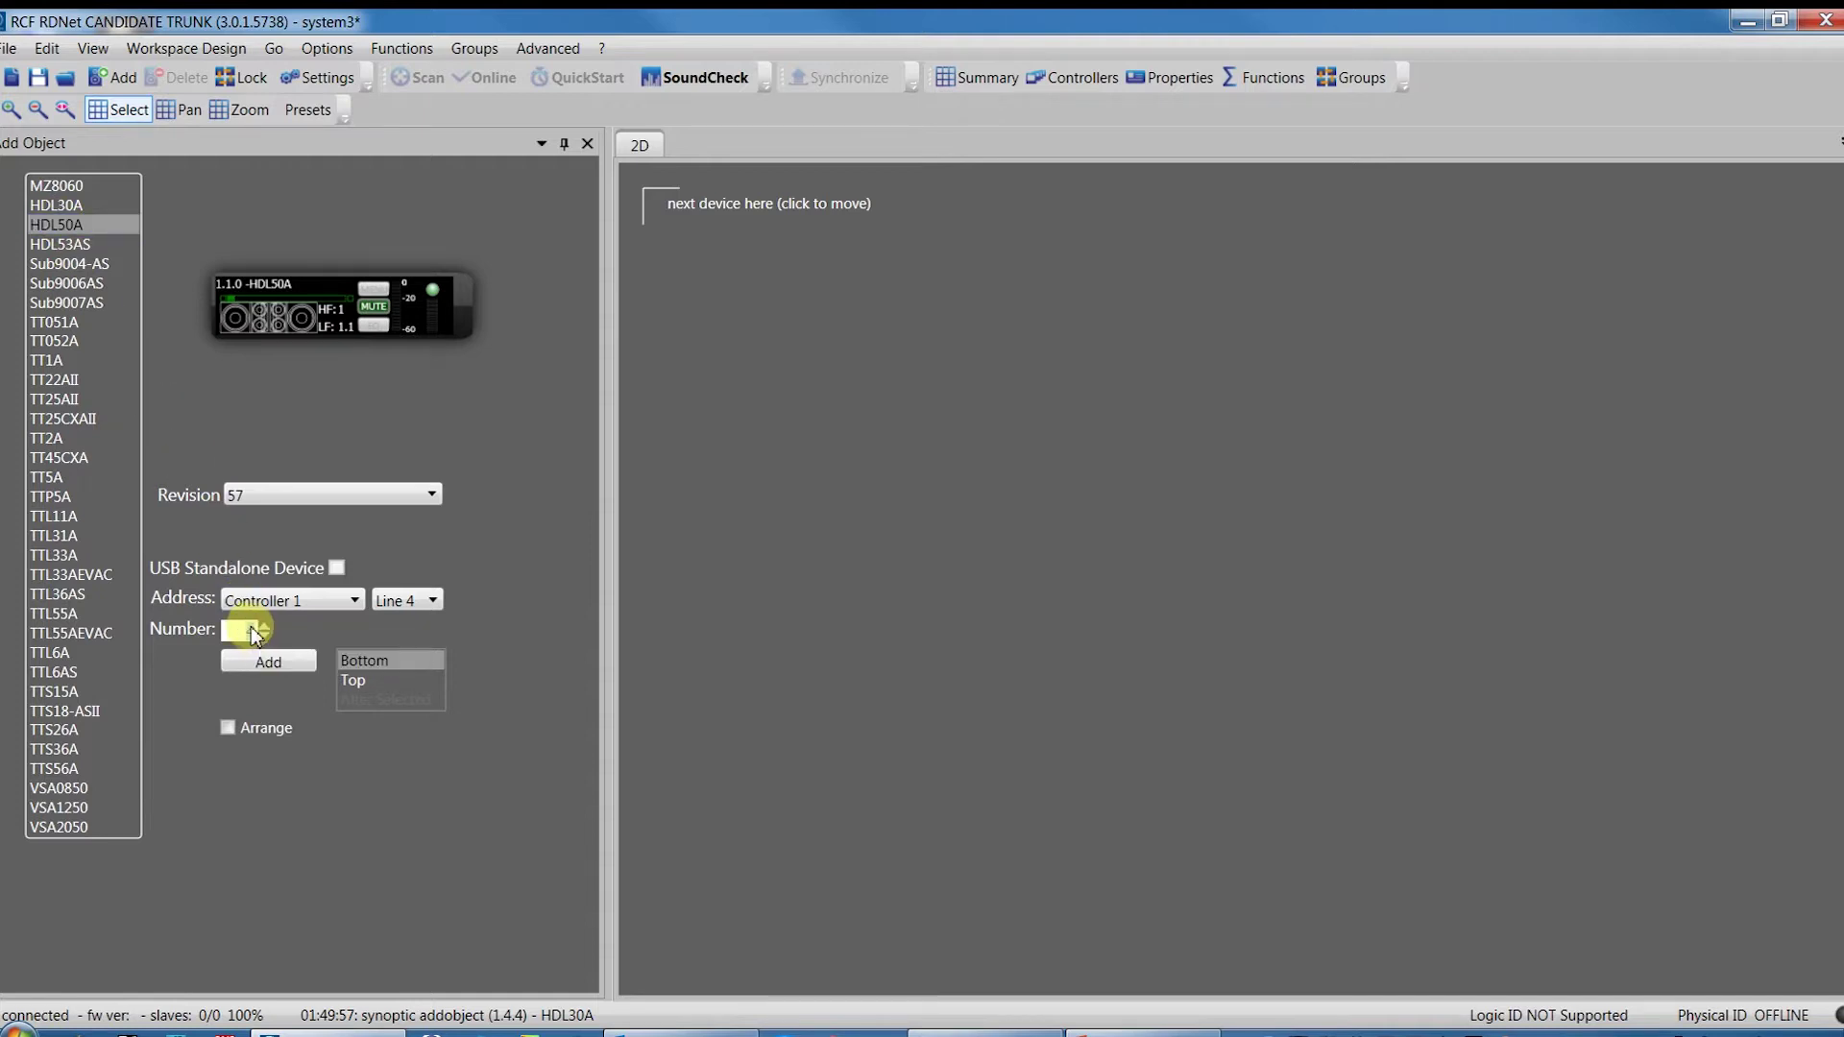
{"action": "type", "text": "8"}
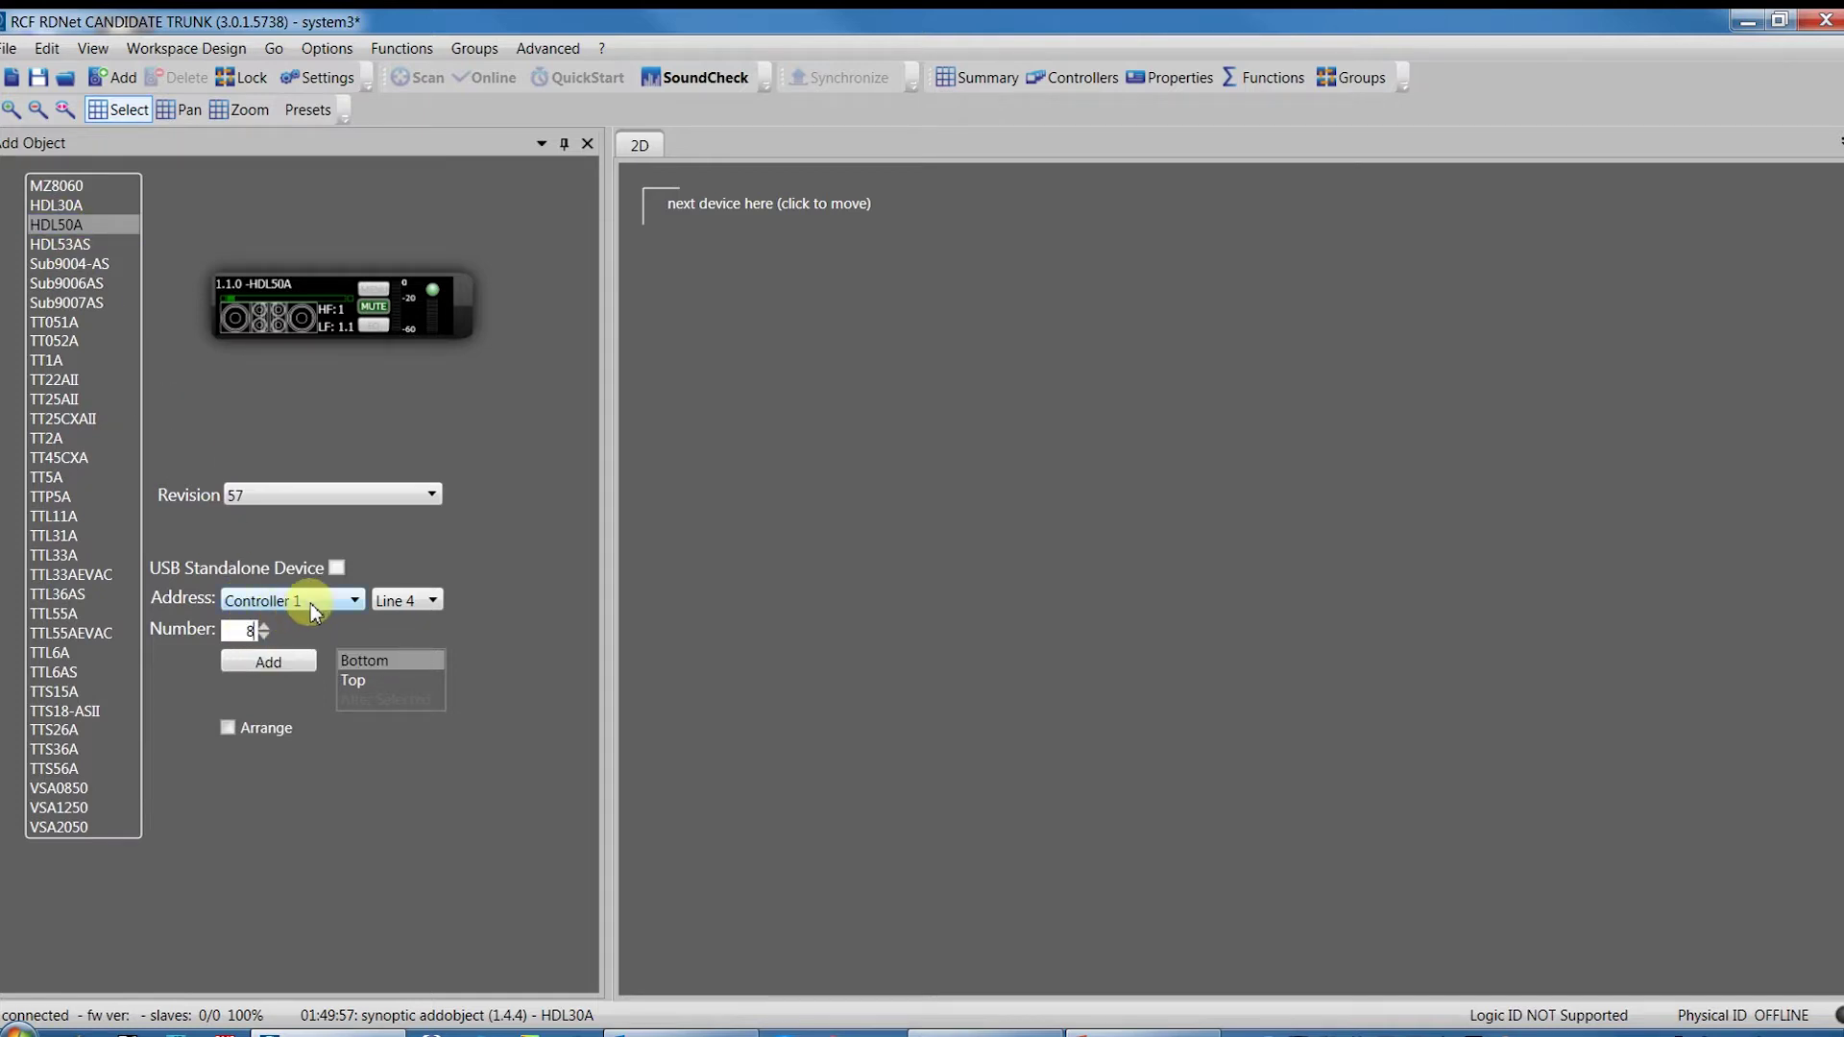
{"action": "left_click", "coordinate": [314, 611]}
{"action": "left_click", "coordinate": [314, 624]}
{"action": "left_click", "coordinate": [411, 600]}
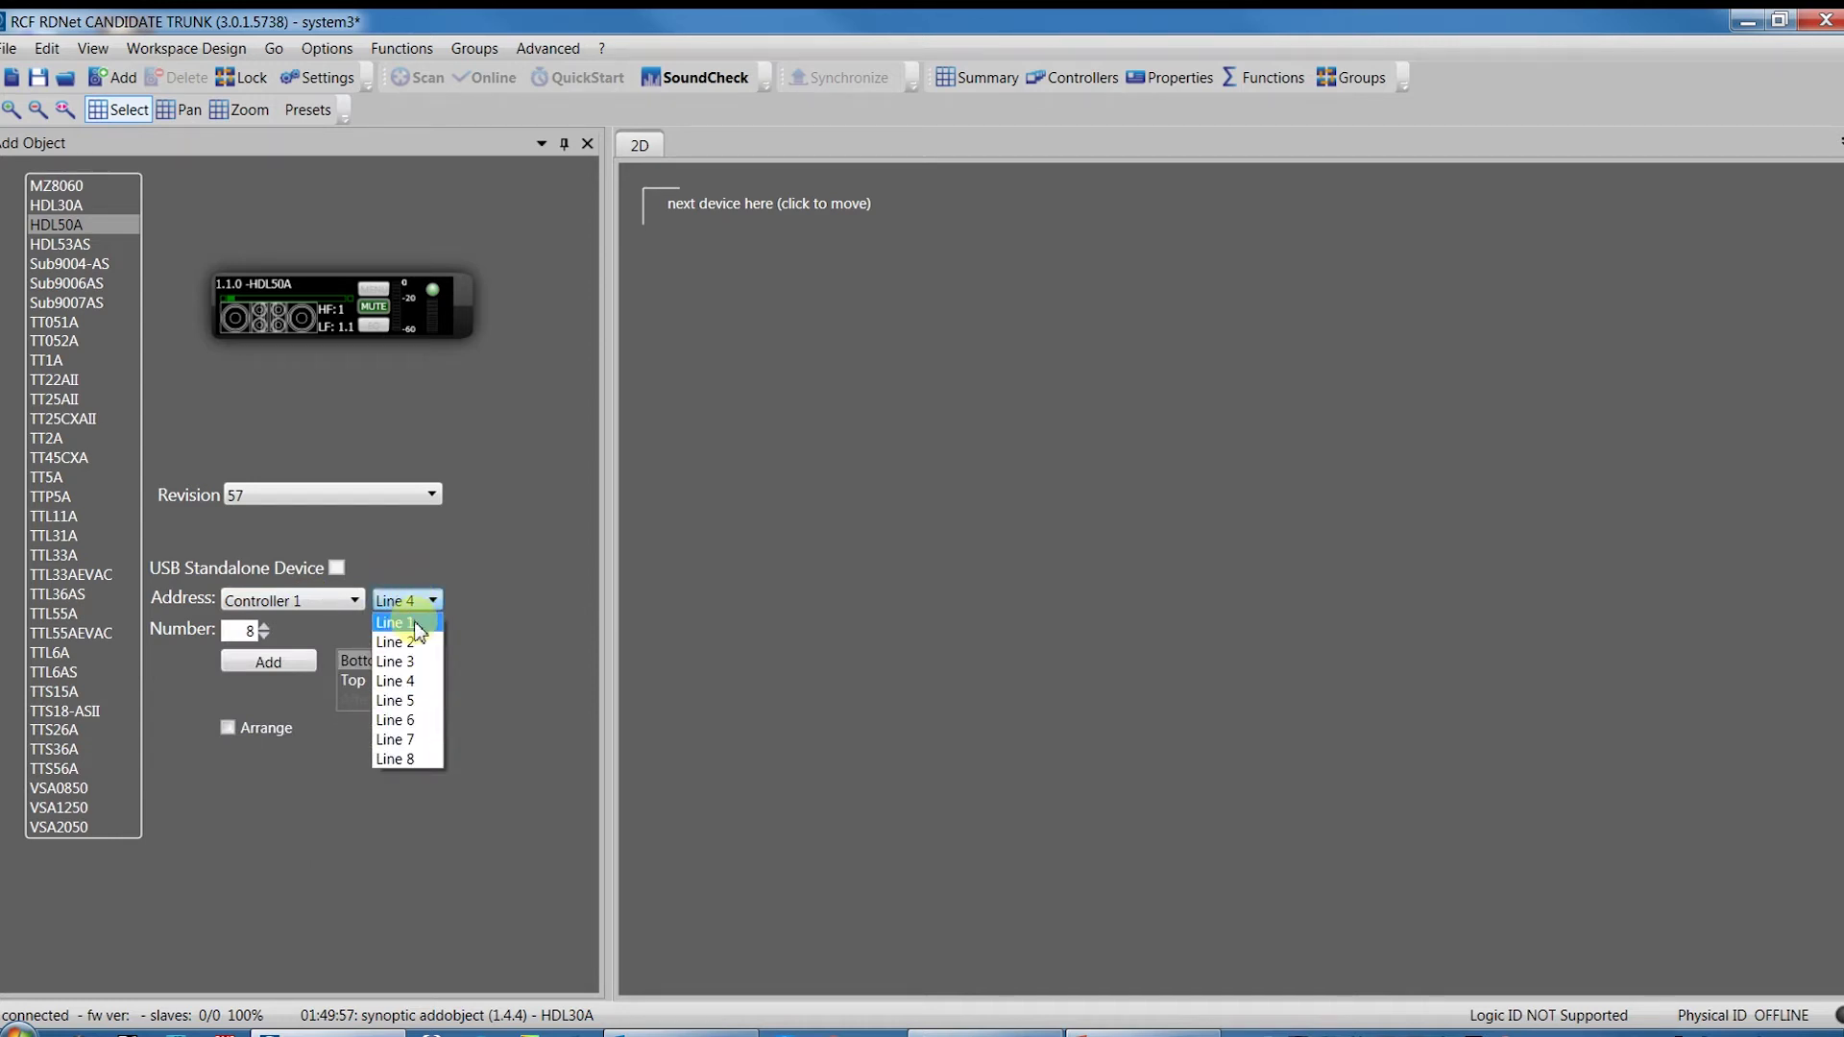
{"action": "left_click", "coordinate": [416, 624]}
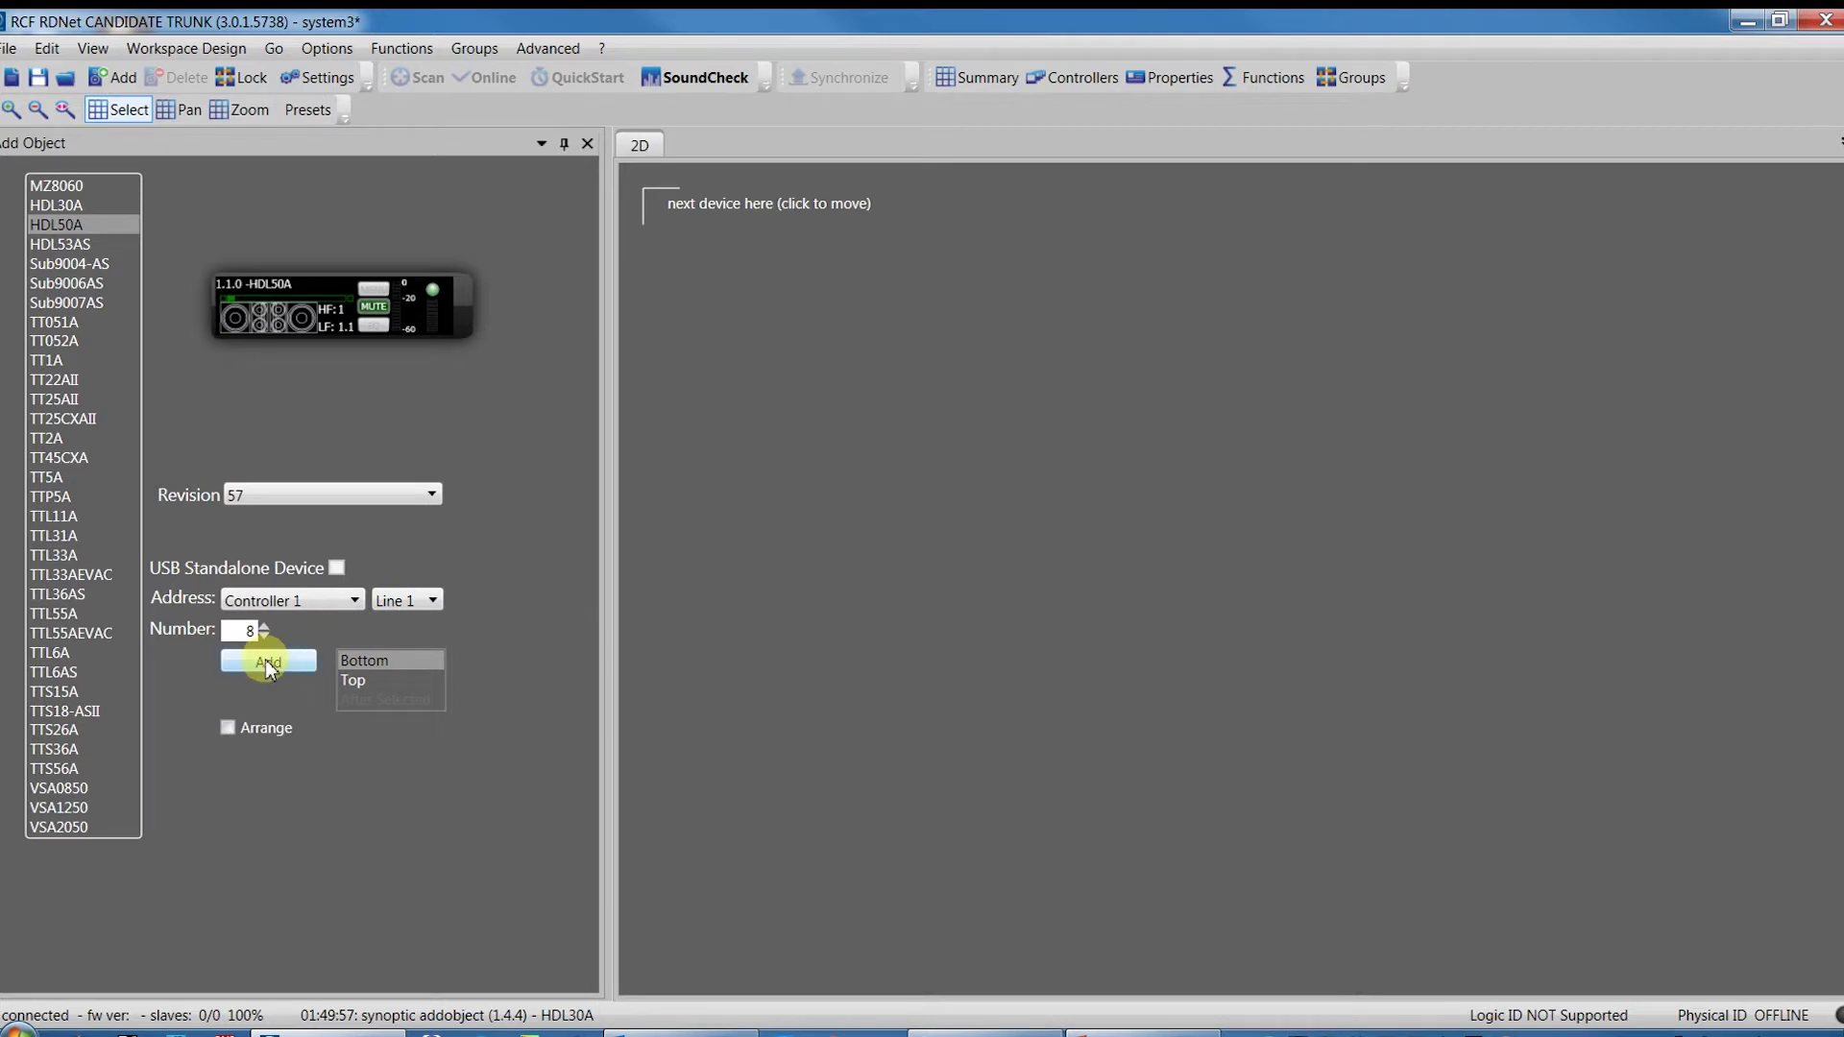
{"action": "left_click", "coordinate": [269, 665]}
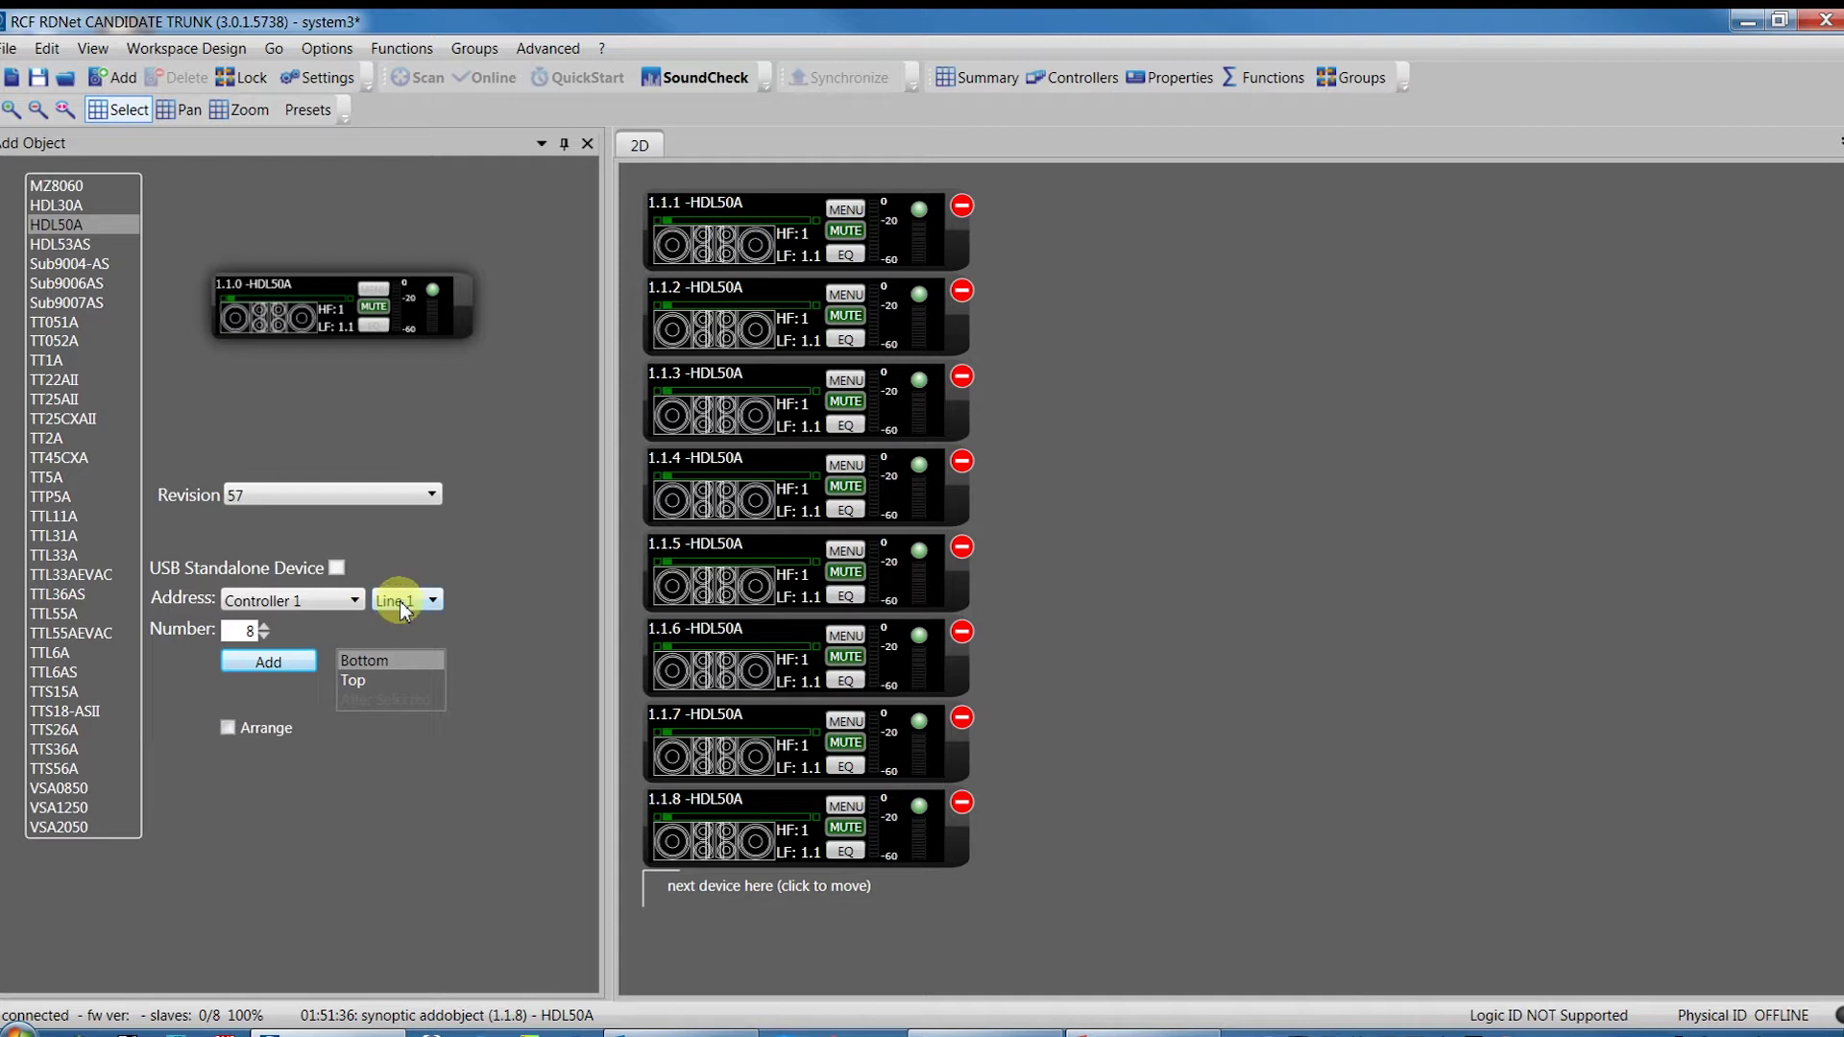
Step: Add eight HDL50A units on Line 2 as a second column
{"action": "left_click", "coordinate": [406, 602]}
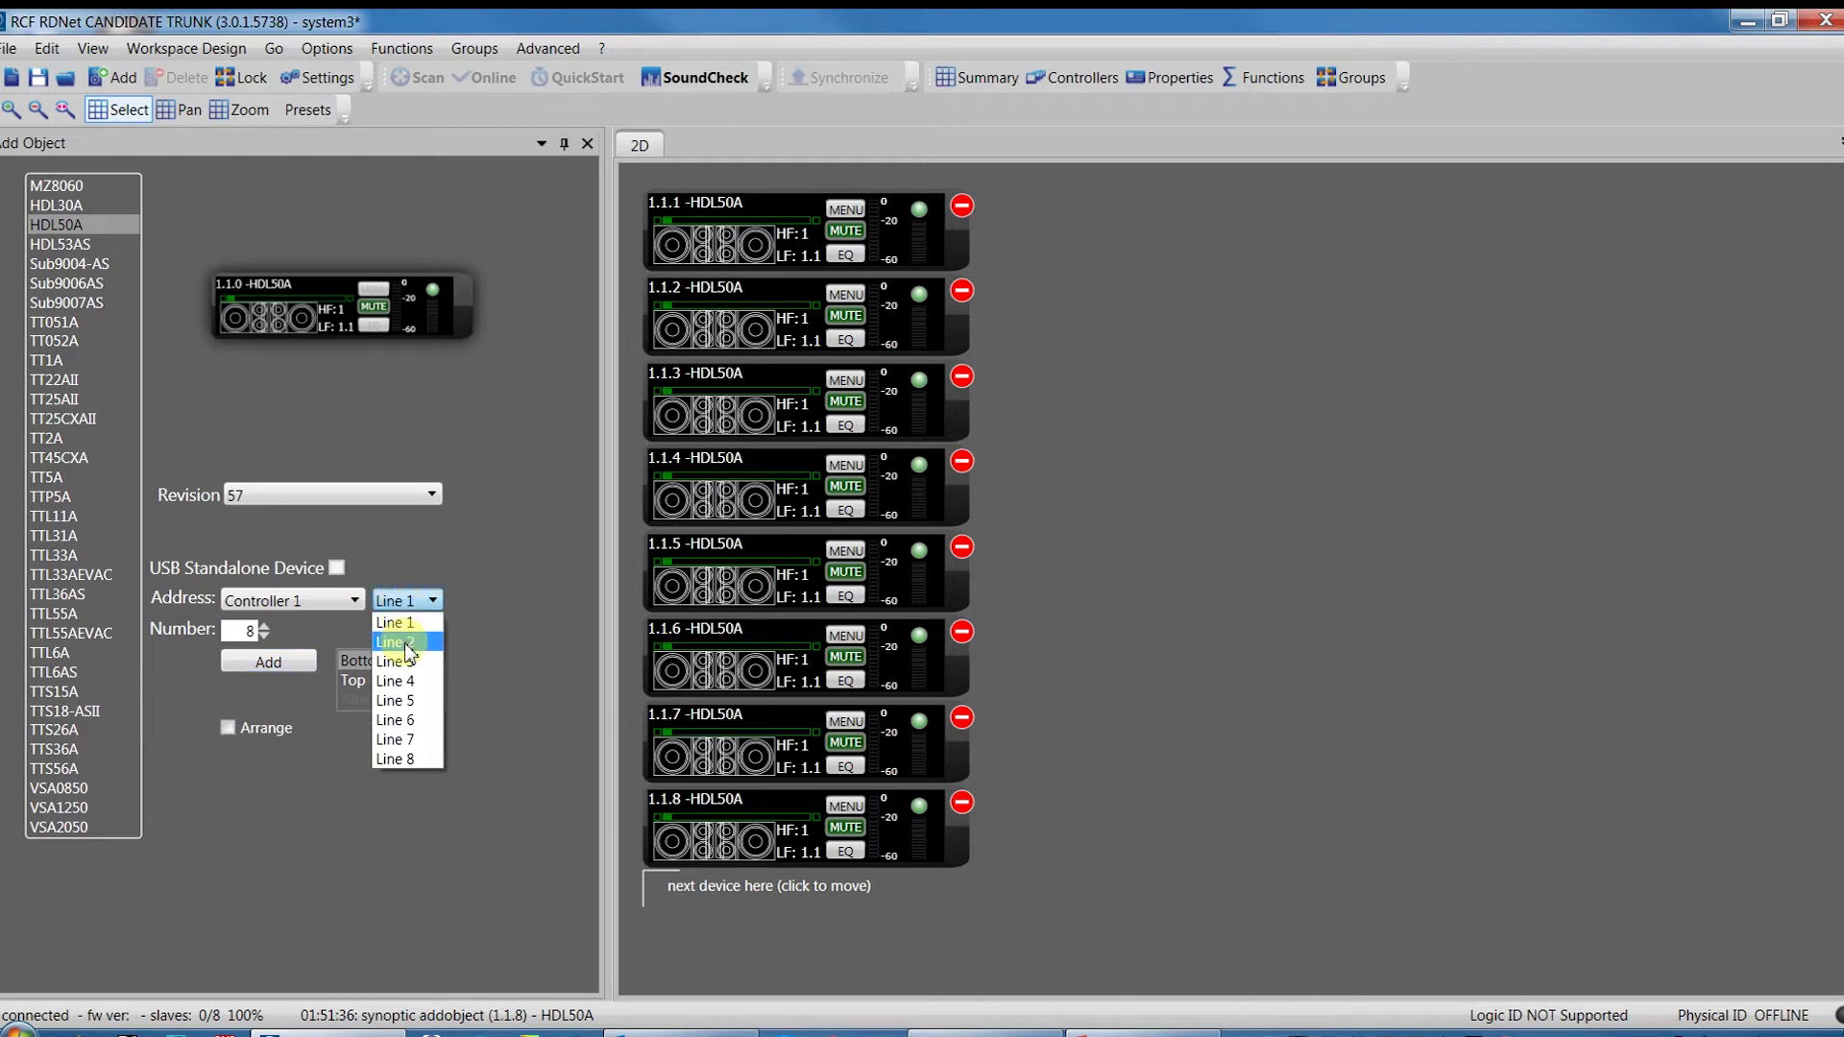
{"action": "left_click", "coordinate": [408, 642]}
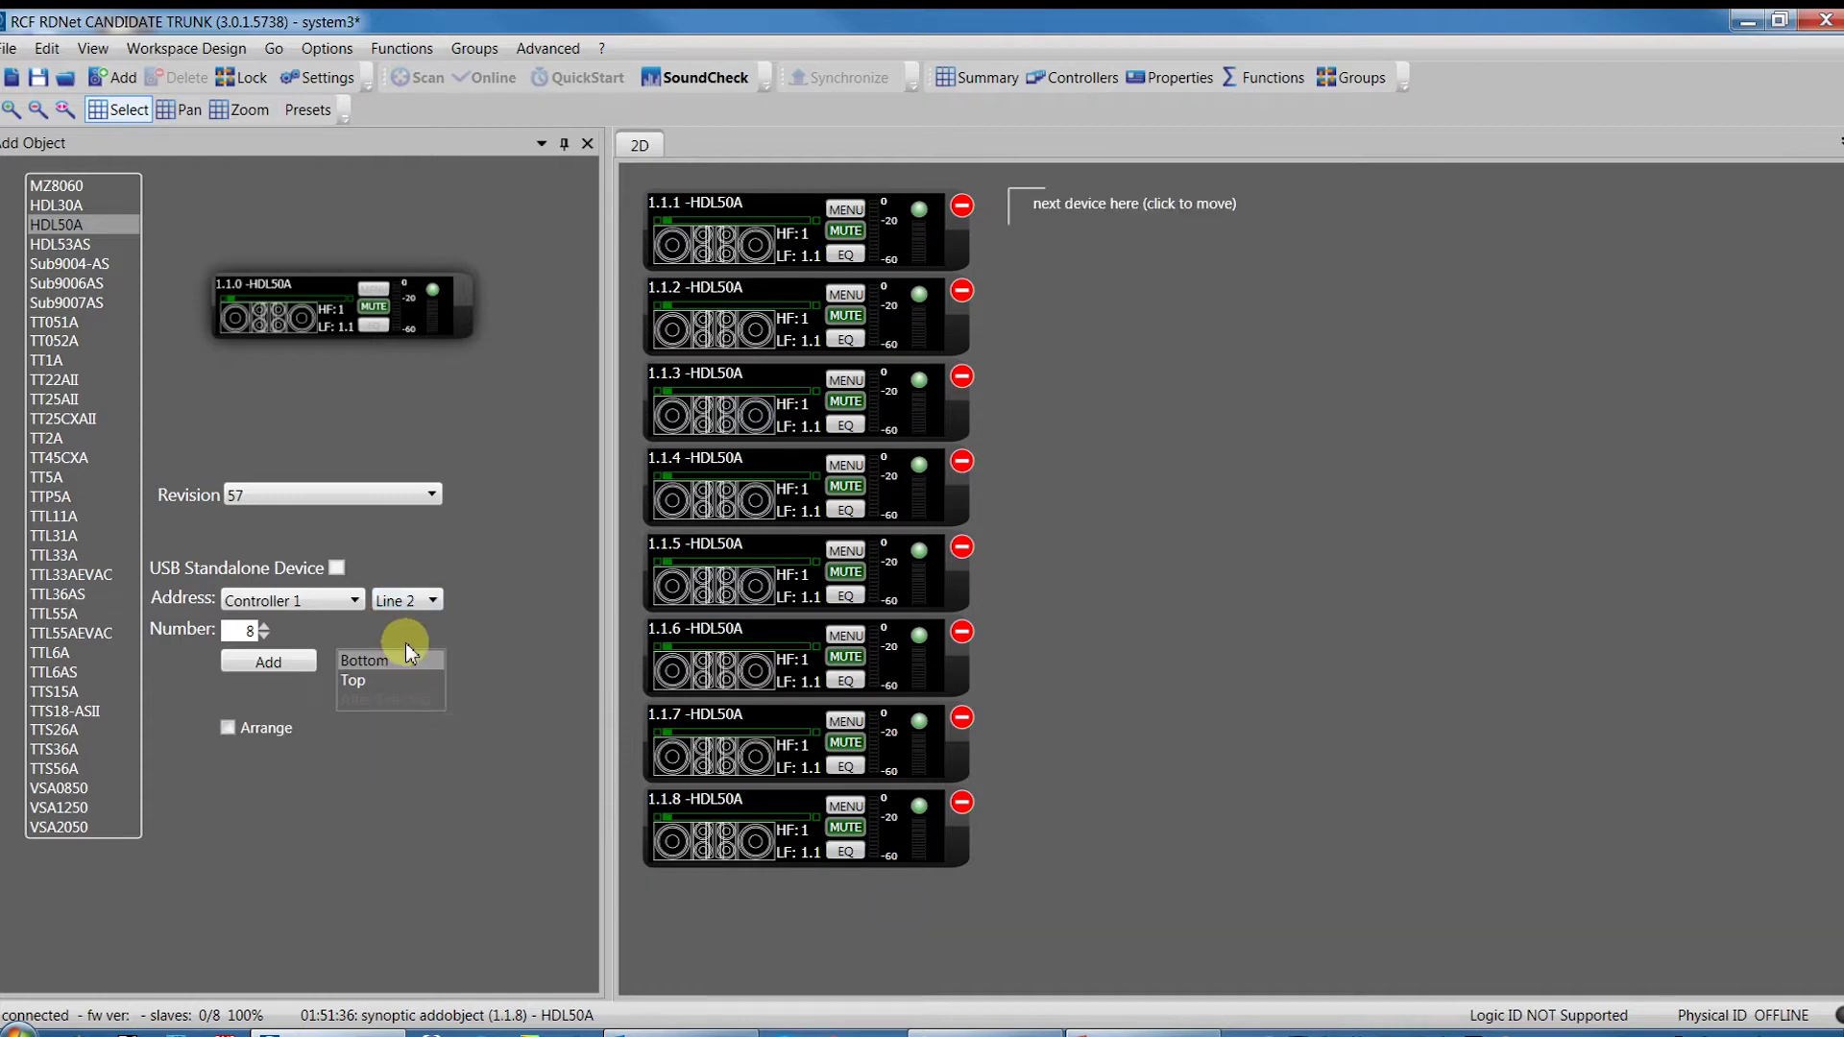
{"action": "left_click", "coordinate": [53, 231]}
{"action": "mouse_move", "coordinate": [53, 233]}
{"action": "left_mouse_down"}
{"action": "mouse_move", "coordinate": [775, 277]}
{"action": "mouse_move", "coordinate": [1036, 215]}
{"action": "left_mouse_up"}
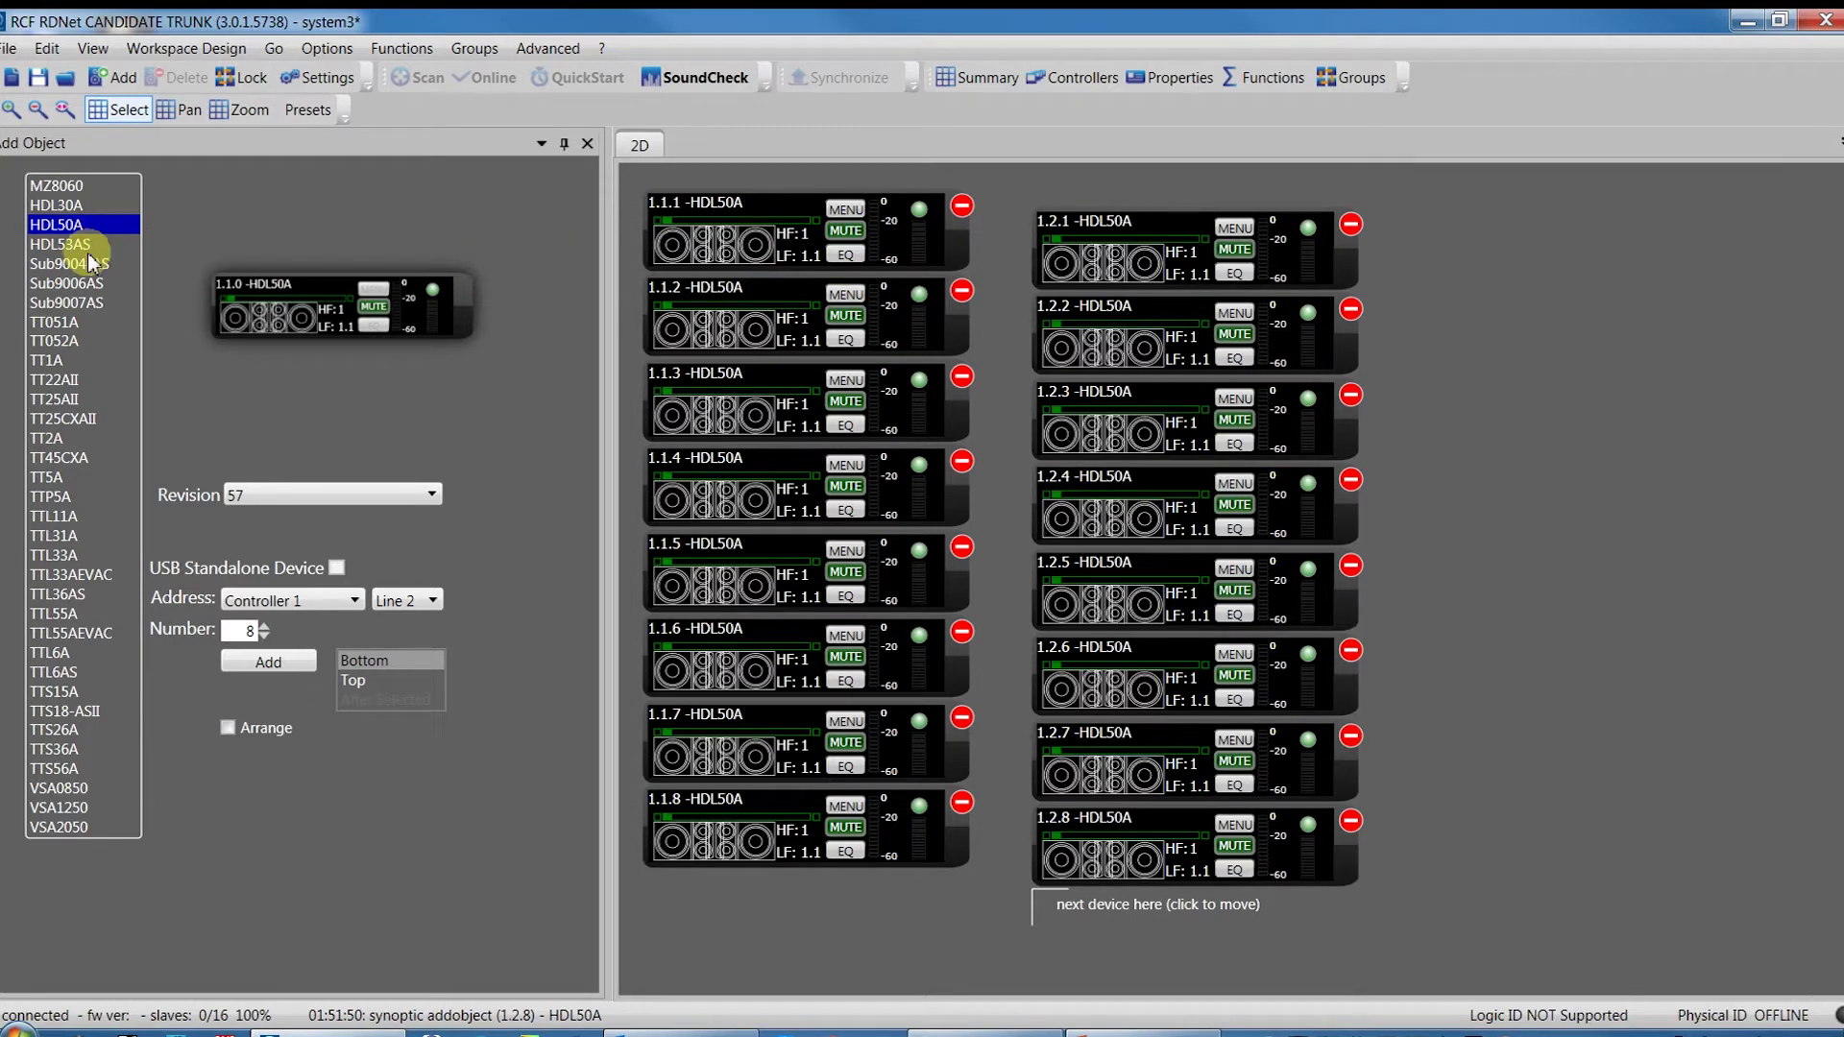
Step: Add eight Sub9007AS units on Line 3 as a third column
{"action": "left_click", "coordinate": [82, 304]}
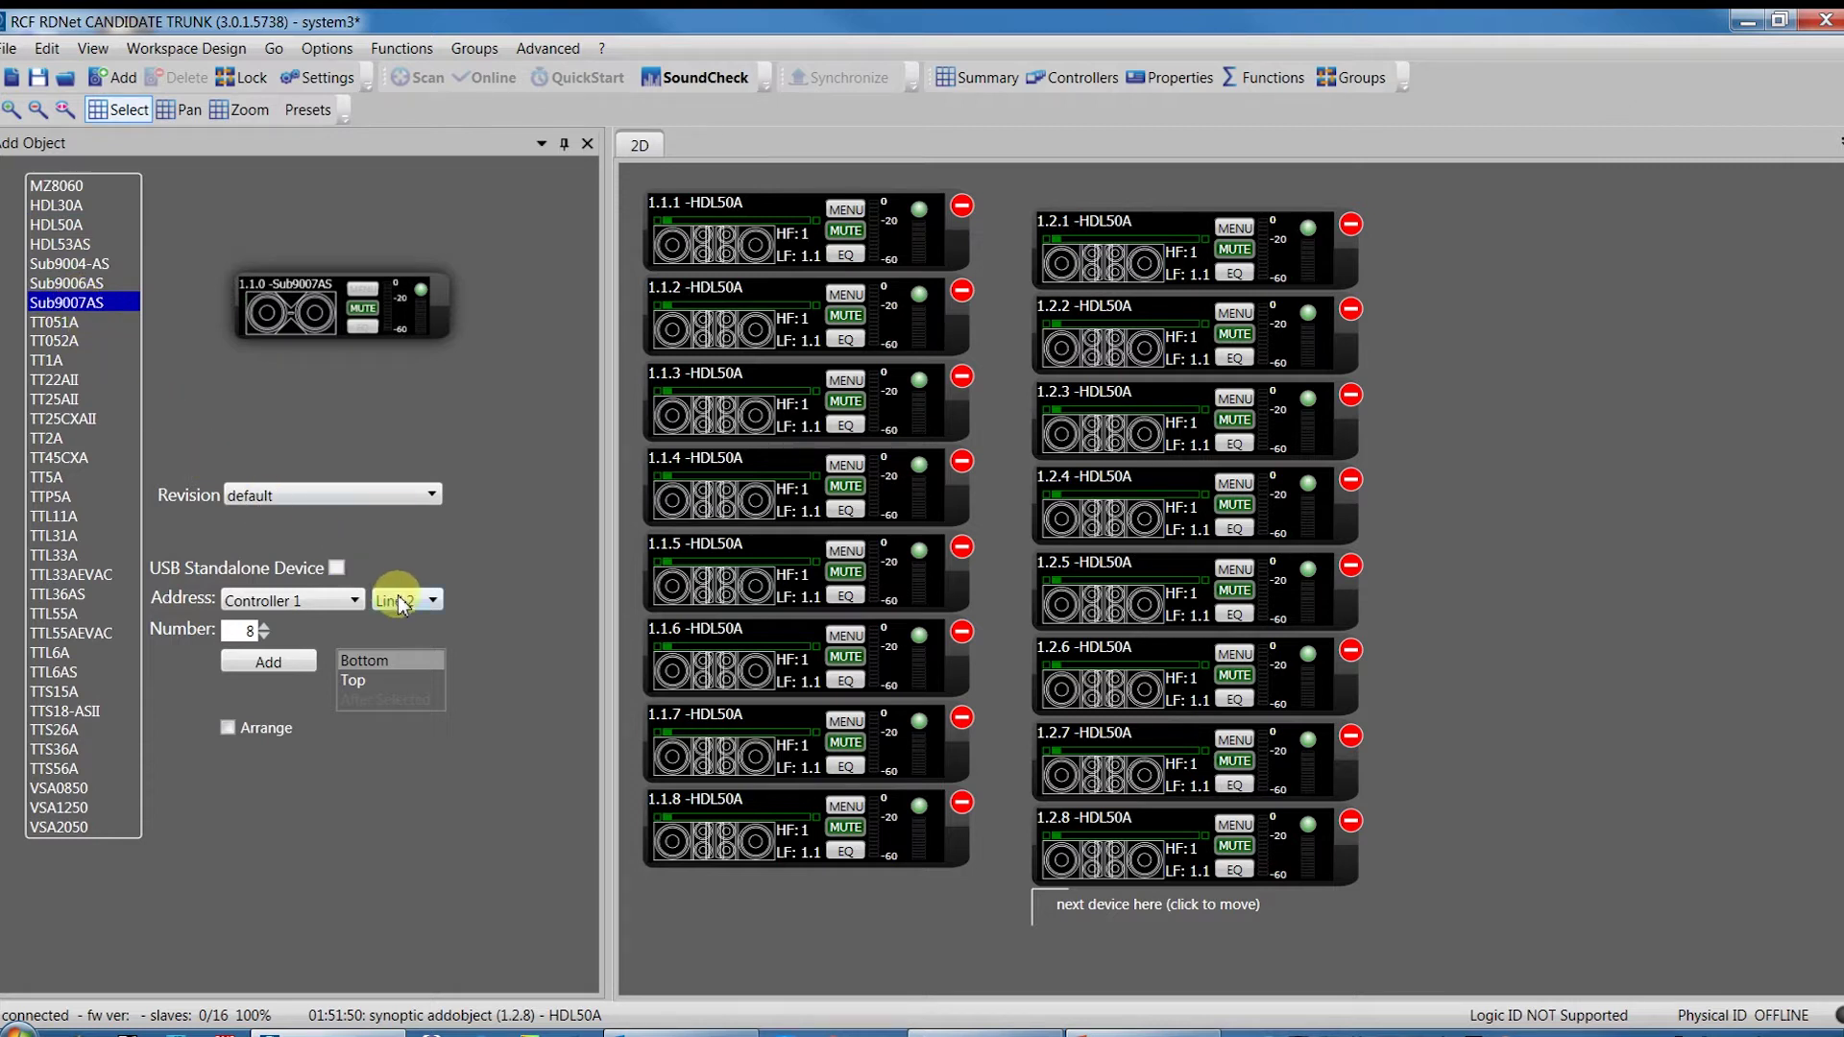
{"action": "left_click", "coordinate": [402, 603]}
{"action": "left_click", "coordinate": [395, 662]}
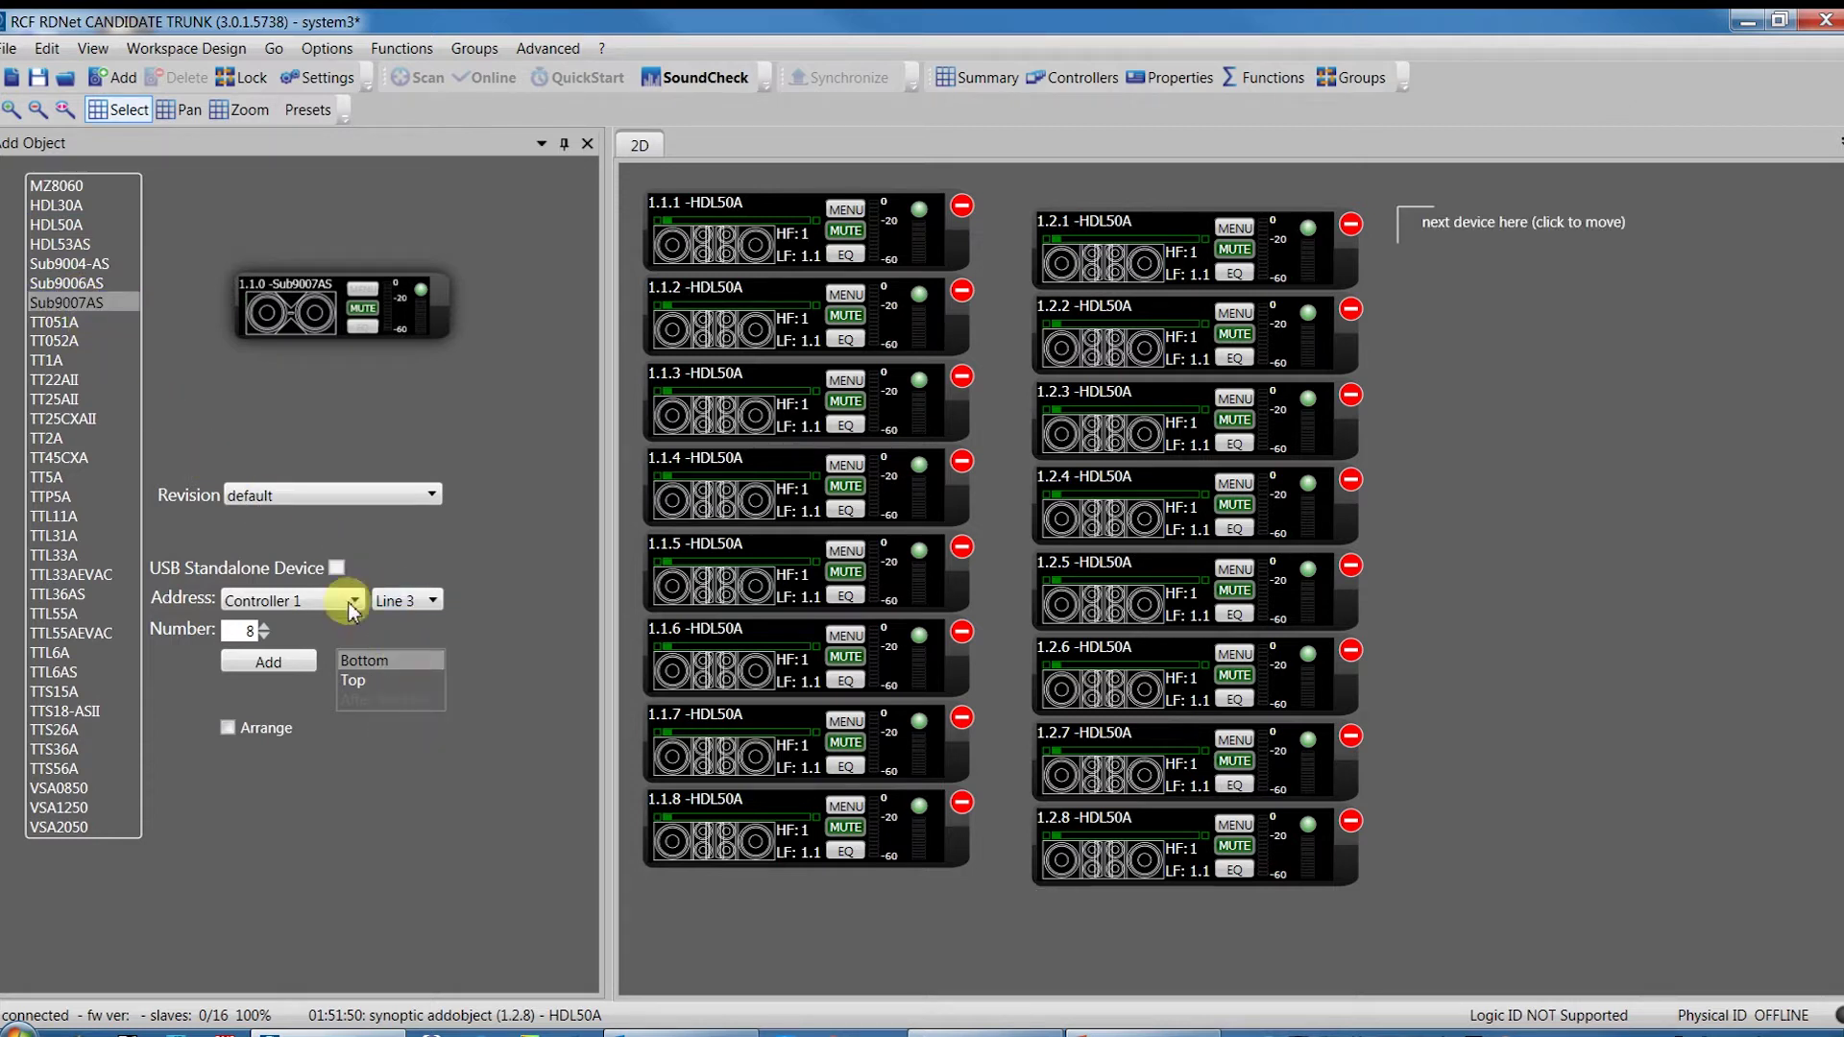
{"action": "mouse_move", "coordinate": [53, 301]}
{"action": "left_mouse_down"}
{"action": "mouse_move", "coordinate": [663, 391]}
{"action": "mouse_move", "coordinate": [1326, 234]}
{"action": "mouse_move", "coordinate": [1432, 186]}
{"action": "left_mouse_up"}
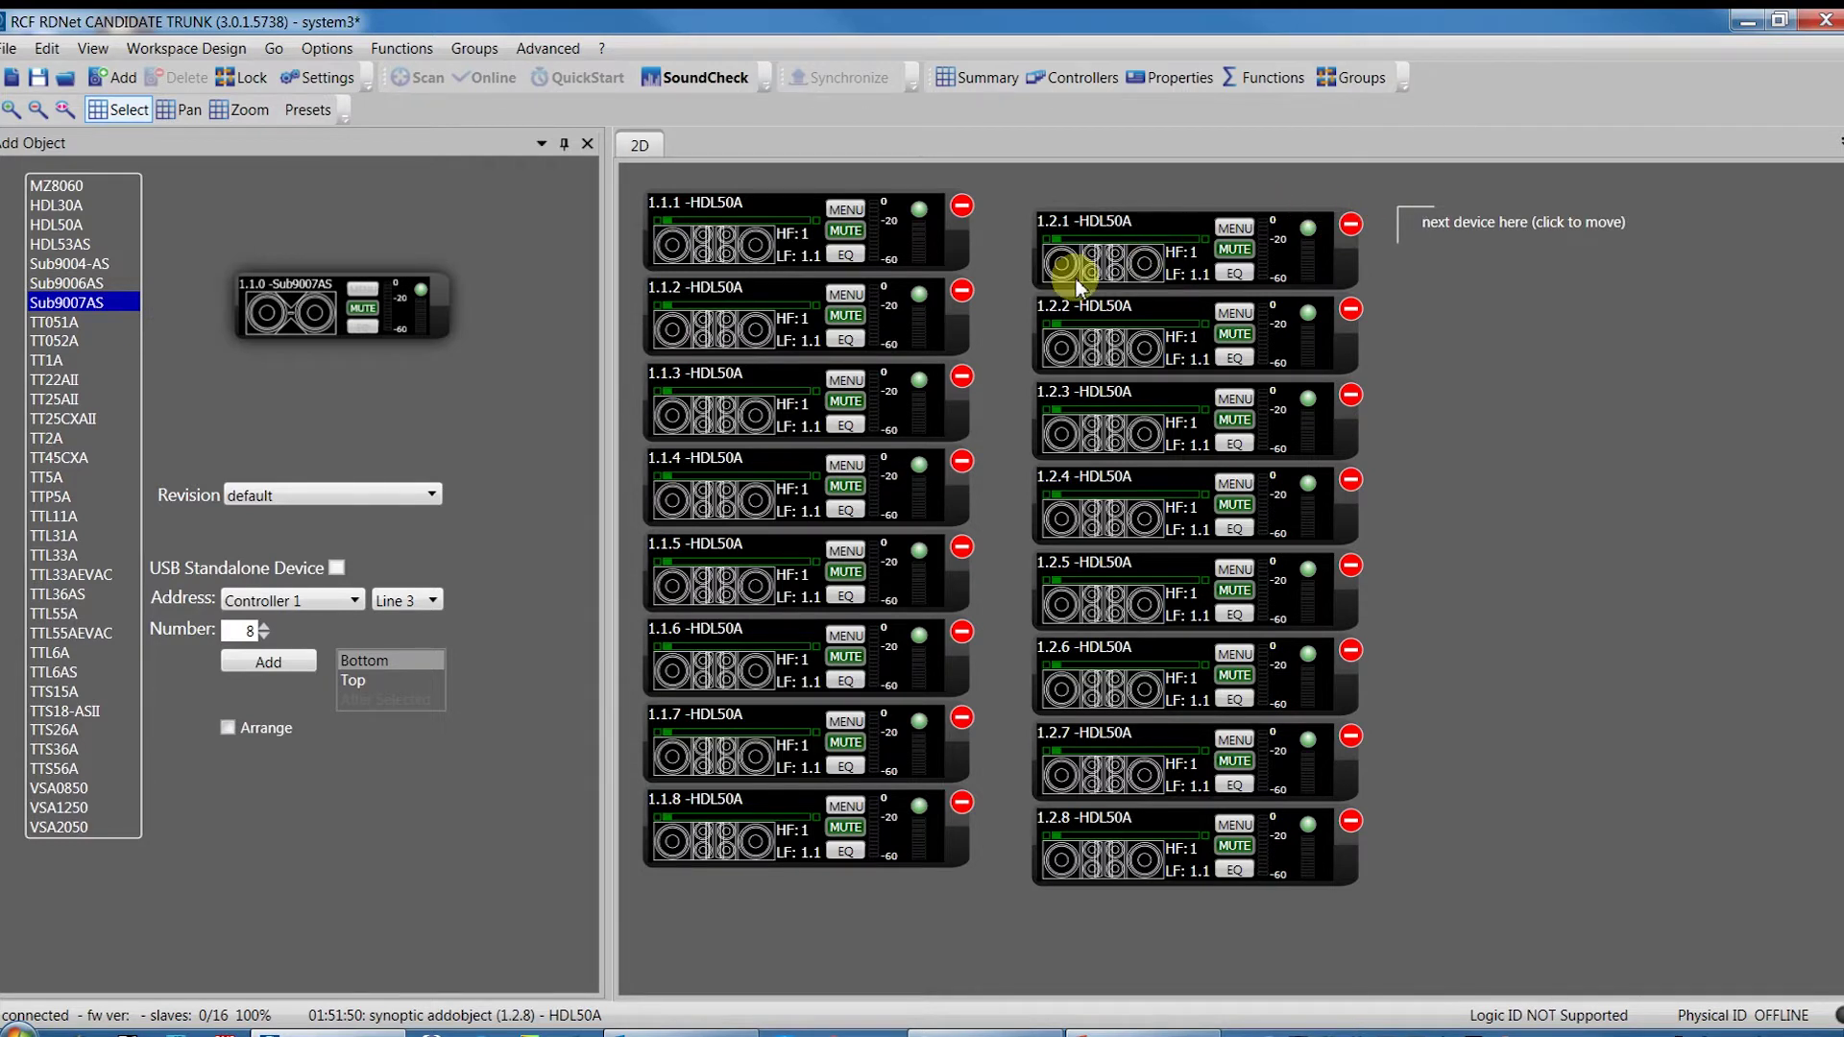
Step: Add four HDL30A units on Line 4 as a fourth column
{"action": "left_click", "coordinate": [67, 228]}
{"action": "left_click", "coordinate": [57, 204]}
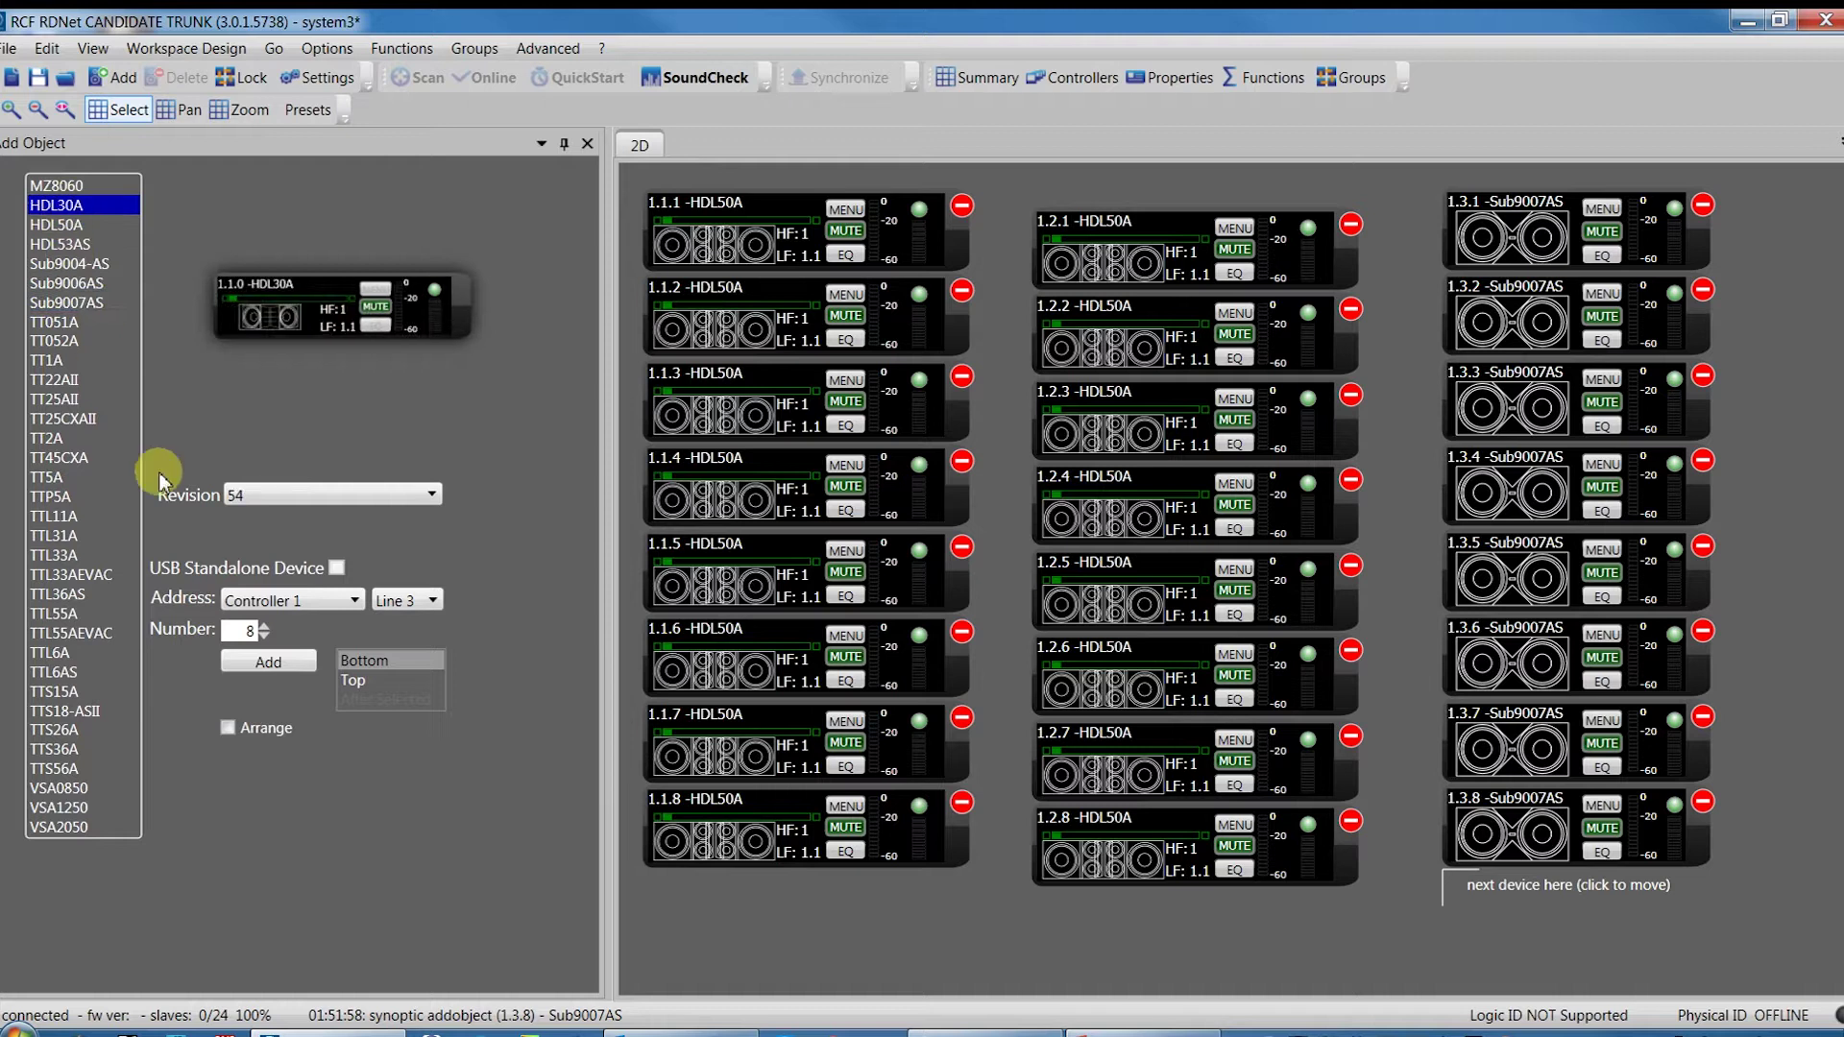
{"action": "left_click", "coordinate": [246, 629]}
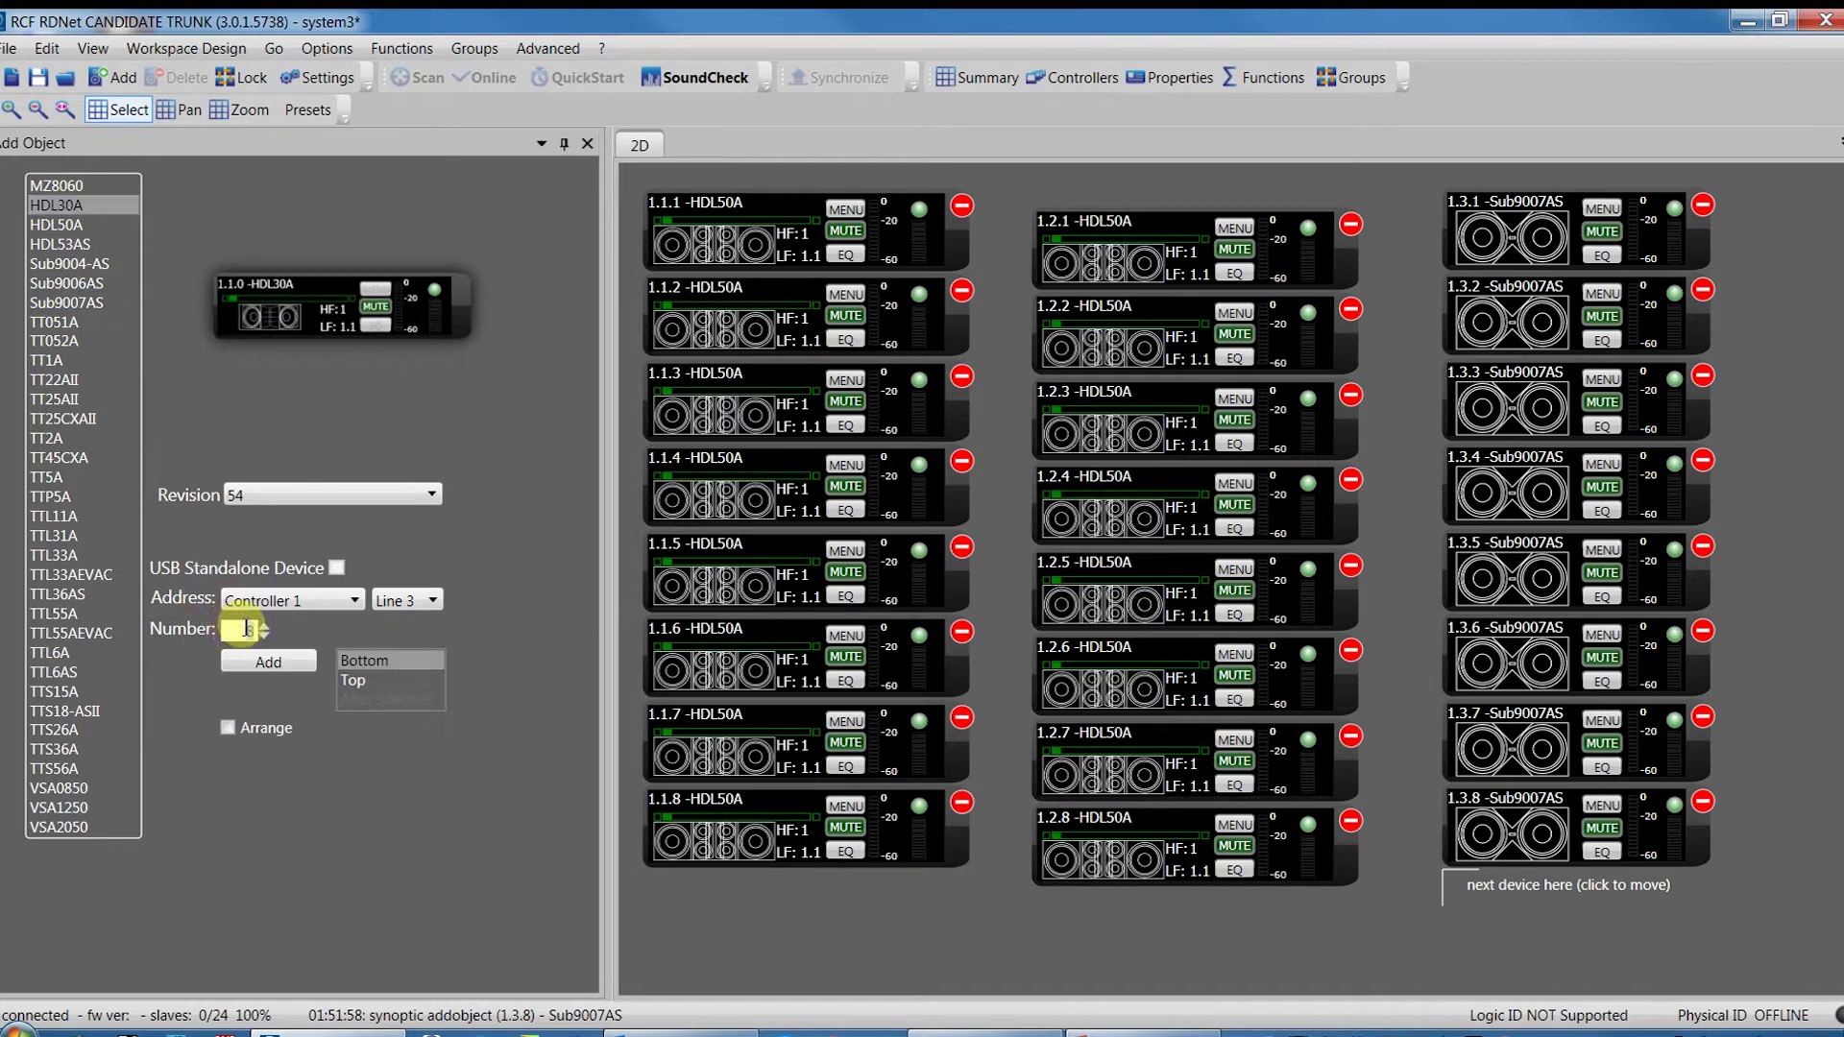
{"action": "type", "text": "4"}
{"action": "left_click", "coordinate": [403, 600]}
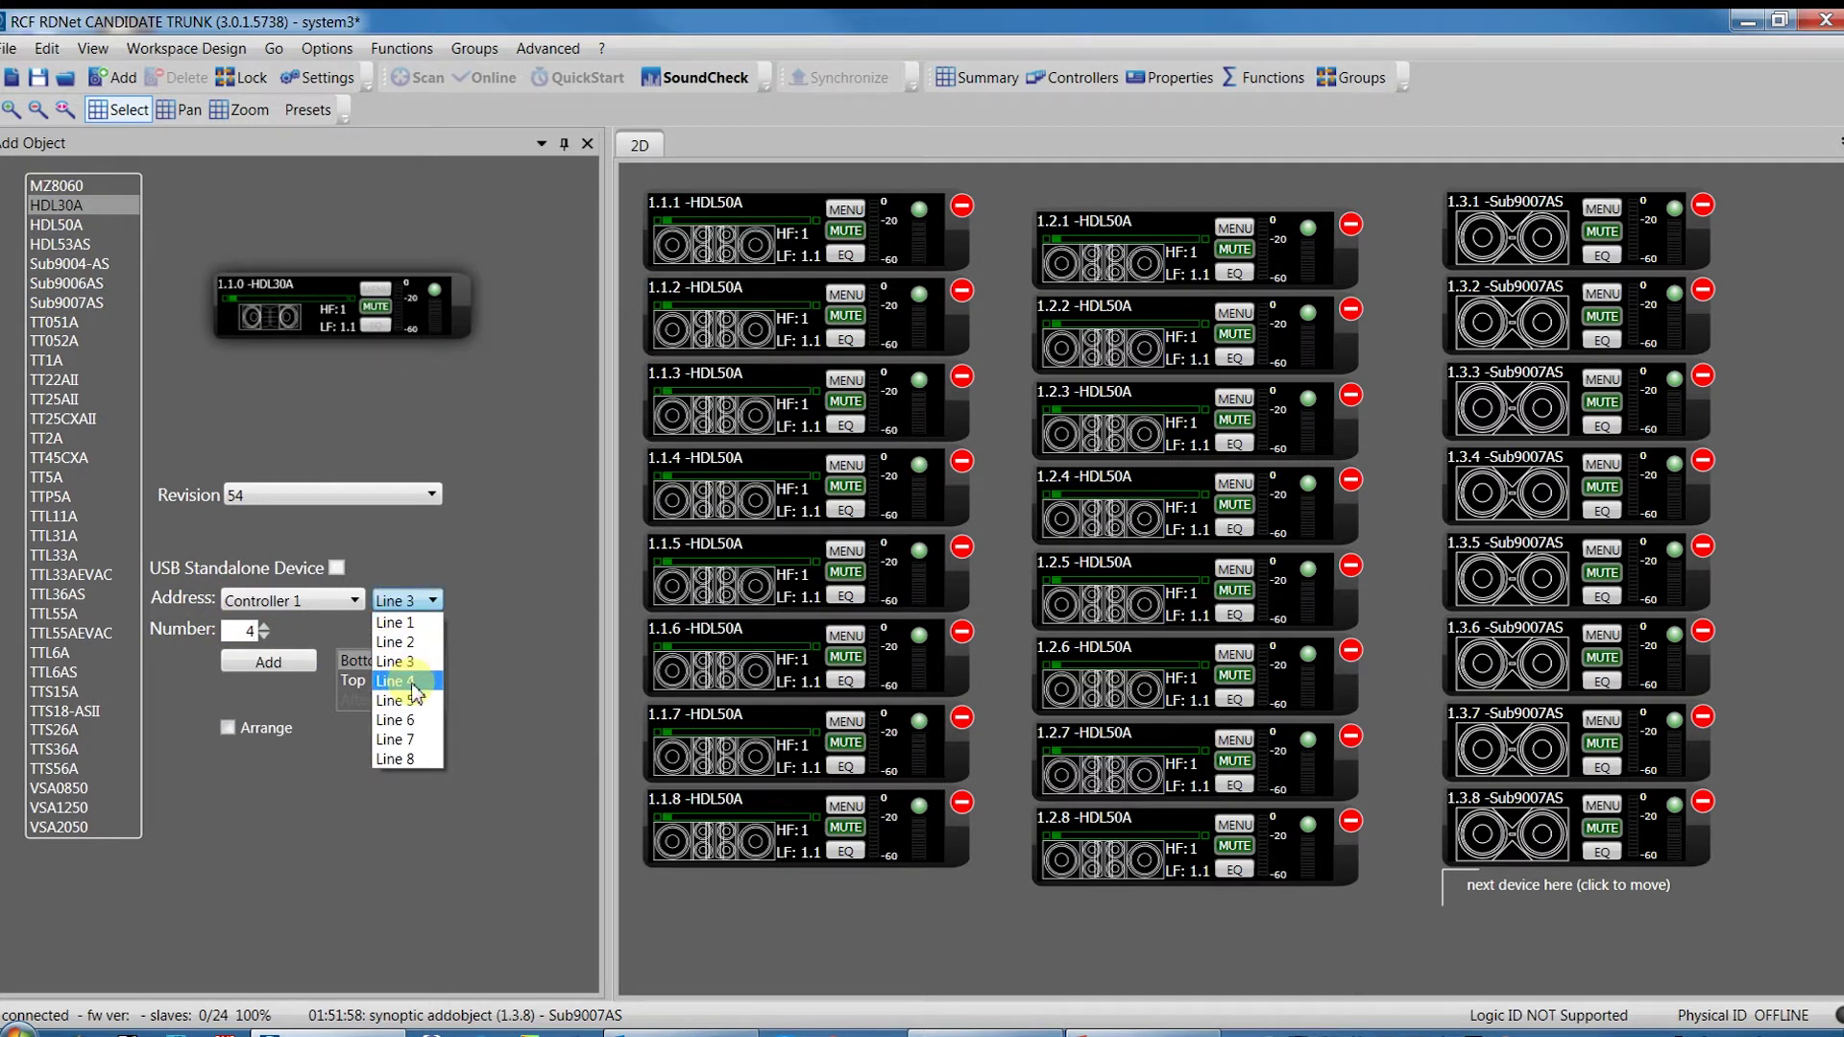
{"action": "left_click", "coordinate": [411, 684]}
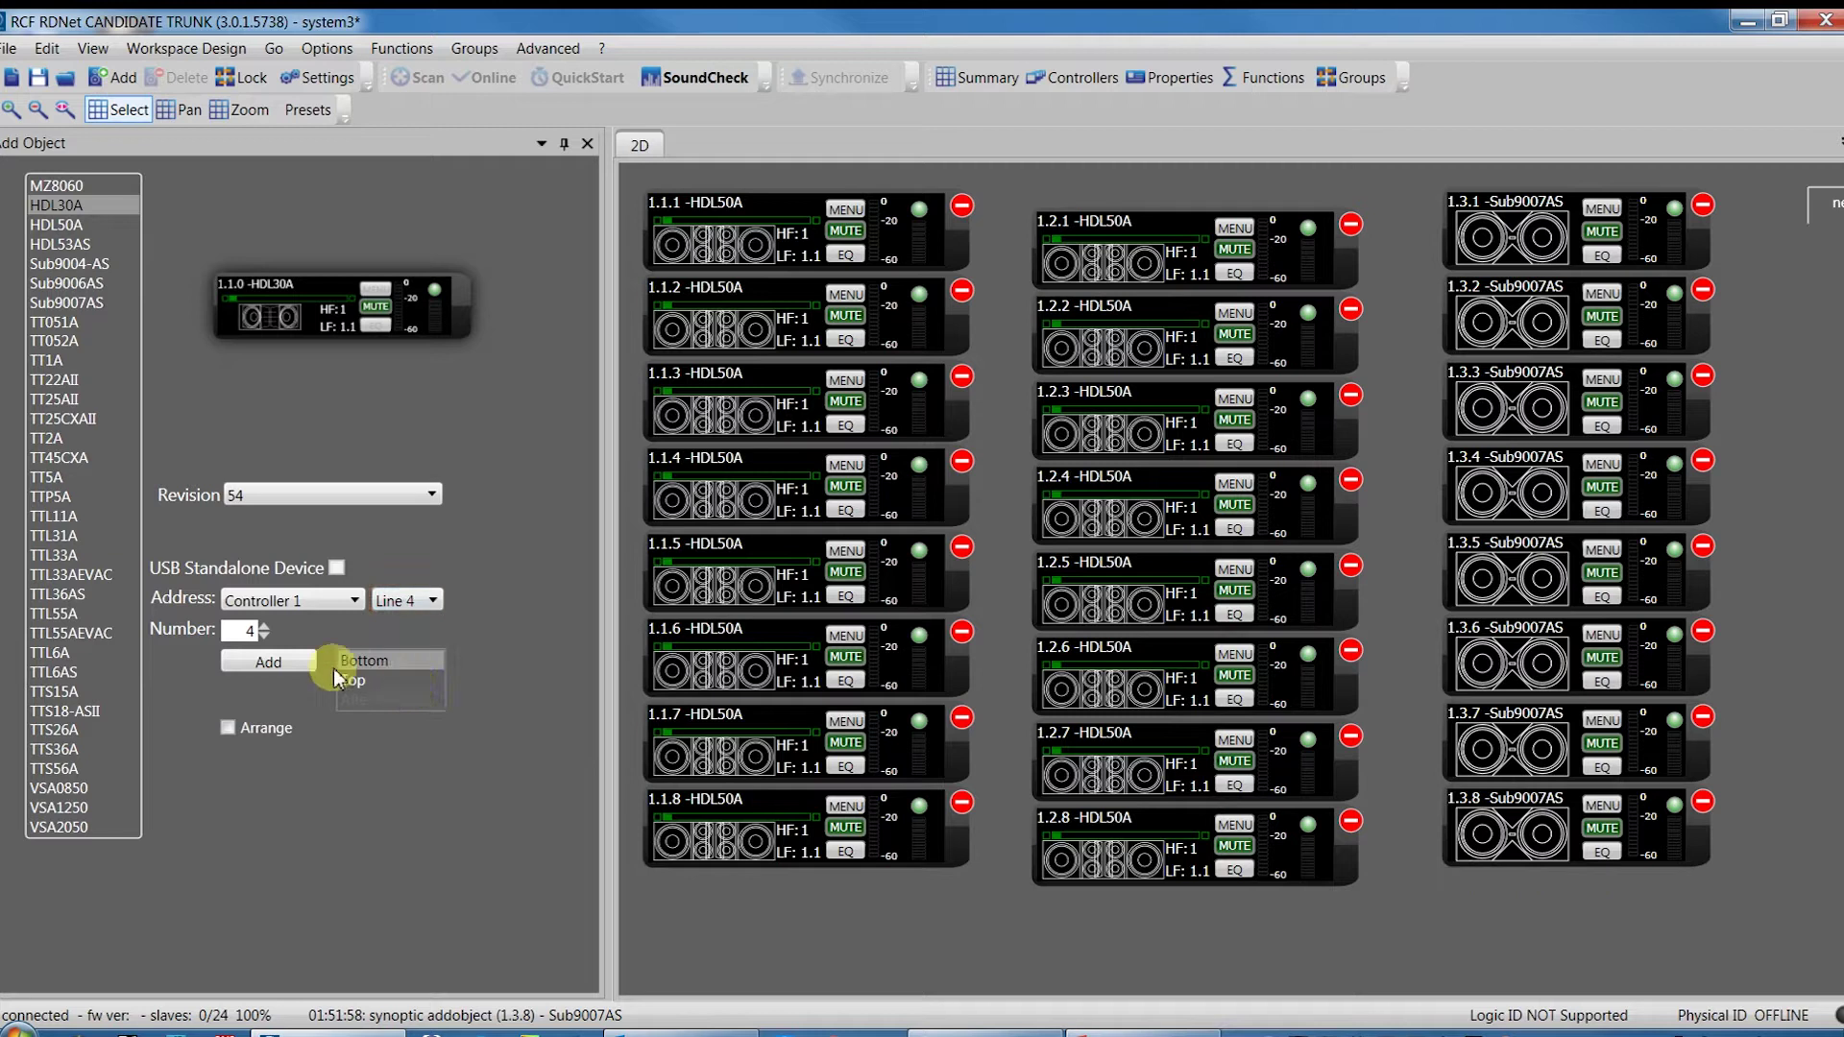
{"action": "left_click", "coordinate": [269, 663]}
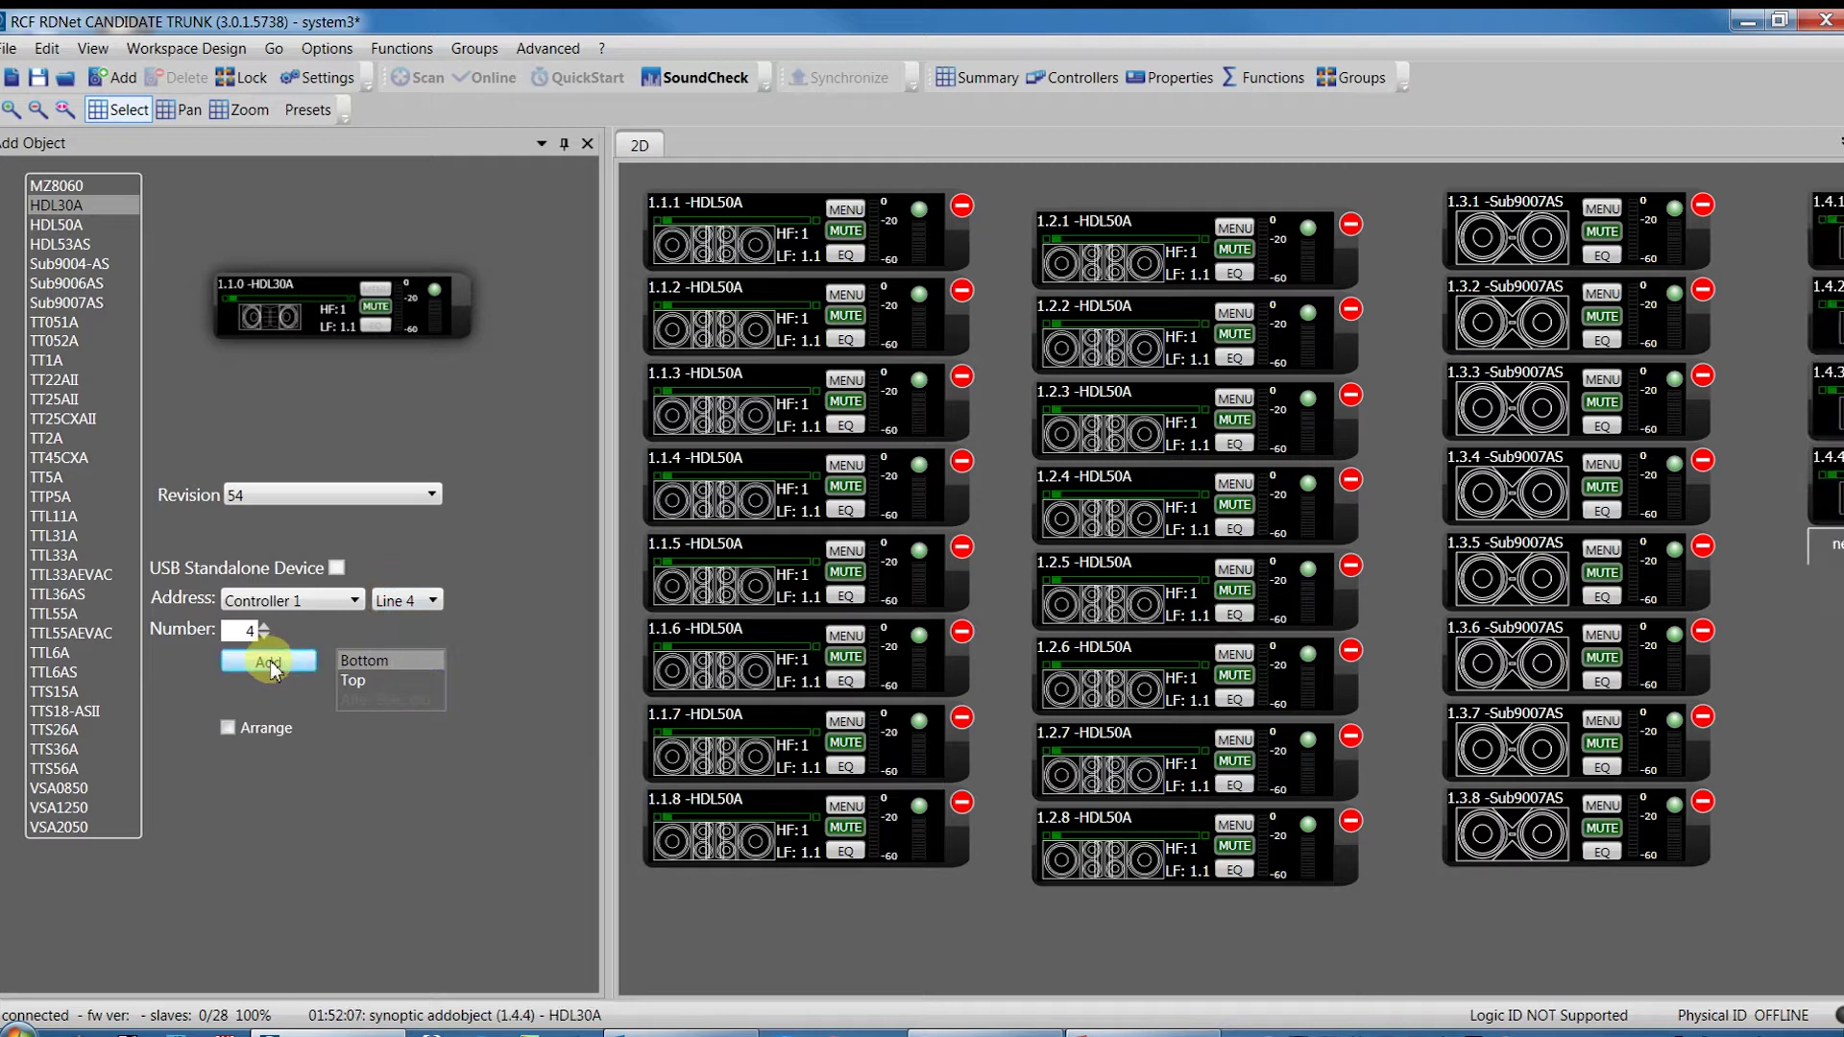
{"action": "left_click", "coordinate": [585, 144]}
Step: Select the eight-unit 1.1 HDL50A column and move it to the far left
{"action": "key", "text": "p"}
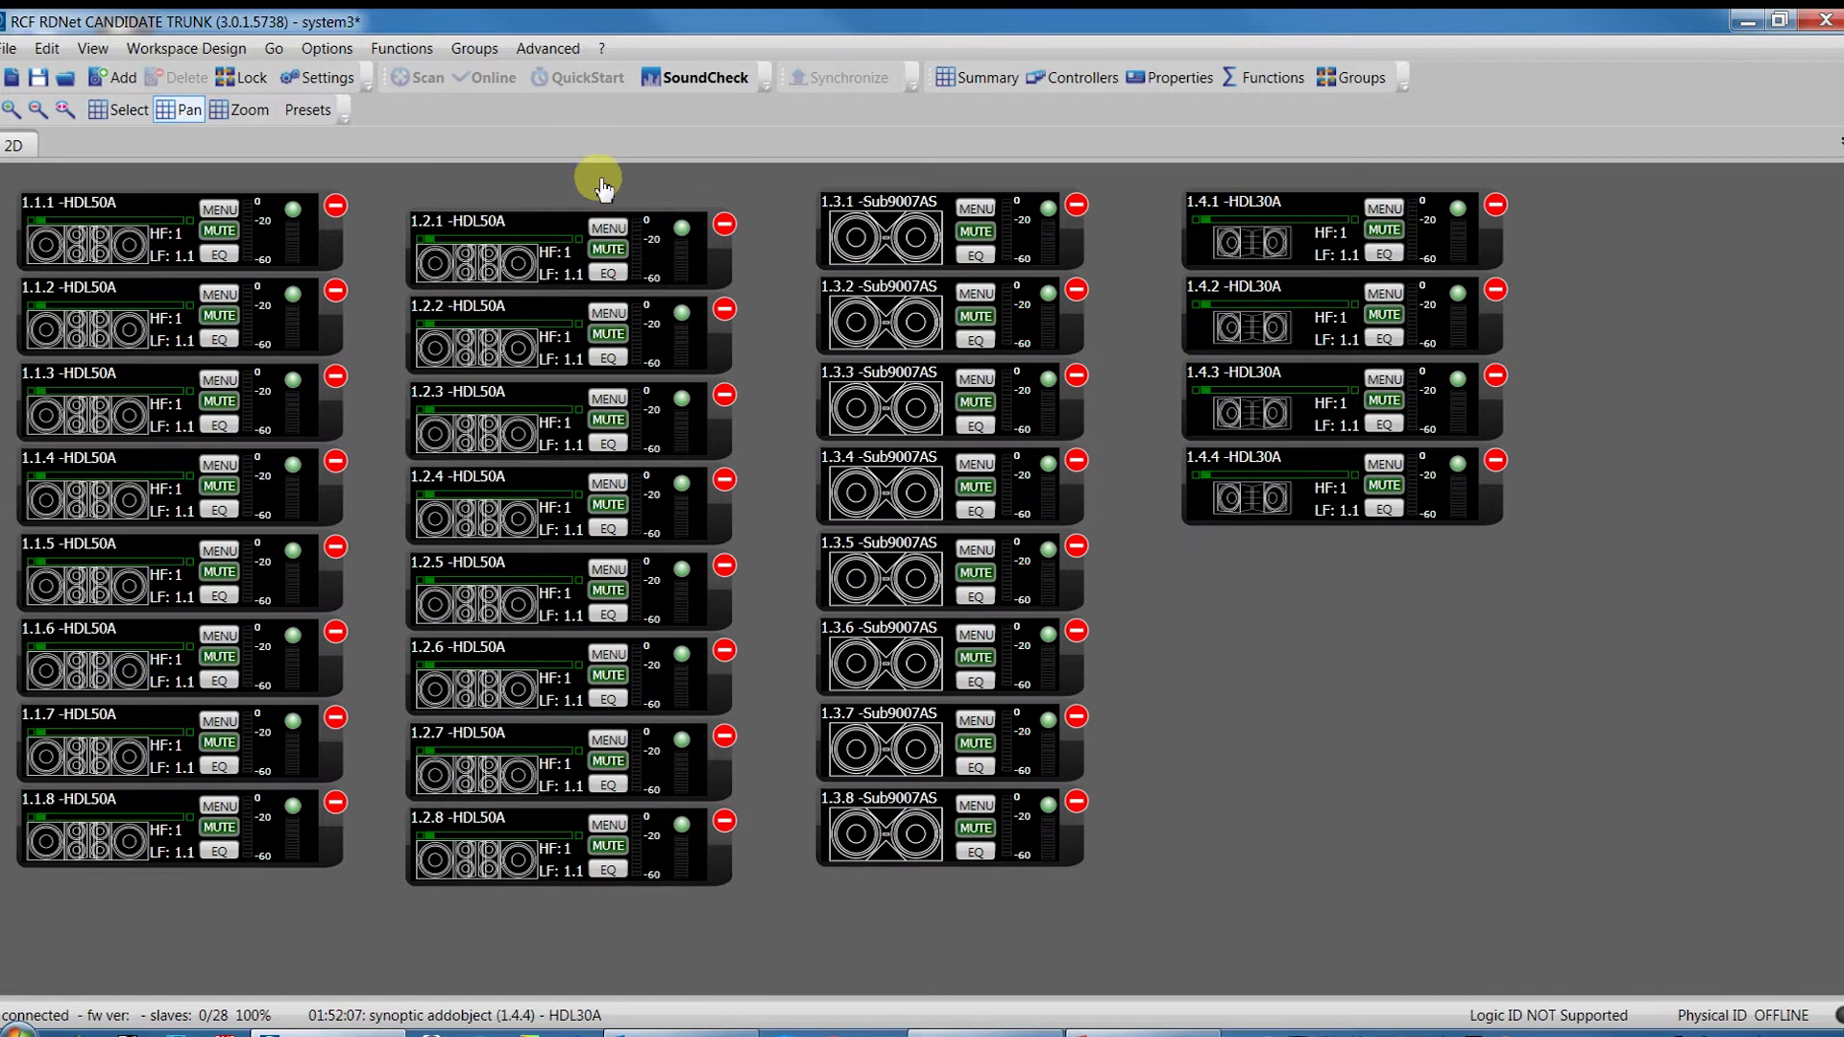
{"action": "left_click_drag", "start_coordinate": [597, 177], "coordinate": [804, 245]}
{"action": "key", "text": "s"}
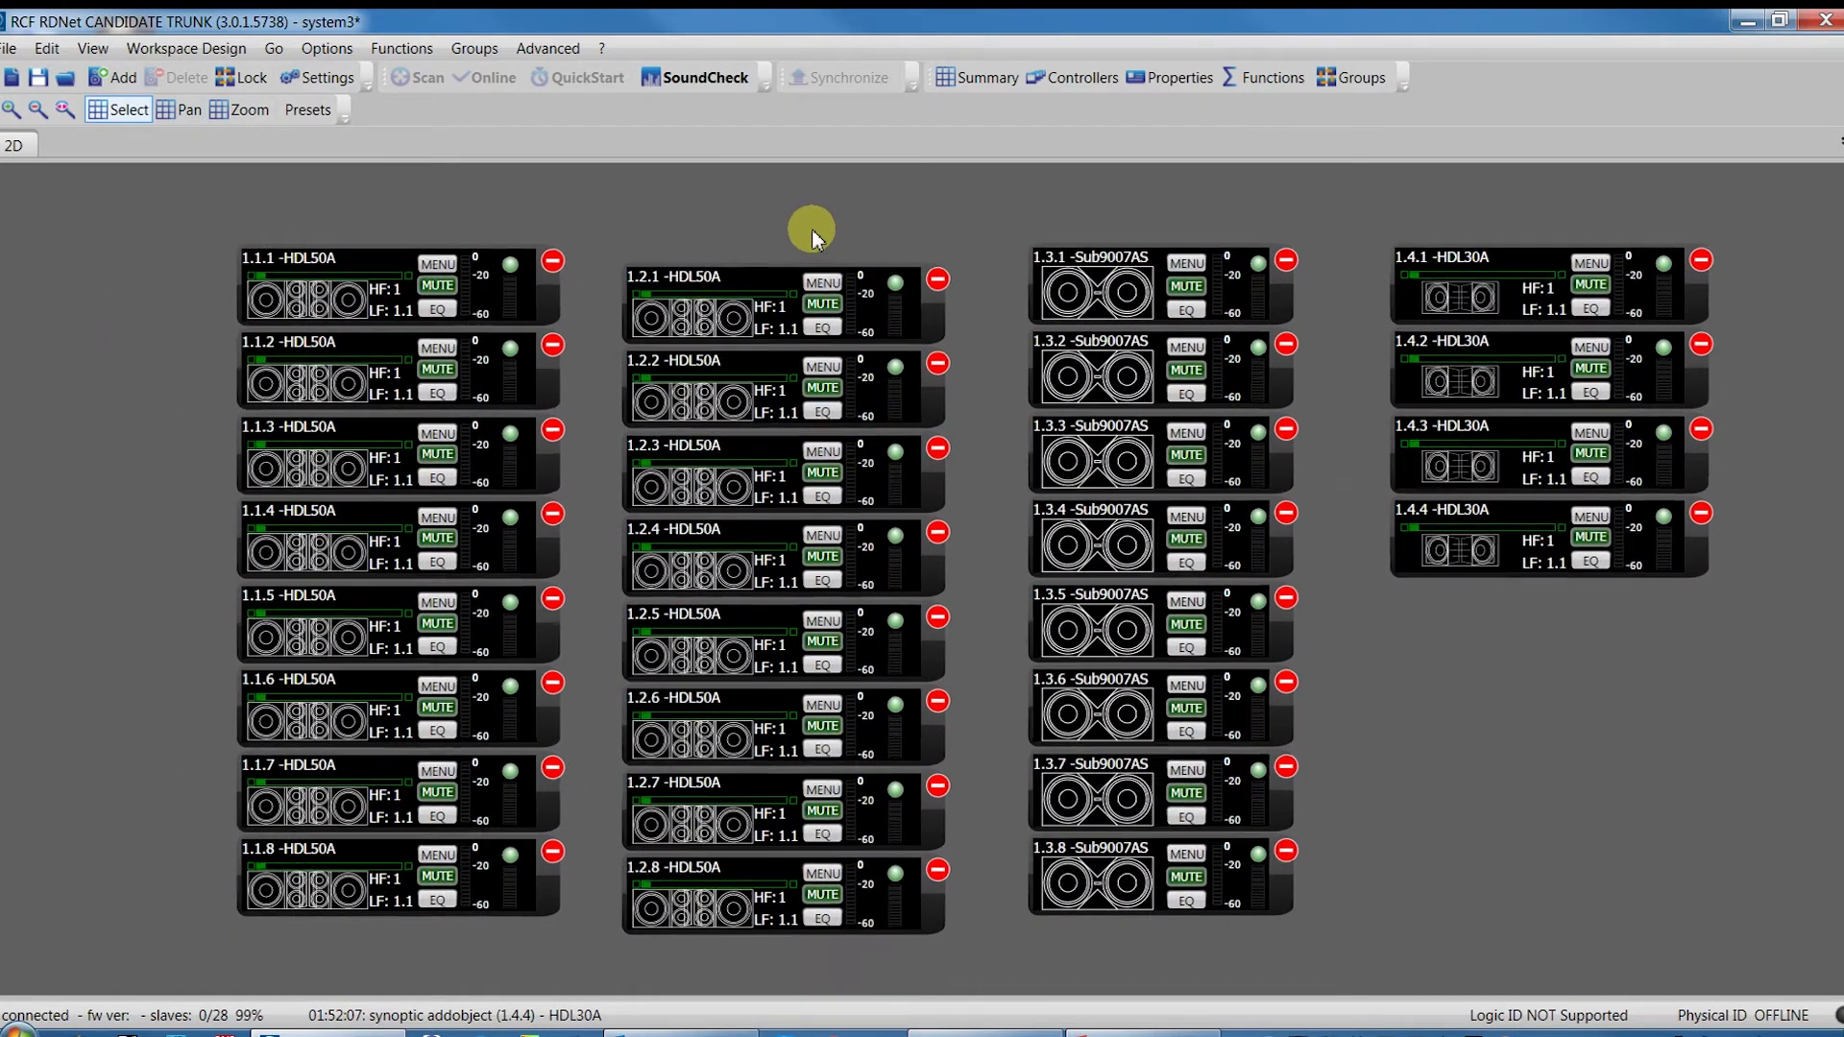
{"action": "scroll", "coordinate": [801, 235], "scroll_direction": "down", "scroll_amount": 3}
{"action": "scroll", "coordinate": [792, 239], "scroll_direction": "down", "scroll_amount": 2}
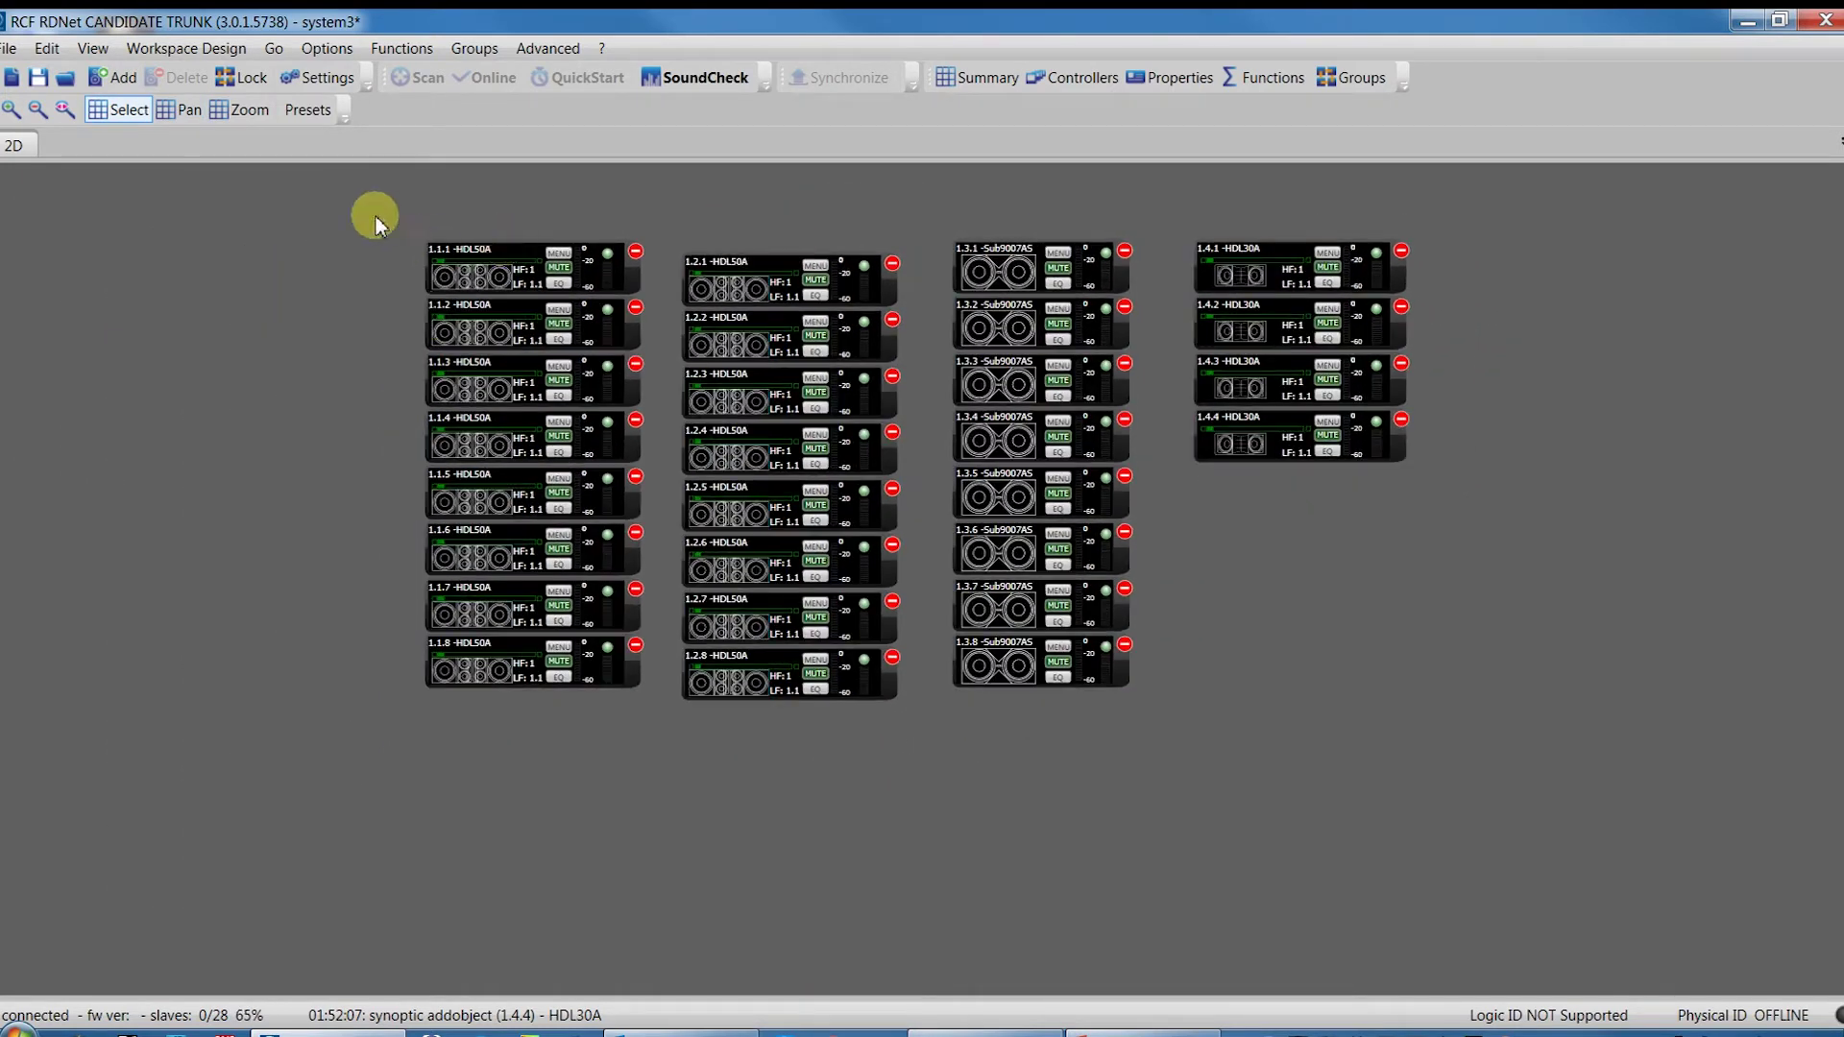
{"action": "left_click_drag", "start_coordinate": [375, 214], "coordinate": [658, 733]}
{"action": "left_click_drag", "start_coordinate": [485, 262], "coordinate": [144, 252]}
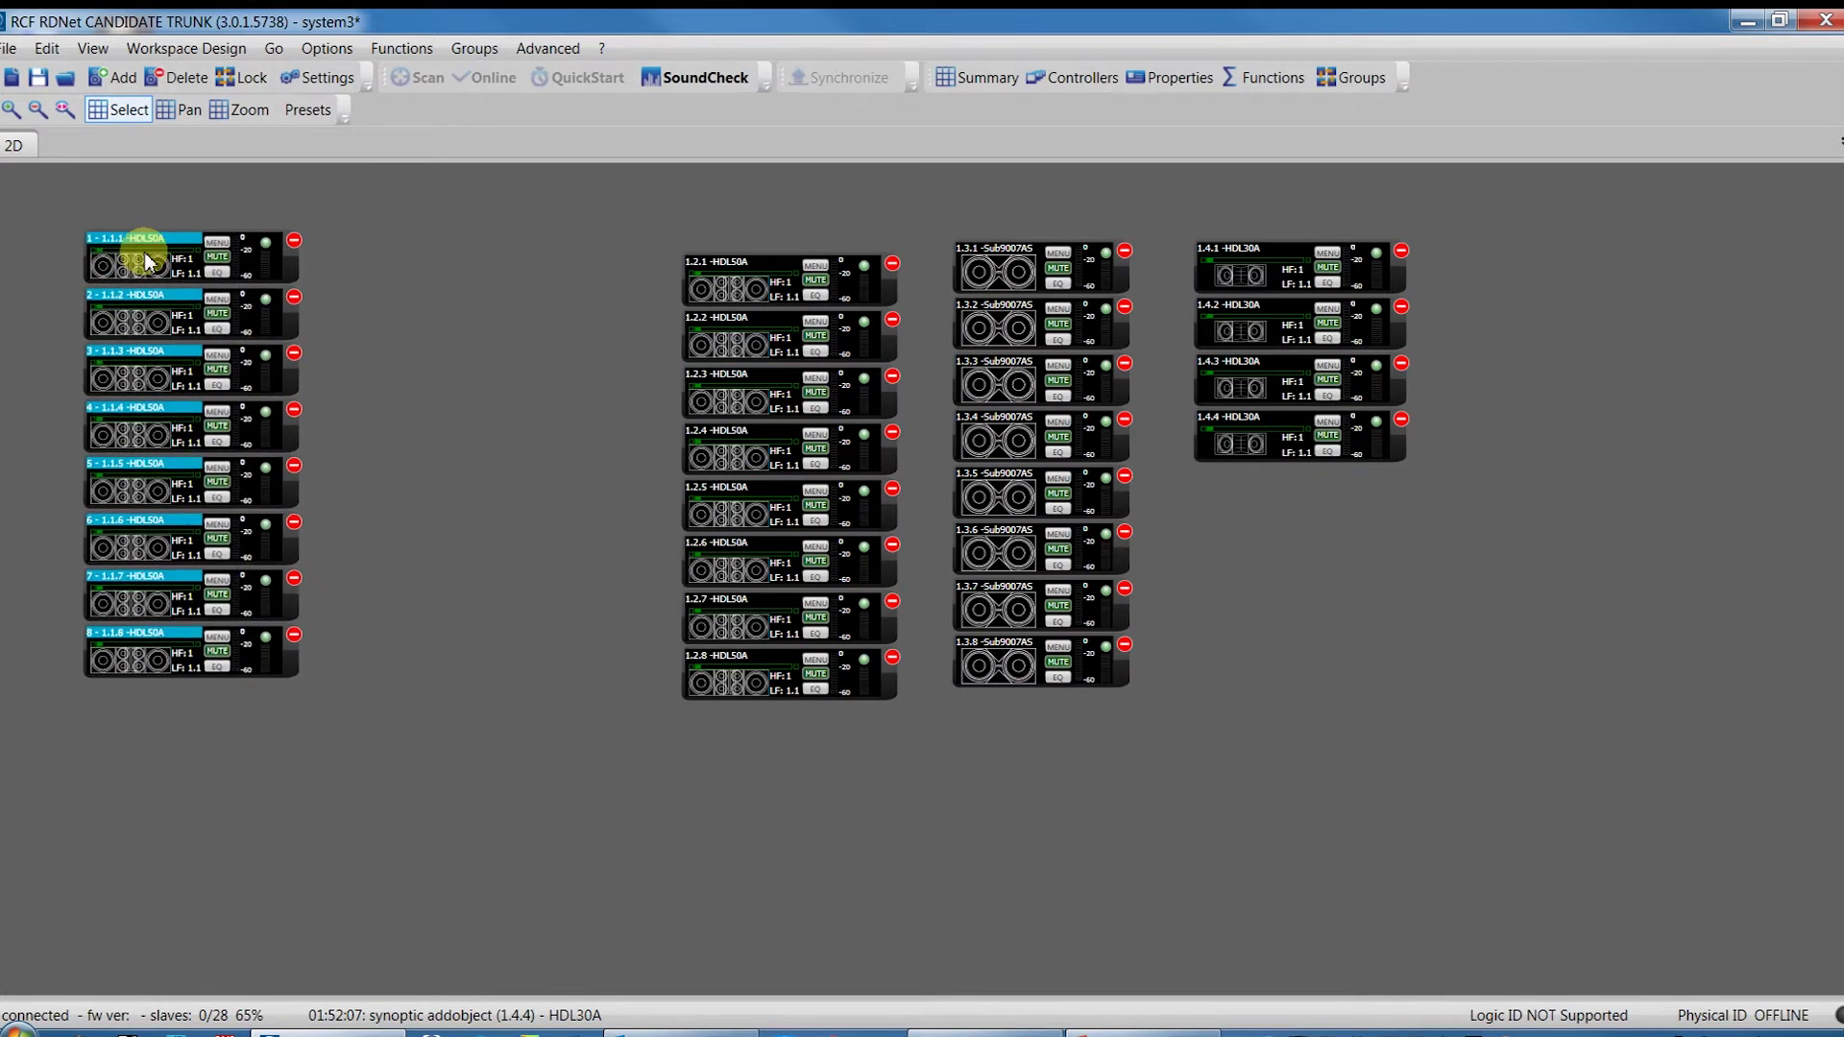
Step: Move the 1.2 HDL50A column to the far right and recentre the layout in view
{"action": "left_click_drag", "start_coordinate": [561, 214], "coordinate": [759, 526]}
{"action": "left_click_drag", "start_coordinate": [885, 747], "coordinate": [910, 774]}
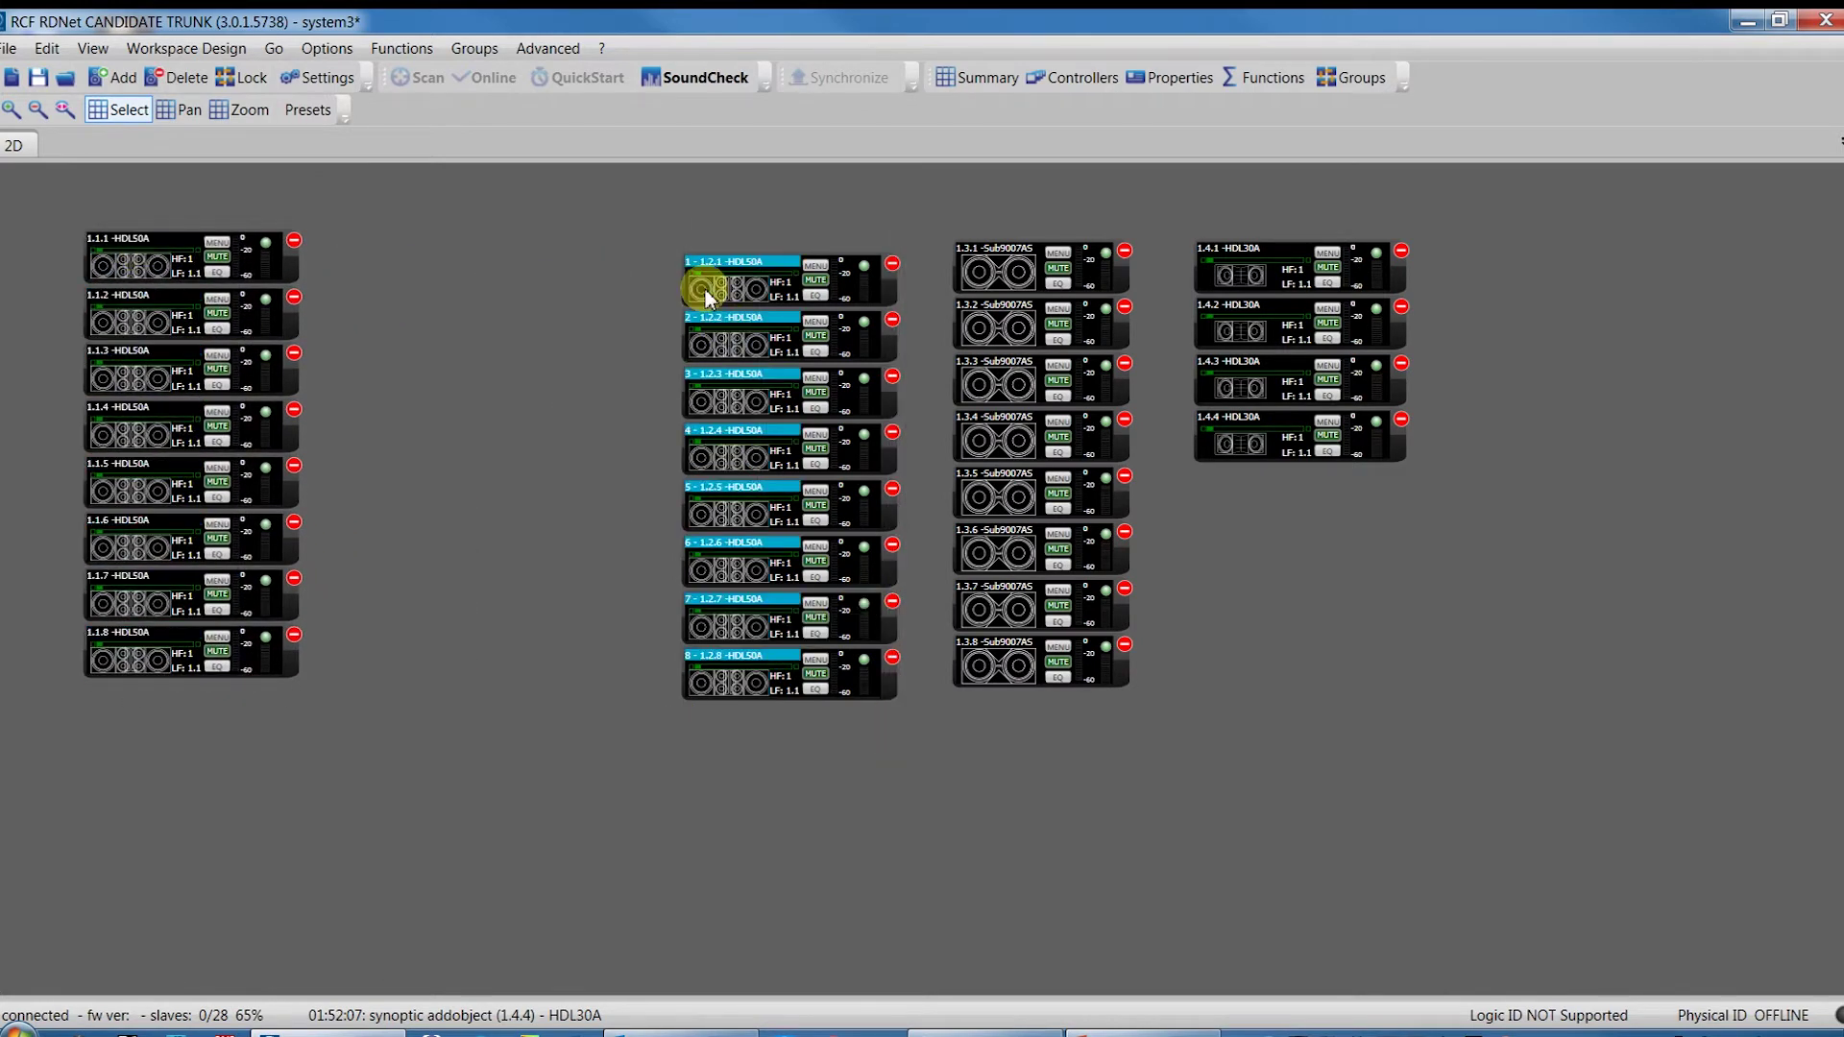
{"action": "left_click_drag", "start_coordinate": [717, 283], "coordinate": [1596, 244]}
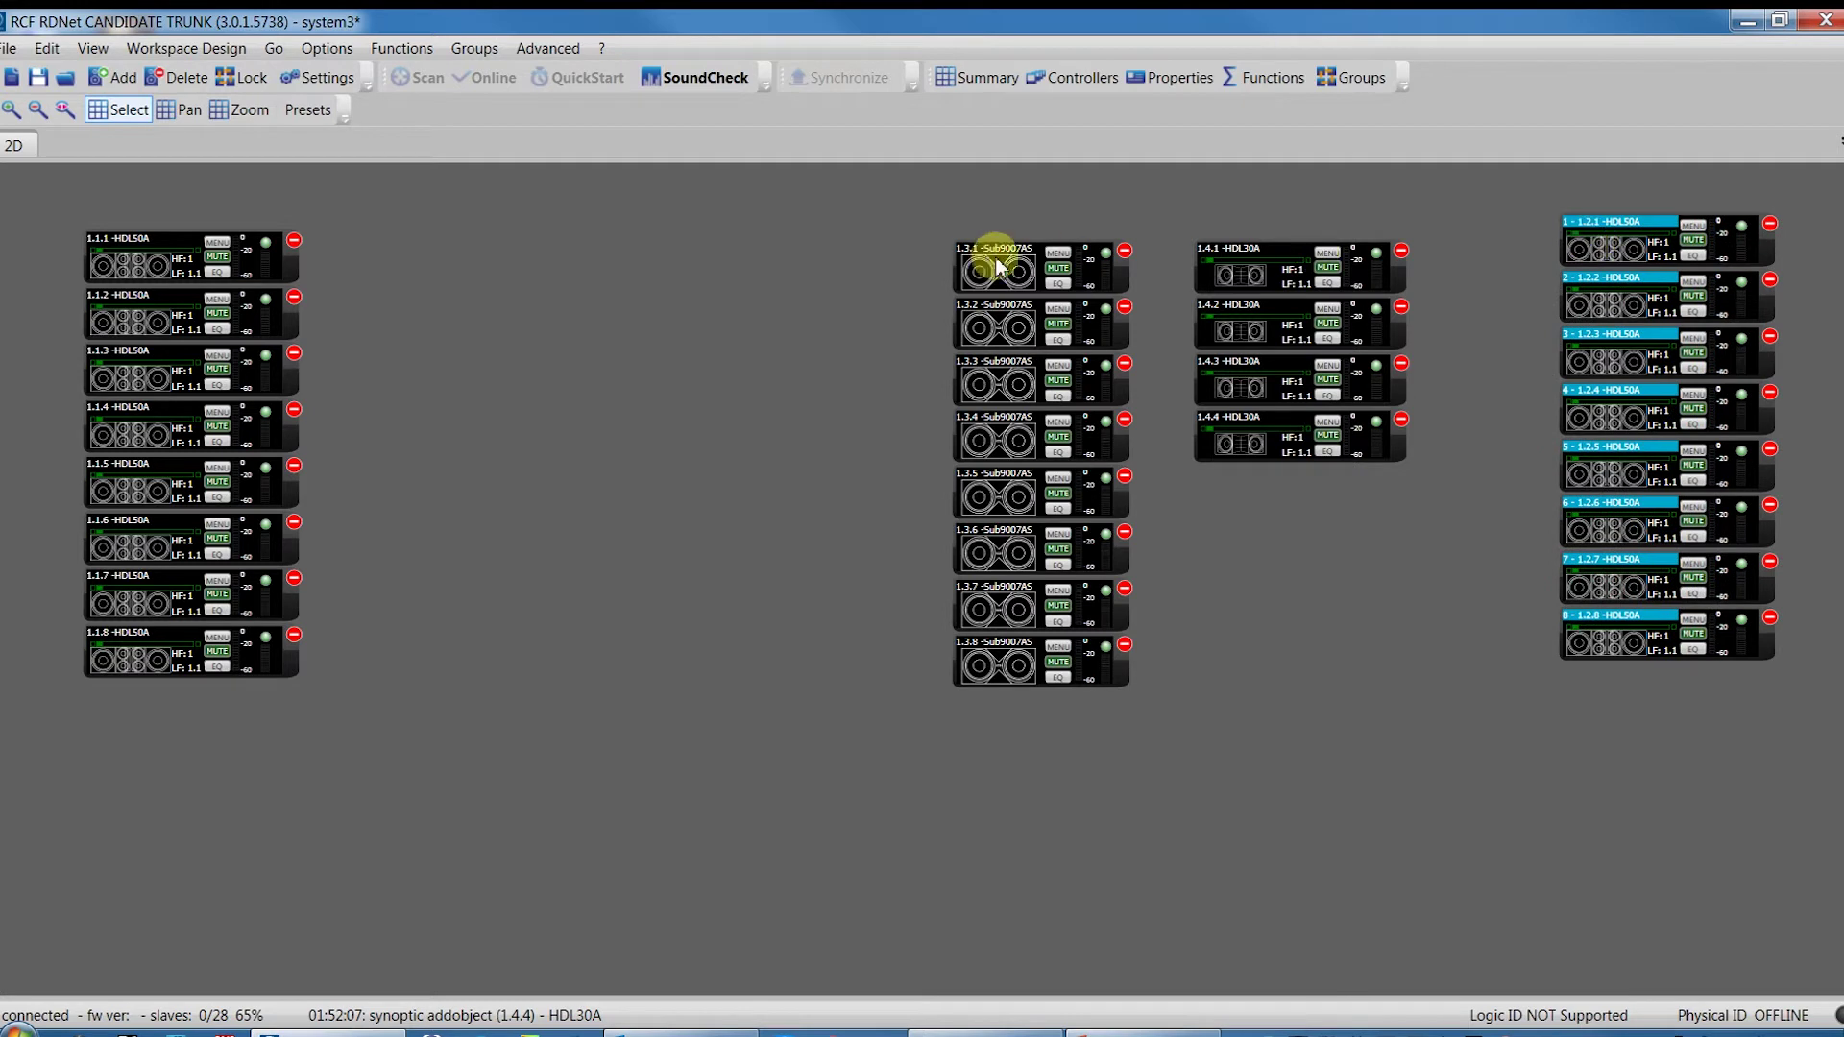
{"action": "left_click", "coordinate": [724, 244]}
{"action": "scroll", "coordinate": [717, 285], "scroll_direction": "down", "scroll_amount": 3}
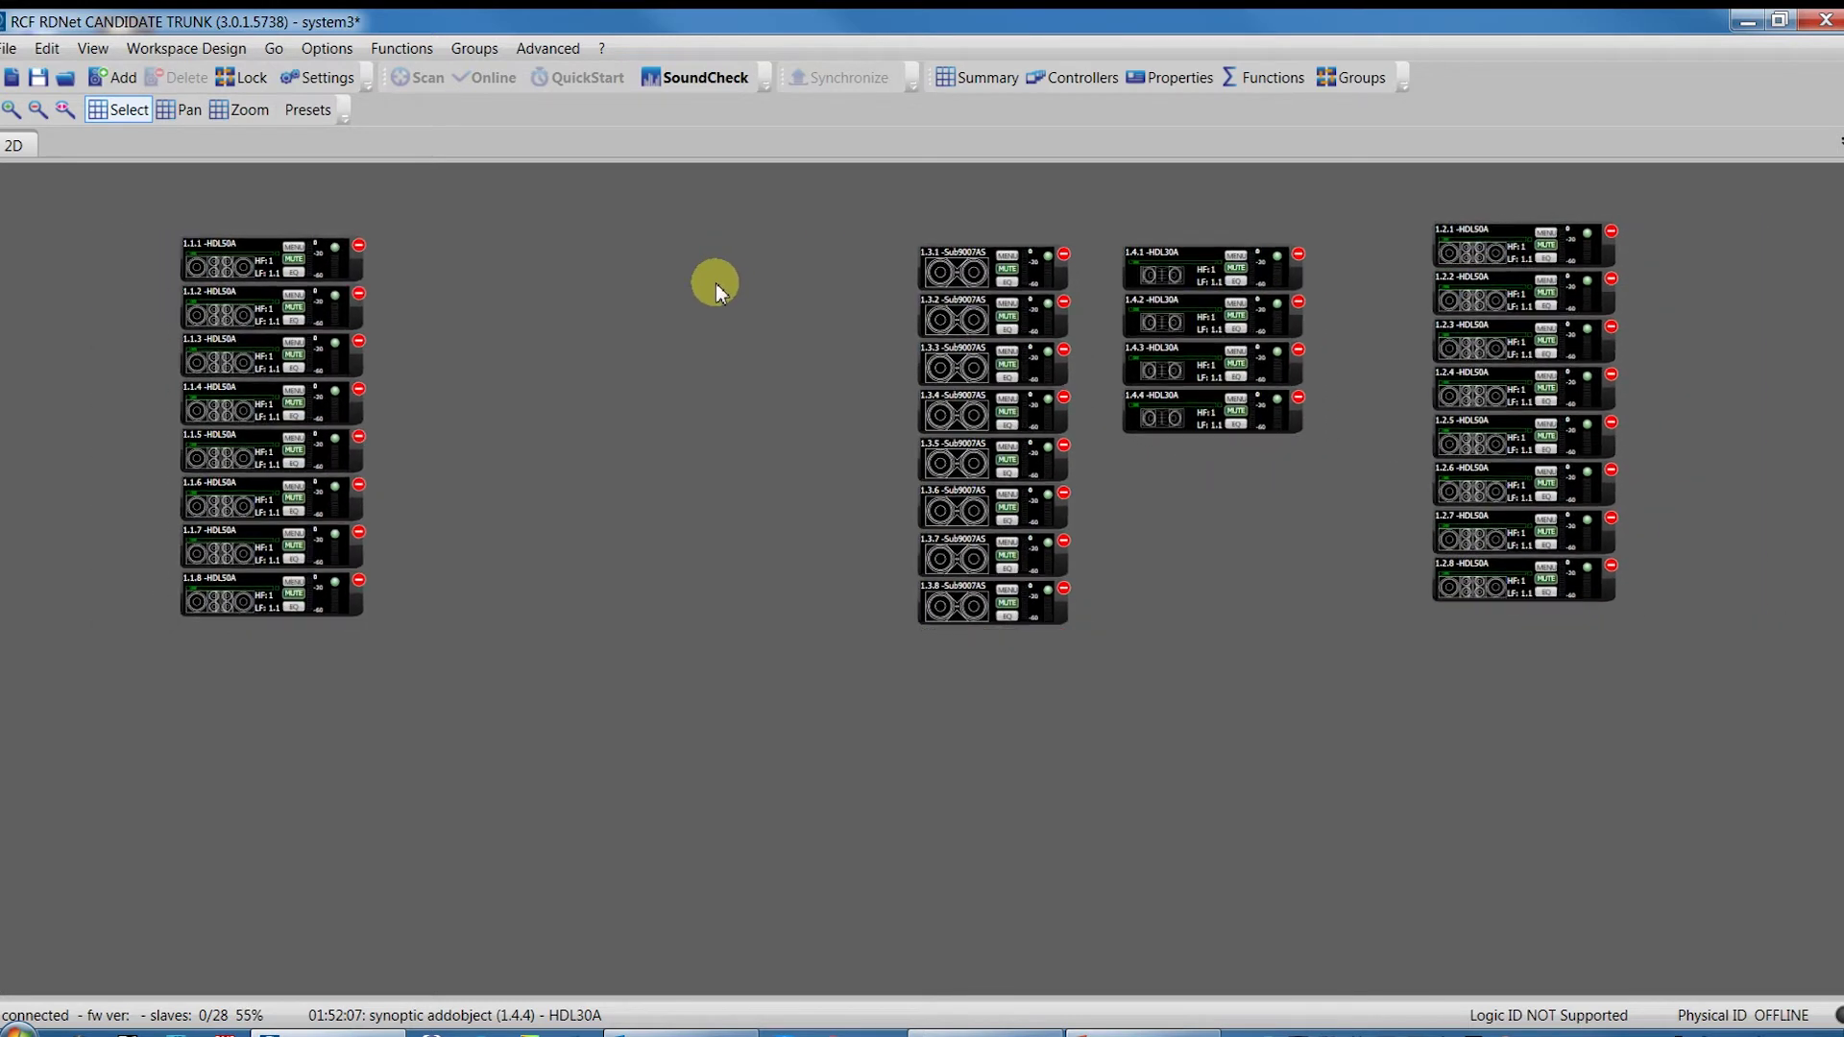
{"action": "scroll", "coordinate": [712, 284], "scroll_direction": "up", "scroll_amount": 2}
{"action": "scroll", "coordinate": [713, 284], "scroll_direction": "down", "scroll_amount": 2}
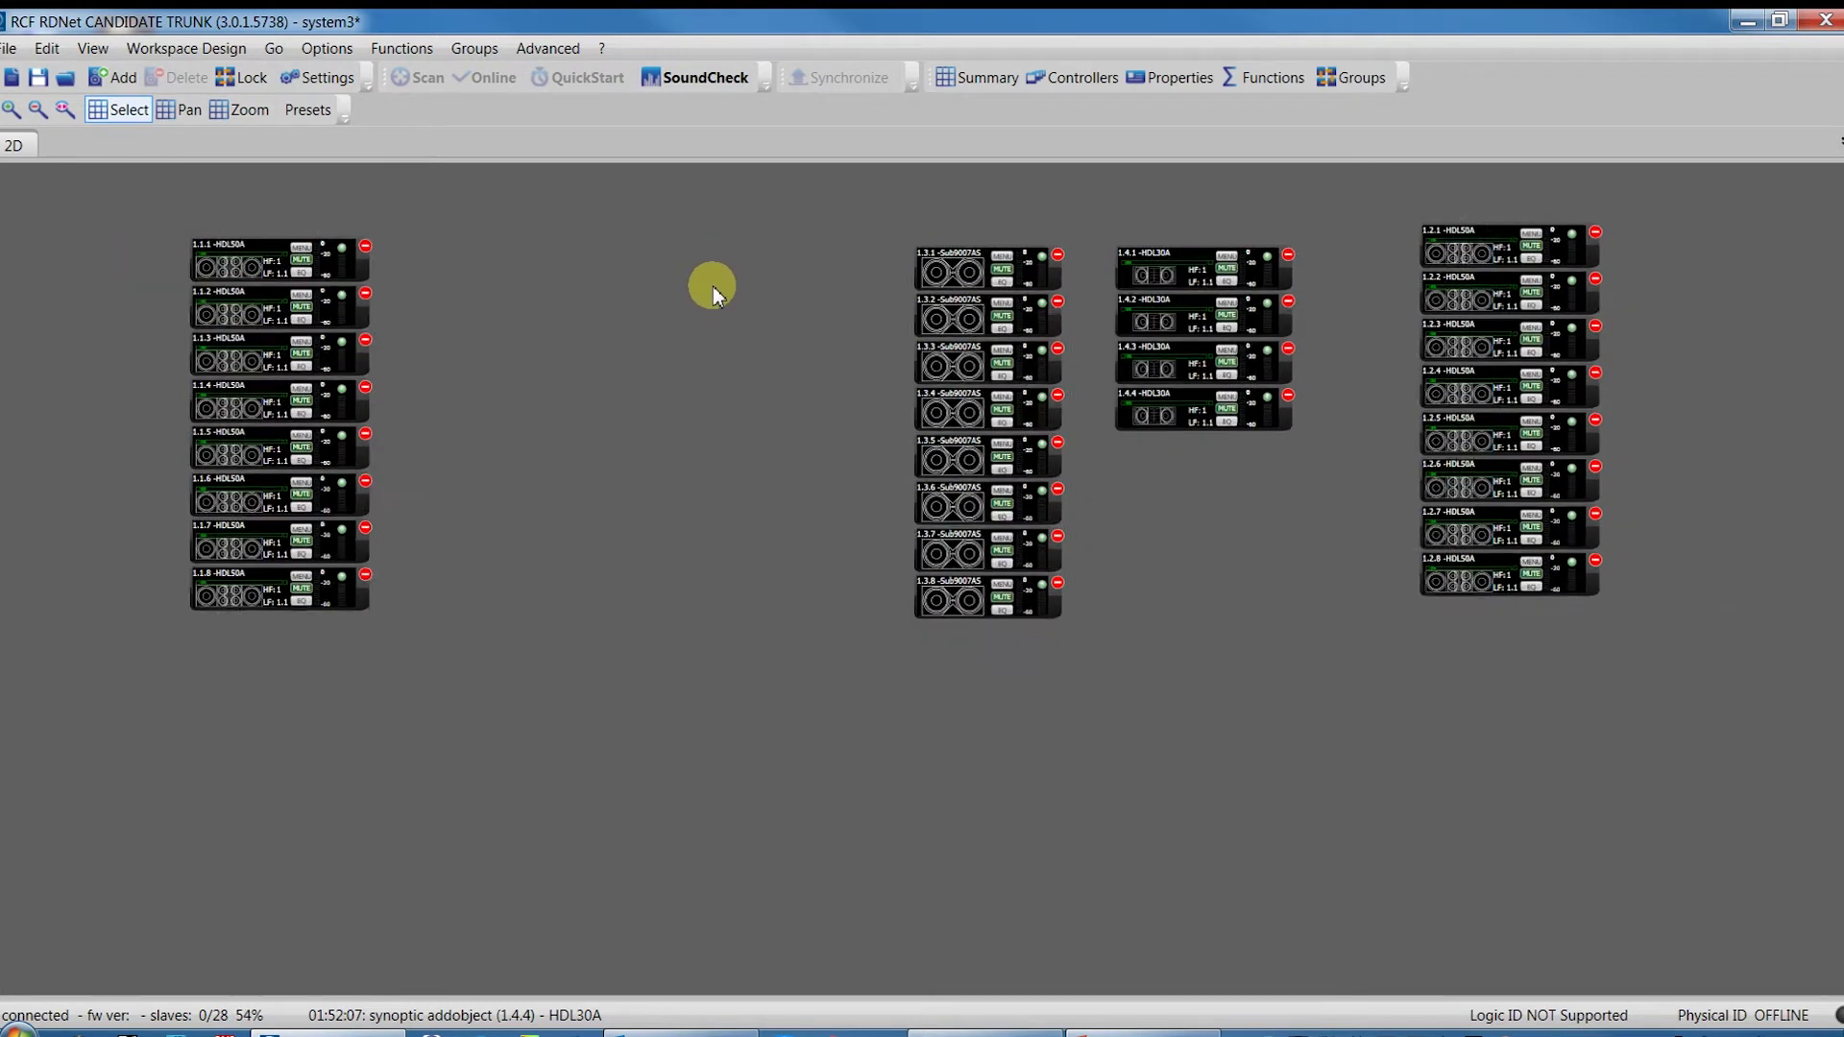
{"action": "left_click", "coordinate": [184, 115]}
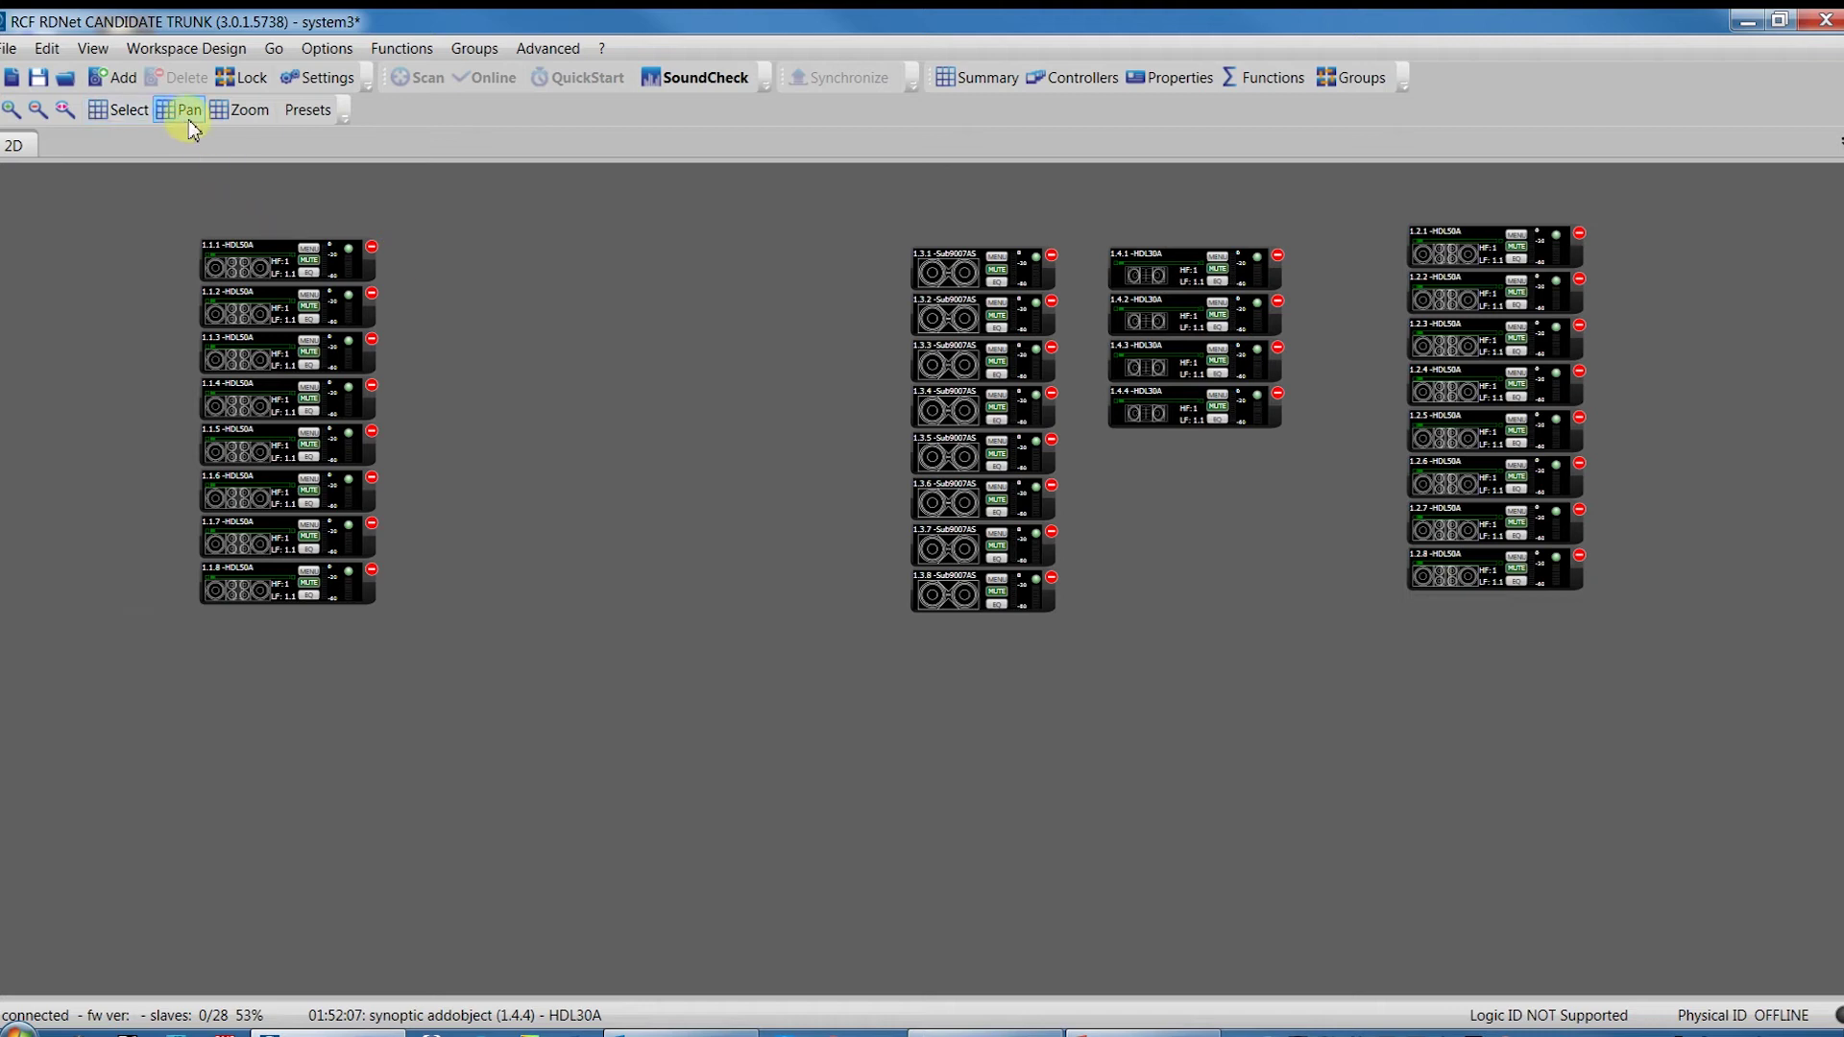
{"action": "left_click_drag", "start_coordinate": [482, 288], "coordinate": [539, 309]}
Step: Arrange Sub9007AS units 1.3.1–1.3.8 in a horizontal row along the bottom
{"action": "key", "text": "Escape"}
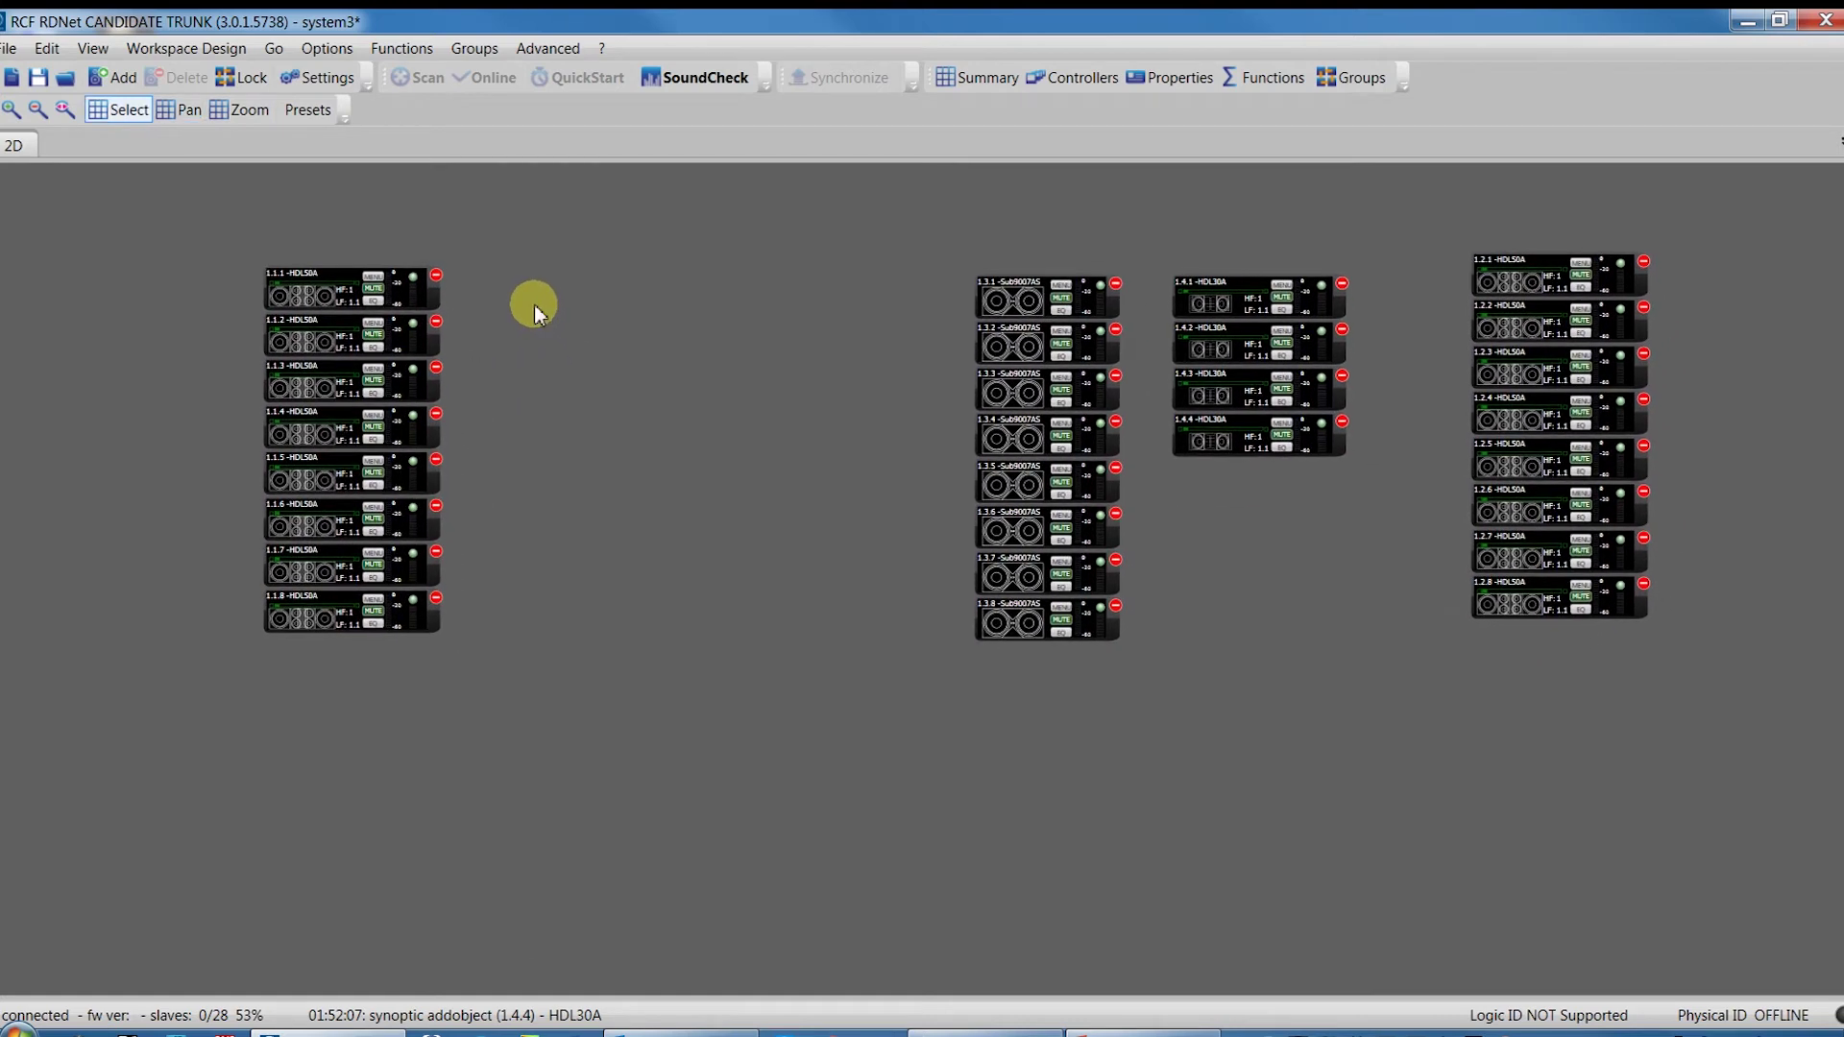
{"action": "scroll", "coordinate": [534, 303], "scroll_direction": "up", "scroll_amount": 2}
{"action": "scroll", "coordinate": [532, 305], "scroll_direction": "down", "scroll_amount": 5}
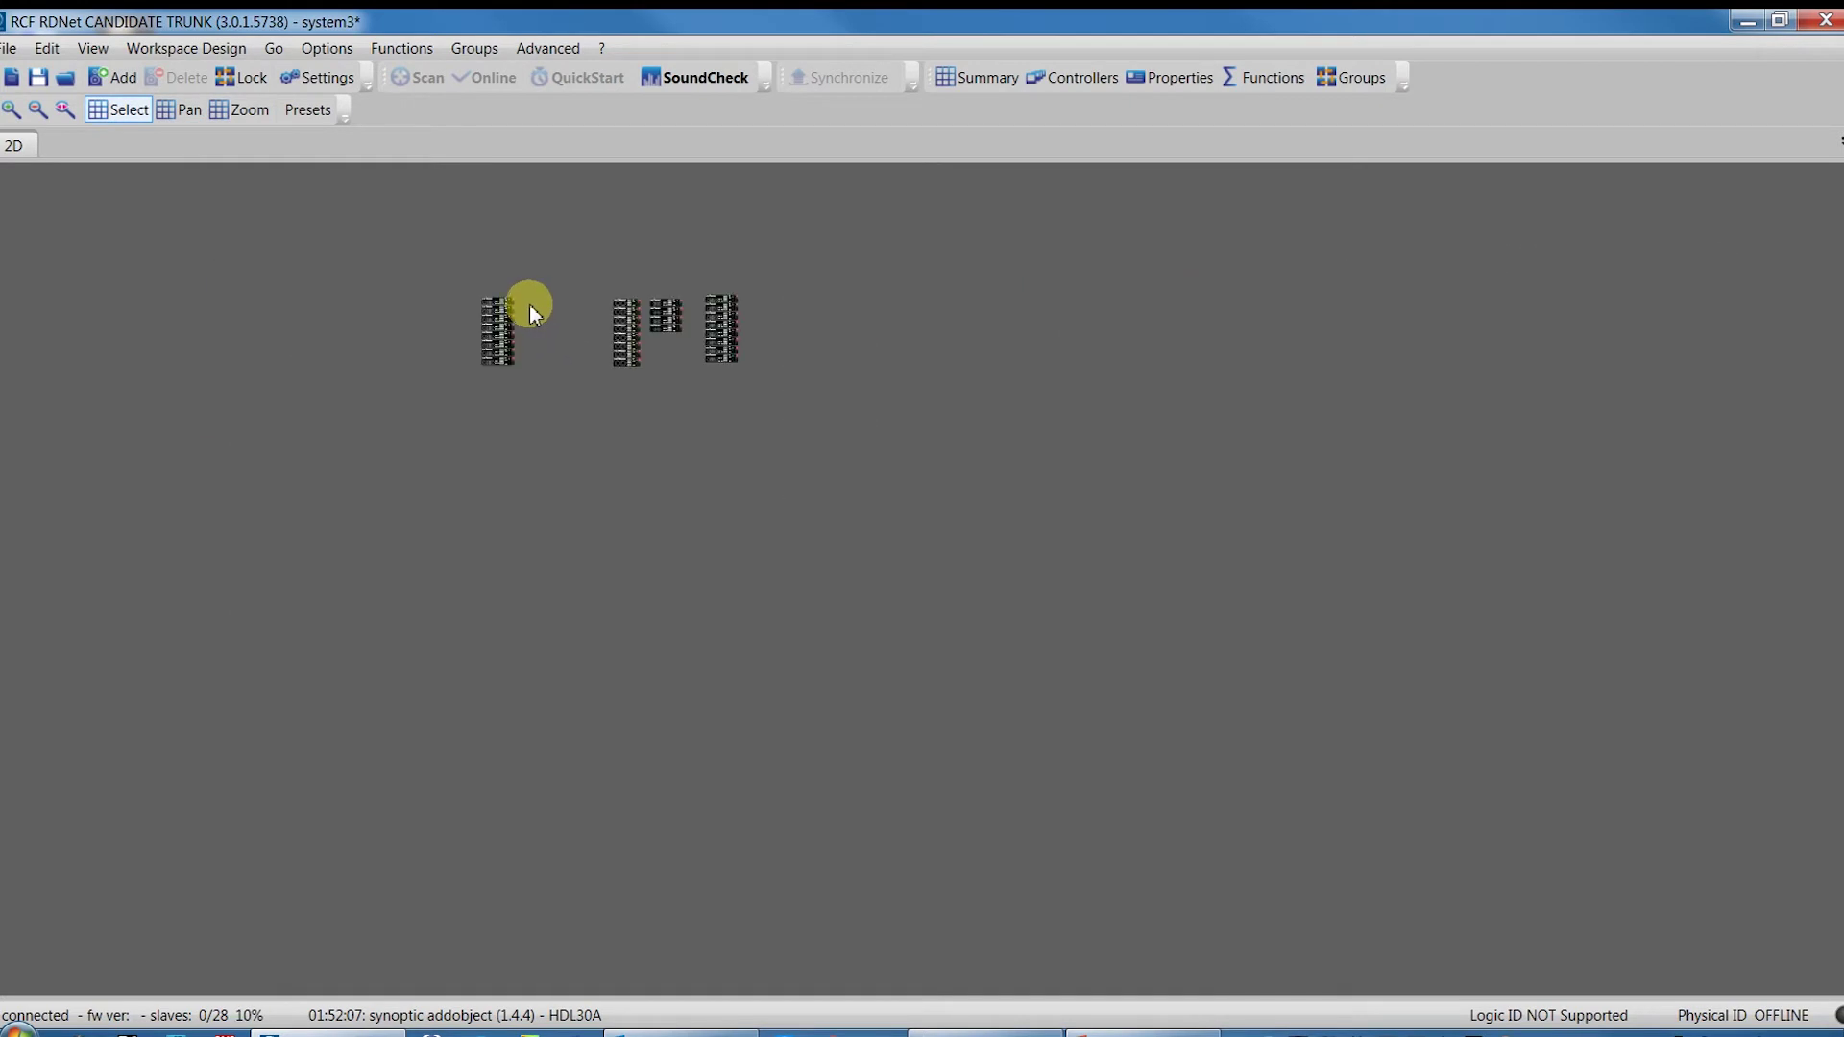
{"action": "scroll", "coordinate": [538, 305], "scroll_direction": "up", "scroll_amount": 5}
{"action": "scroll", "coordinate": [544, 302], "scroll_direction": "up", "scroll_amount": 1}
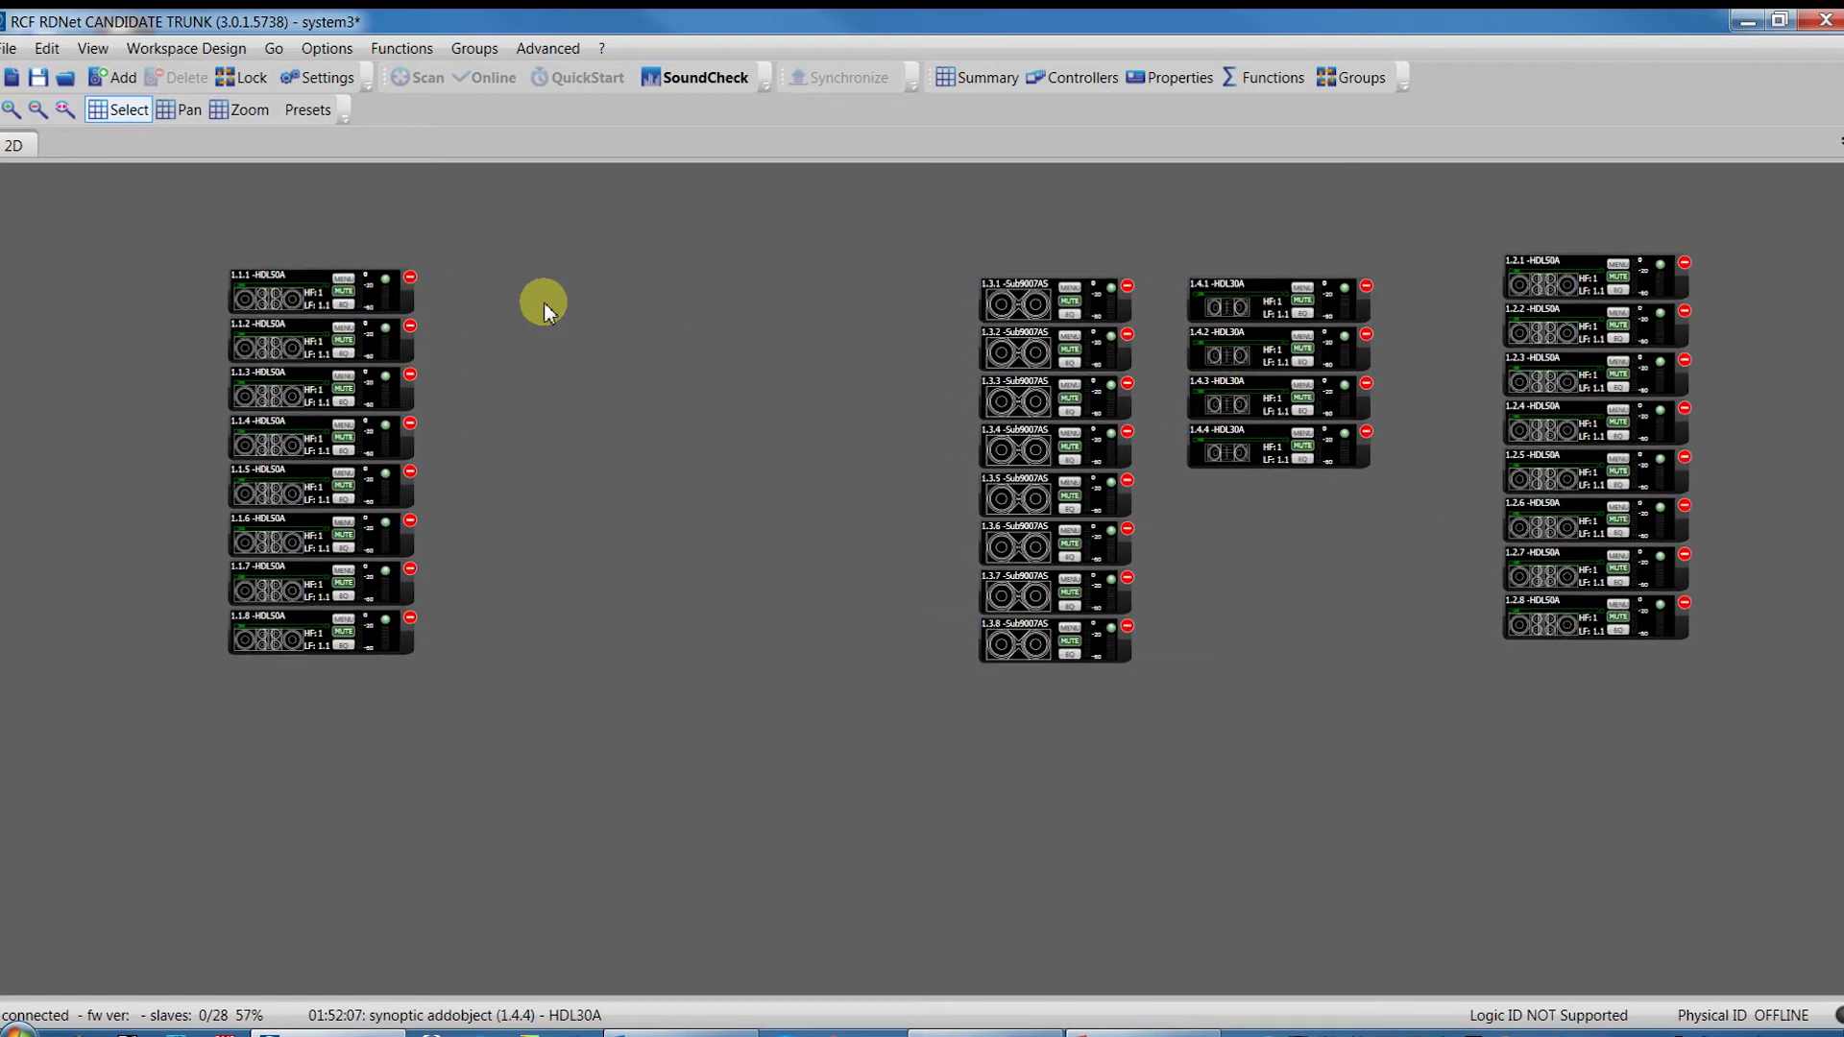
{"action": "left_click_drag", "start_coordinate": [1018, 302], "coordinate": [293, 819]}
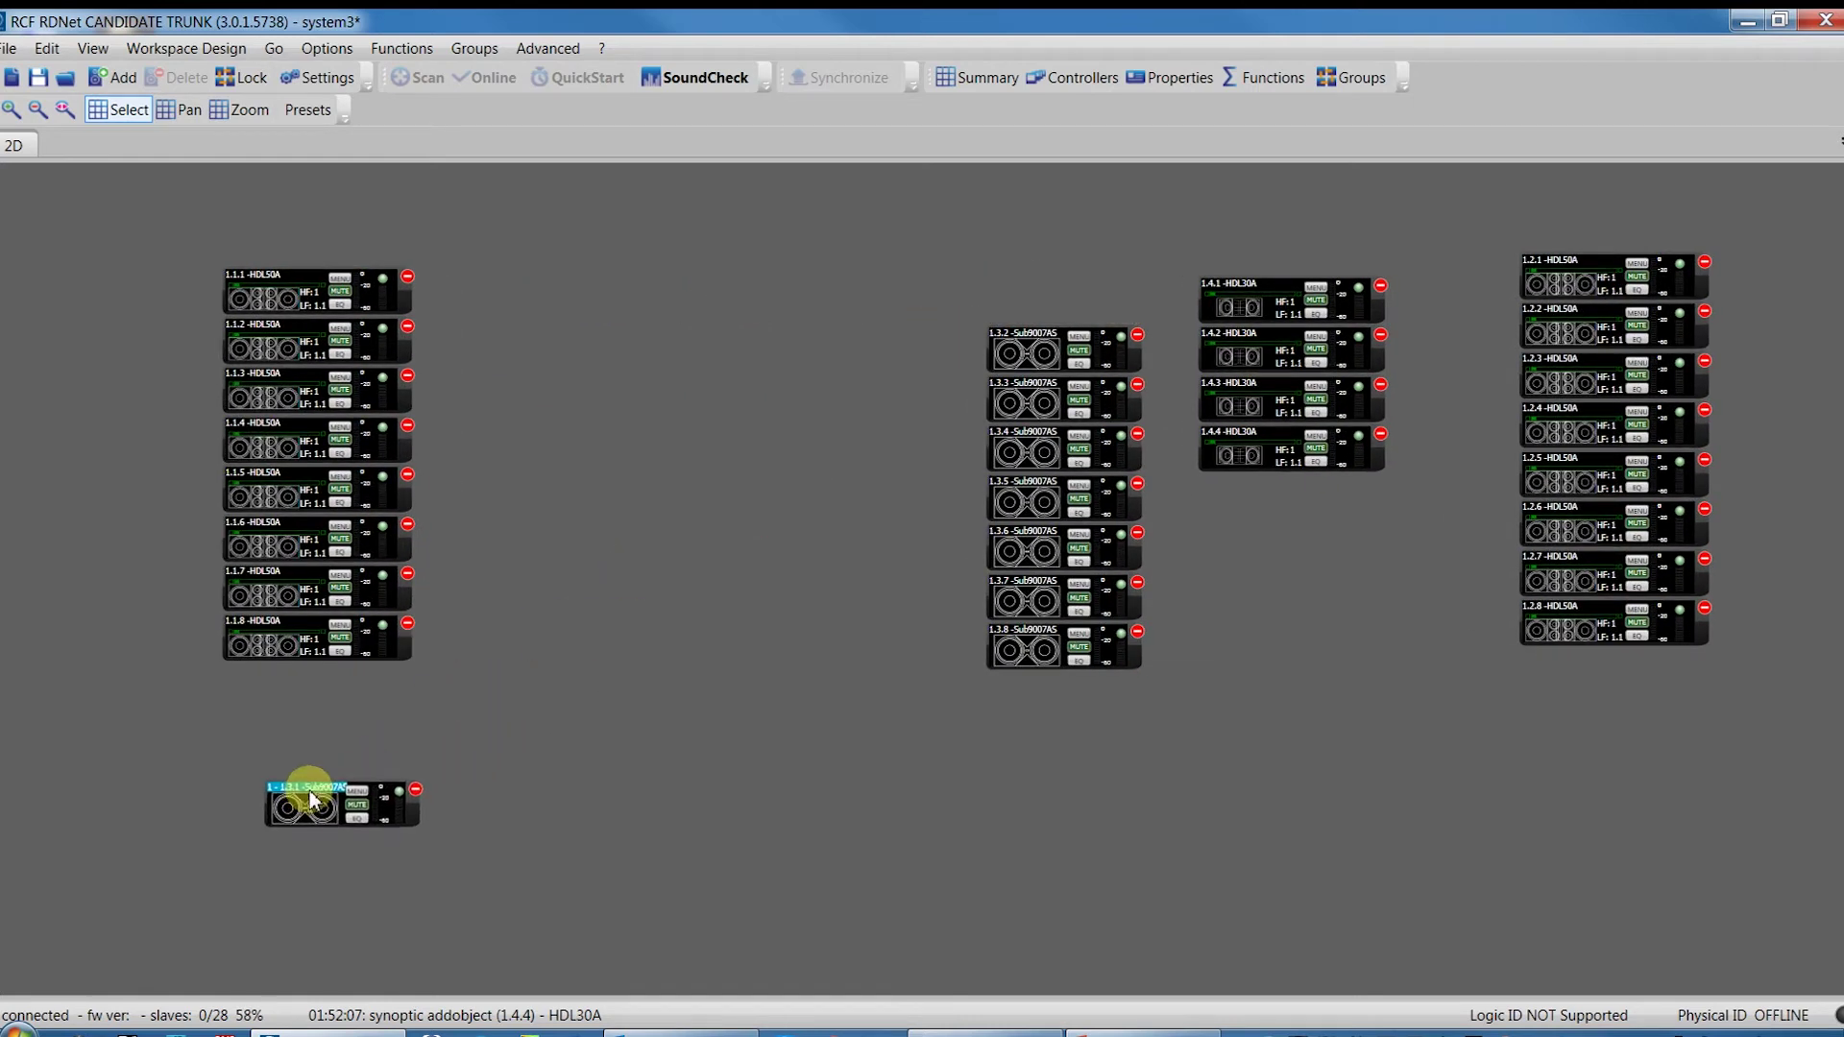
{"action": "left_click_drag", "start_coordinate": [1021, 358], "coordinate": [445, 839]}
{"action": "left_click_drag", "start_coordinate": [1045, 404], "coordinate": [609, 812]}
{"action": "left_click_drag", "start_coordinate": [1038, 459], "coordinate": [792, 814]}
{"action": "left_click_drag", "start_coordinate": [1028, 494], "coordinate": [922, 805]}
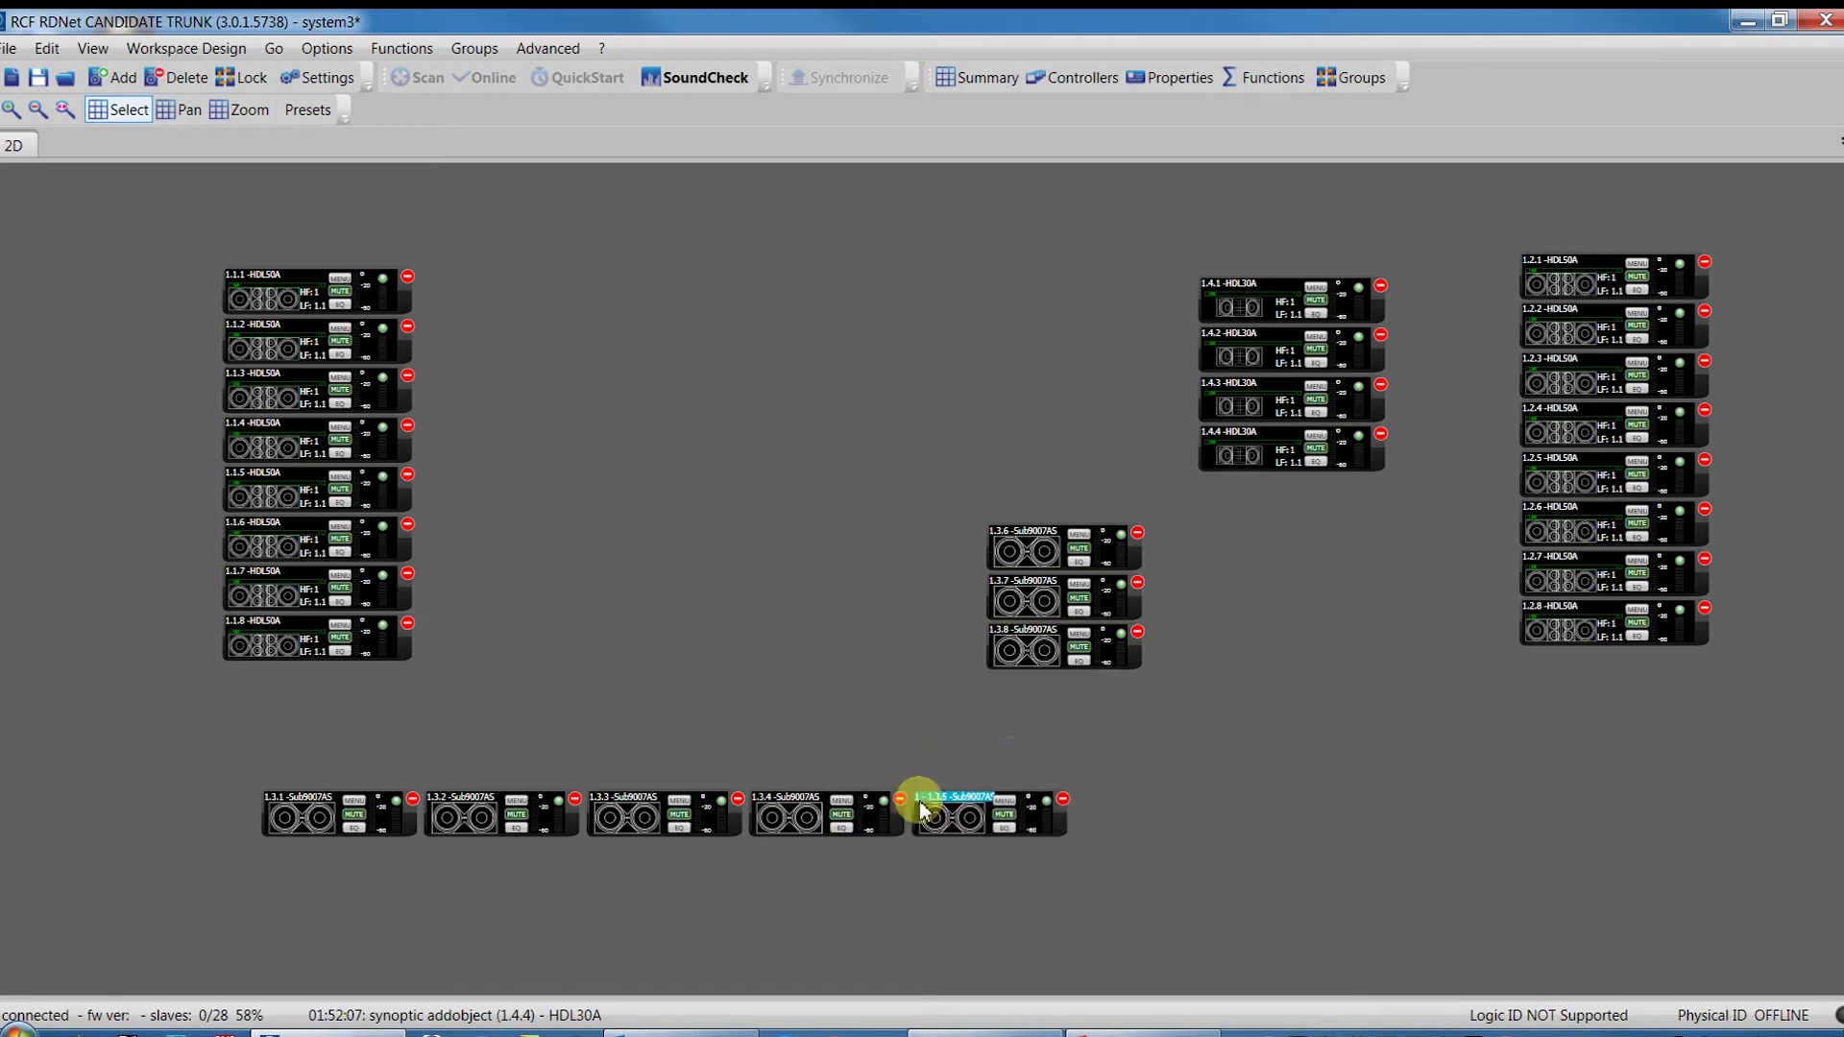
{"action": "left_click_drag", "start_coordinate": [1050, 535], "coordinate": [1090, 782]}
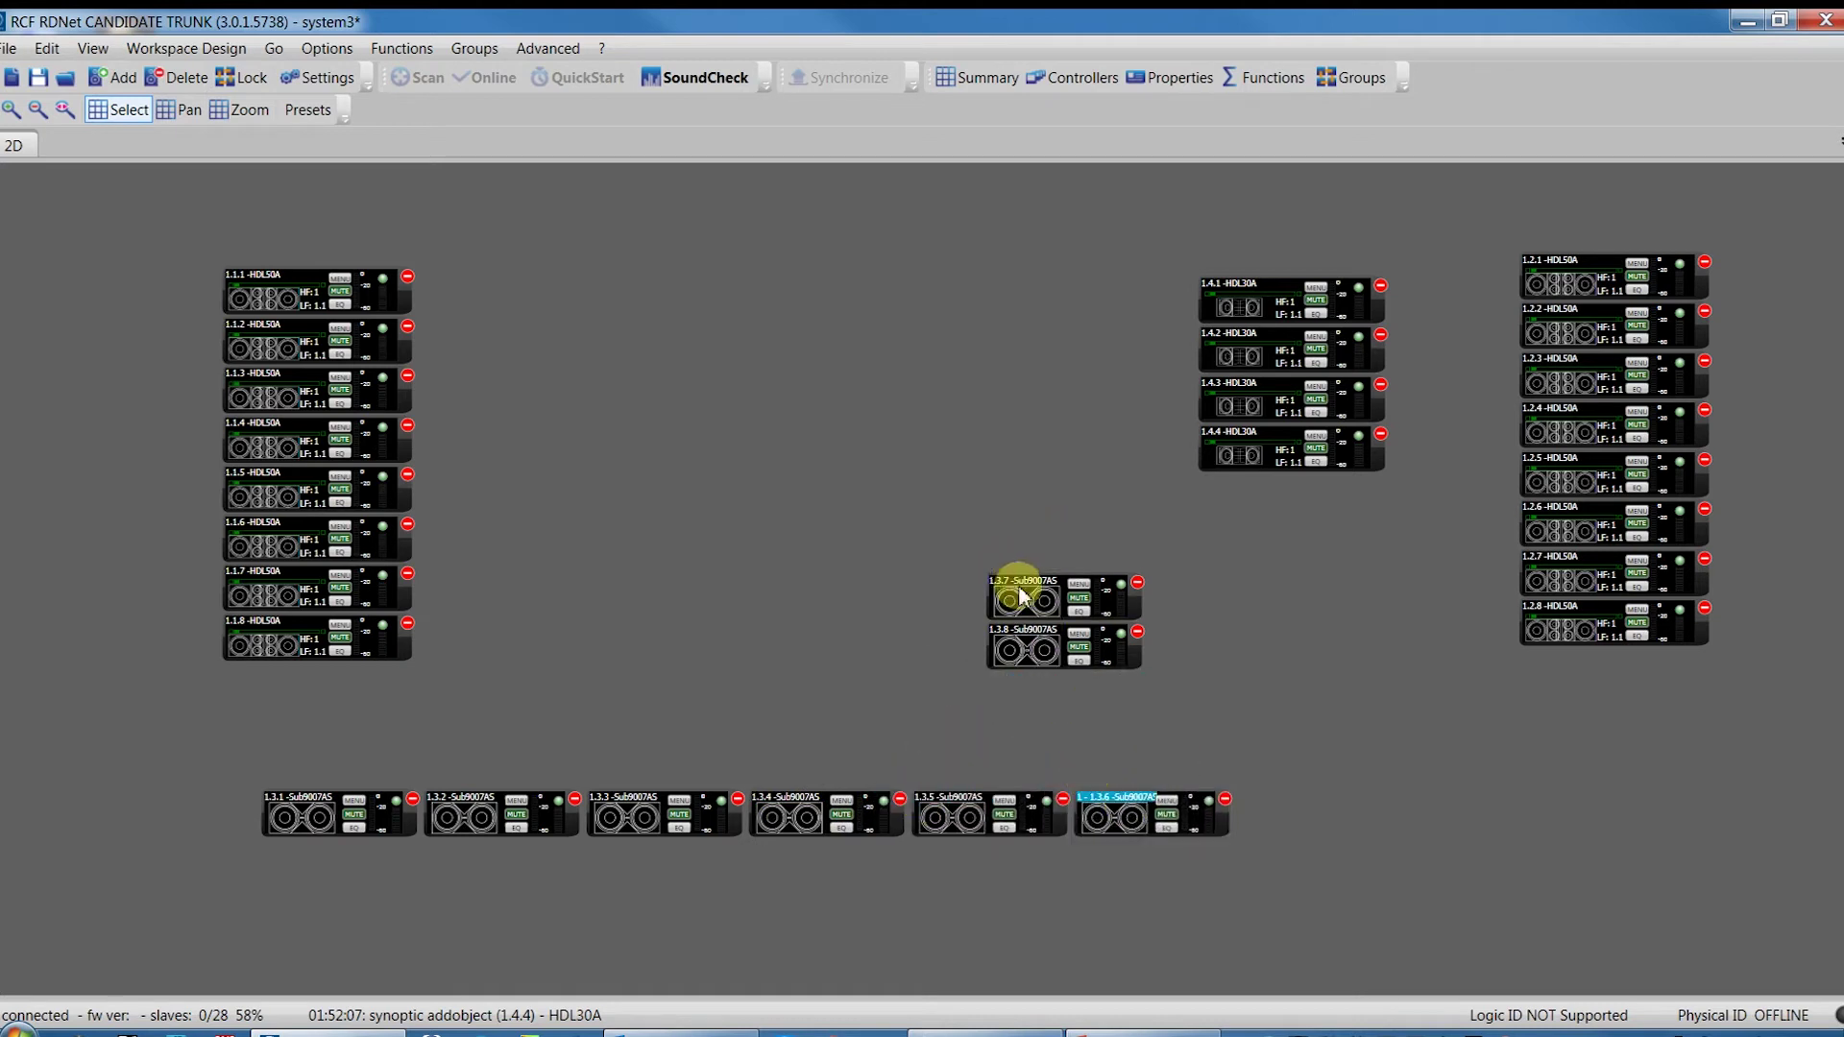
{"action": "left_click_drag", "start_coordinate": [1008, 591], "coordinate": [1220, 804]}
{"action": "left_click_drag", "start_coordinate": [1045, 677], "coordinate": [1352, 805]}
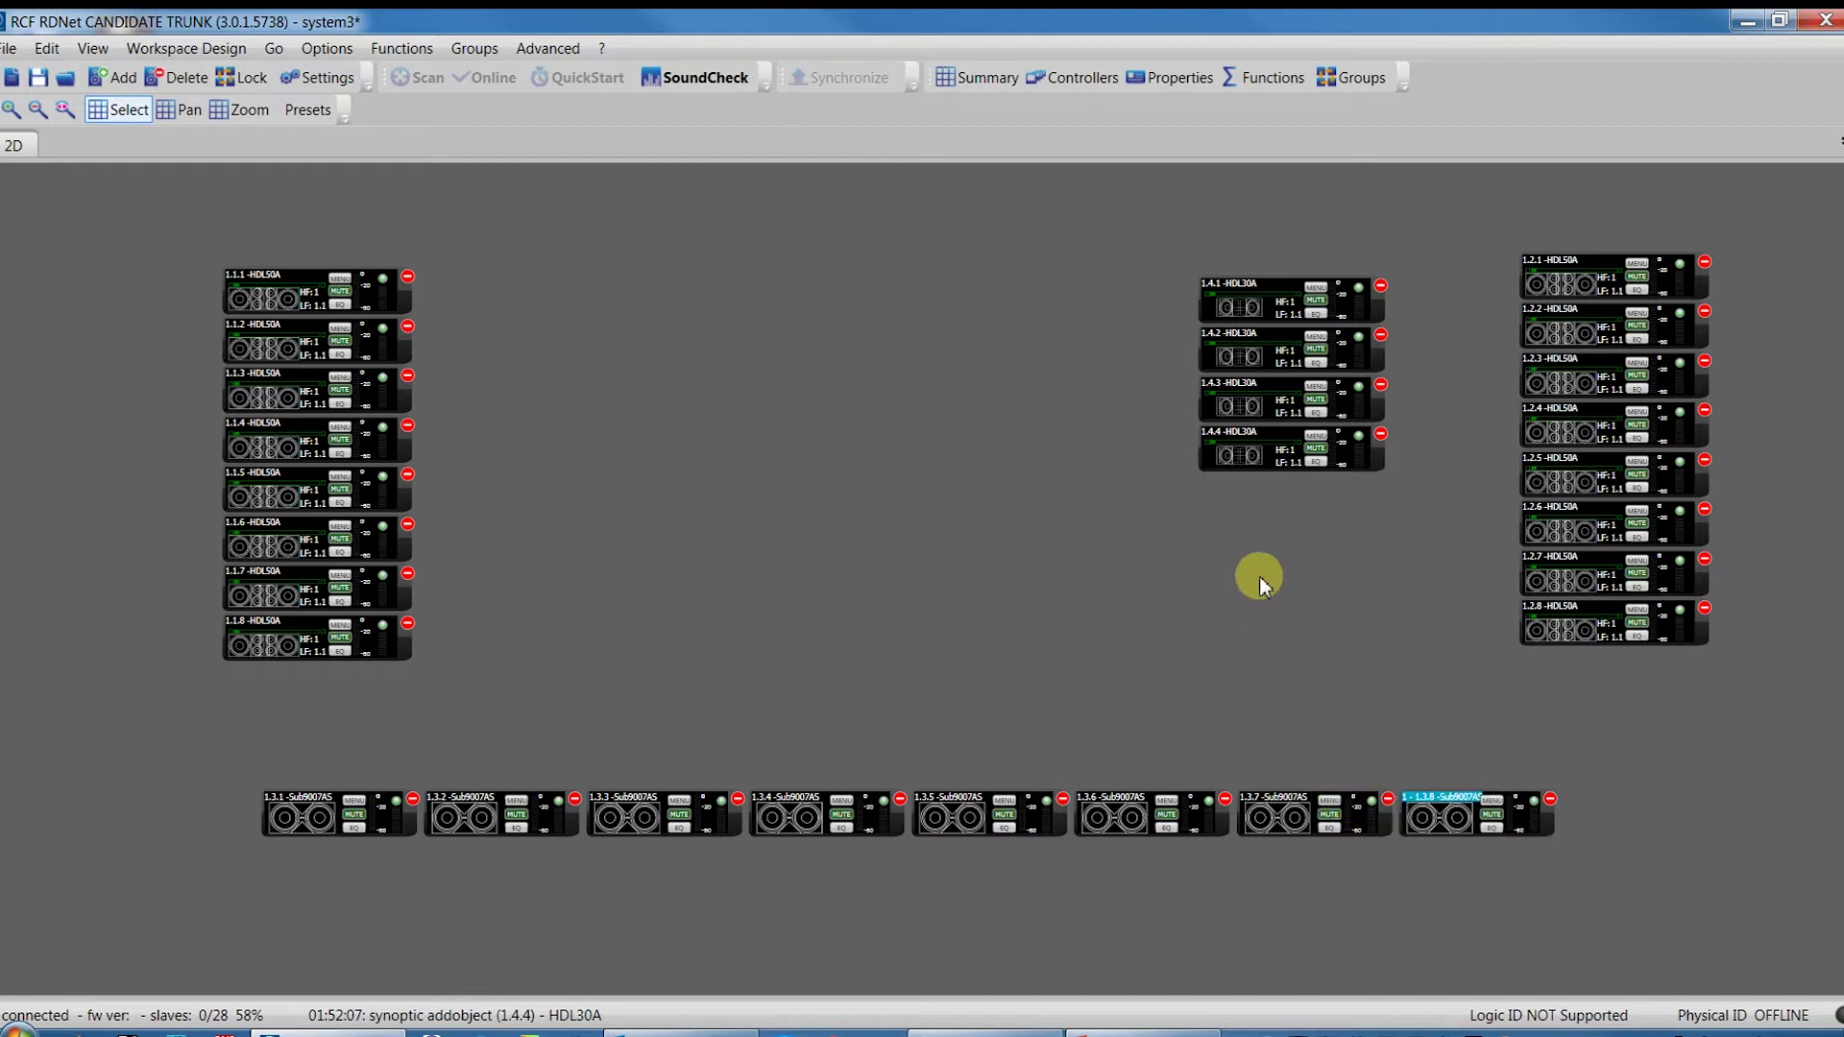
Step: Space HDL30A units 1.4.1–1.4.4 in a row just above the subwoofers
{"action": "left_click_drag", "start_coordinate": [1282, 324], "coordinate": [414, 747]}
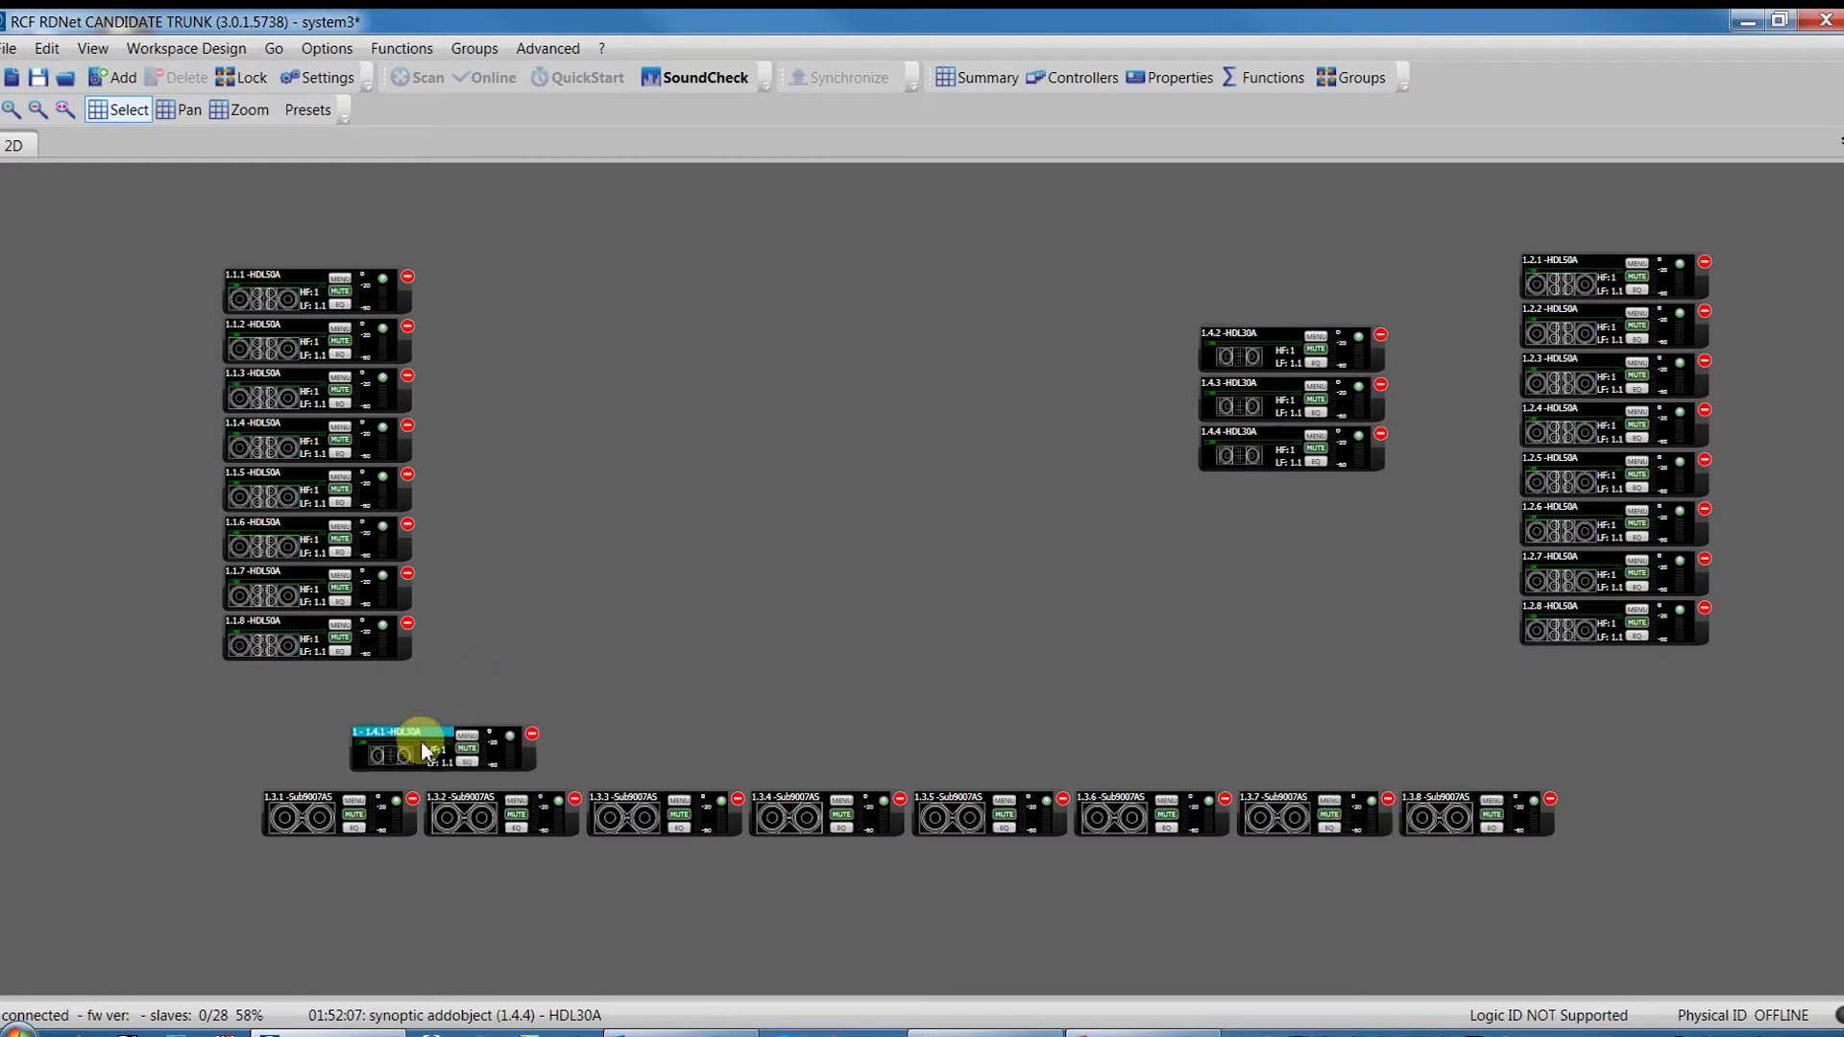
{"action": "left_click_drag", "start_coordinate": [1259, 350], "coordinate": [730, 761]}
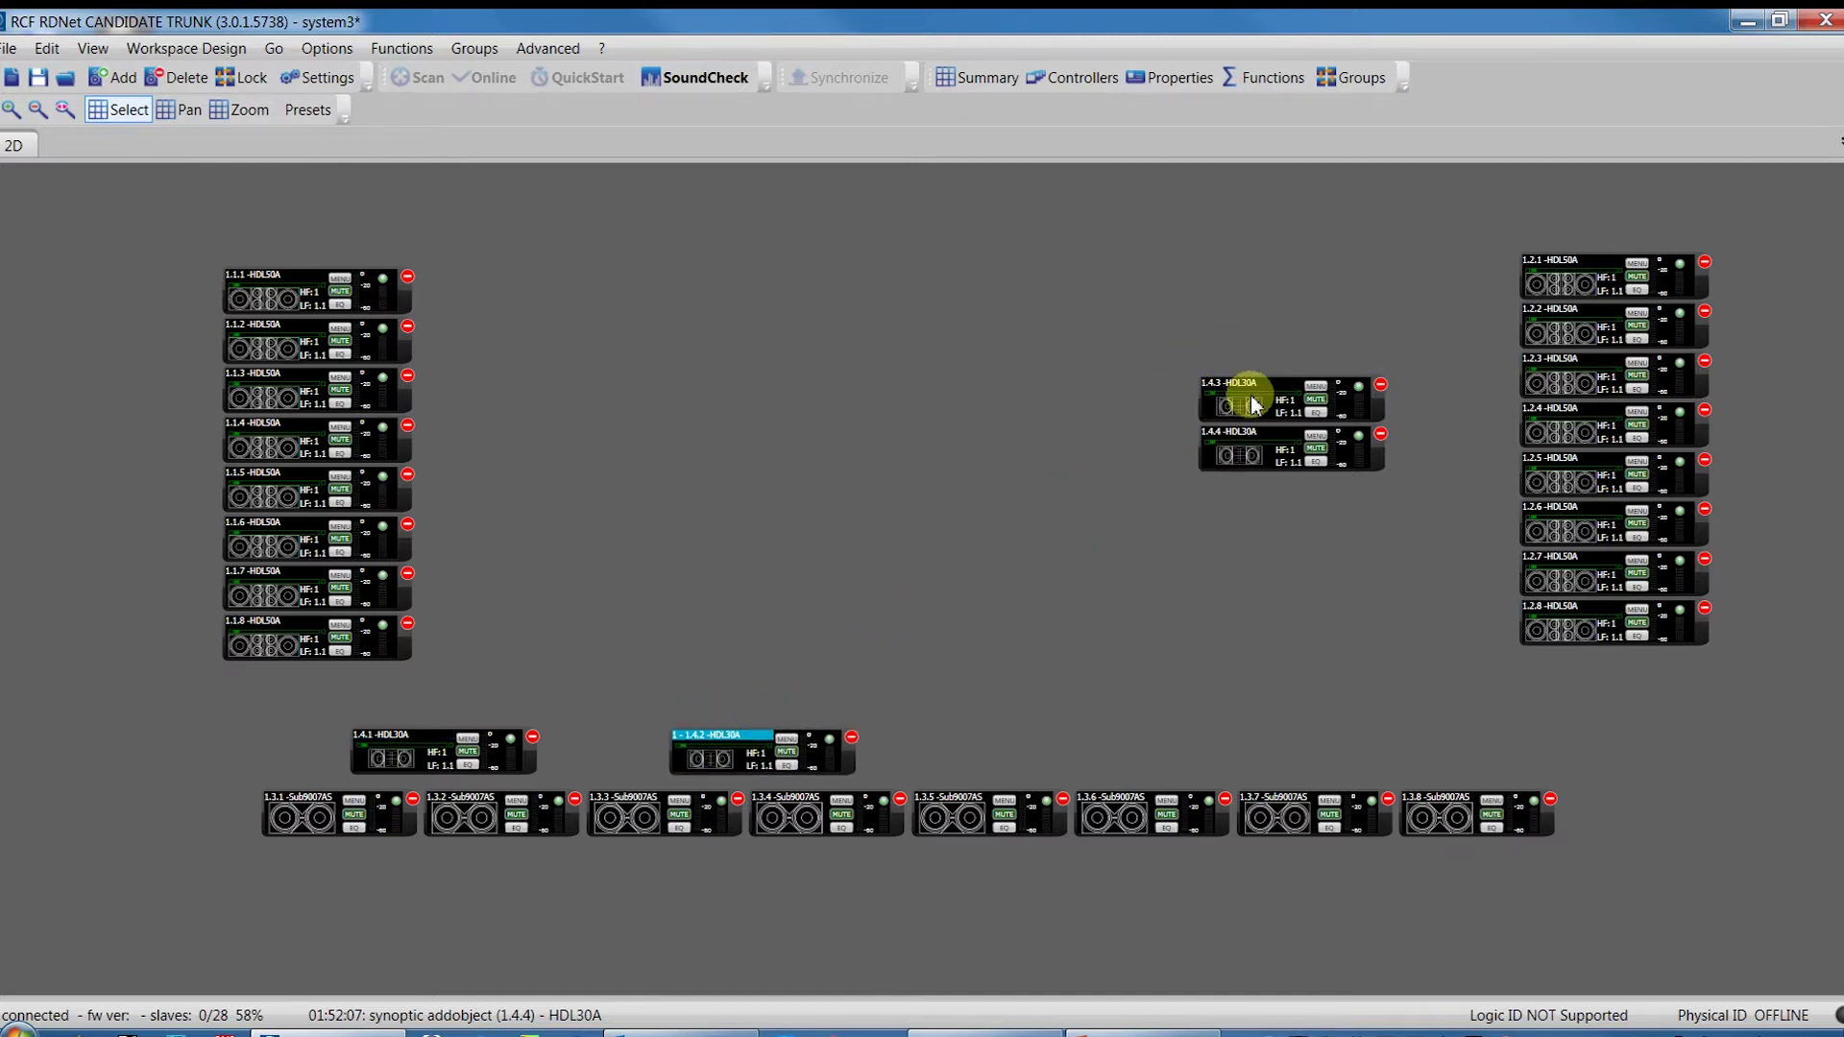
{"action": "left_click_drag", "start_coordinate": [1248, 404], "coordinate": [1035, 756]}
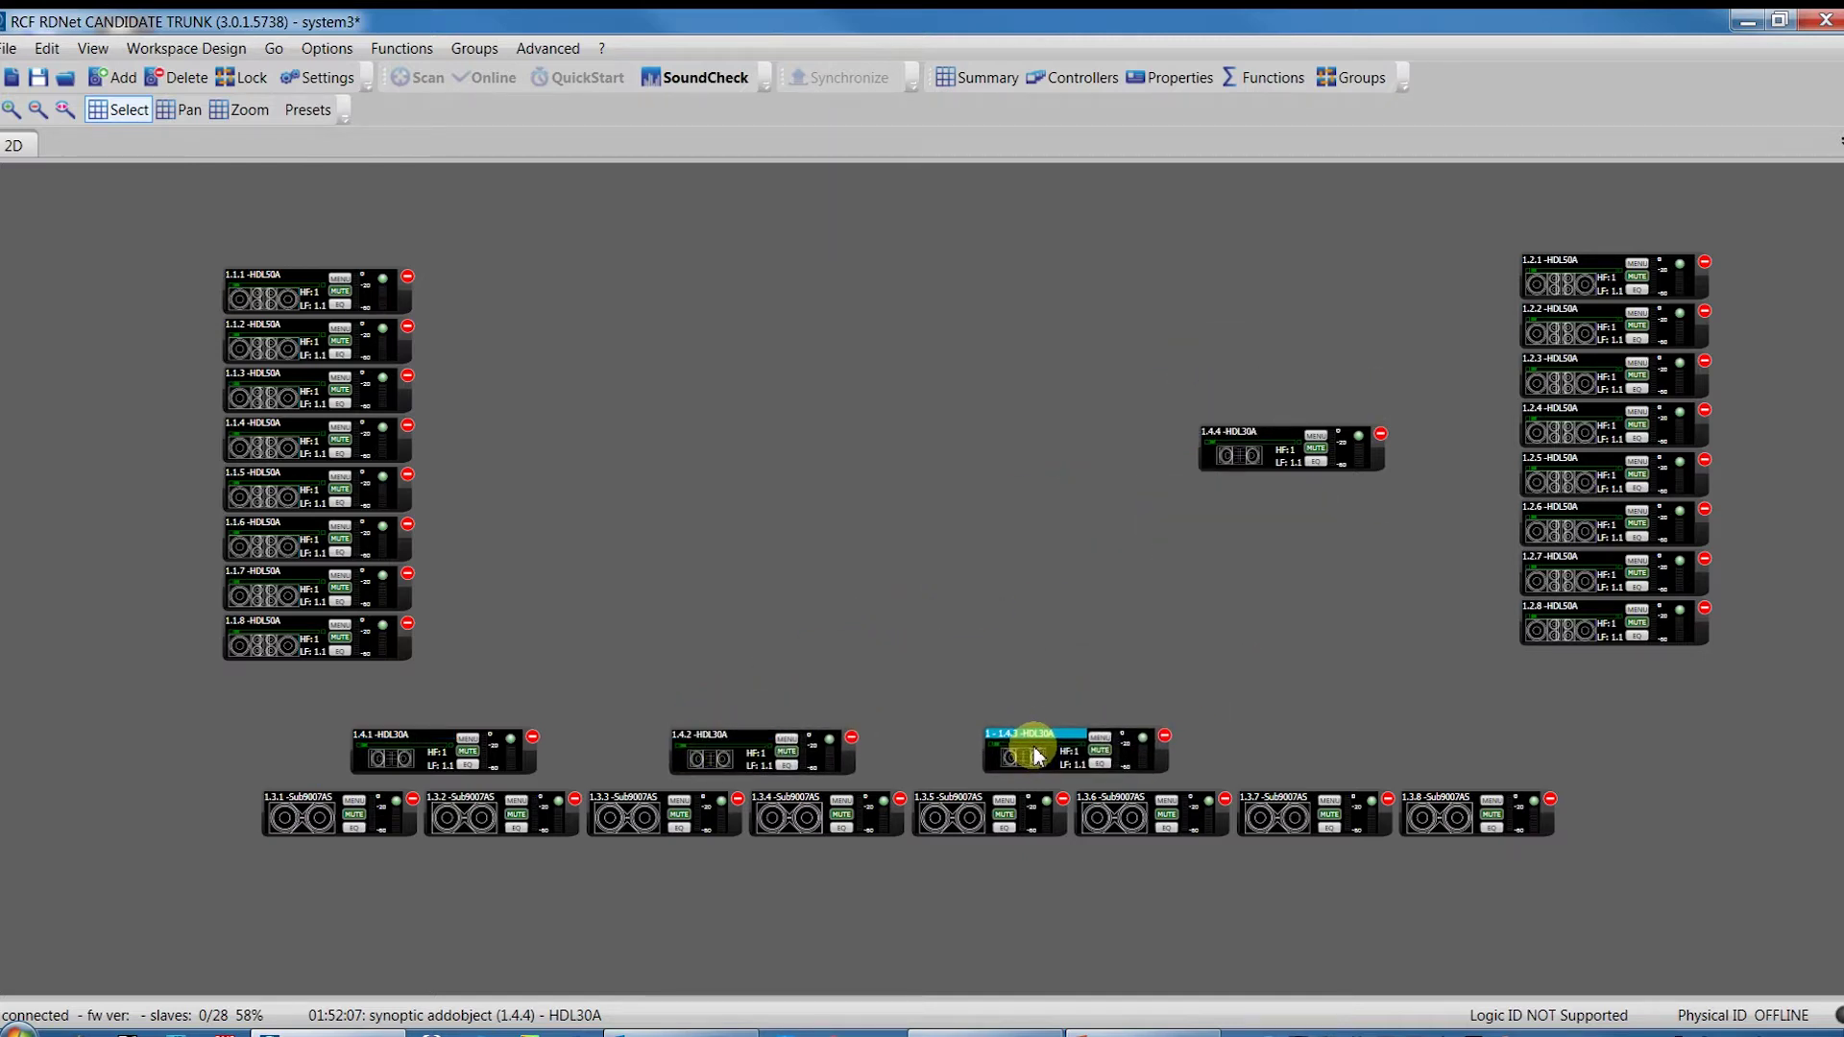
{"action": "left_click_drag", "start_coordinate": [1256, 440], "coordinate": [1368, 752]}
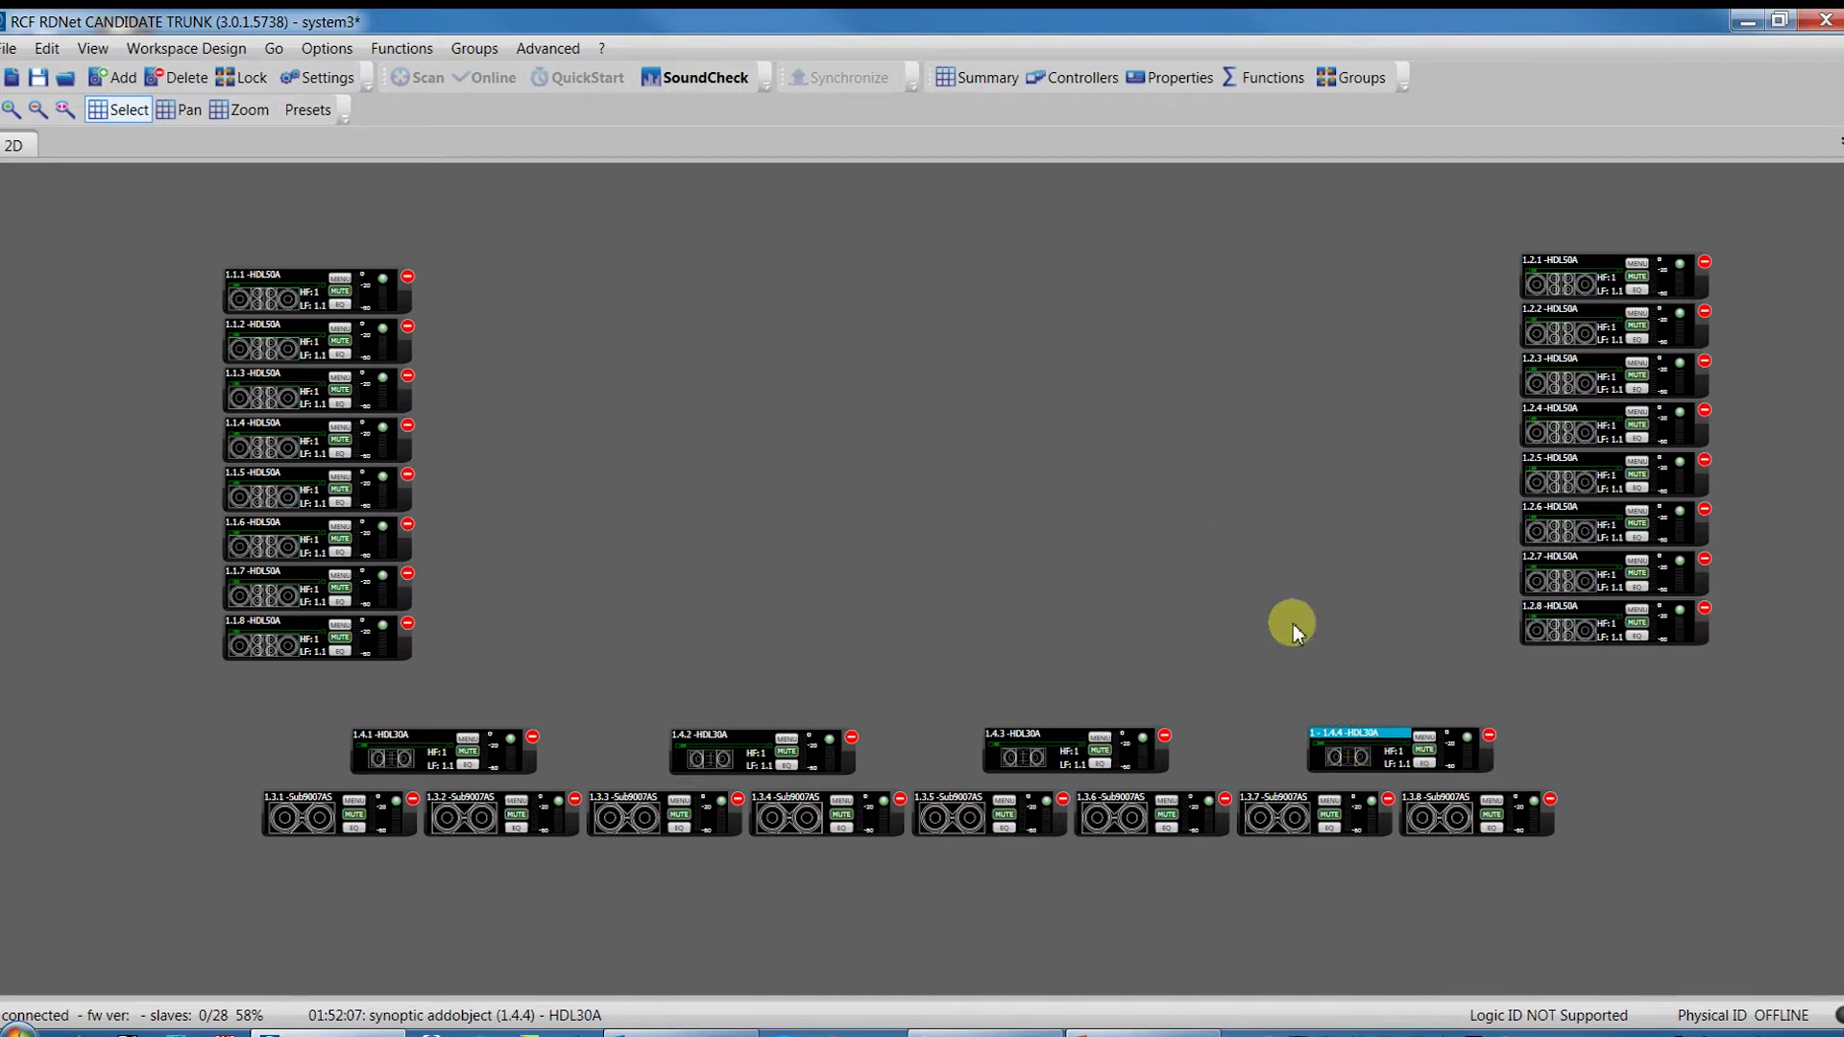
Step: Stack HDL50A units 1.1.1–1.1.8 tightly near the top left
{"action": "left_click", "coordinate": [1287, 600]}
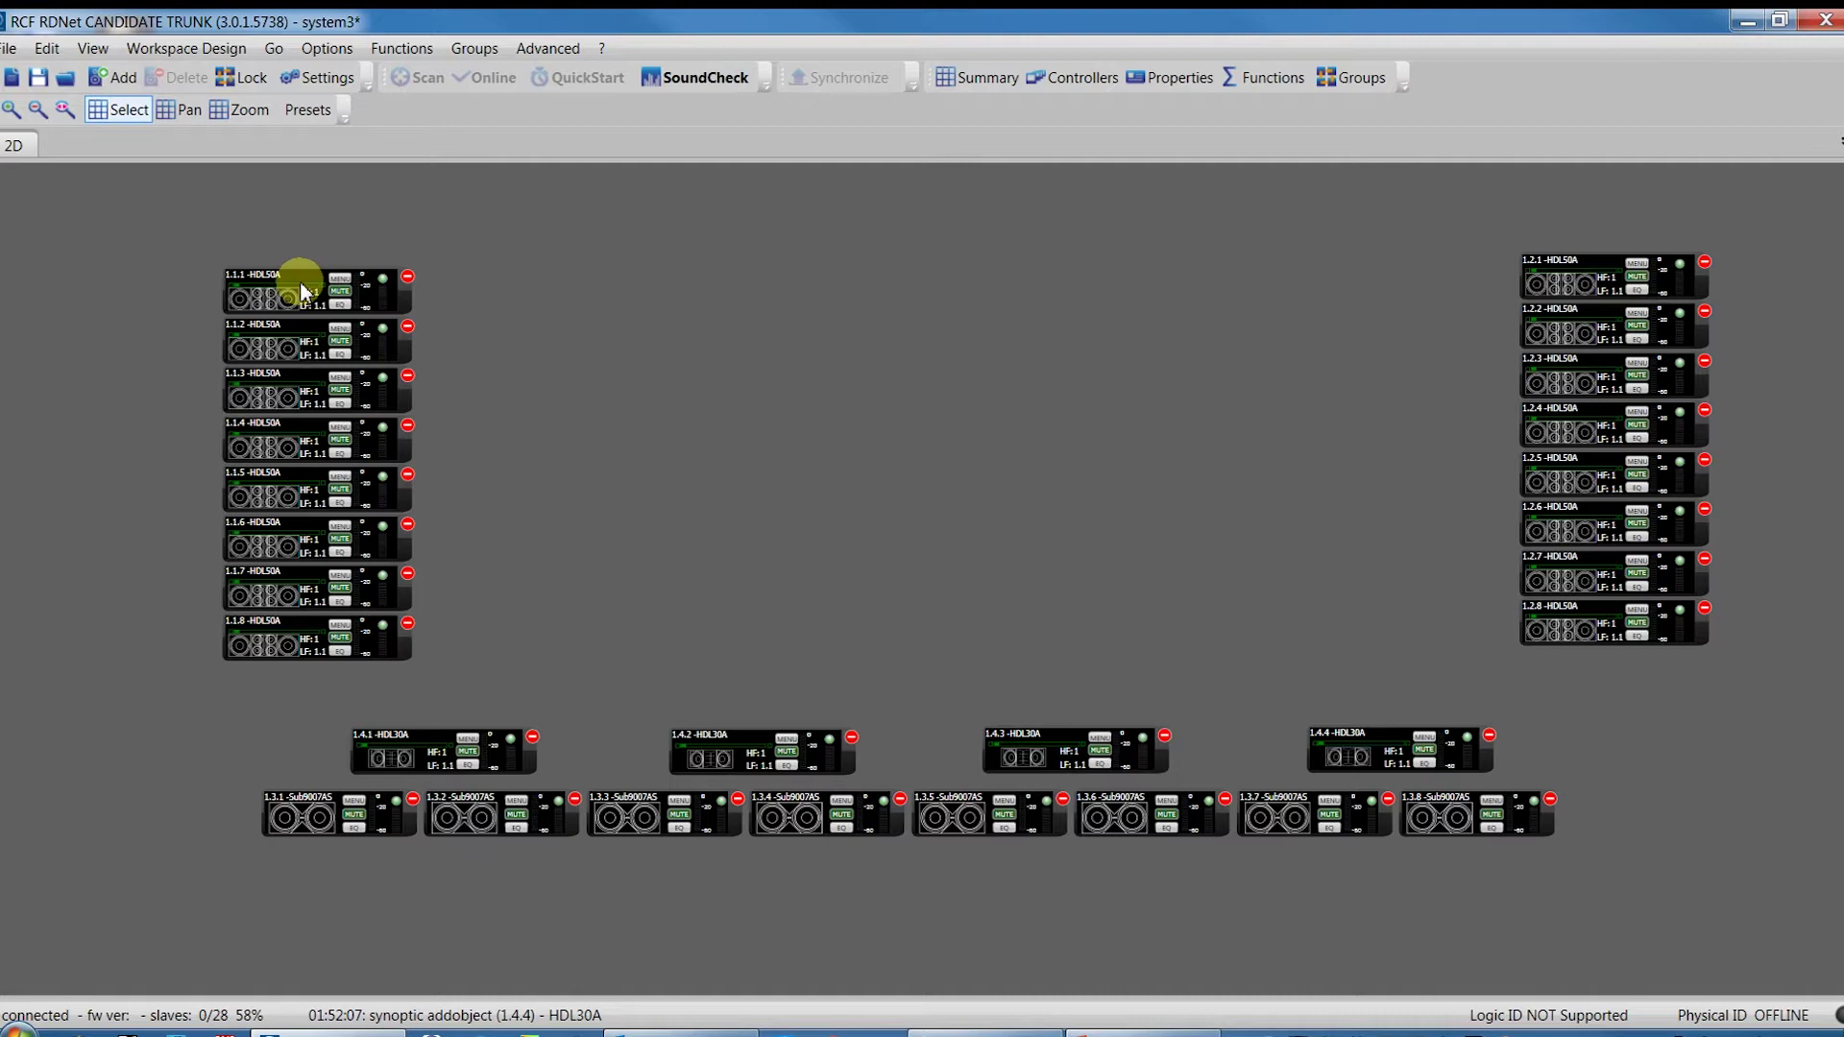
{"action": "left_click_drag", "start_coordinate": [301, 291], "coordinate": [255, 249]}
{"action": "left_click_drag", "start_coordinate": [300, 342], "coordinate": [257, 300]}
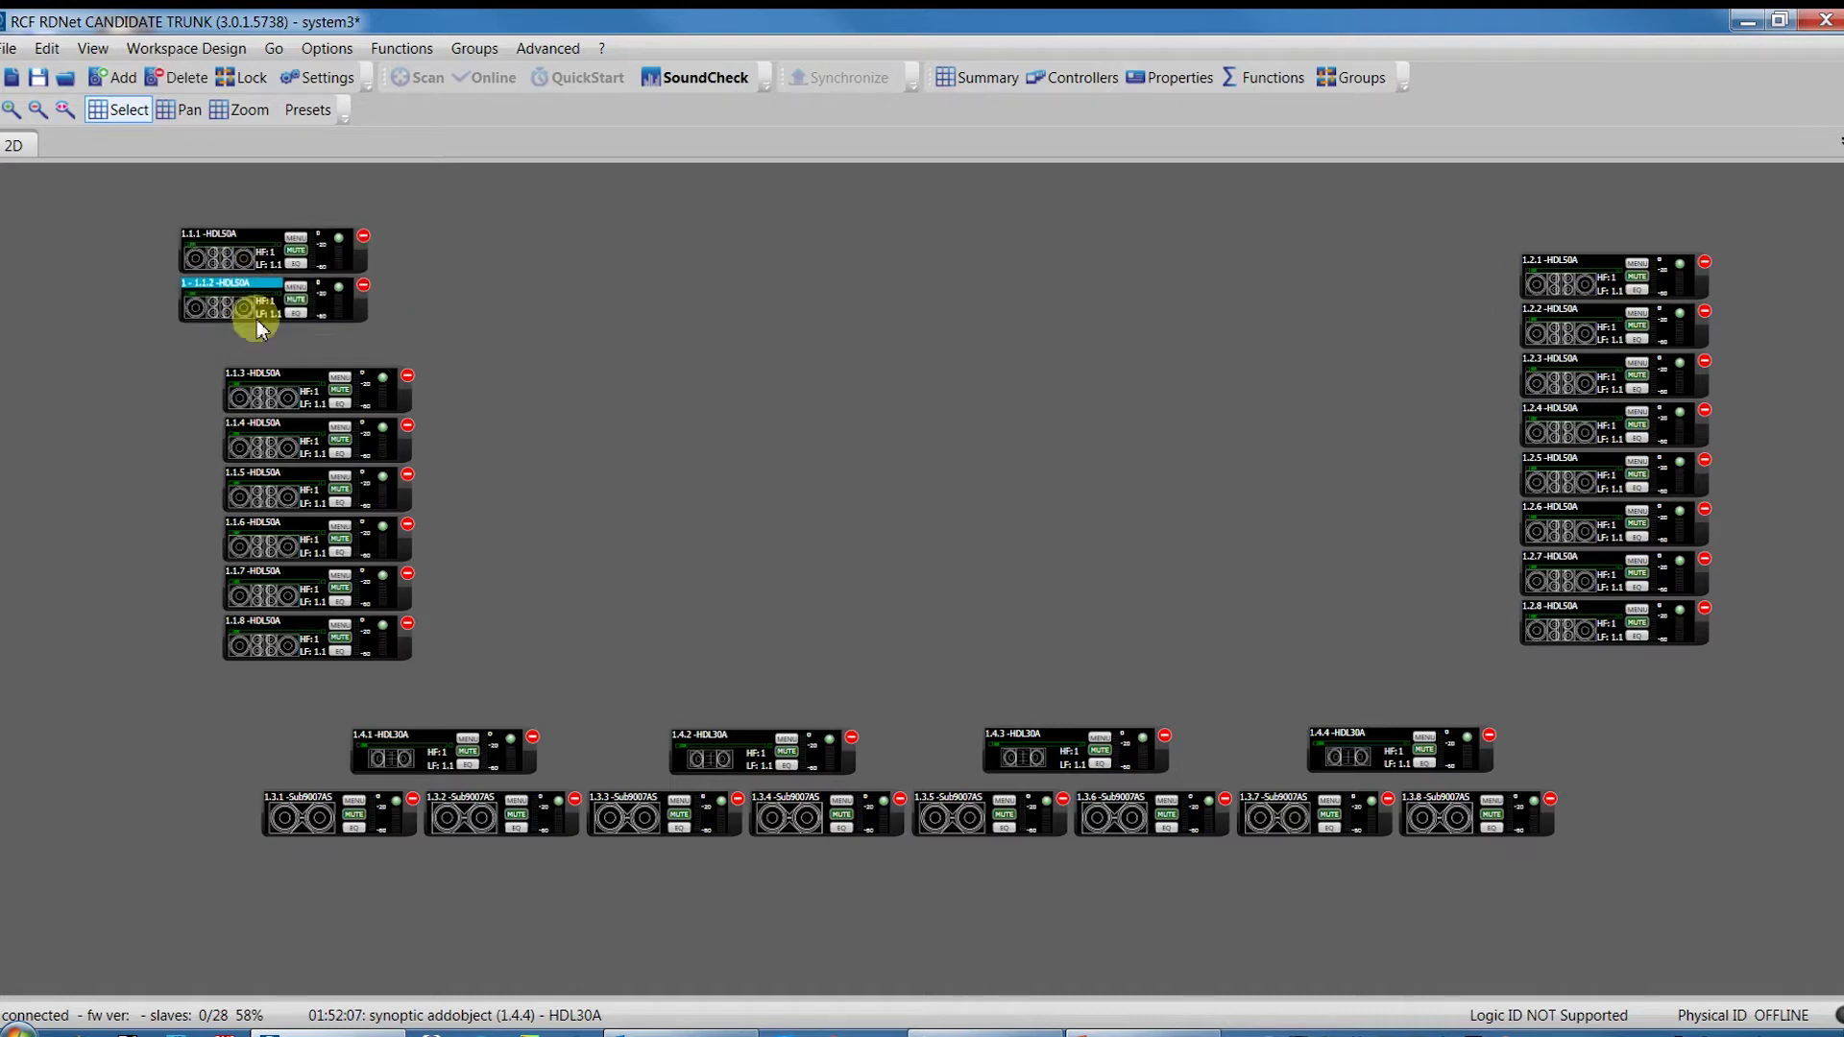
{"action": "left_click_drag", "start_coordinate": [268, 384], "coordinate": [240, 323]}
{"action": "left_click_drag", "start_coordinate": [268, 424], "coordinate": [255, 390]}
{"action": "mouse_move", "coordinate": [263, 473]}
{"action": "left_mouse_down"}
{"action": "mouse_move", "coordinate": [256, 452]}
{"action": "mouse_move", "coordinate": [246, 487]}
{"action": "left_mouse_up"}
{"action": "left_click_drag", "start_coordinate": [271, 573], "coordinate": [245, 530]}
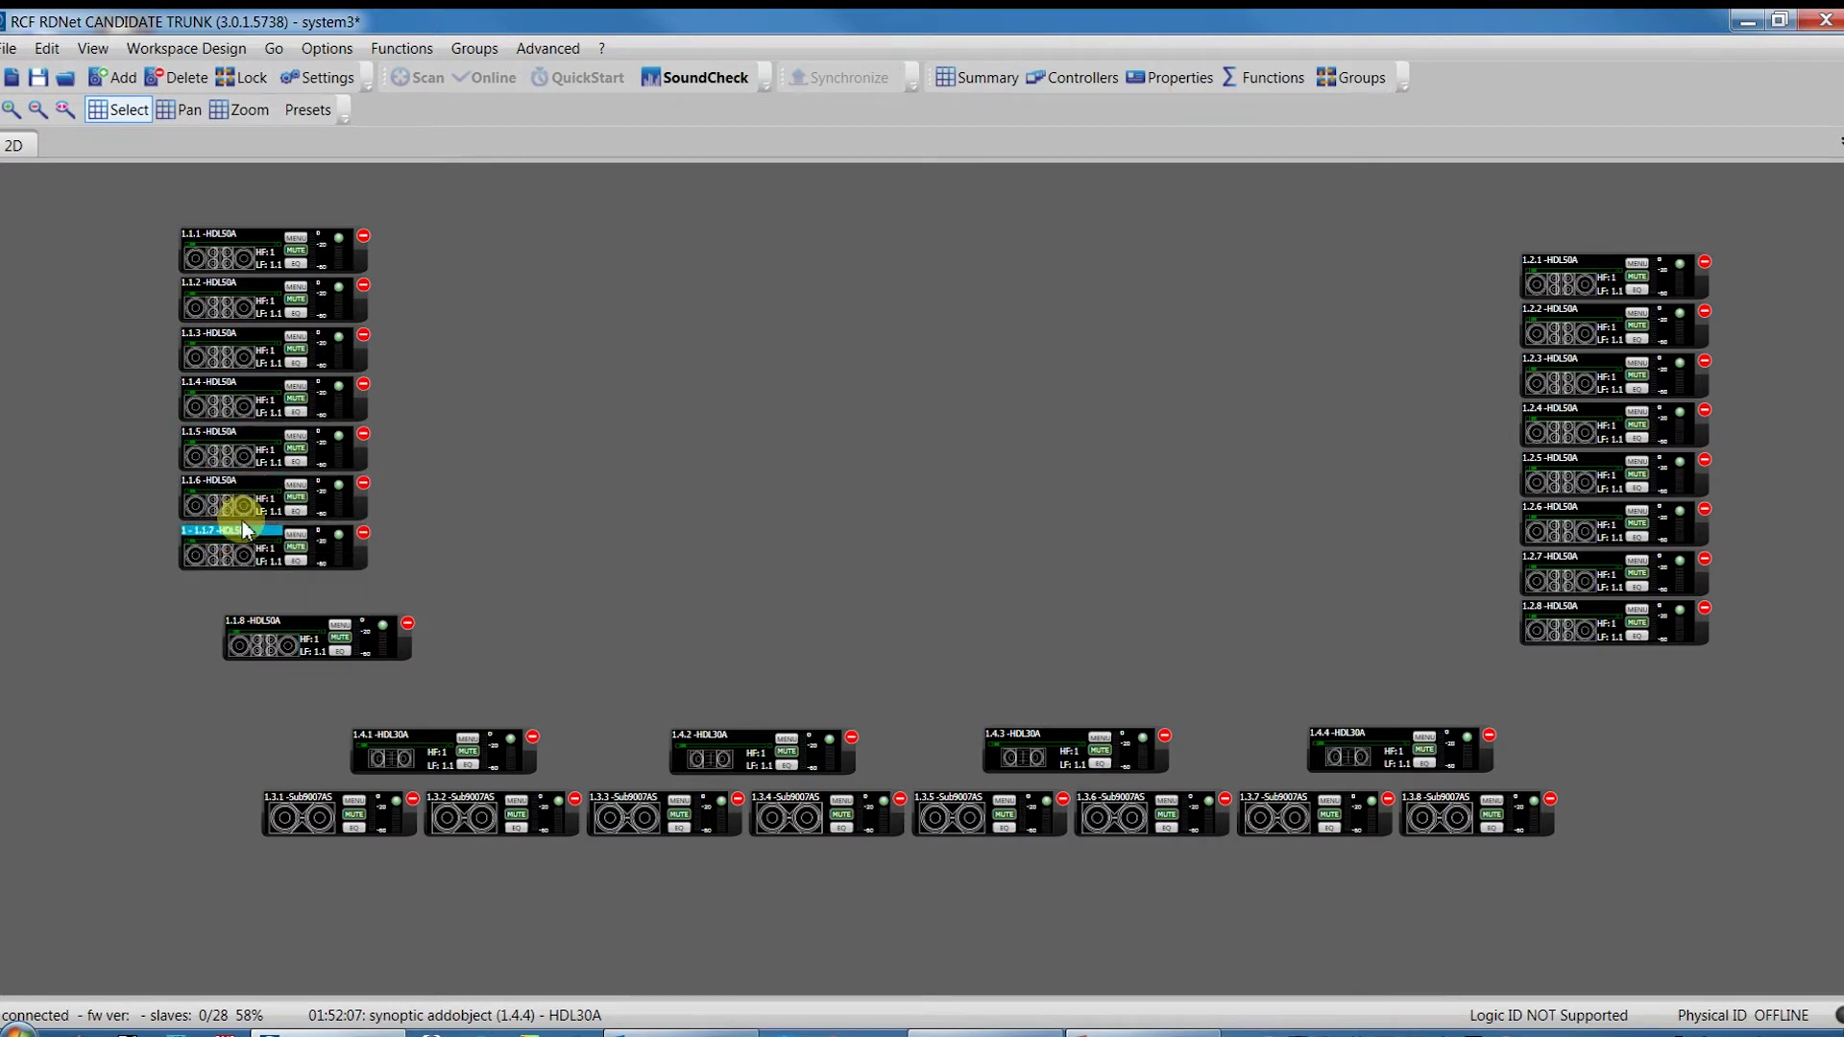
{"action": "left_click_drag", "start_coordinate": [277, 628], "coordinate": [274, 572]}
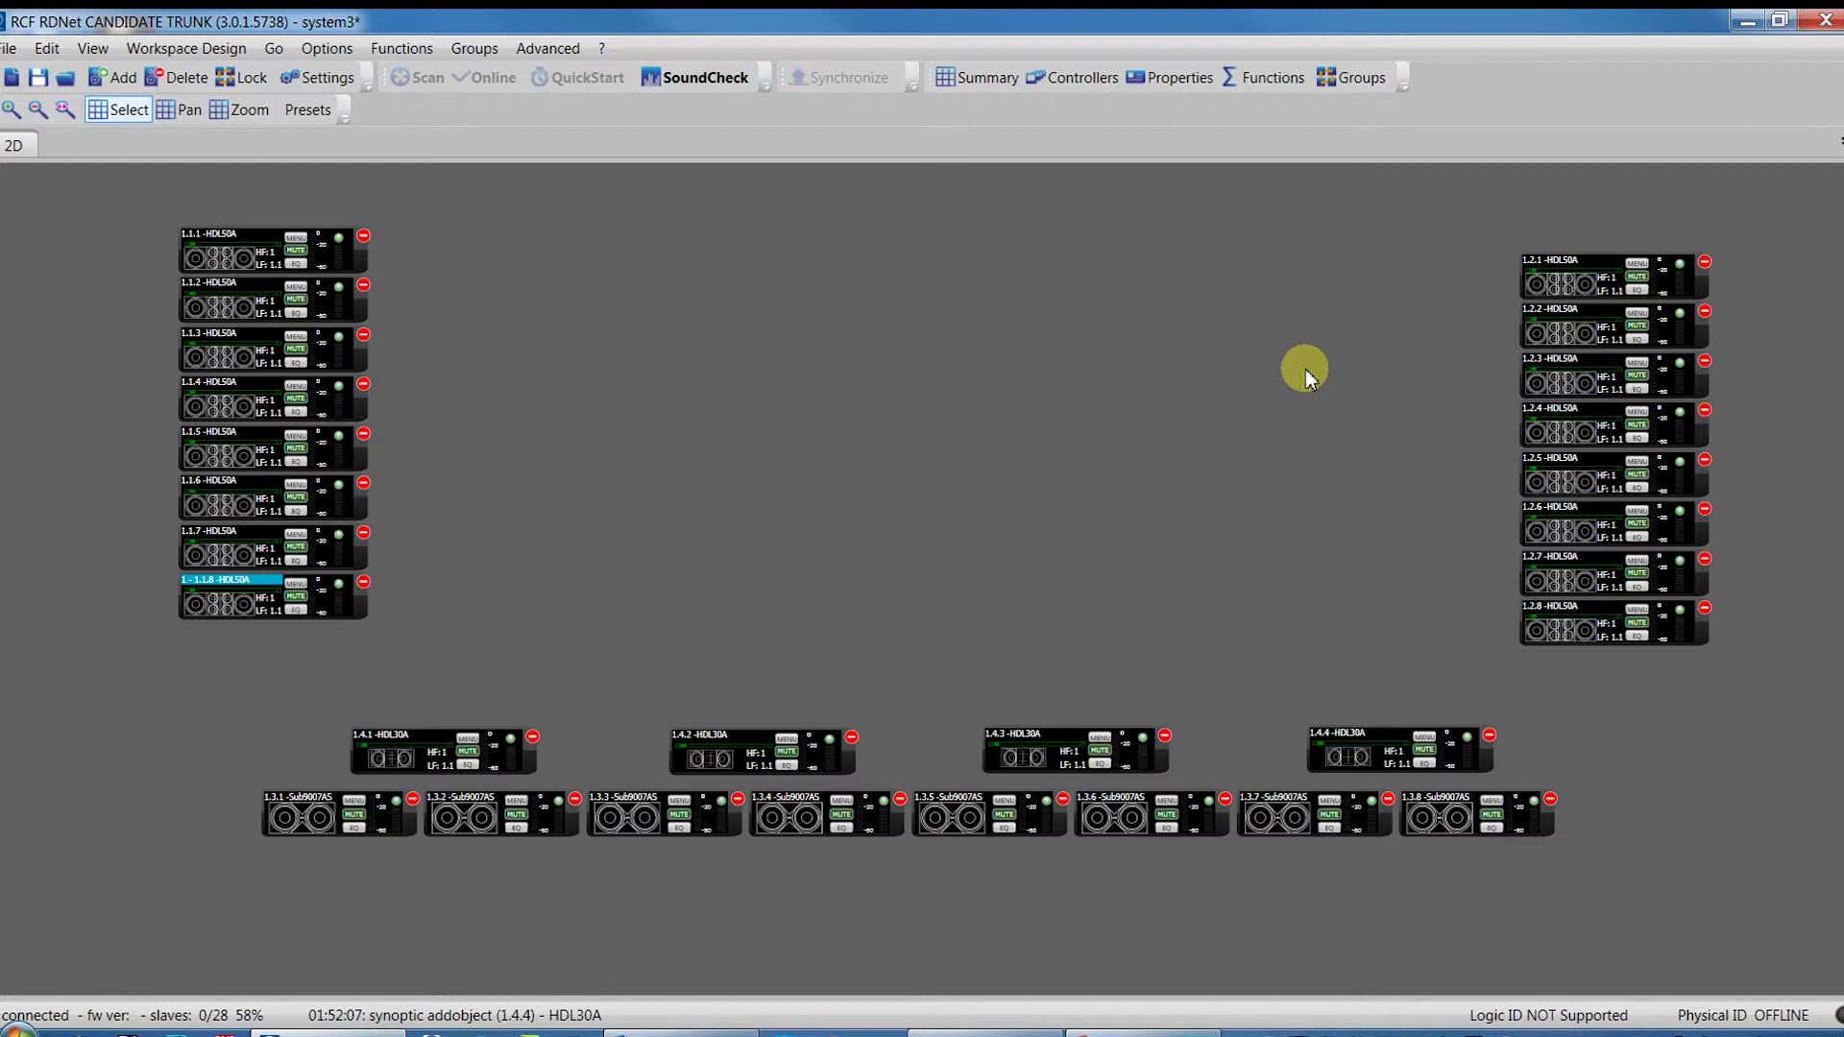
Step: Raise the 1.2 column slightly to align with the 1.1 stack
{"action": "left_click_drag", "start_coordinate": [1708, 229], "coordinate": [1592, 649]}
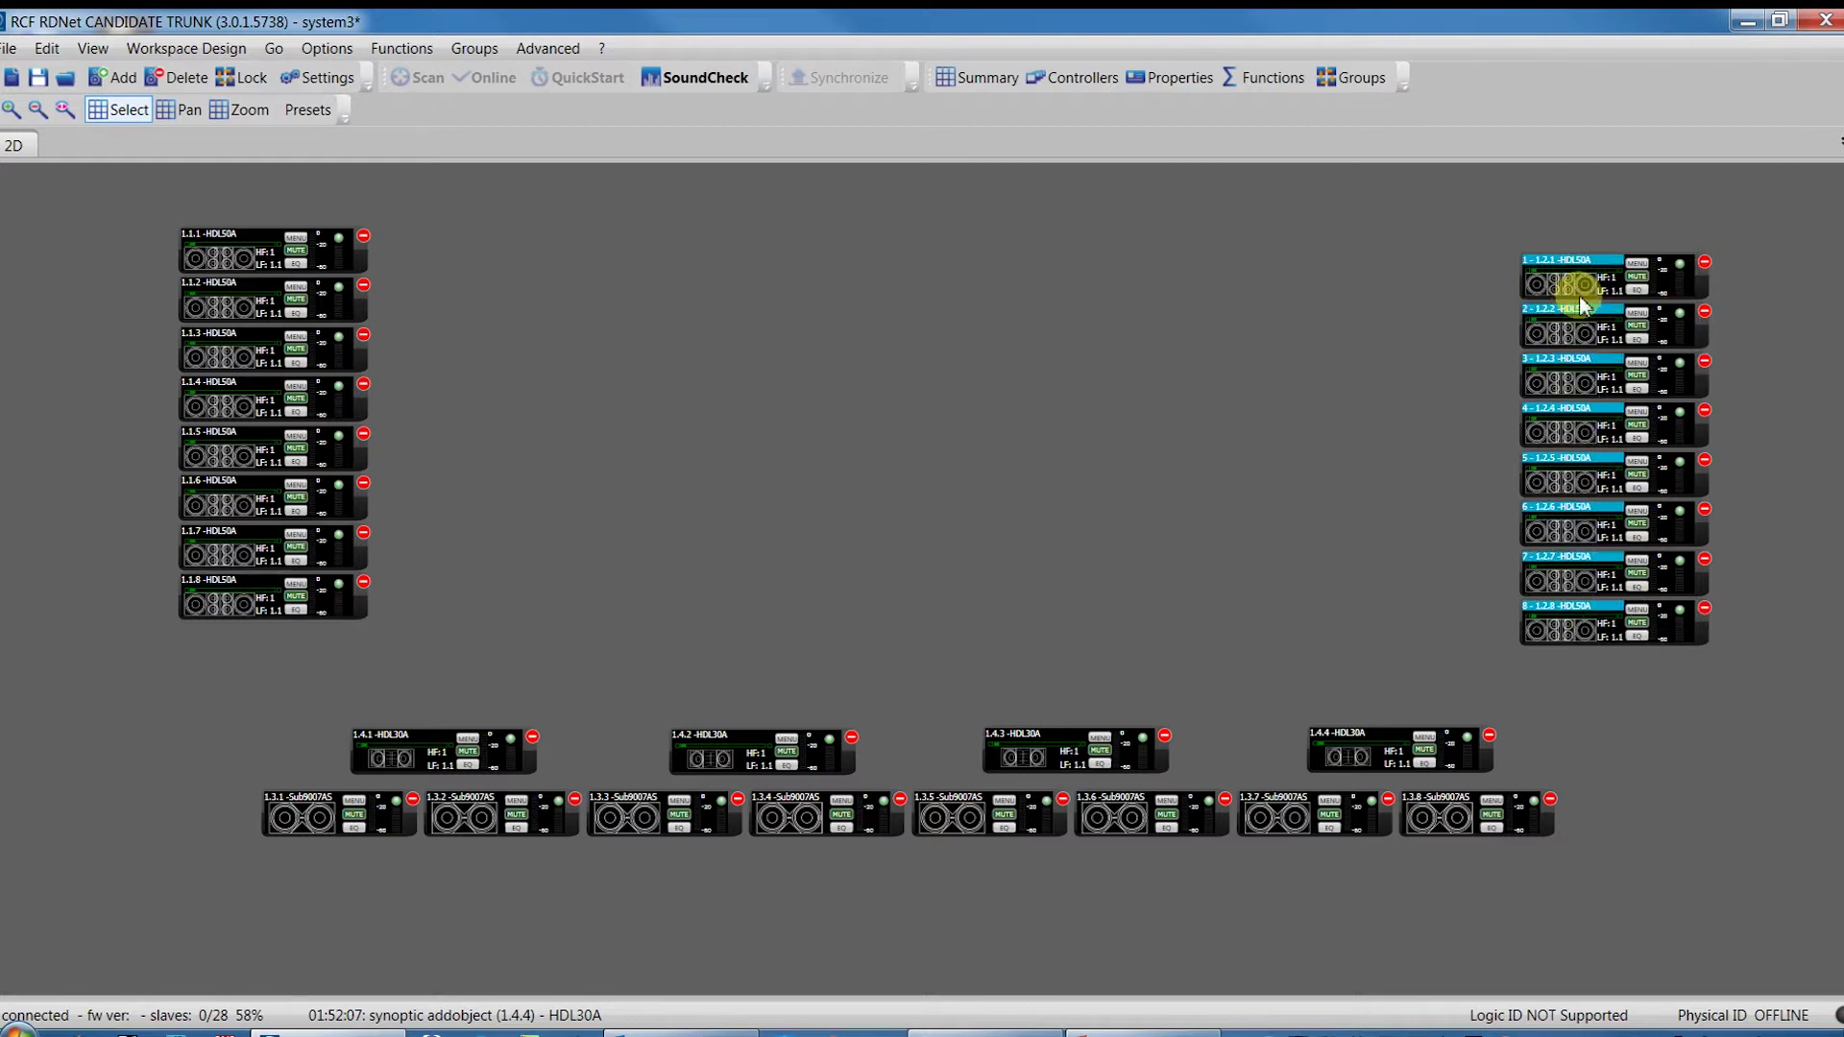
{"action": "left_click_drag", "start_coordinate": [1583, 286], "coordinate": [1564, 255]}
{"action": "left_click", "coordinate": [1556, 189]}
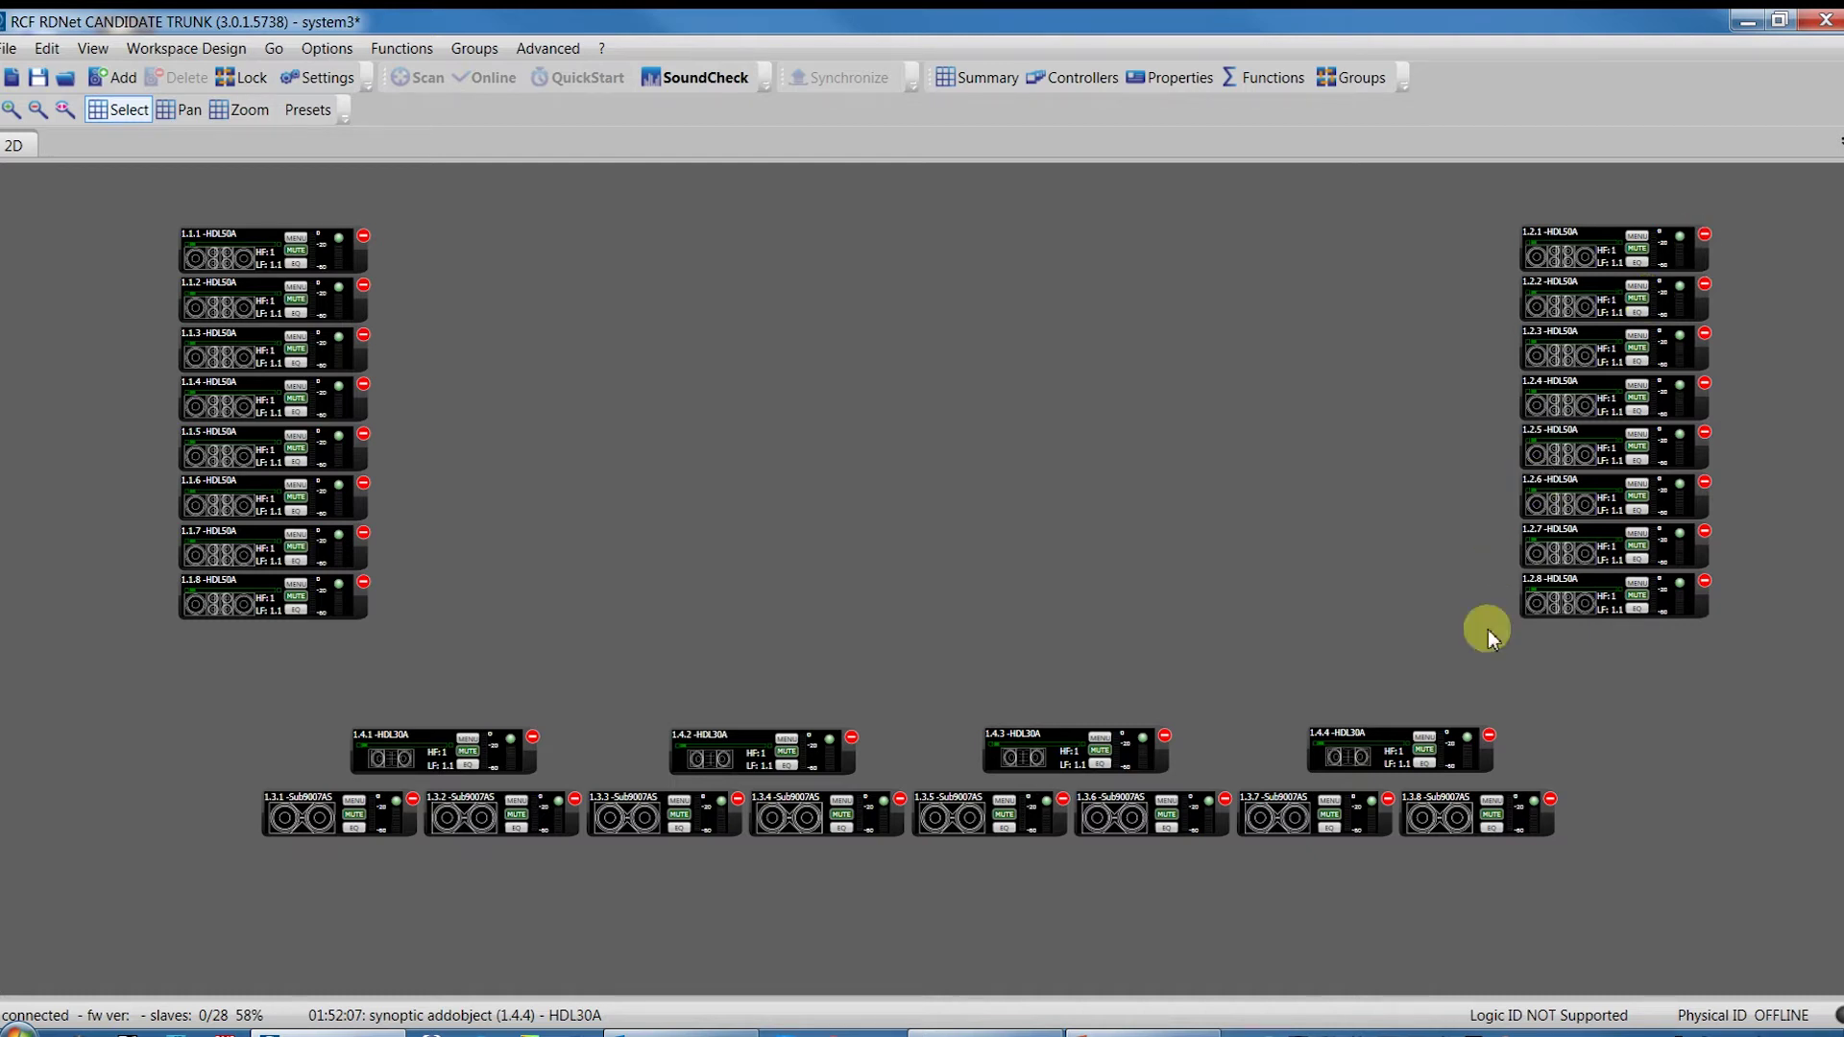
Step: Load the JPEG image Sfondo as the canvas background via Workspace Design > Background
{"action": "left_click", "coordinate": [187, 48]}
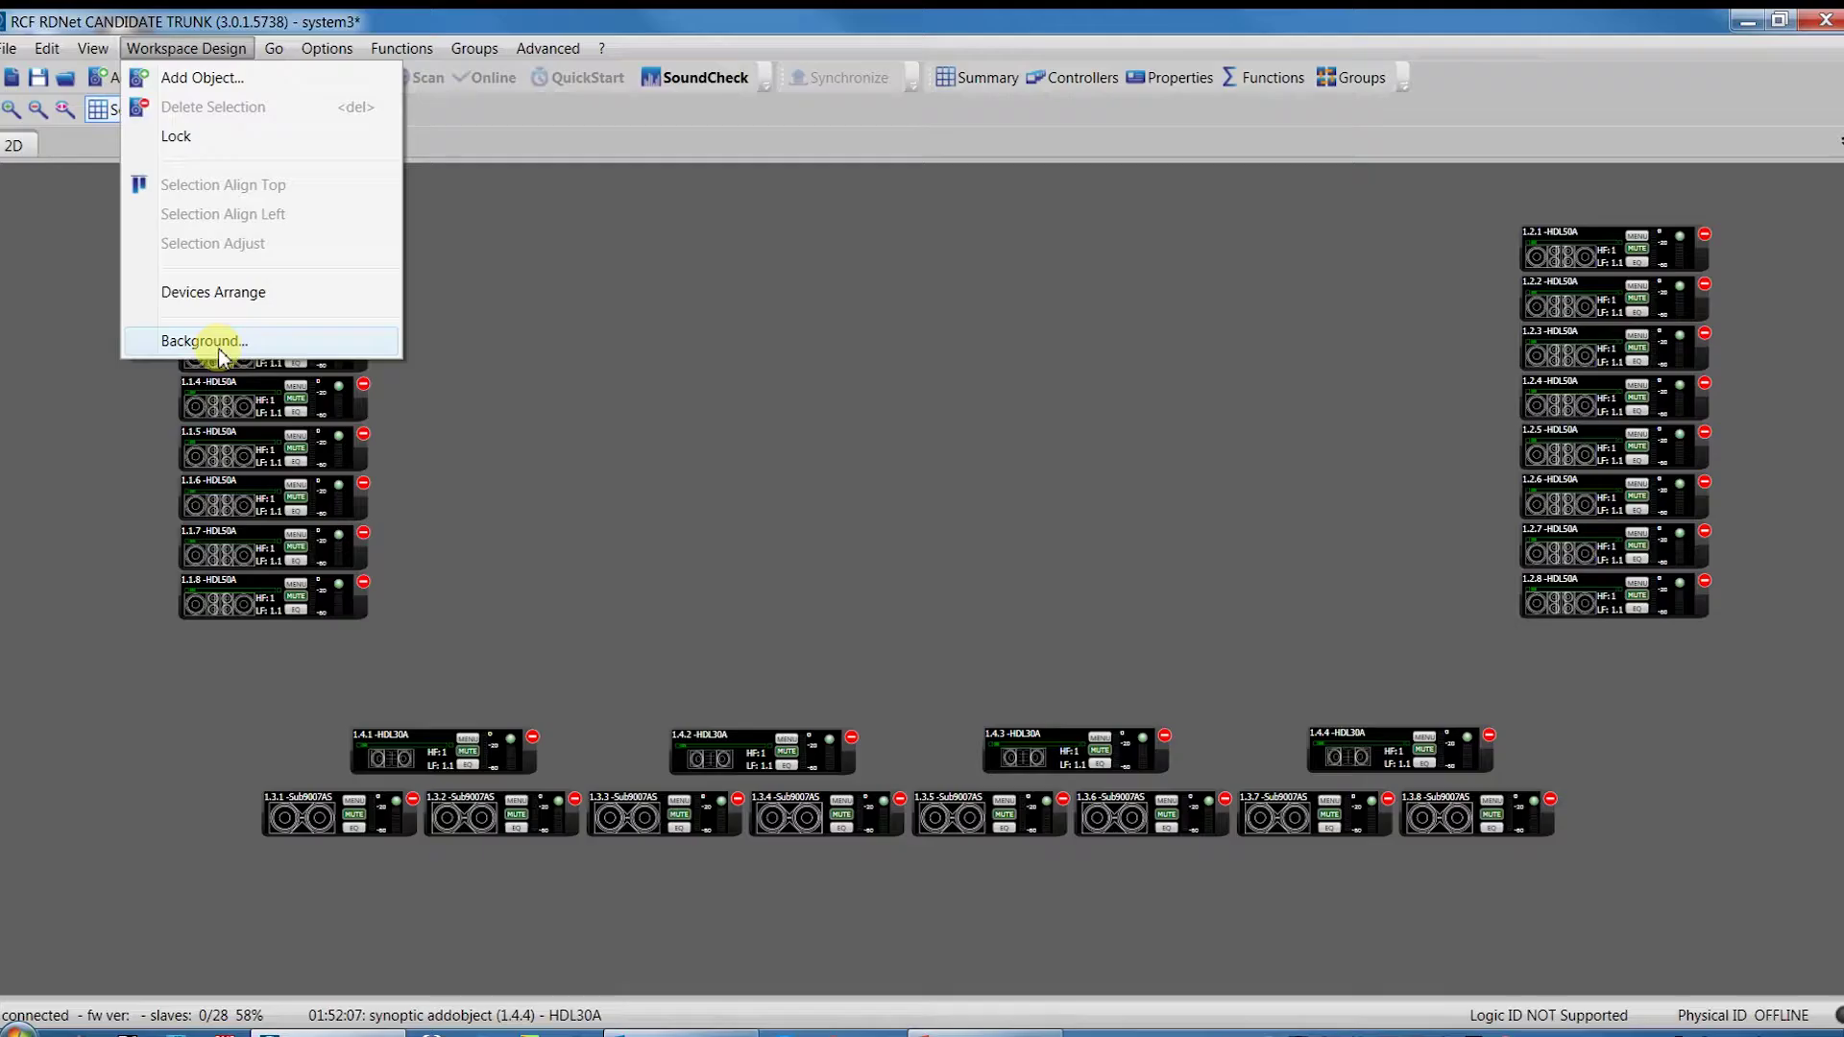
{"action": "left_click", "coordinate": [219, 344]}
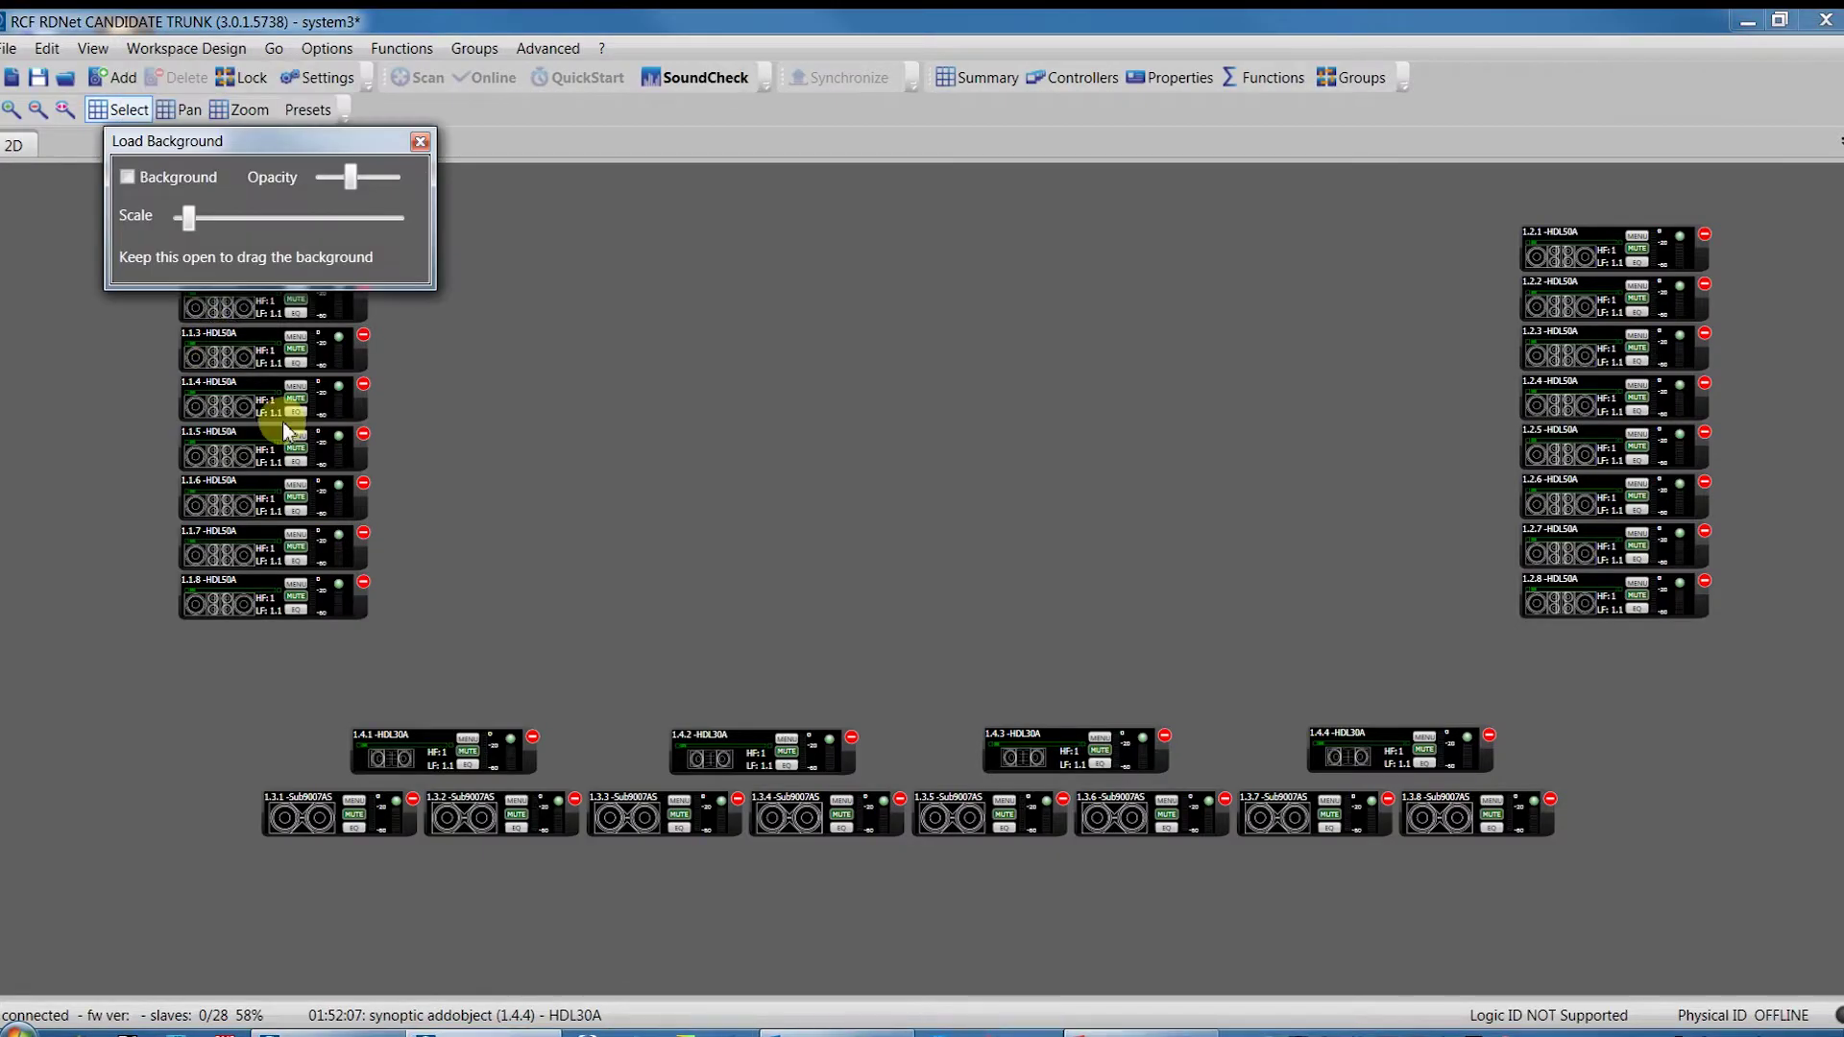
{"action": "left_click", "coordinate": [129, 177]}
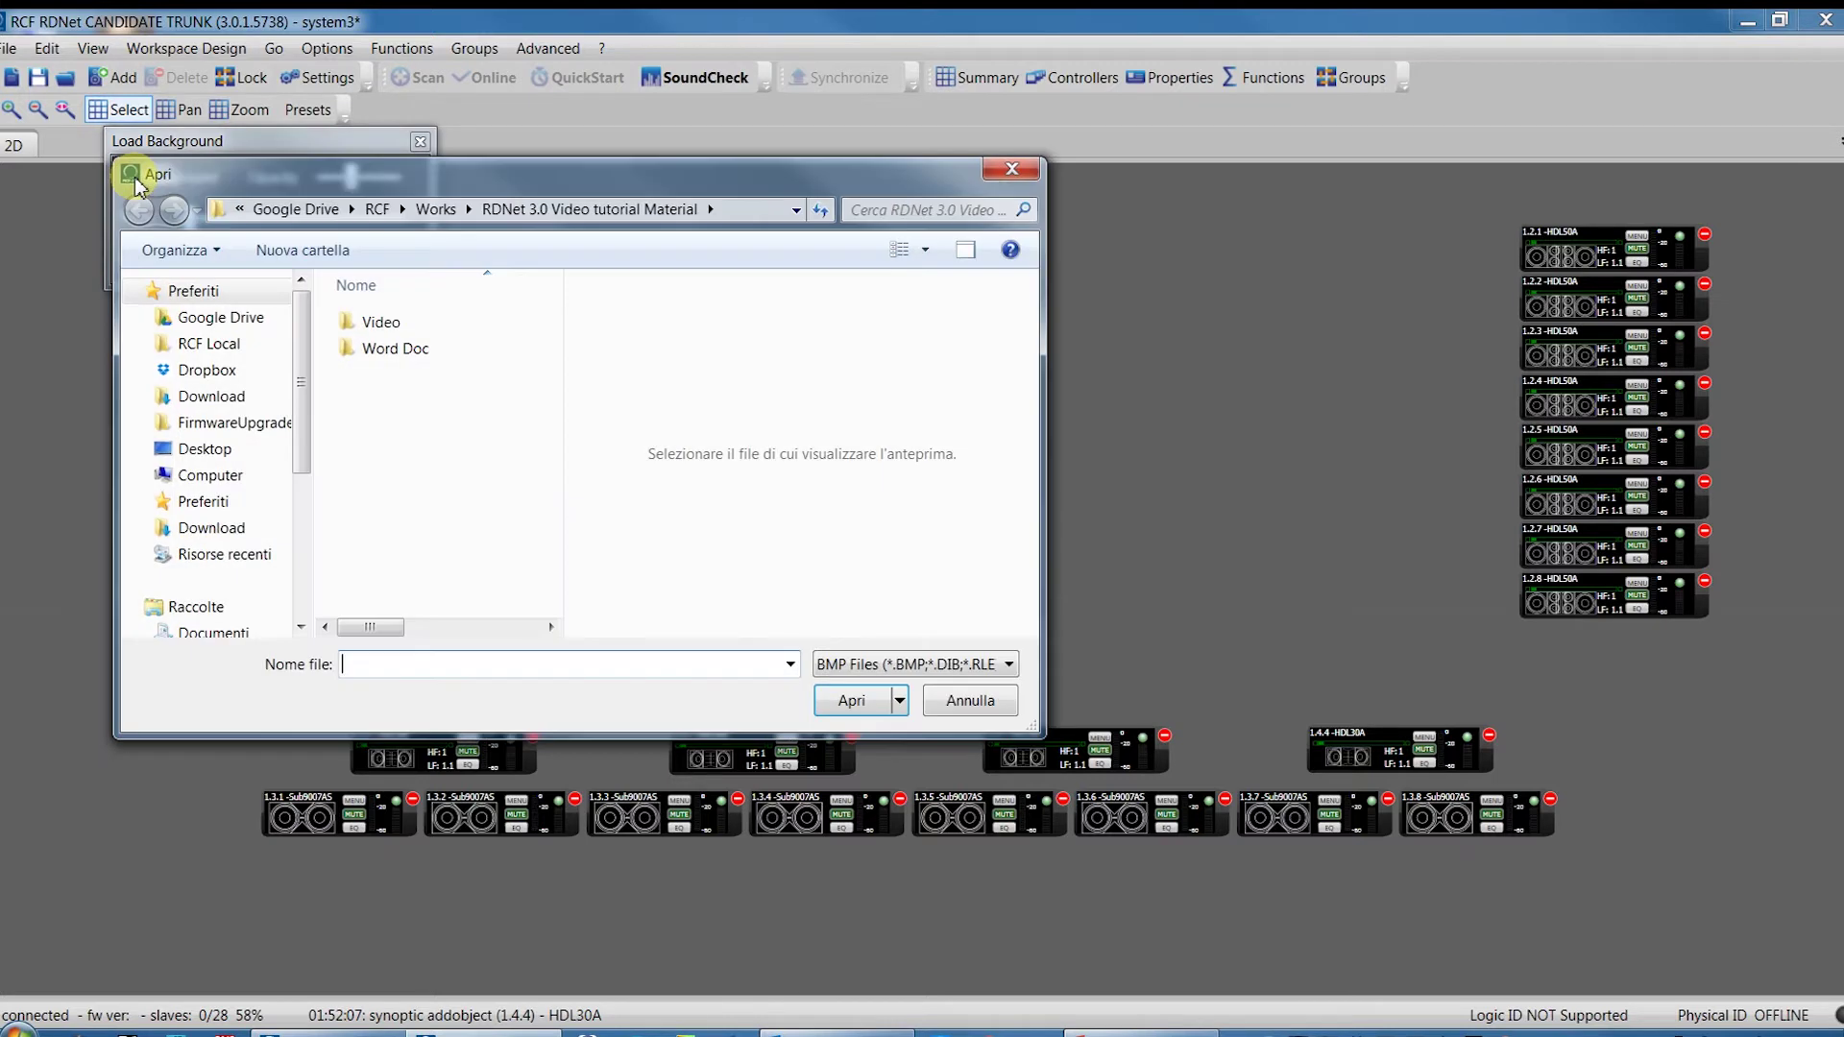
{"action": "left_click", "coordinate": [879, 665]}
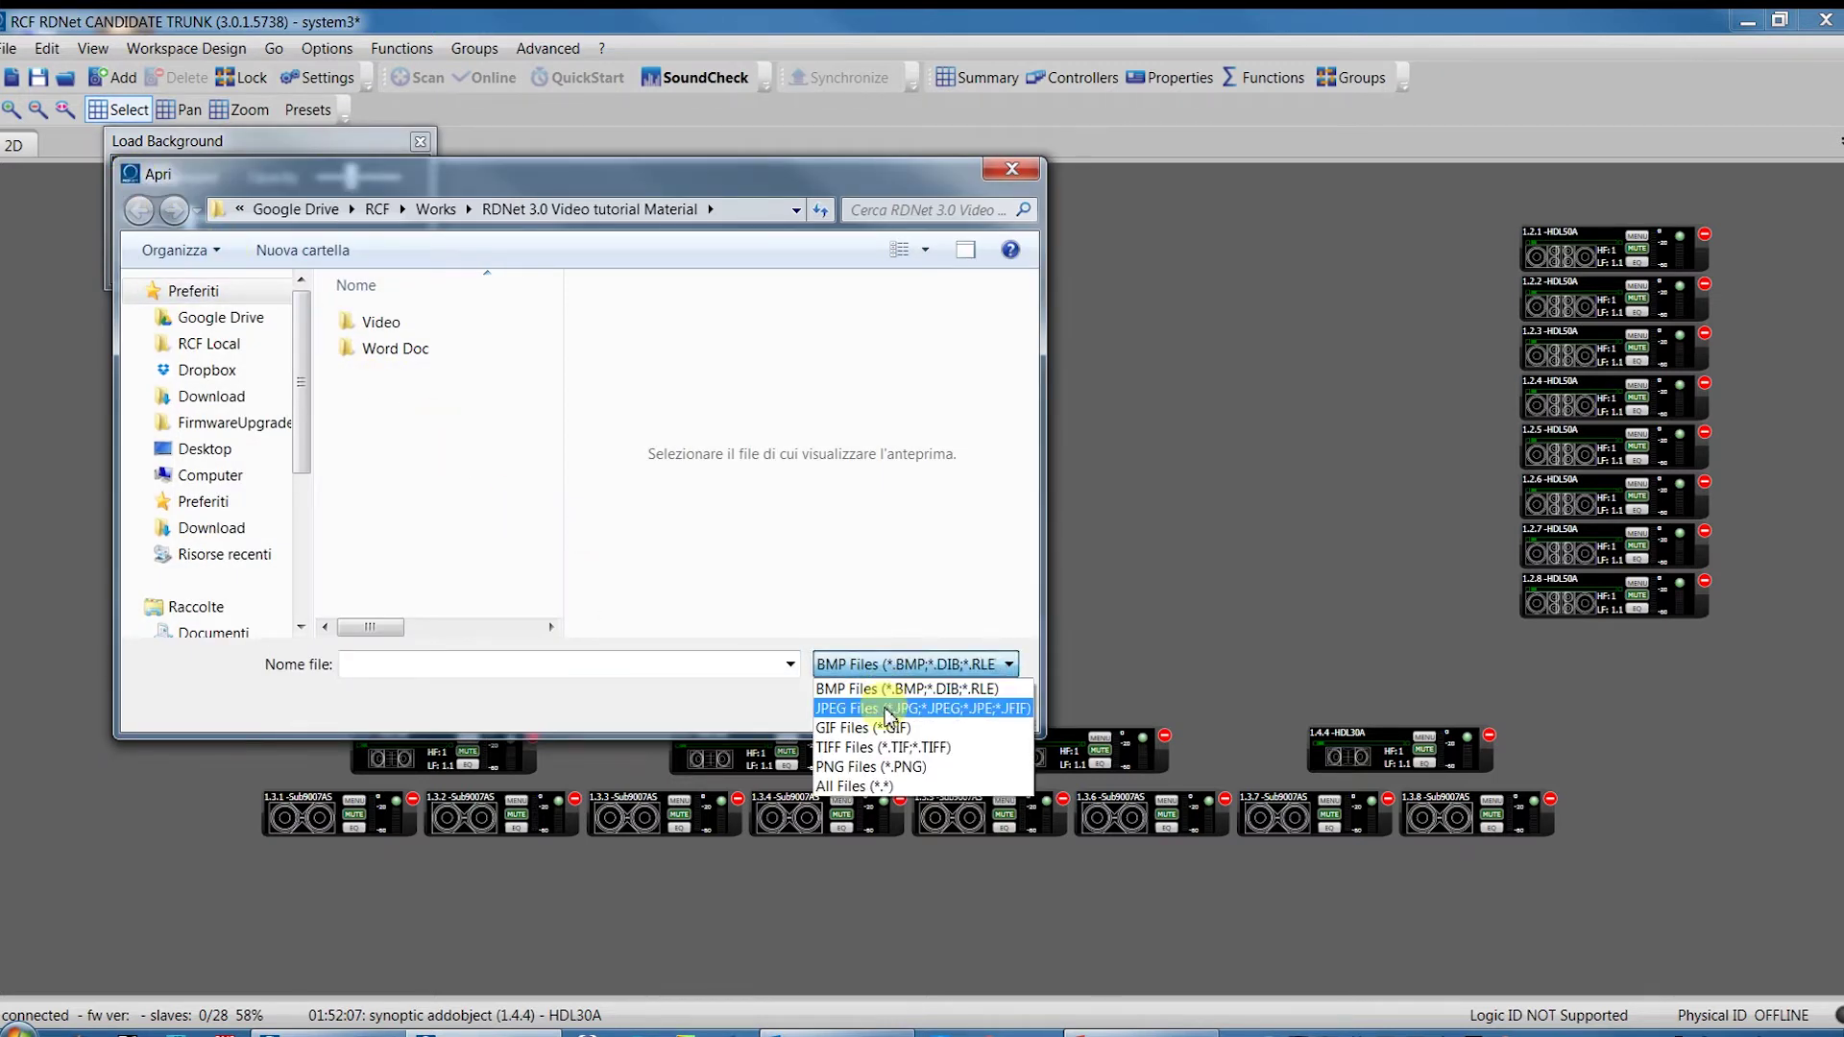
{"action": "left_click", "coordinate": [888, 707]}
{"action": "left_click", "coordinate": [367, 379]}
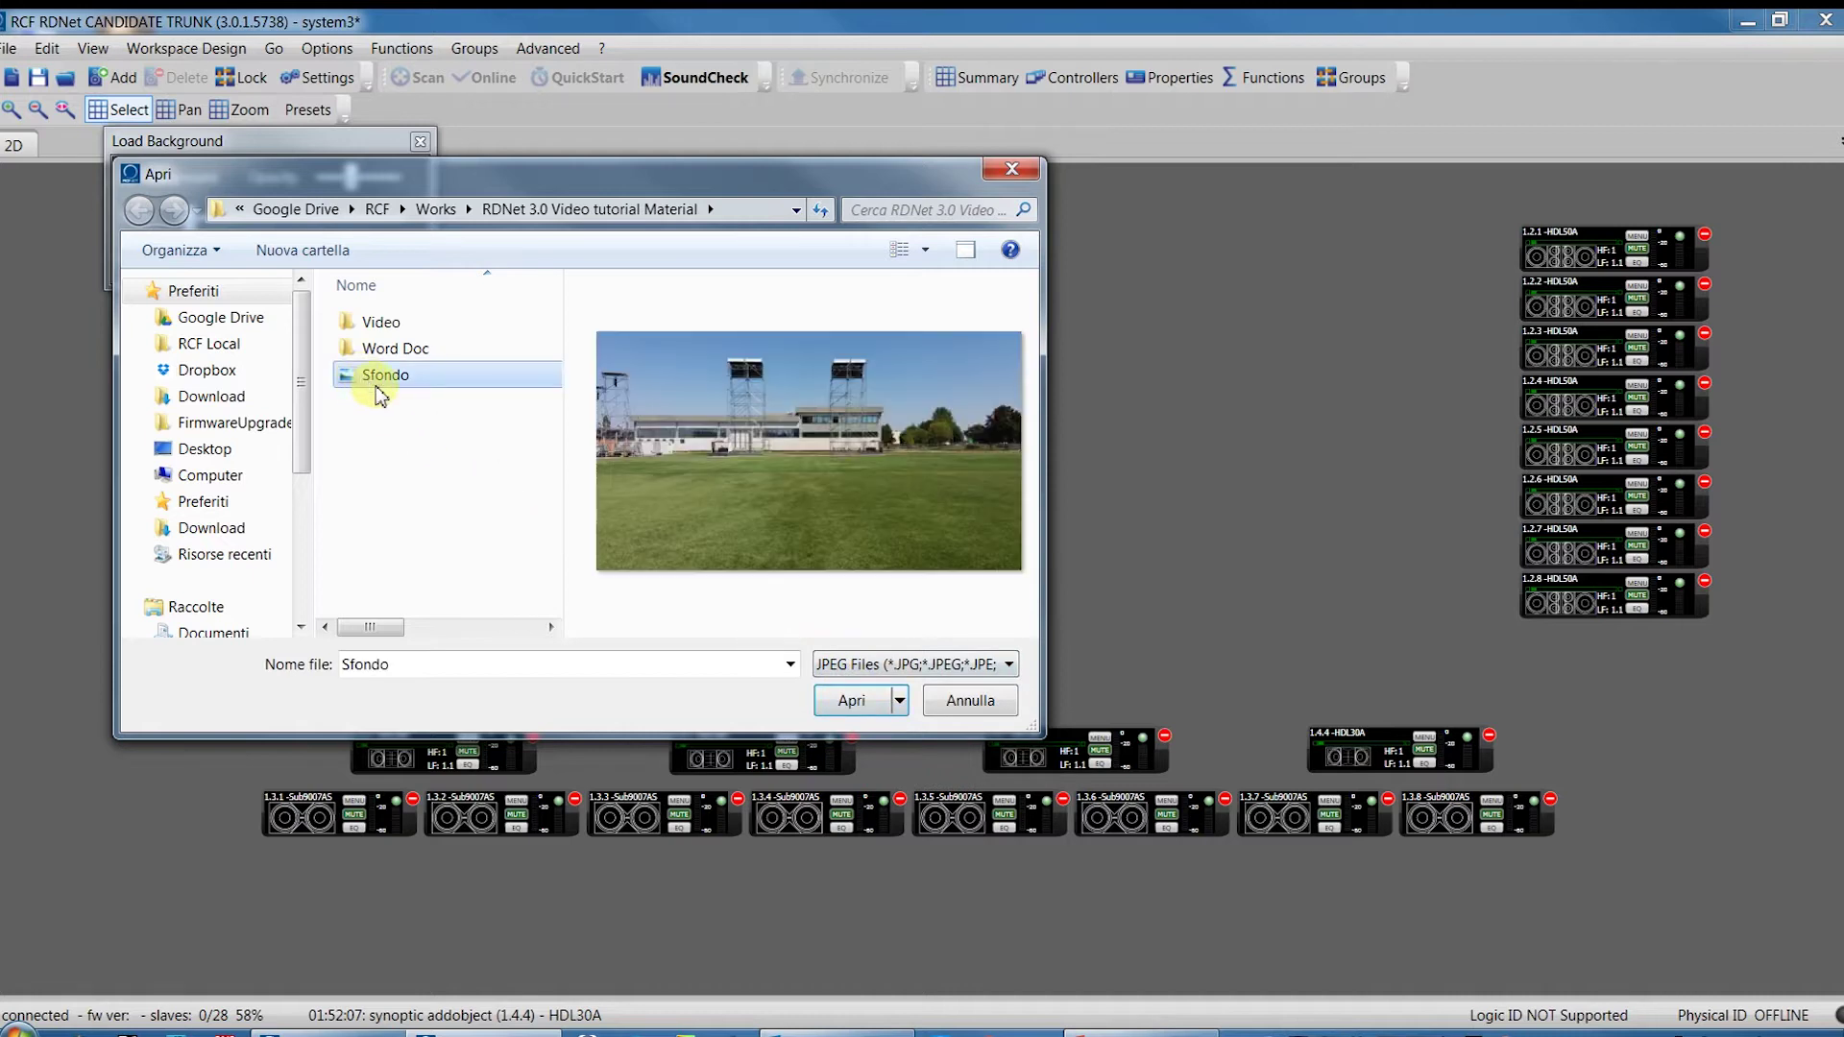
{"action": "left_click", "coordinate": [848, 702]}
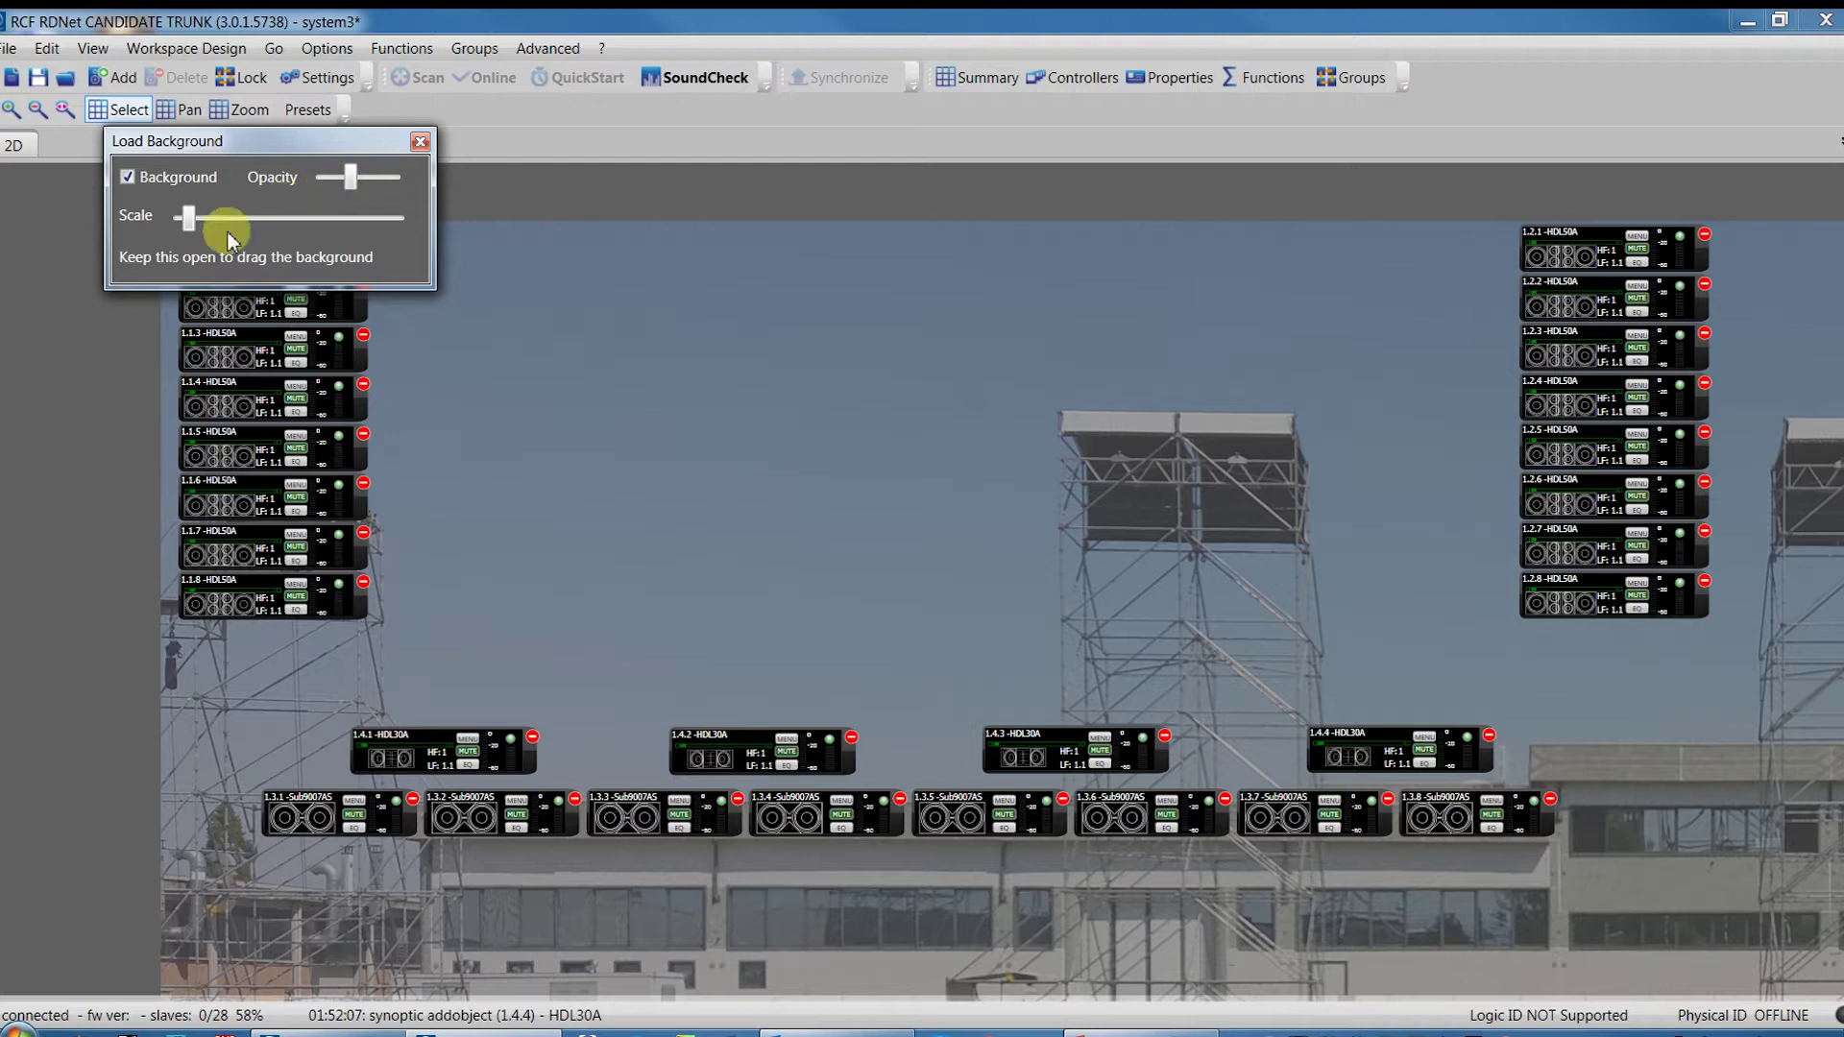
Step: Enlarge the stadium background photo and shift it up and left
{"action": "left_click_drag", "start_coordinate": [188, 230], "coordinate": [190, 223]}
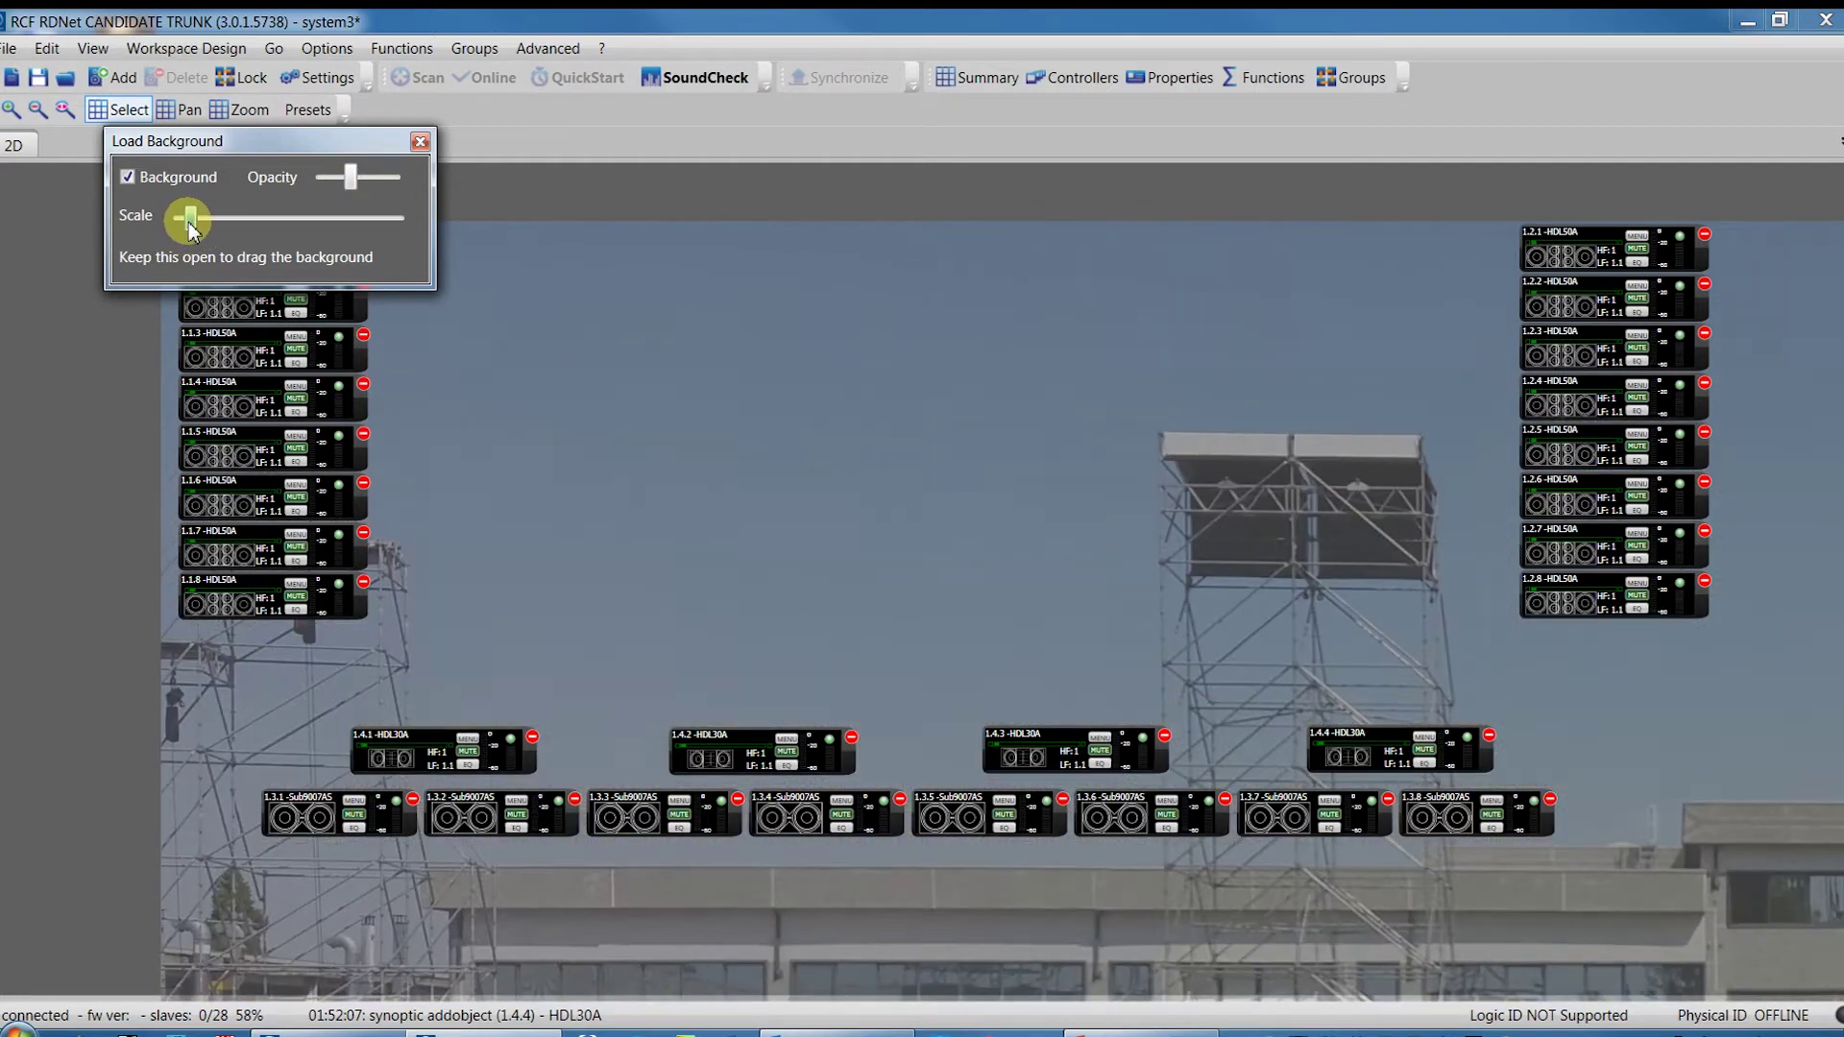
{"action": "mouse_move", "coordinate": [643, 293]}
{"action": "left_mouse_down"}
{"action": "mouse_move", "coordinate": [511, 281]}
{"action": "mouse_move", "coordinate": [200, 176]}
{"action": "left_mouse_up"}
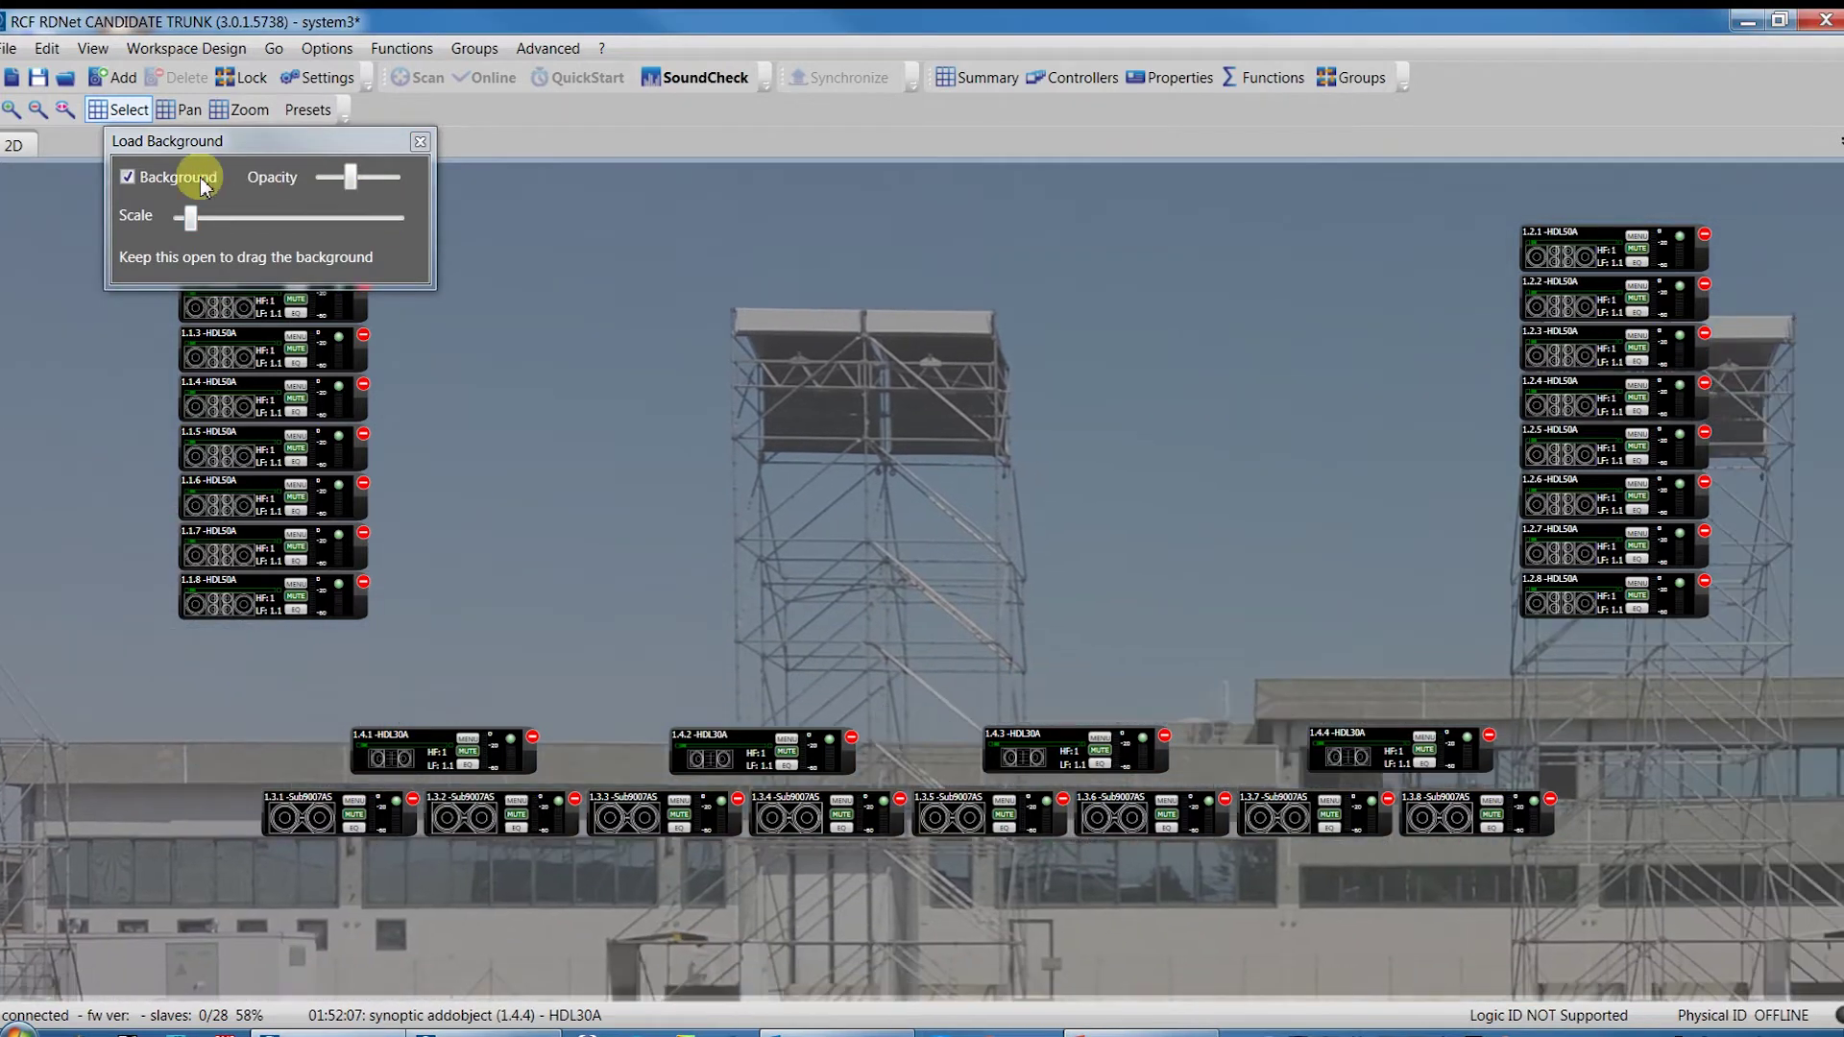
{"action": "left_click_drag", "start_coordinate": [877, 338], "coordinate": [506, 167]}
{"action": "left_click", "coordinate": [420, 143]}
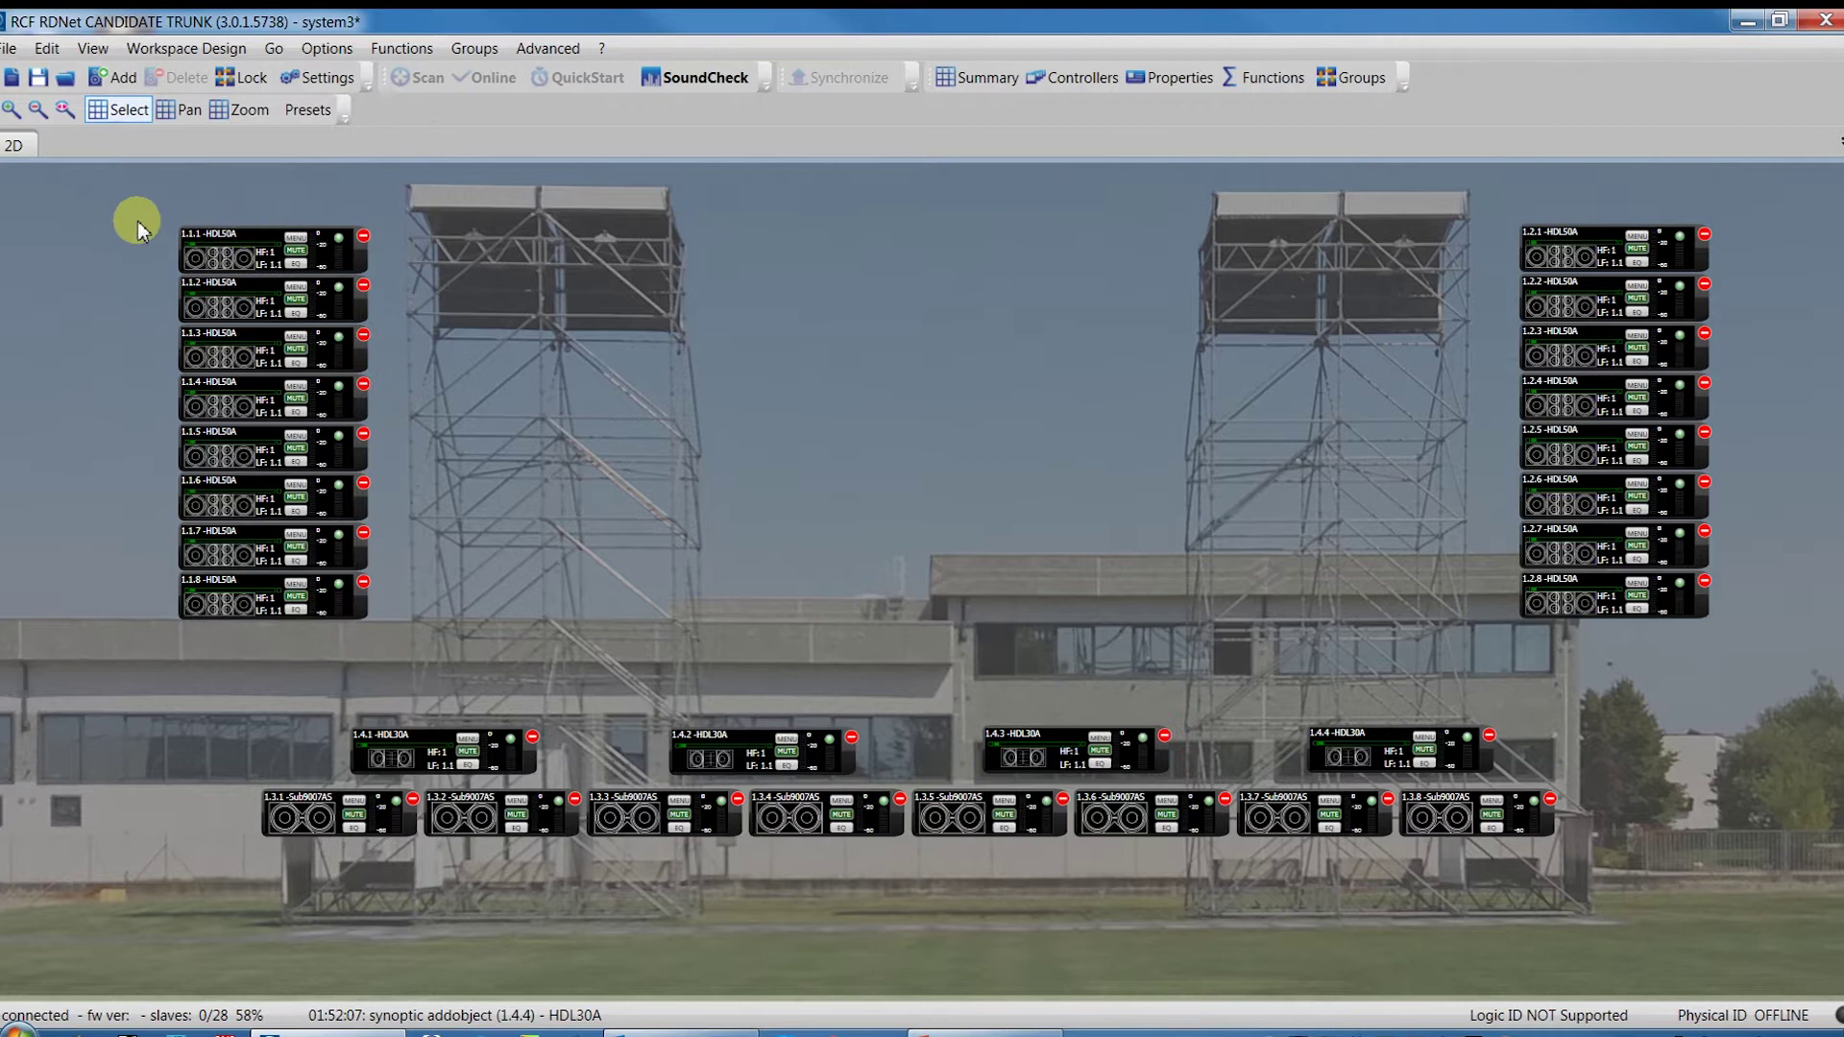
Step: Move the 1.1 and 1.2 HDL50A columns onto the left and right towers
{"action": "left_click_drag", "start_coordinate": [114, 207], "coordinate": [375, 649]}
{"action": "left_click_drag", "start_coordinate": [247, 252], "coordinate": [516, 290]}
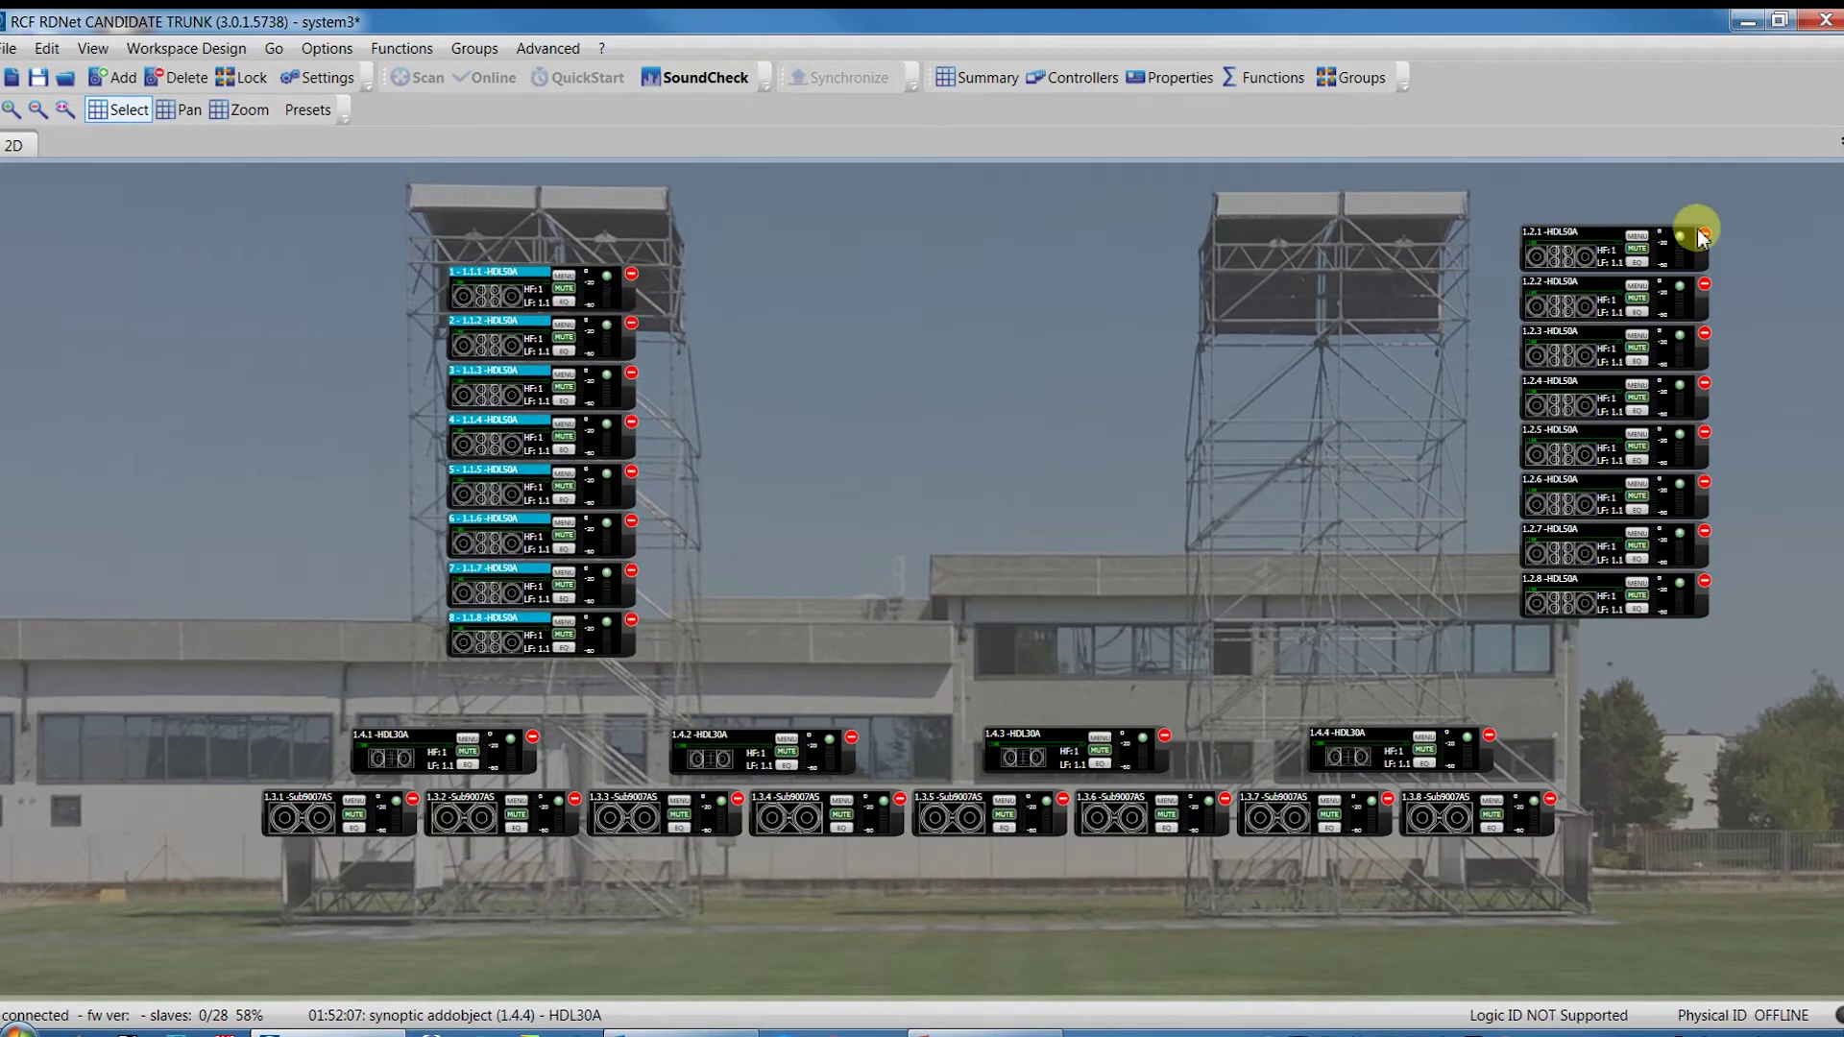
{"action": "left_click_drag", "start_coordinate": [1748, 200], "coordinate": [1527, 638]}
{"action": "left_click_drag", "start_coordinate": [1587, 273], "coordinate": [1316, 293]}
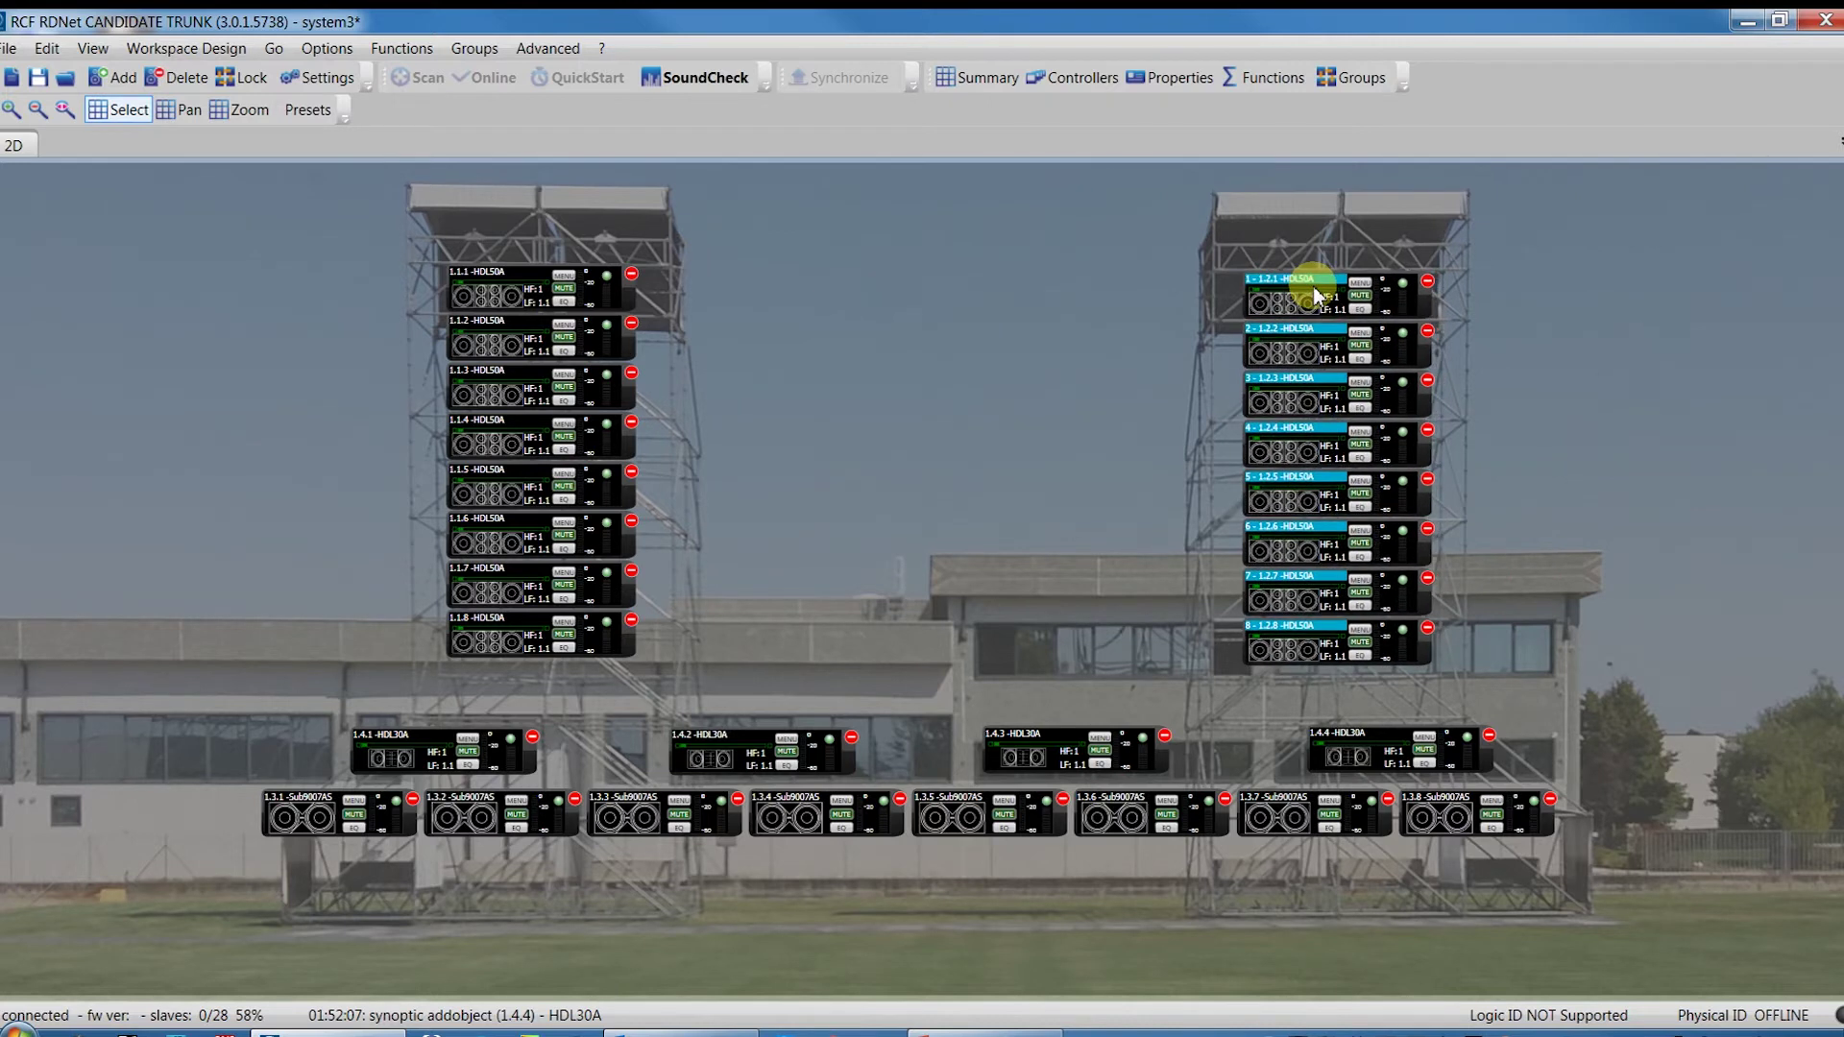
Step: Lower all twelve subwoofer and HDL30A speakers onto the ground in the photo
{"action": "left_click_drag", "start_coordinate": [1646, 708], "coordinate": [608, 925]}
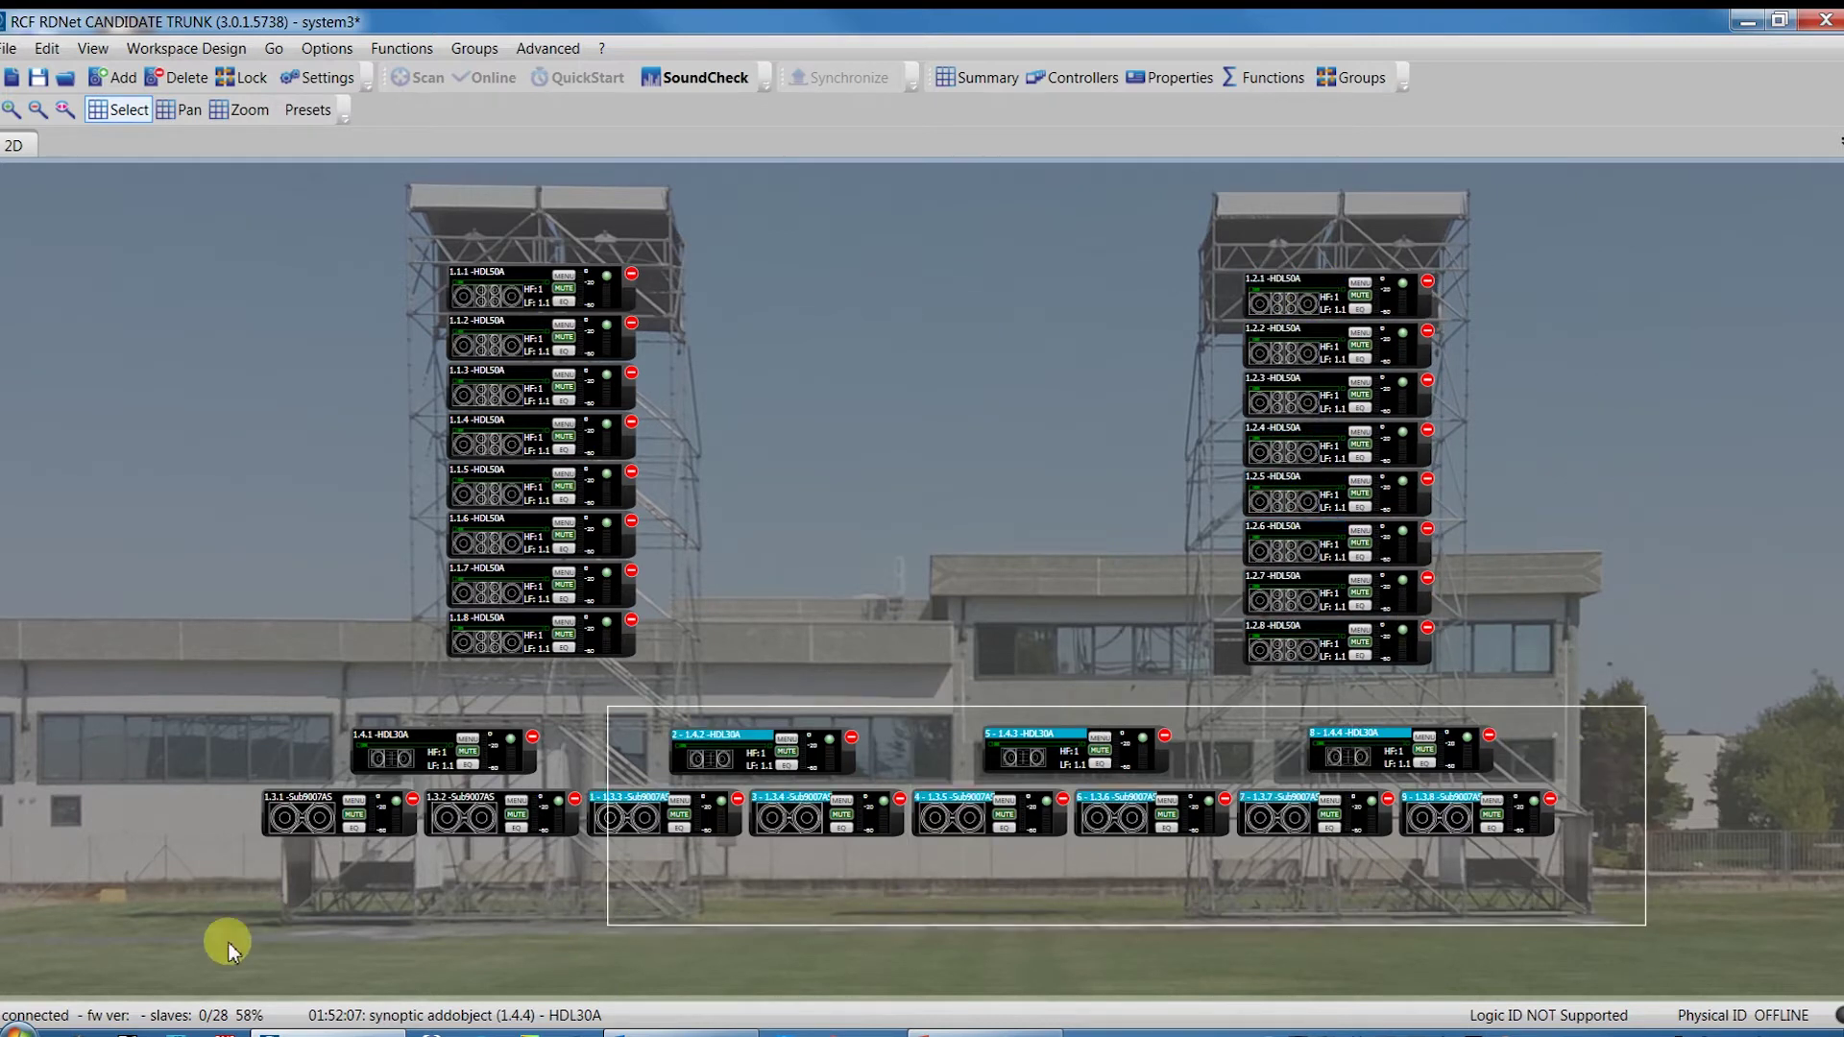
{"action": "left_click_drag", "start_coordinate": [228, 943], "coordinate": [384, 942]}
{"action": "left_click_drag", "start_coordinate": [754, 745], "coordinate": [778, 847]}
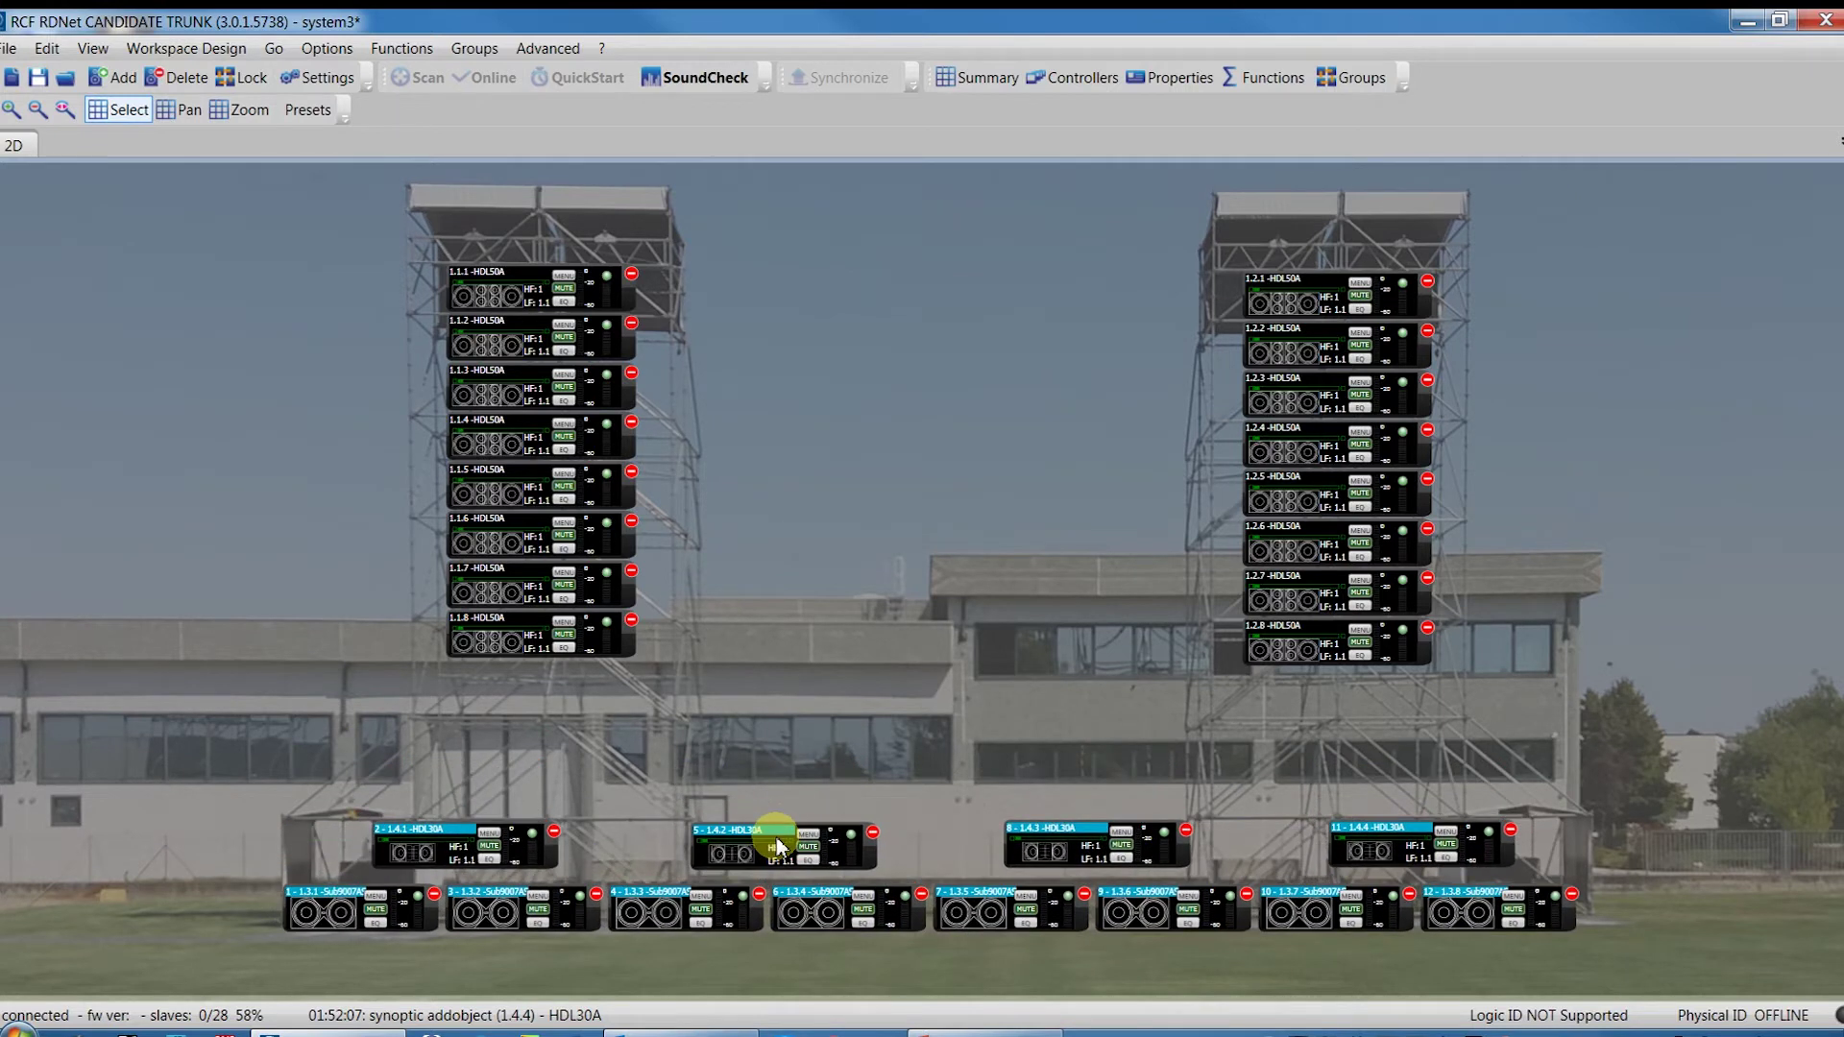
Step: Save the current view as a new camera preset named 'Main view'
{"action": "left_click", "coordinate": [850, 411]}
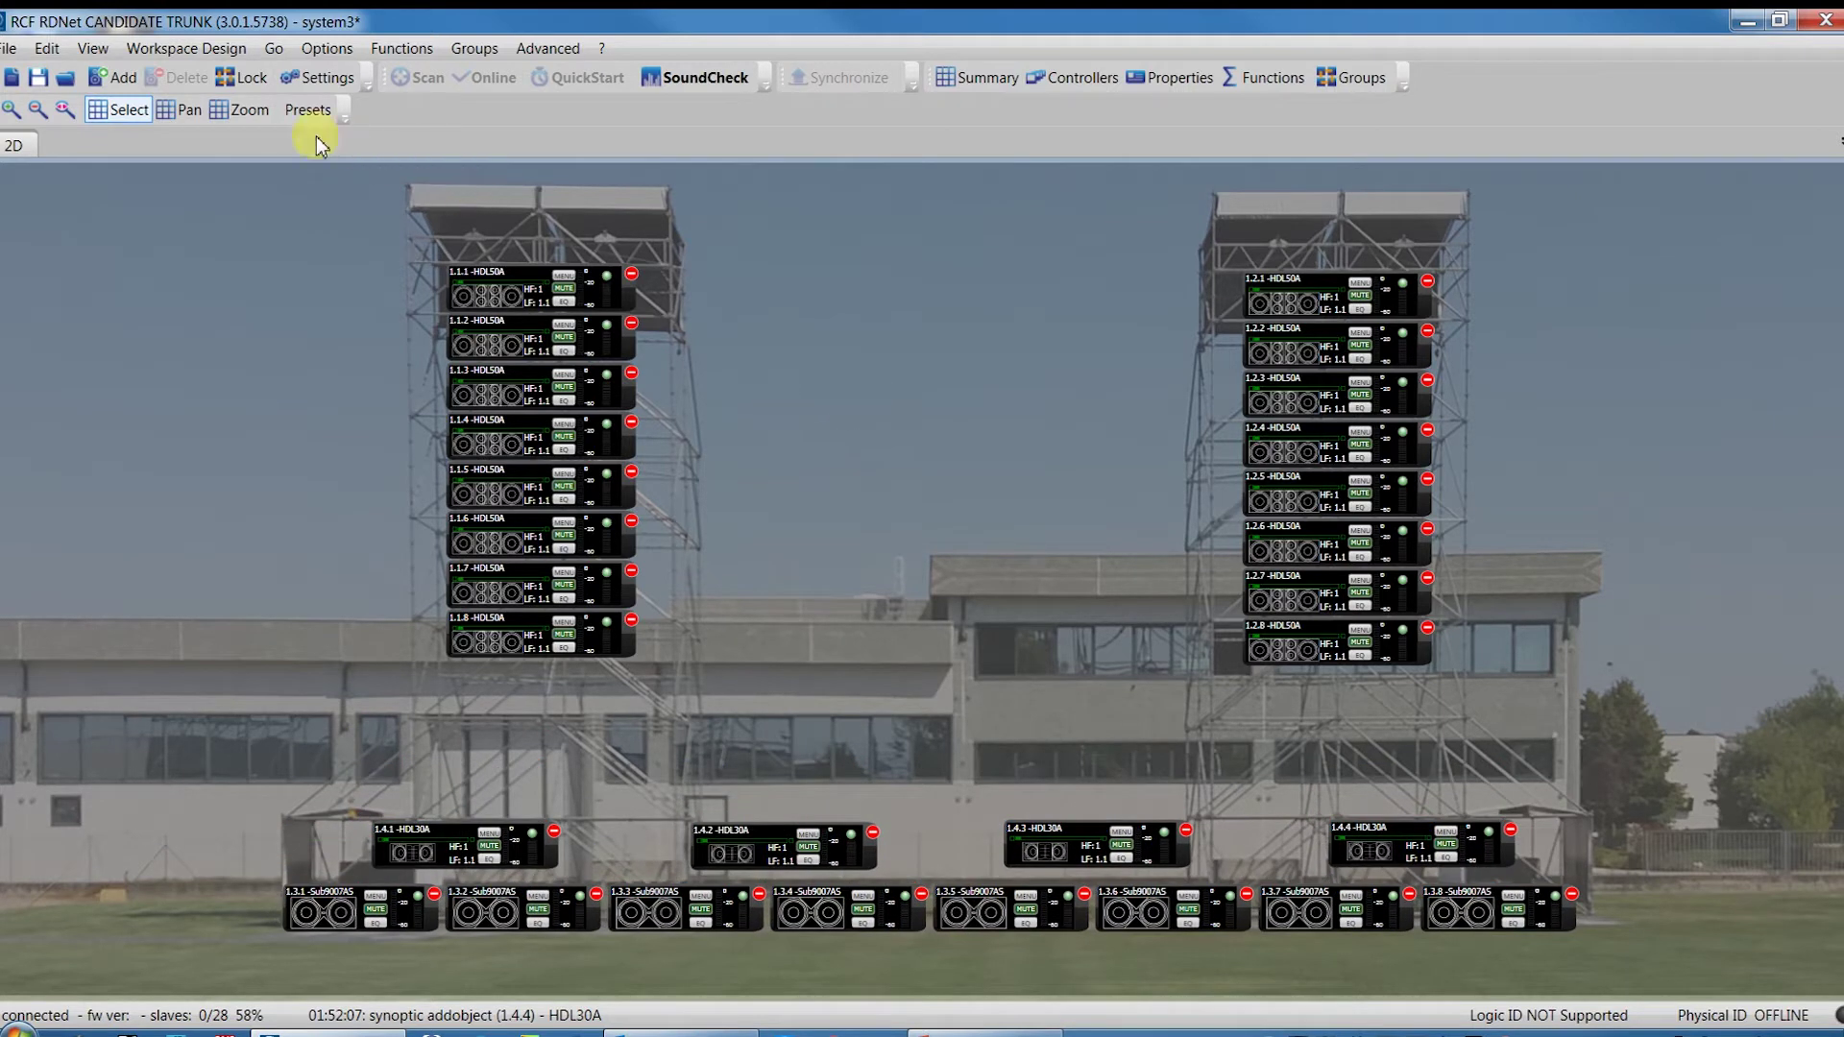
{"action": "left_click", "coordinate": [309, 111]}
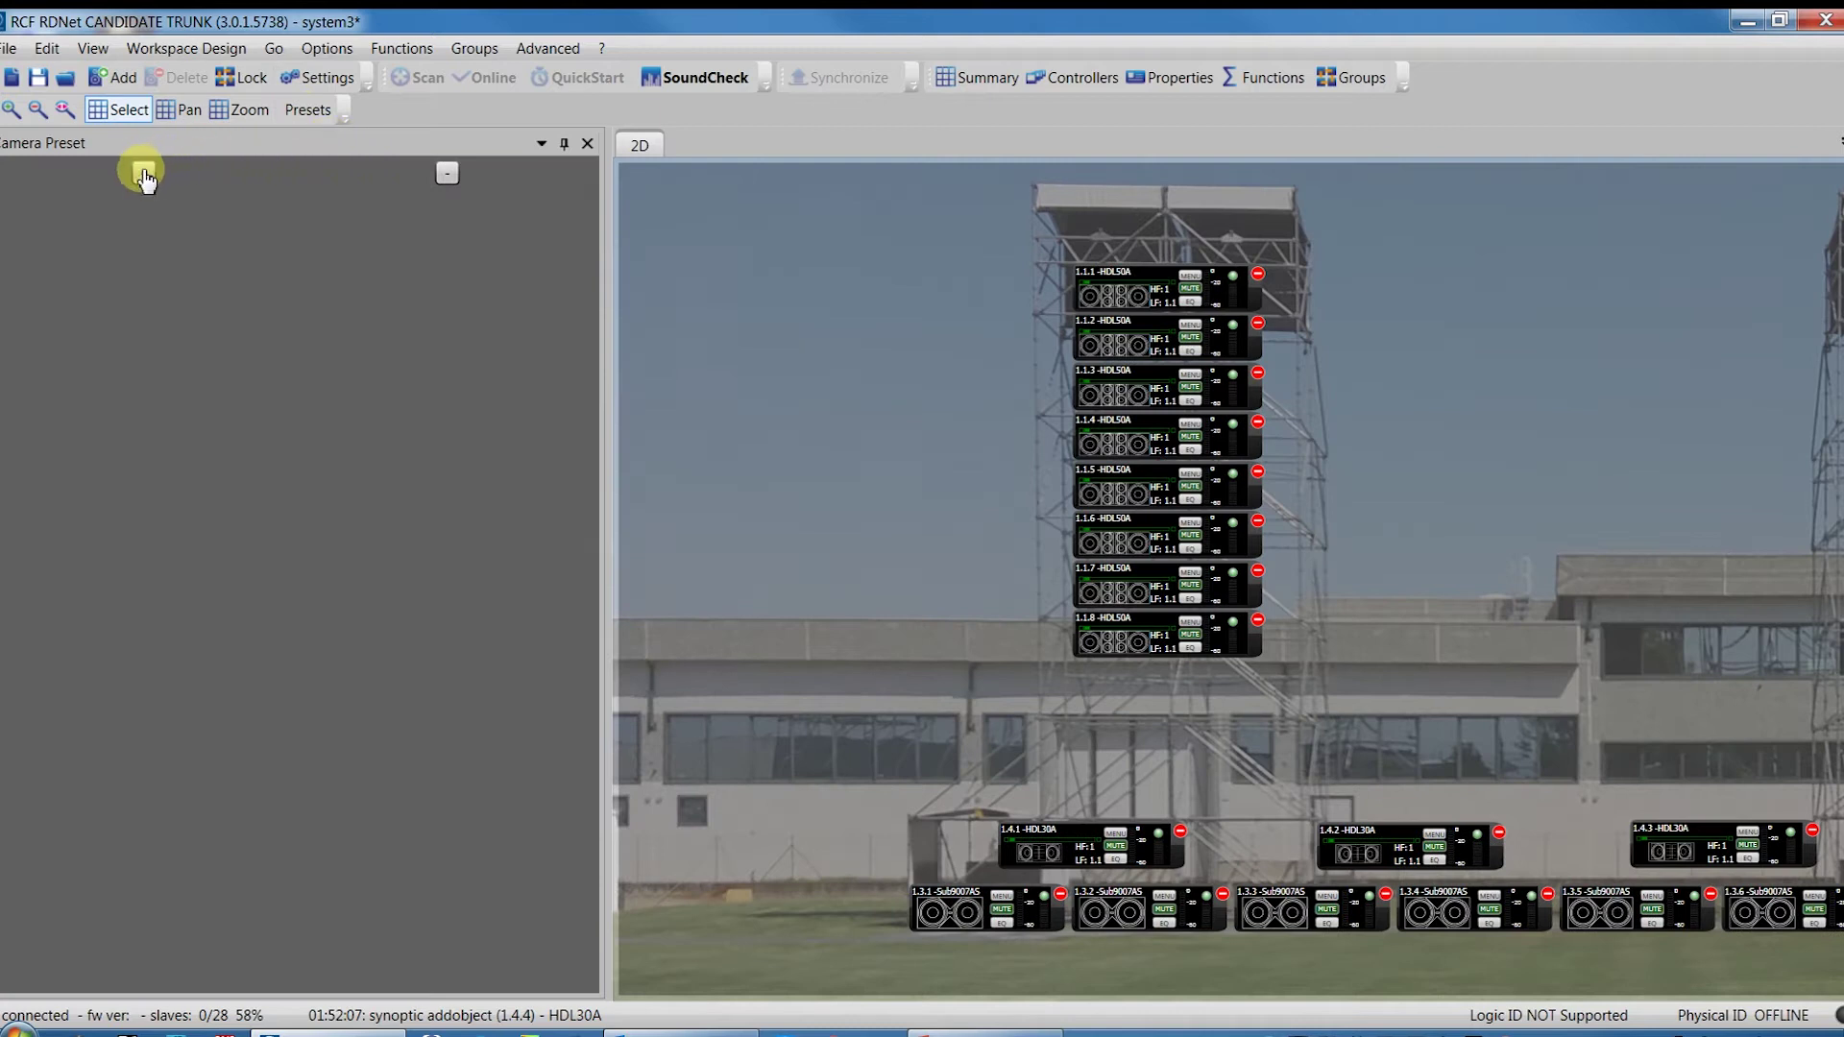
{"action": "left_click", "coordinate": [144, 174]}
{"action": "left_click", "coordinate": [178, 234]}
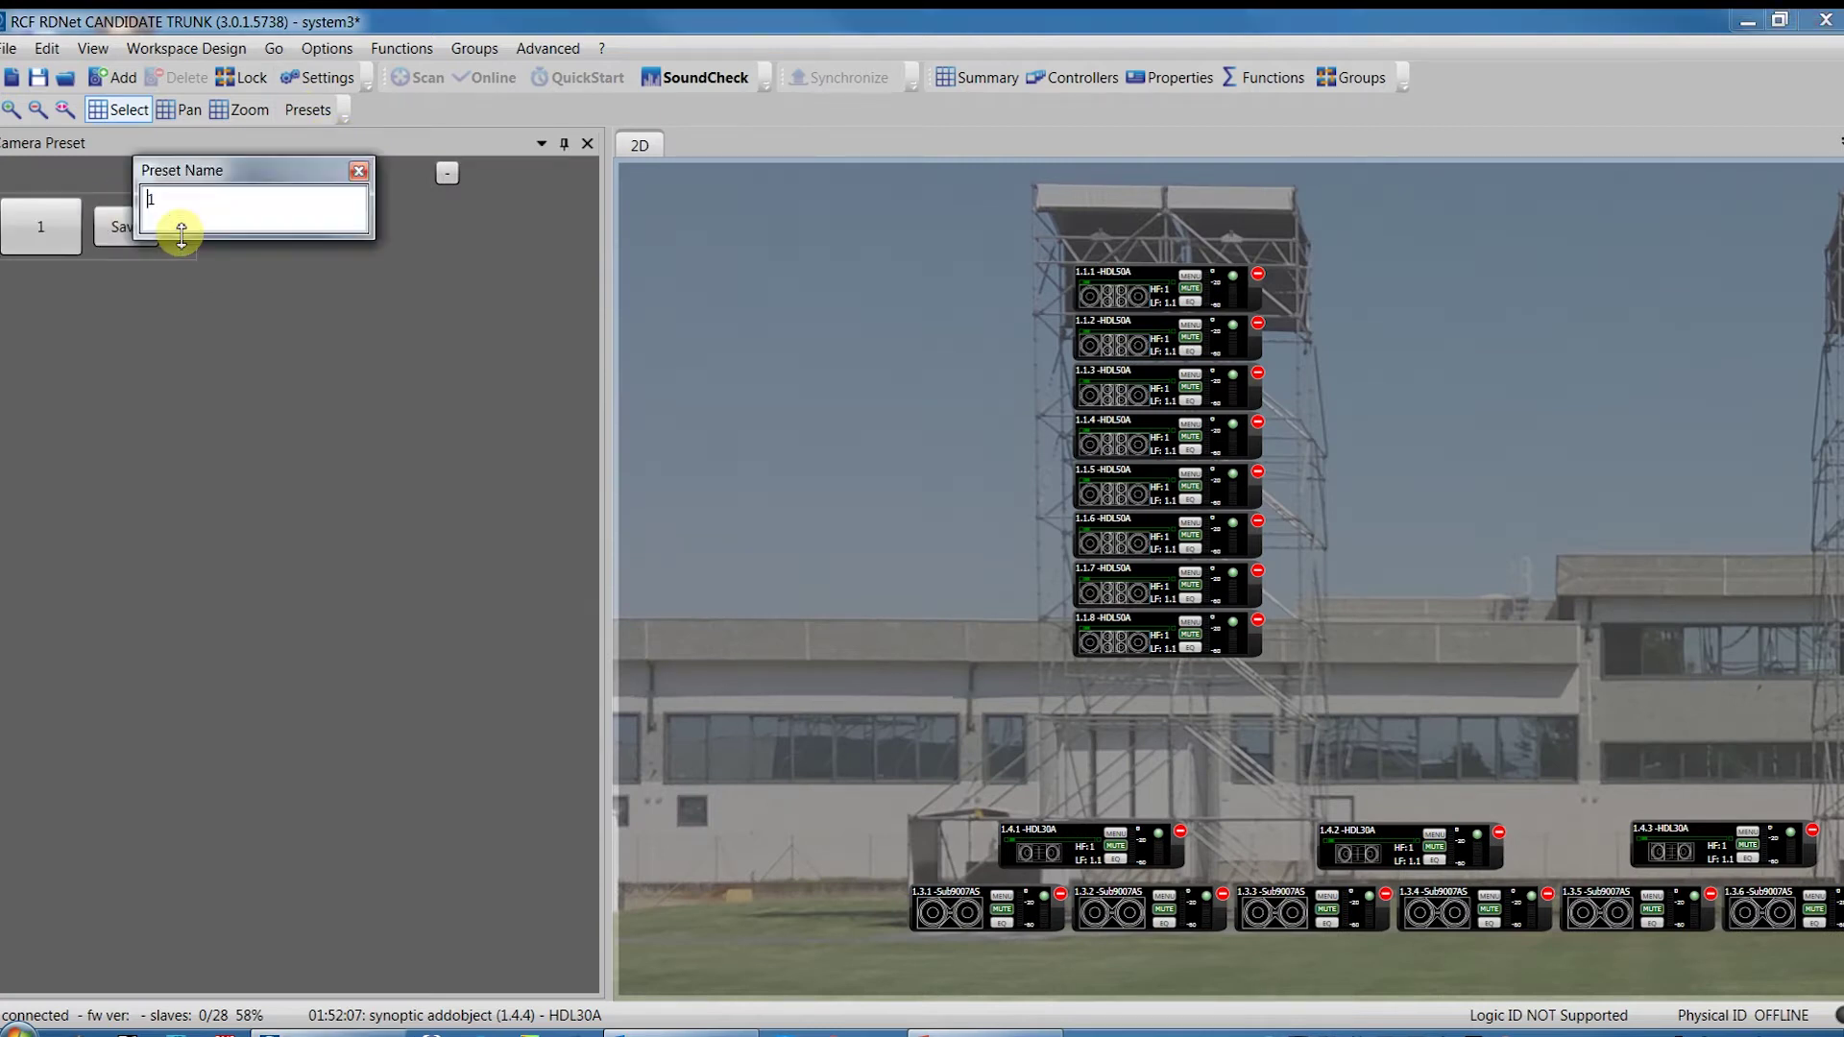
{"action": "type", "text": "M"}
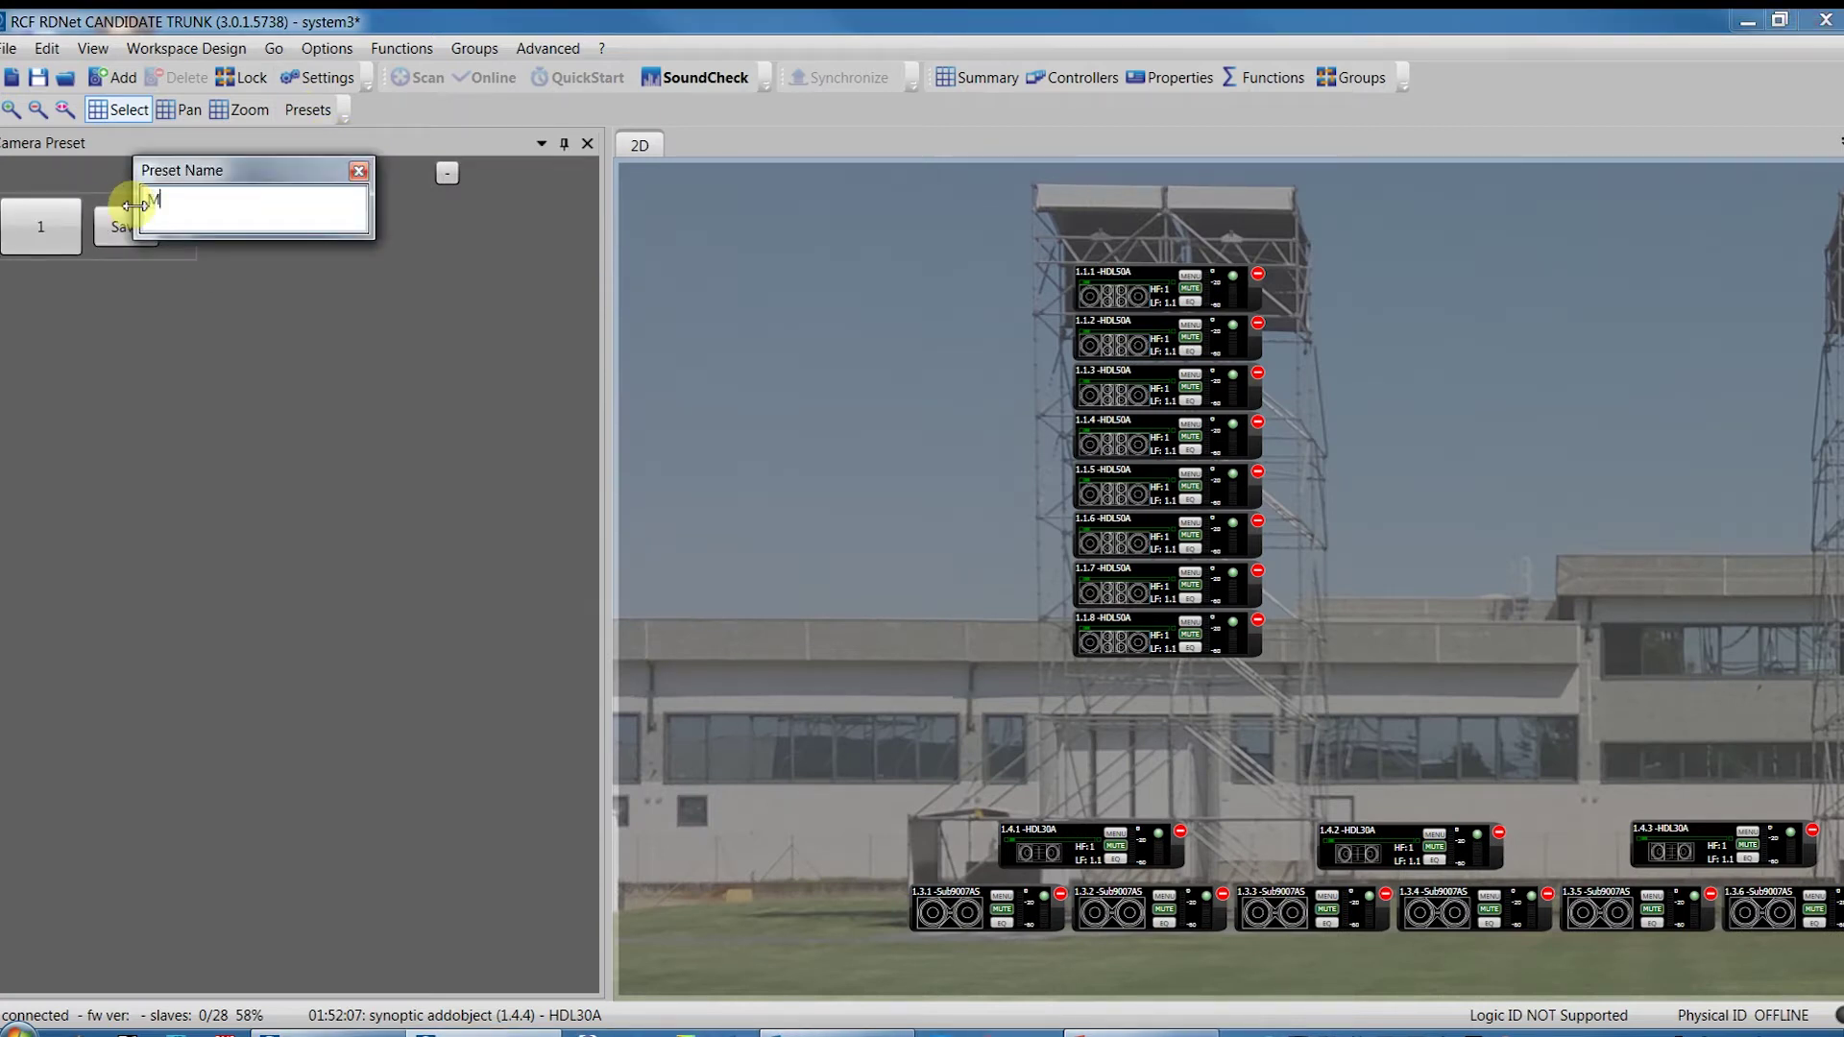
{"action": "type", "text": "ain view"}
{"action": "left_click", "coordinate": [358, 171]}
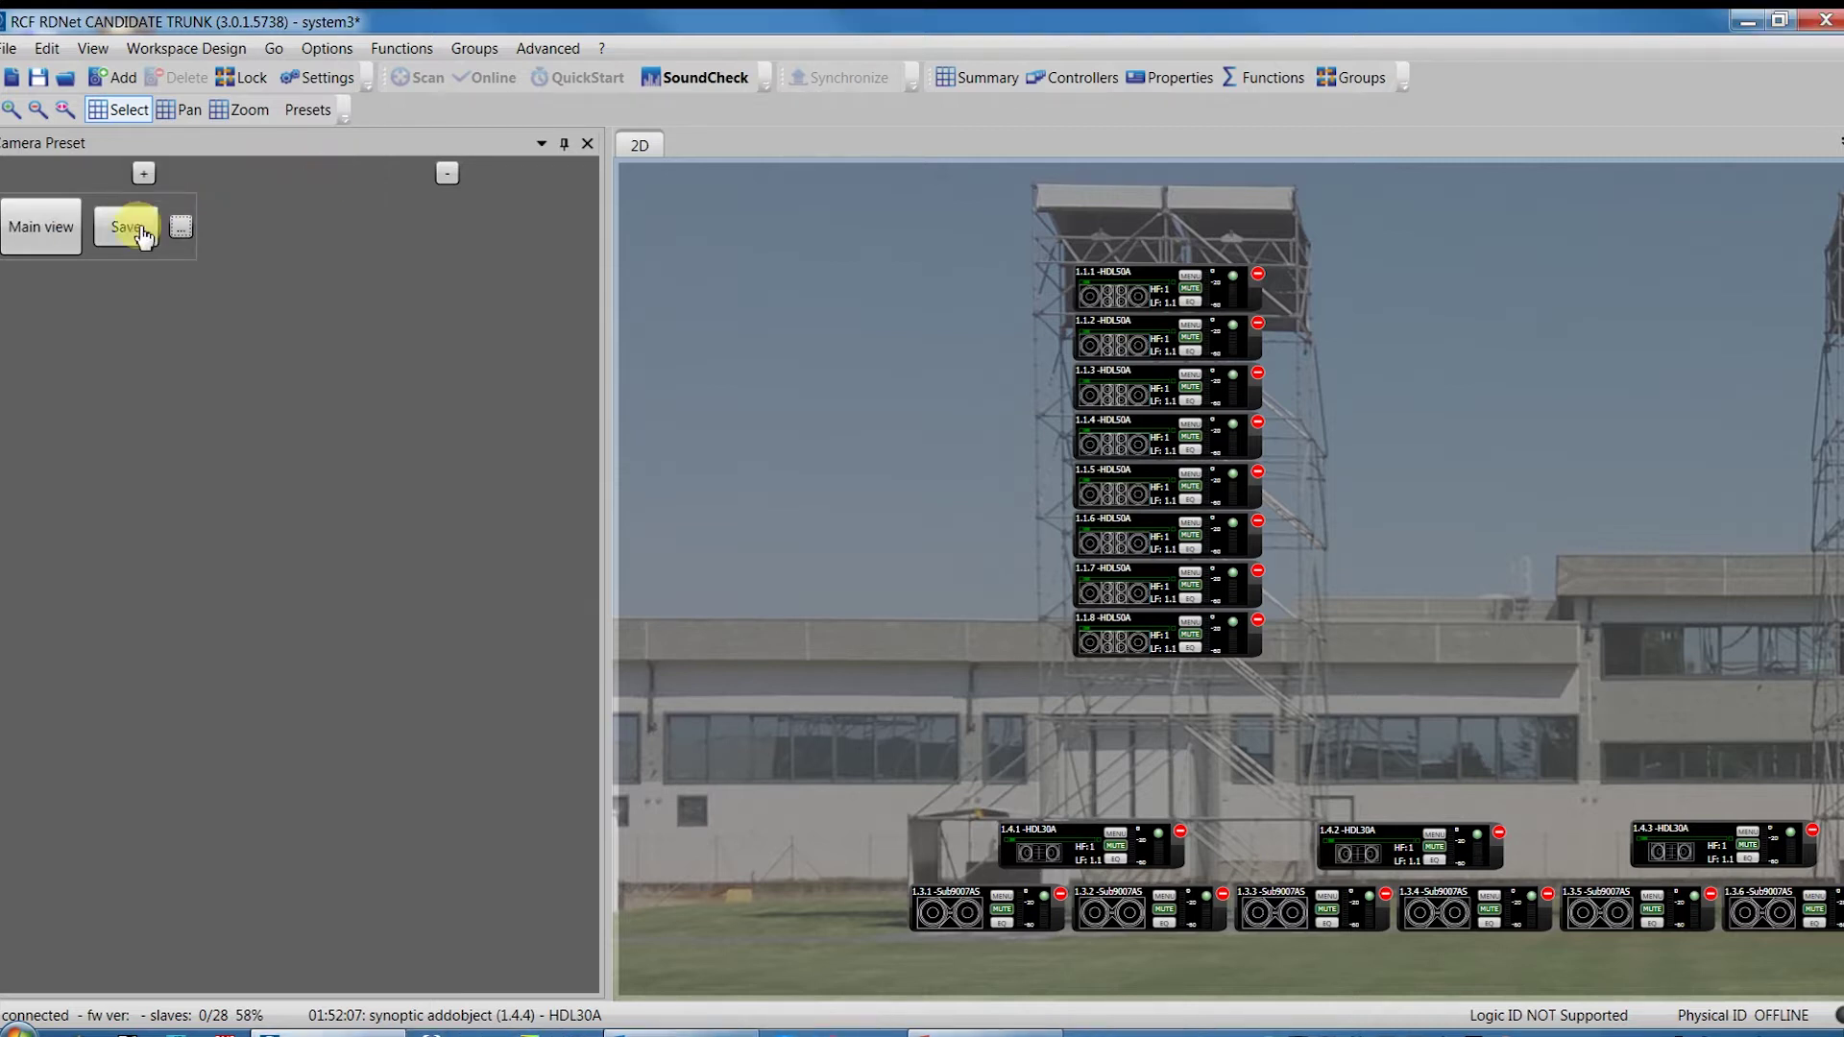
{"action": "left_click", "coordinate": [128, 228]}
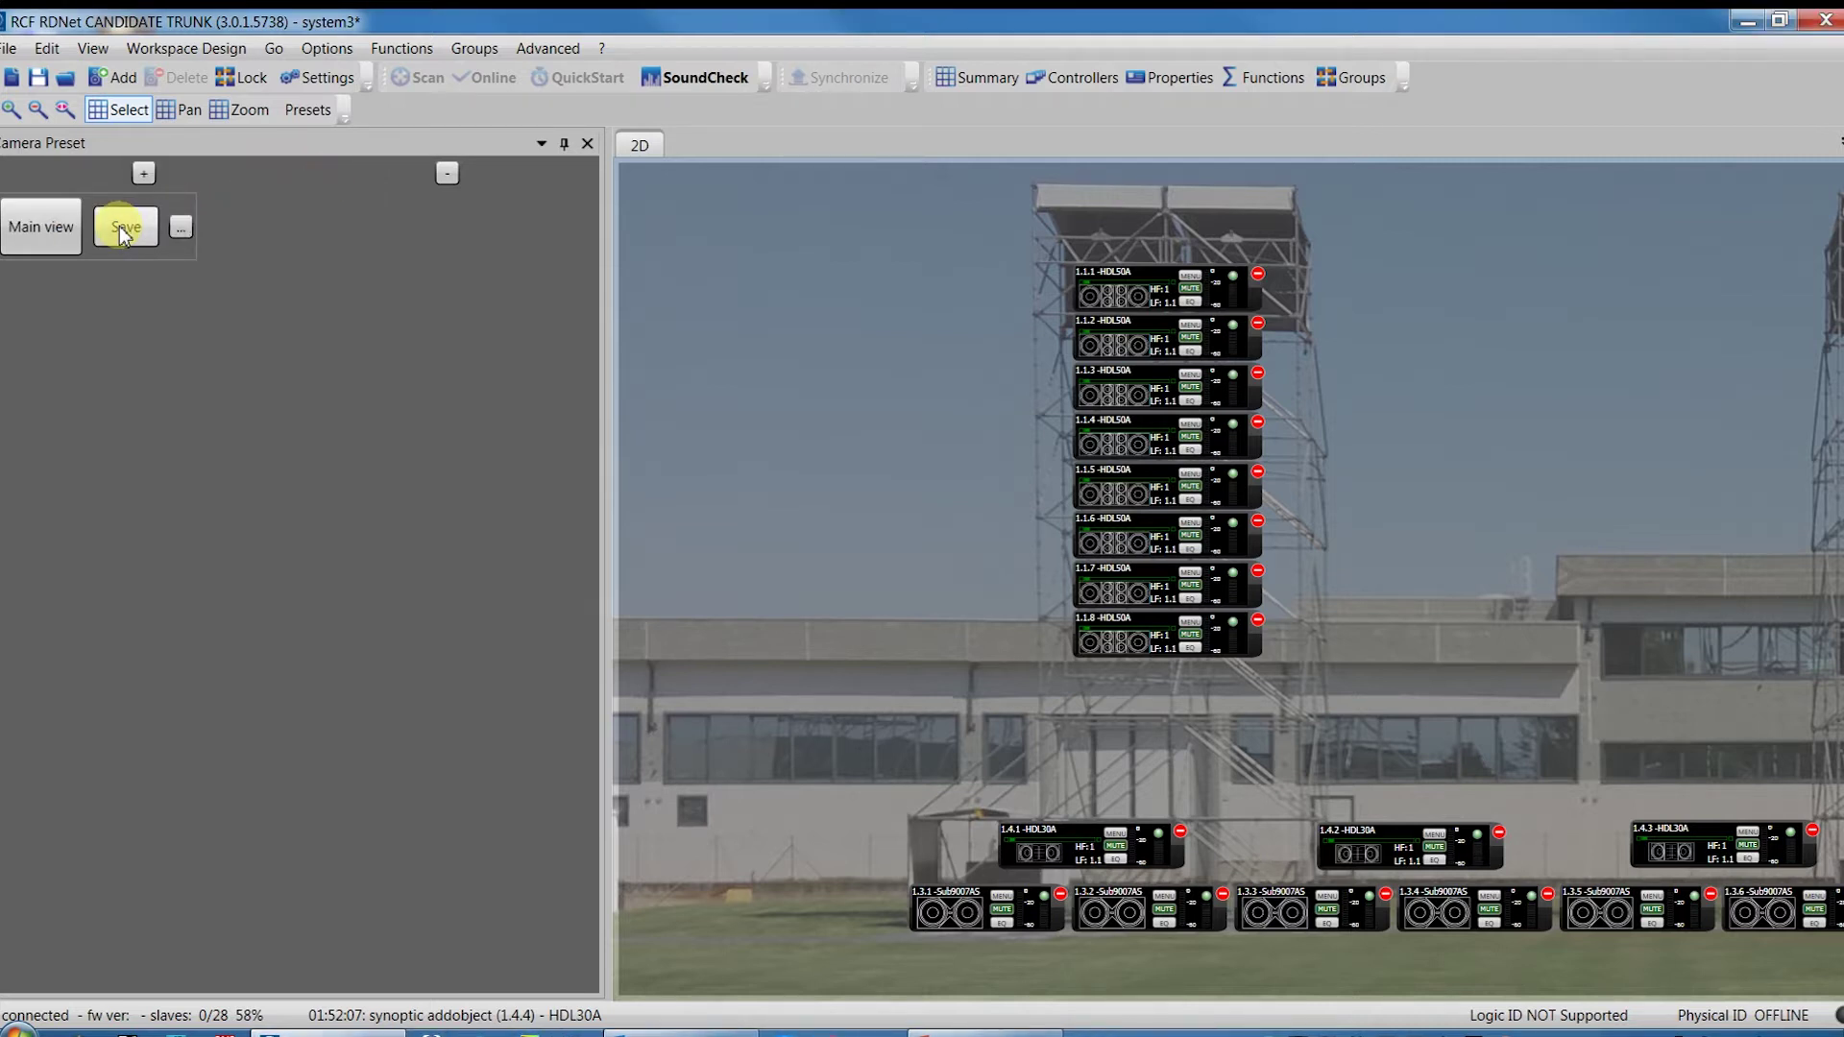
Step: Zoom out and reopen the camera presets panel
{"action": "left_click", "coordinate": [587, 145]}
{"action": "scroll", "coordinate": [857, 327], "scroll_direction": "down", "scroll_amount": 5}
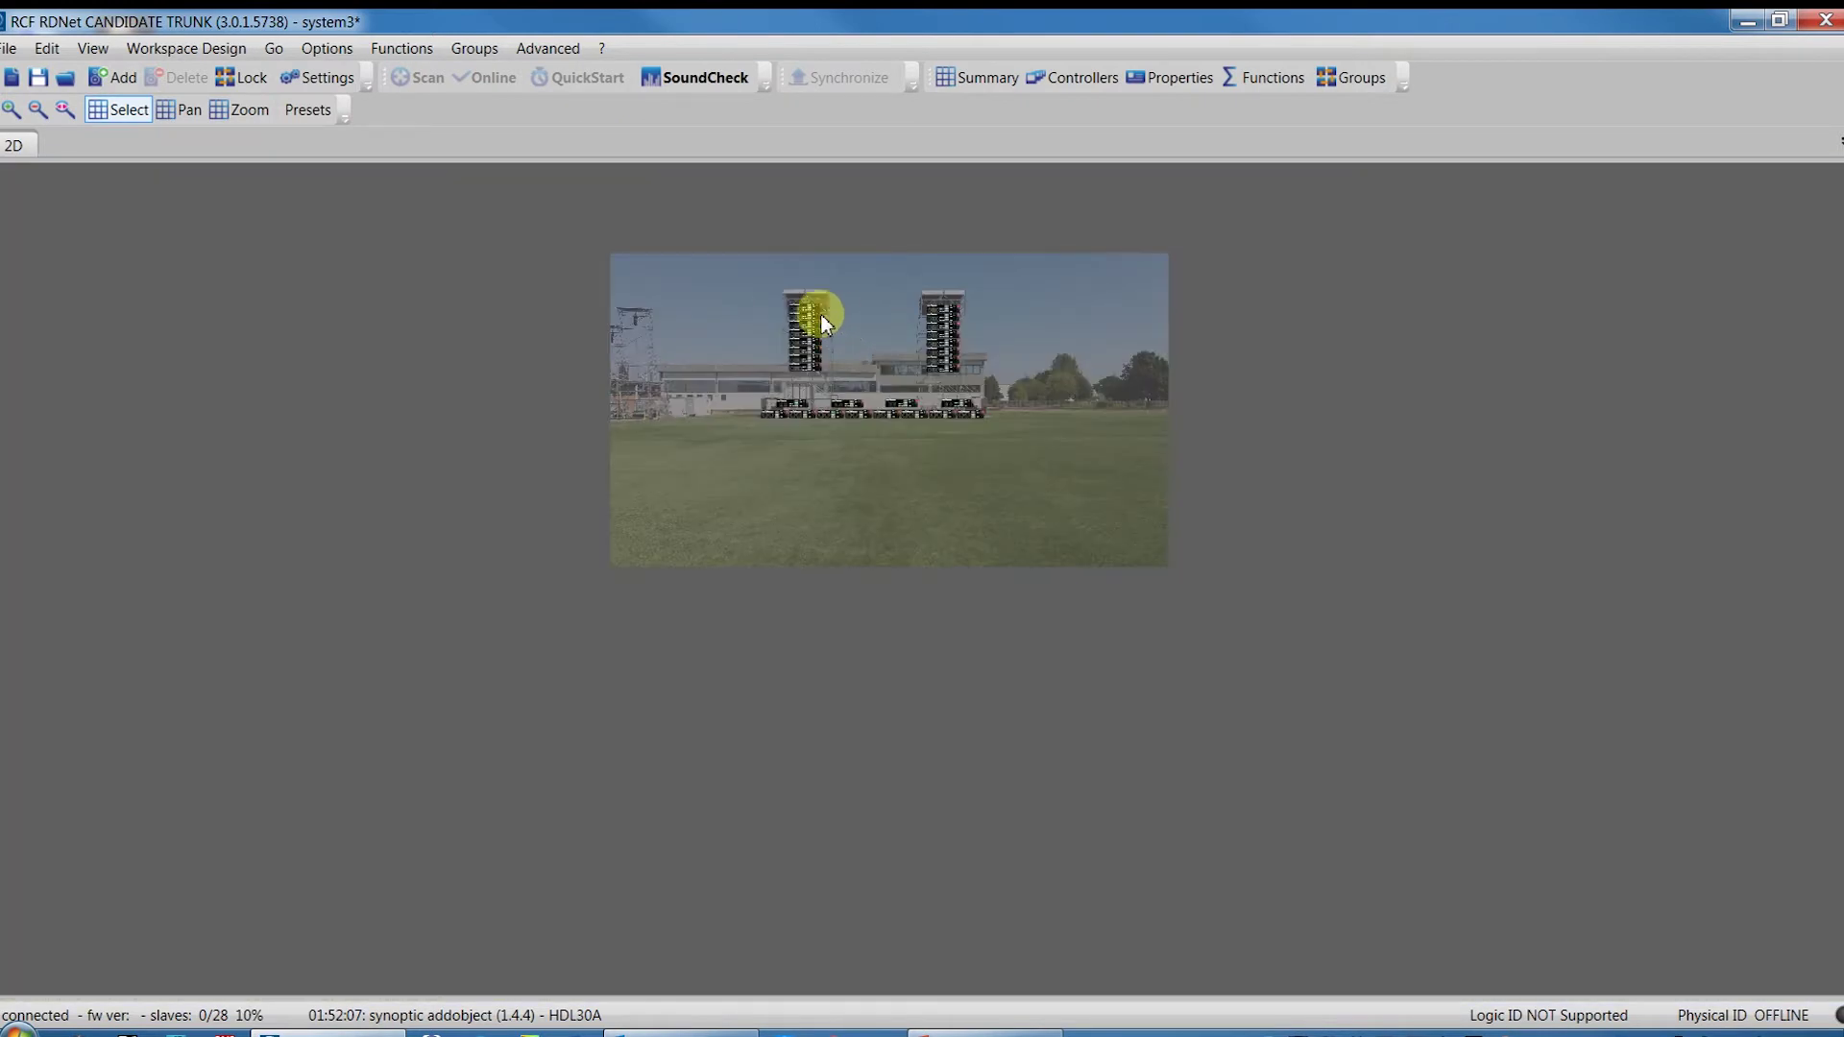
{"action": "left_click", "coordinate": [301, 113]}
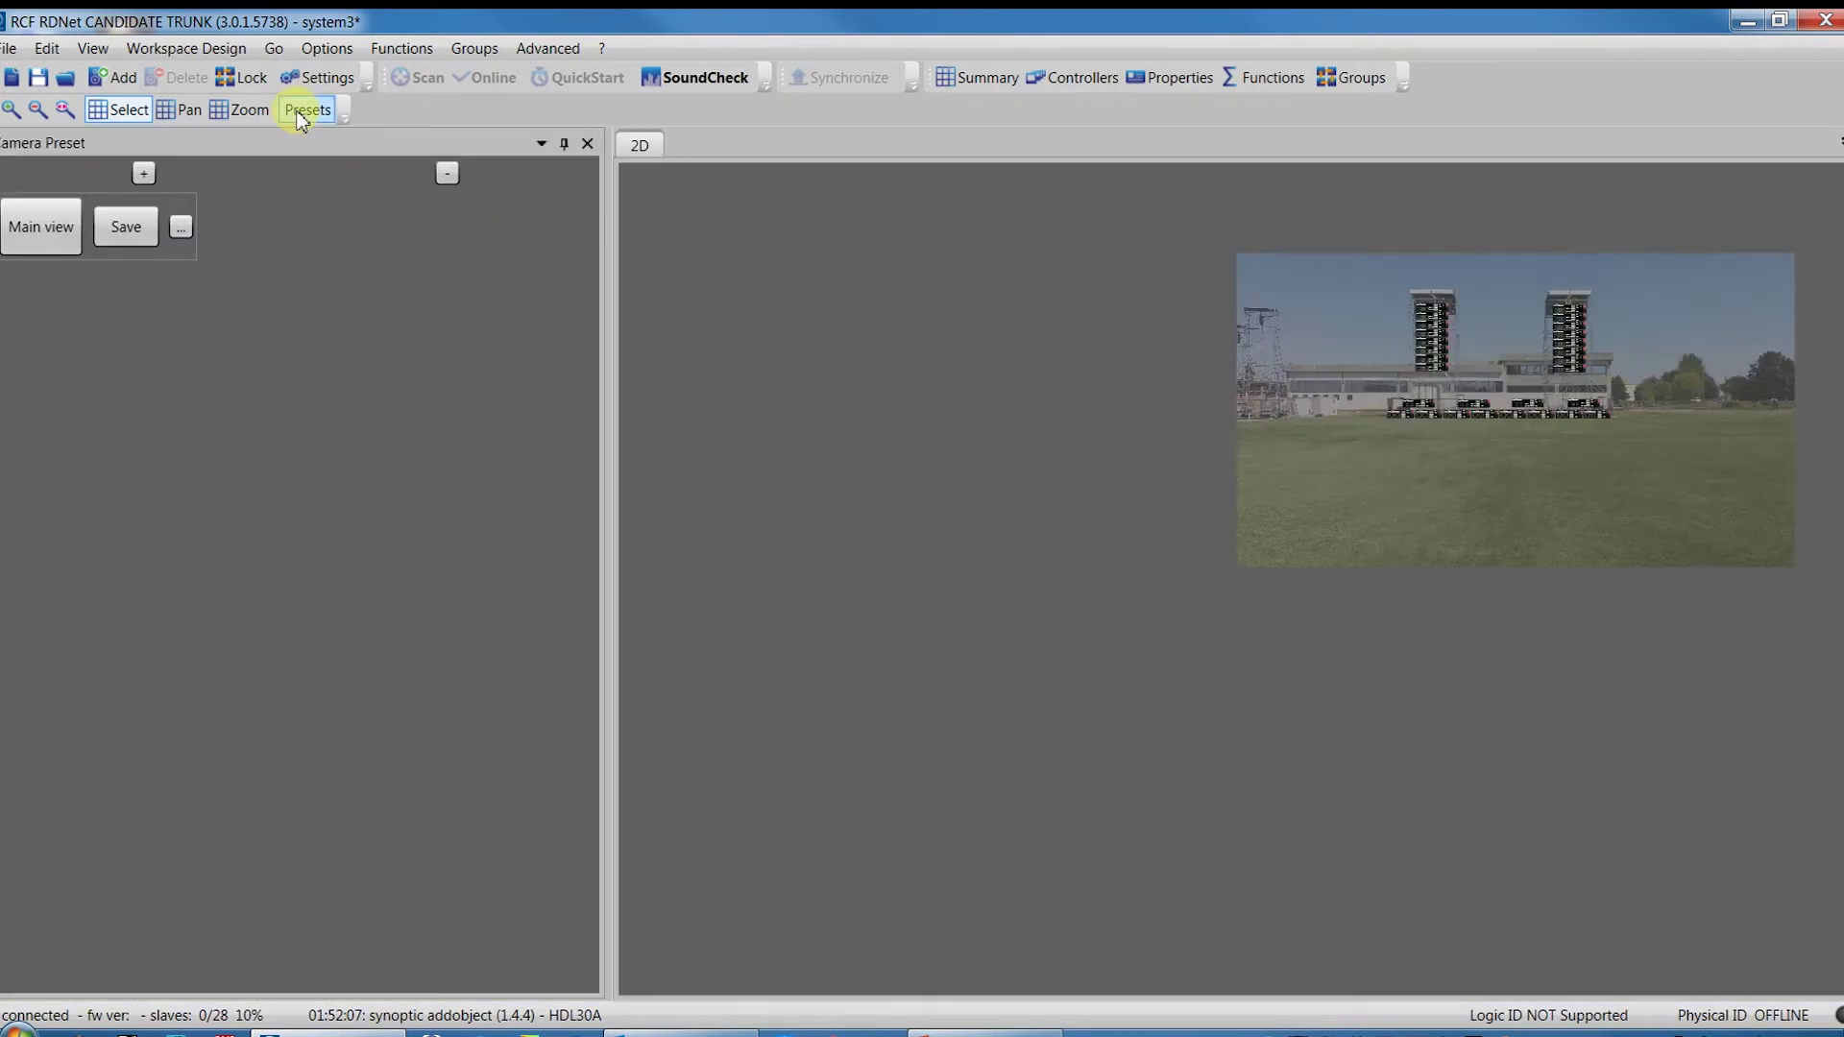
Step: Return to the Main view preset and lock the speaker layout
{"action": "left_click", "coordinate": [41, 226]}
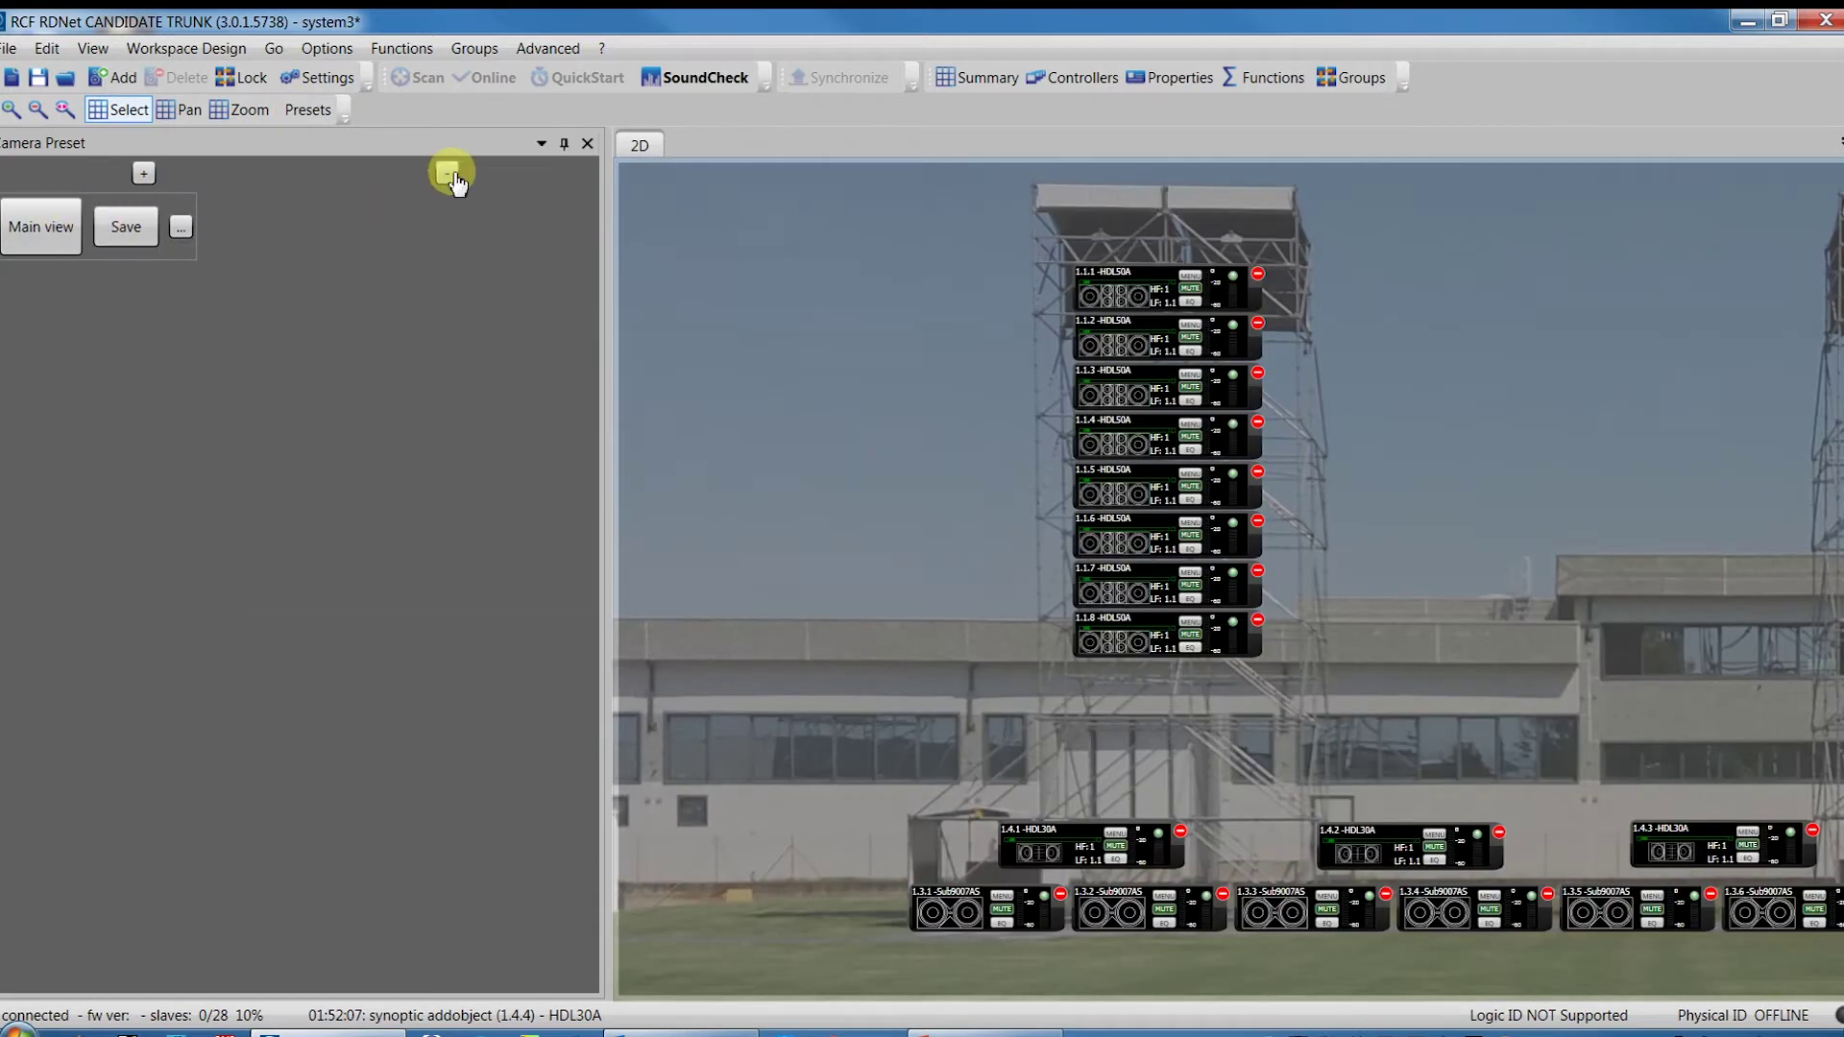
{"action": "left_click", "coordinate": [587, 145]}
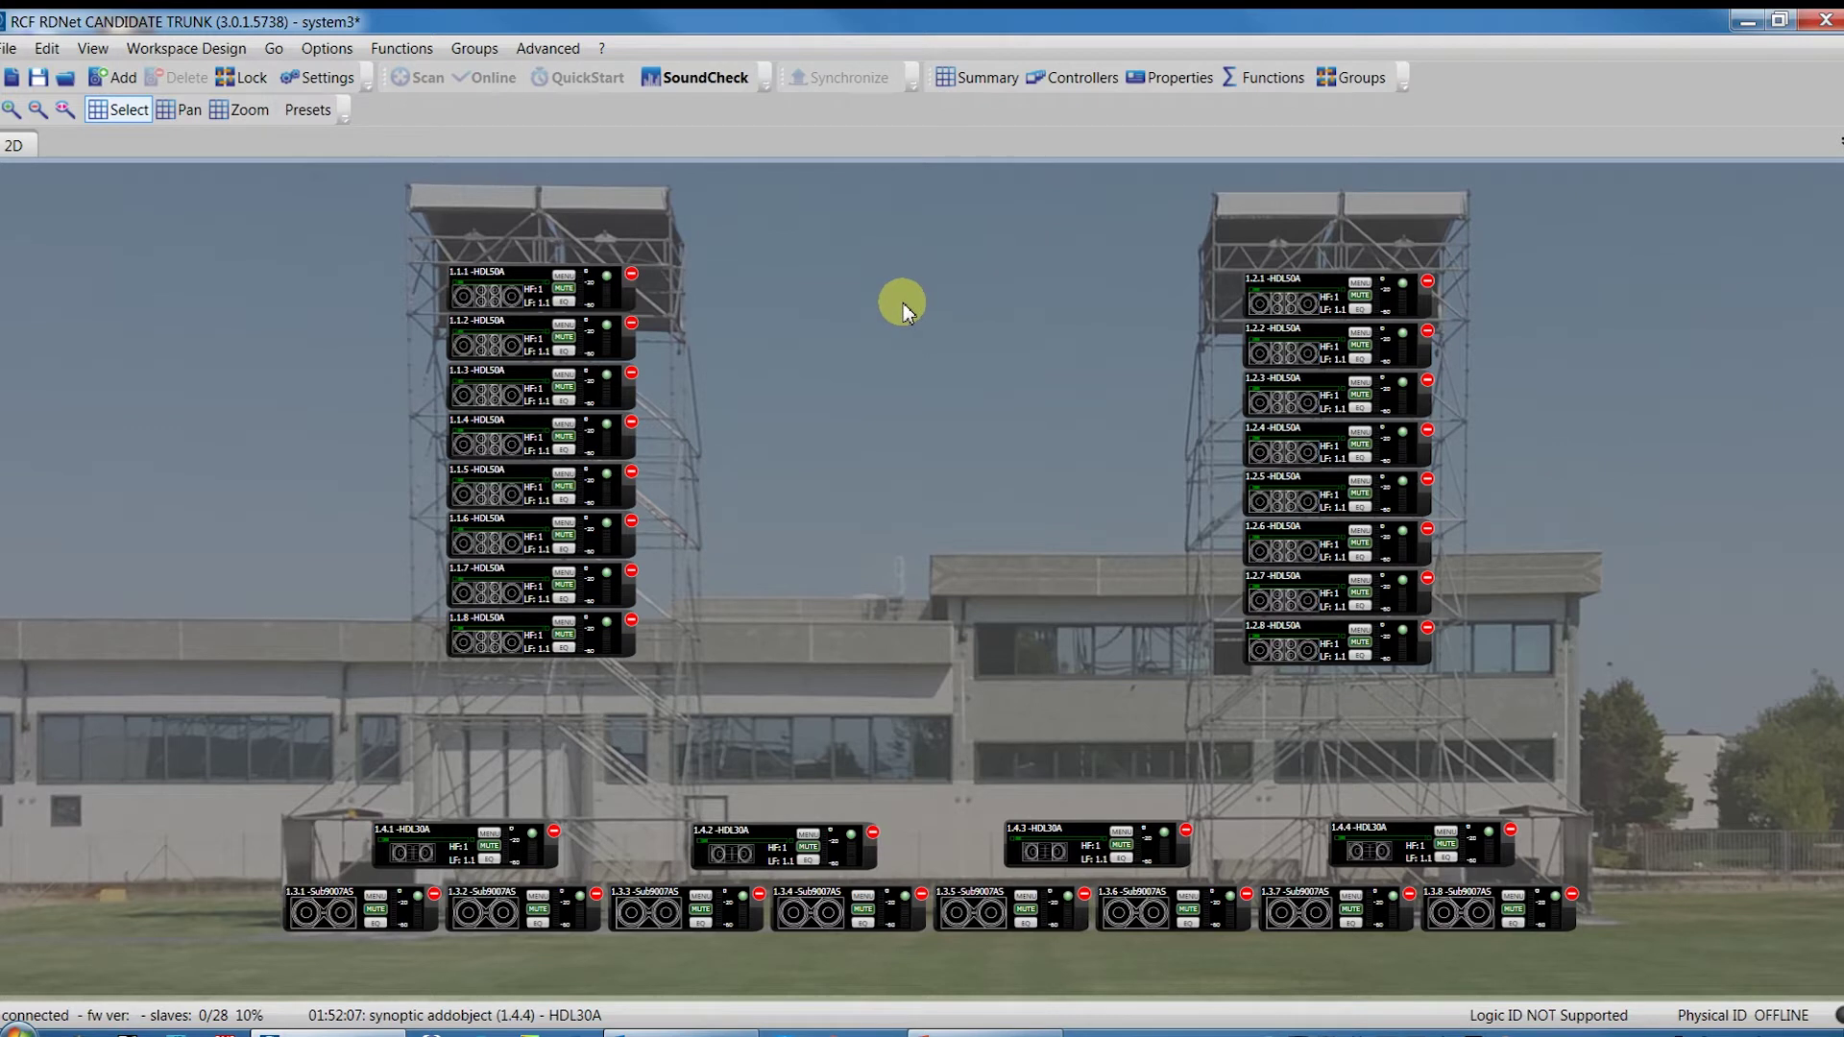
{"action": "left_click", "coordinate": [245, 83]}
Step: Click speakers 1.1.1–1.1.3 and 1.4.2–1.4.4 to confirm they stay in place
{"action": "left_click", "coordinate": [486, 272]}
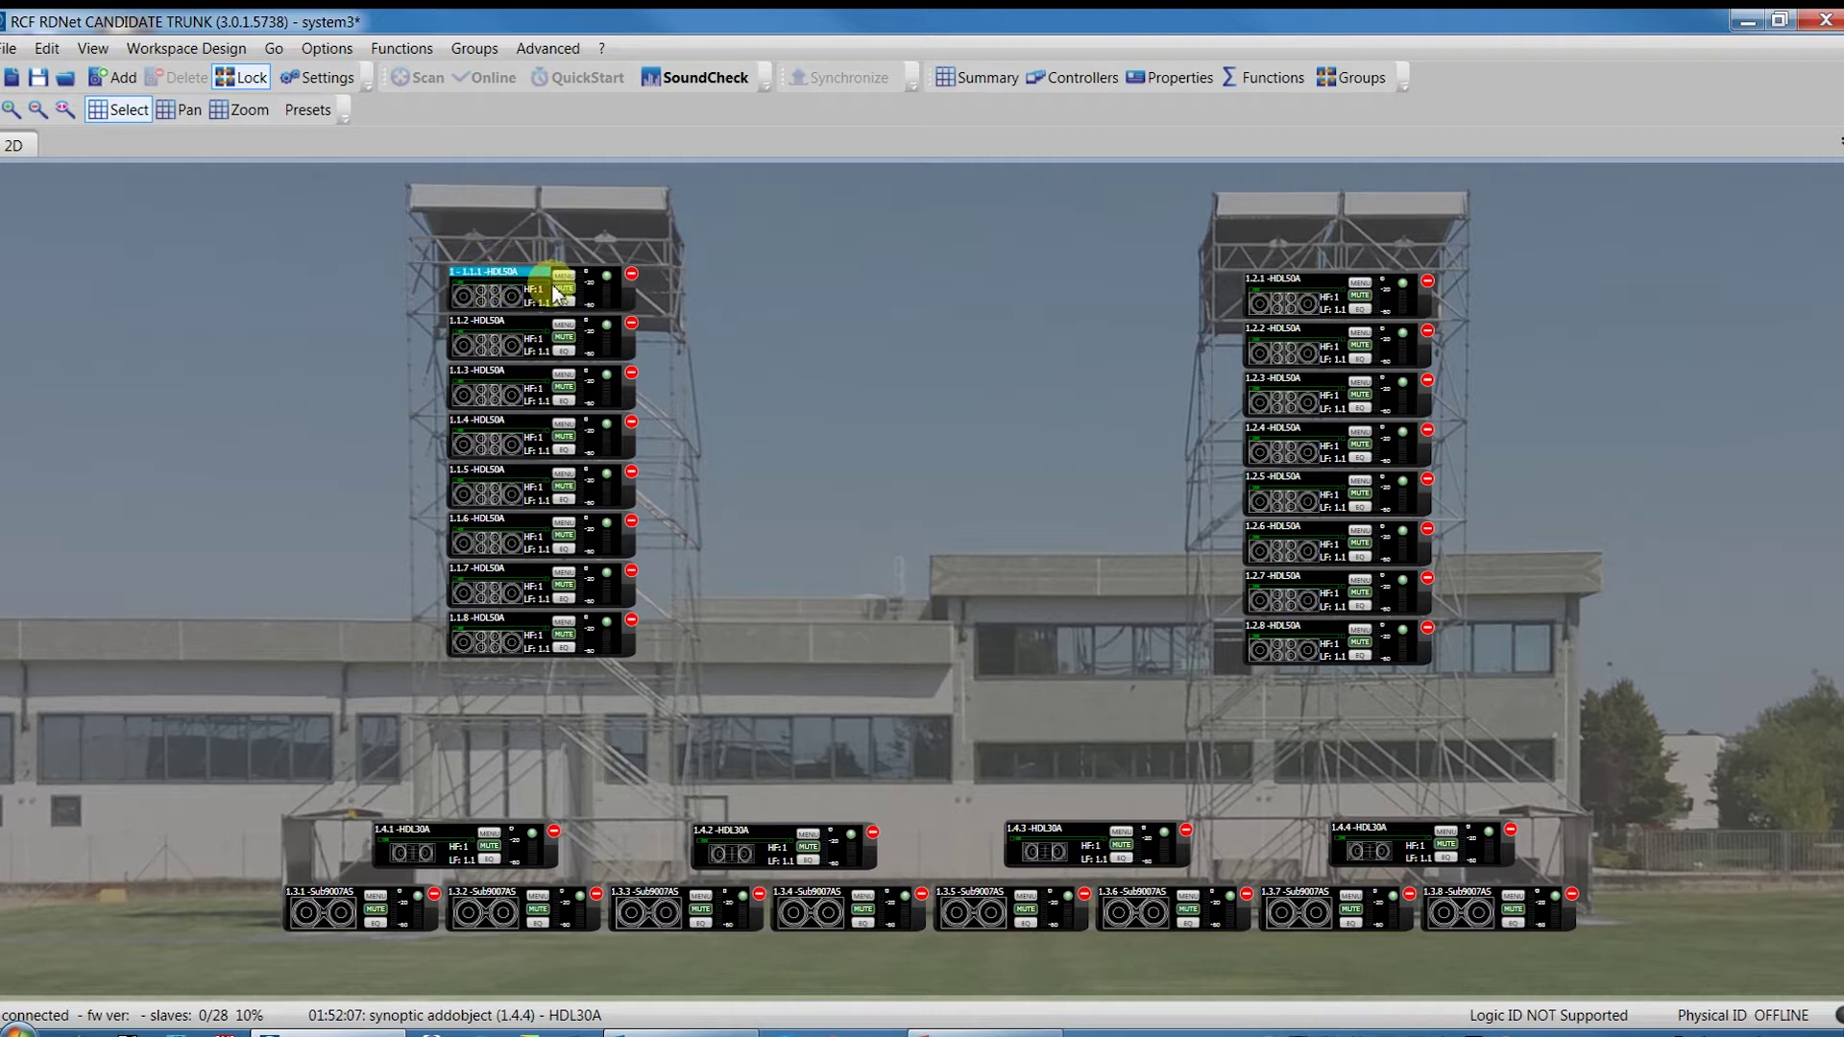
{"action": "left_click", "coordinate": [494, 321]}
{"action": "left_click", "coordinate": [504, 382]}
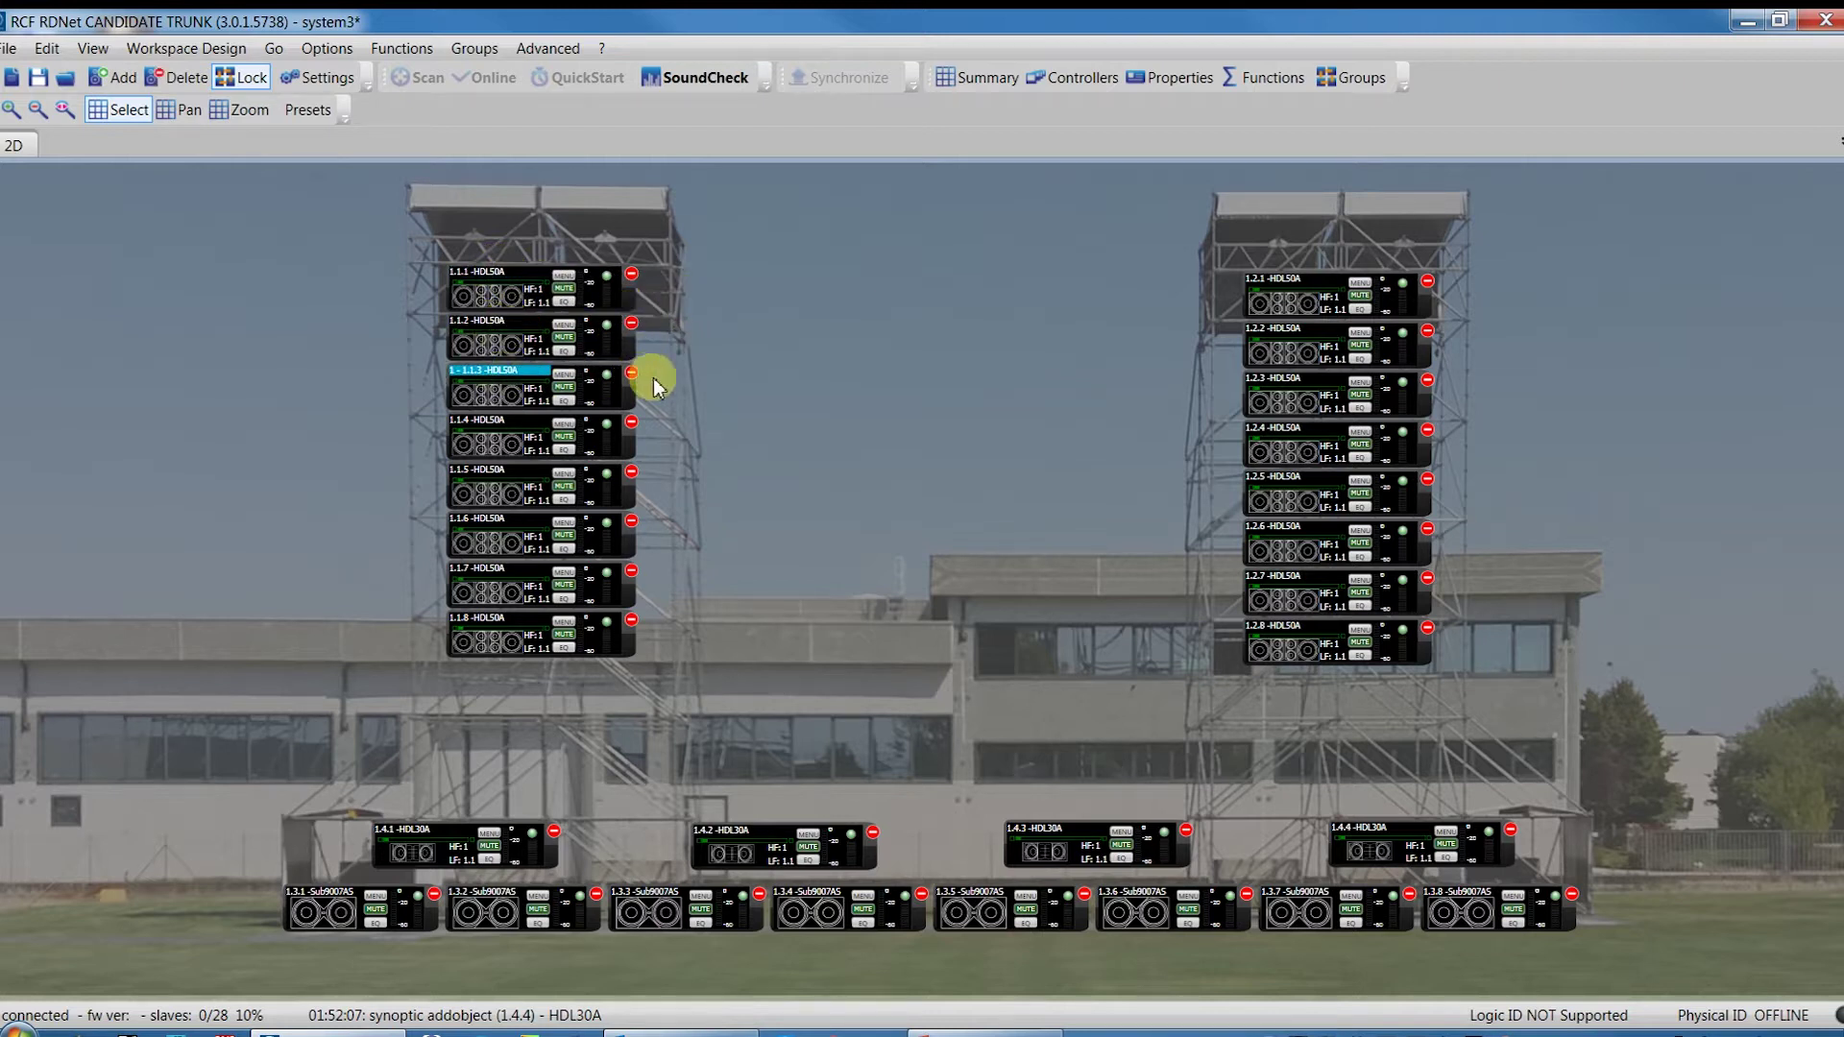
{"action": "left_click", "coordinate": [746, 832]}
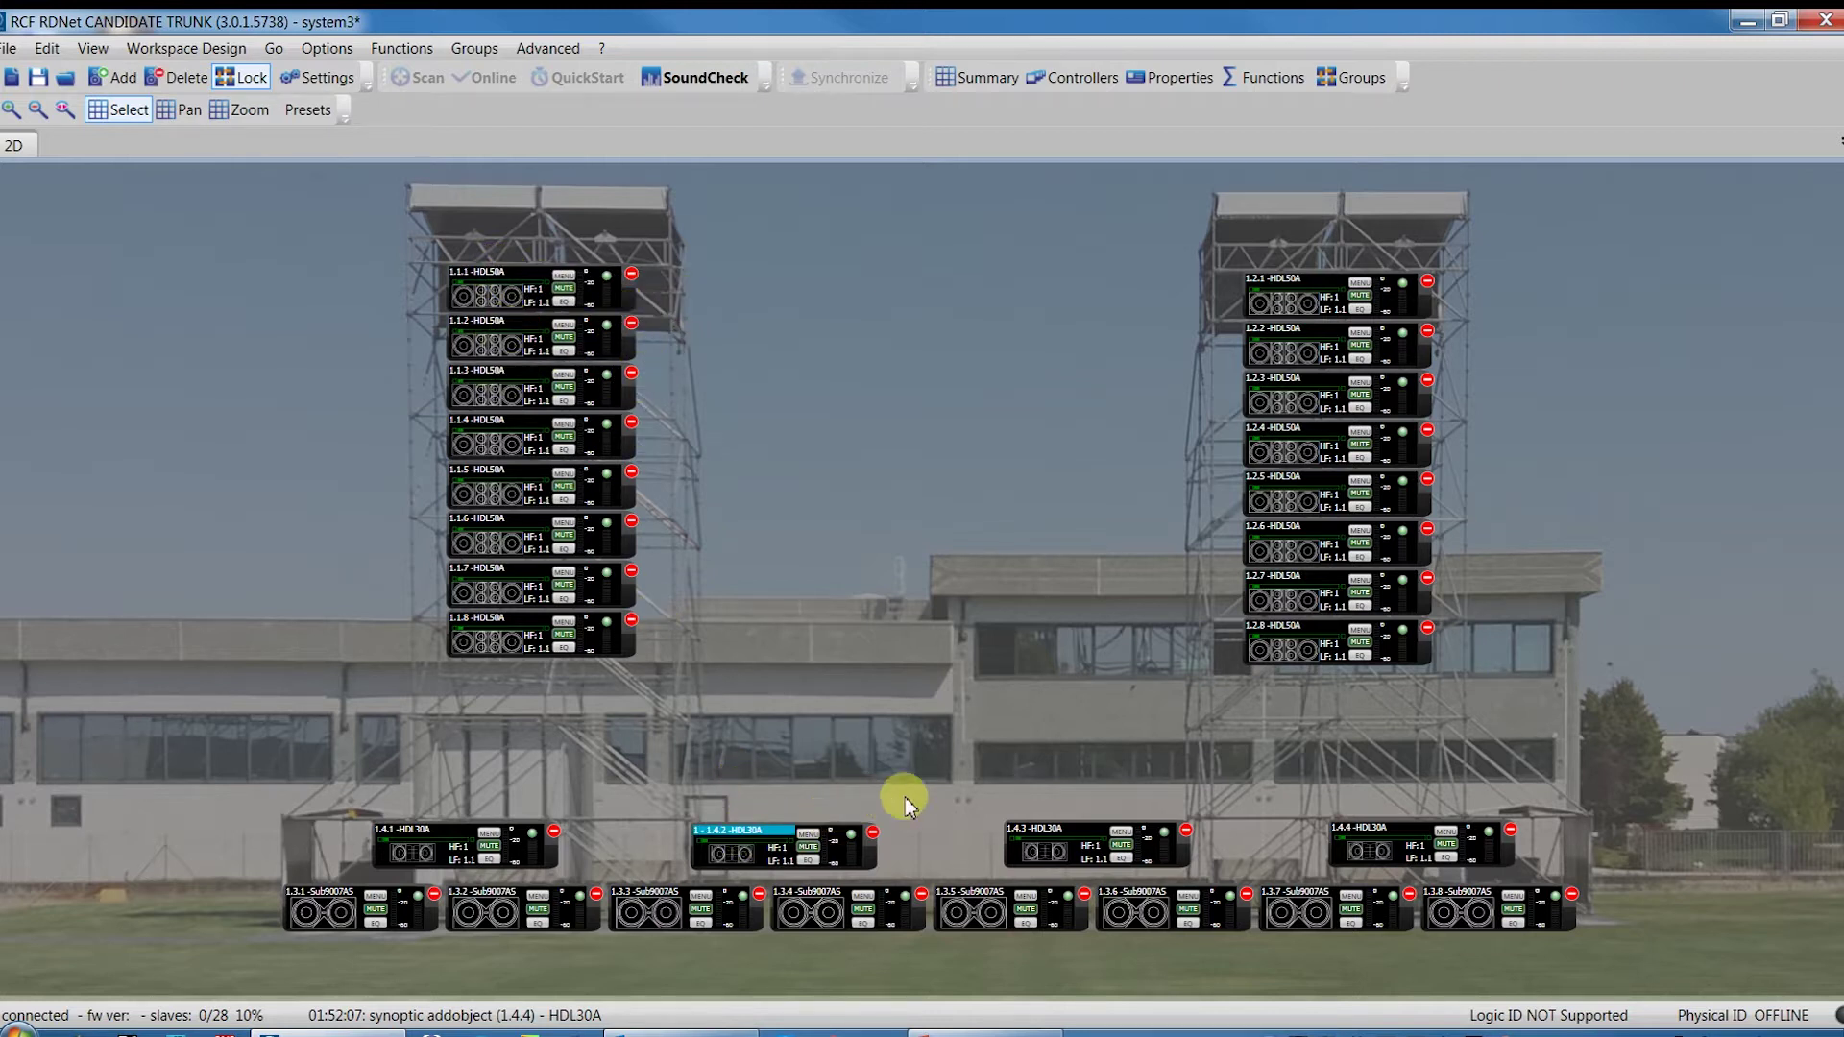
{"action": "left_click", "coordinate": [1045, 832]}
{"action": "left_click", "coordinate": [1388, 828]}
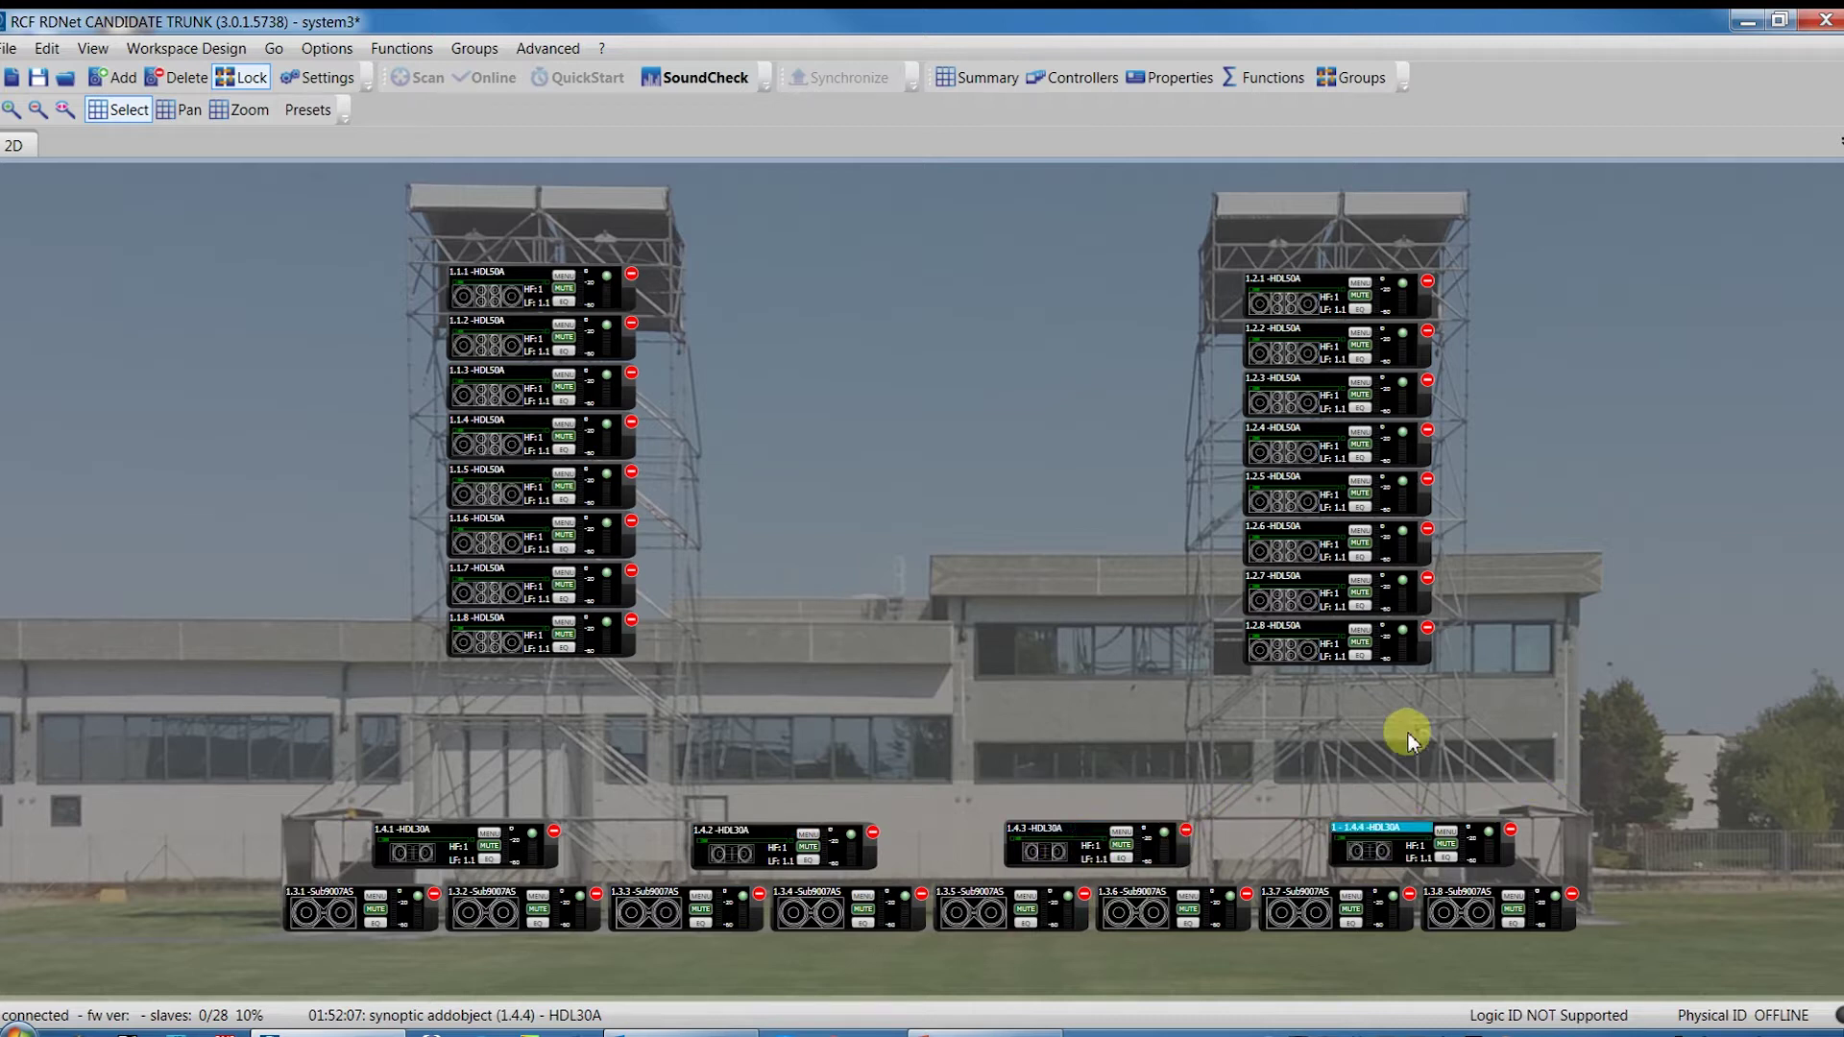
{"action": "left_click", "coordinate": [930, 532]}
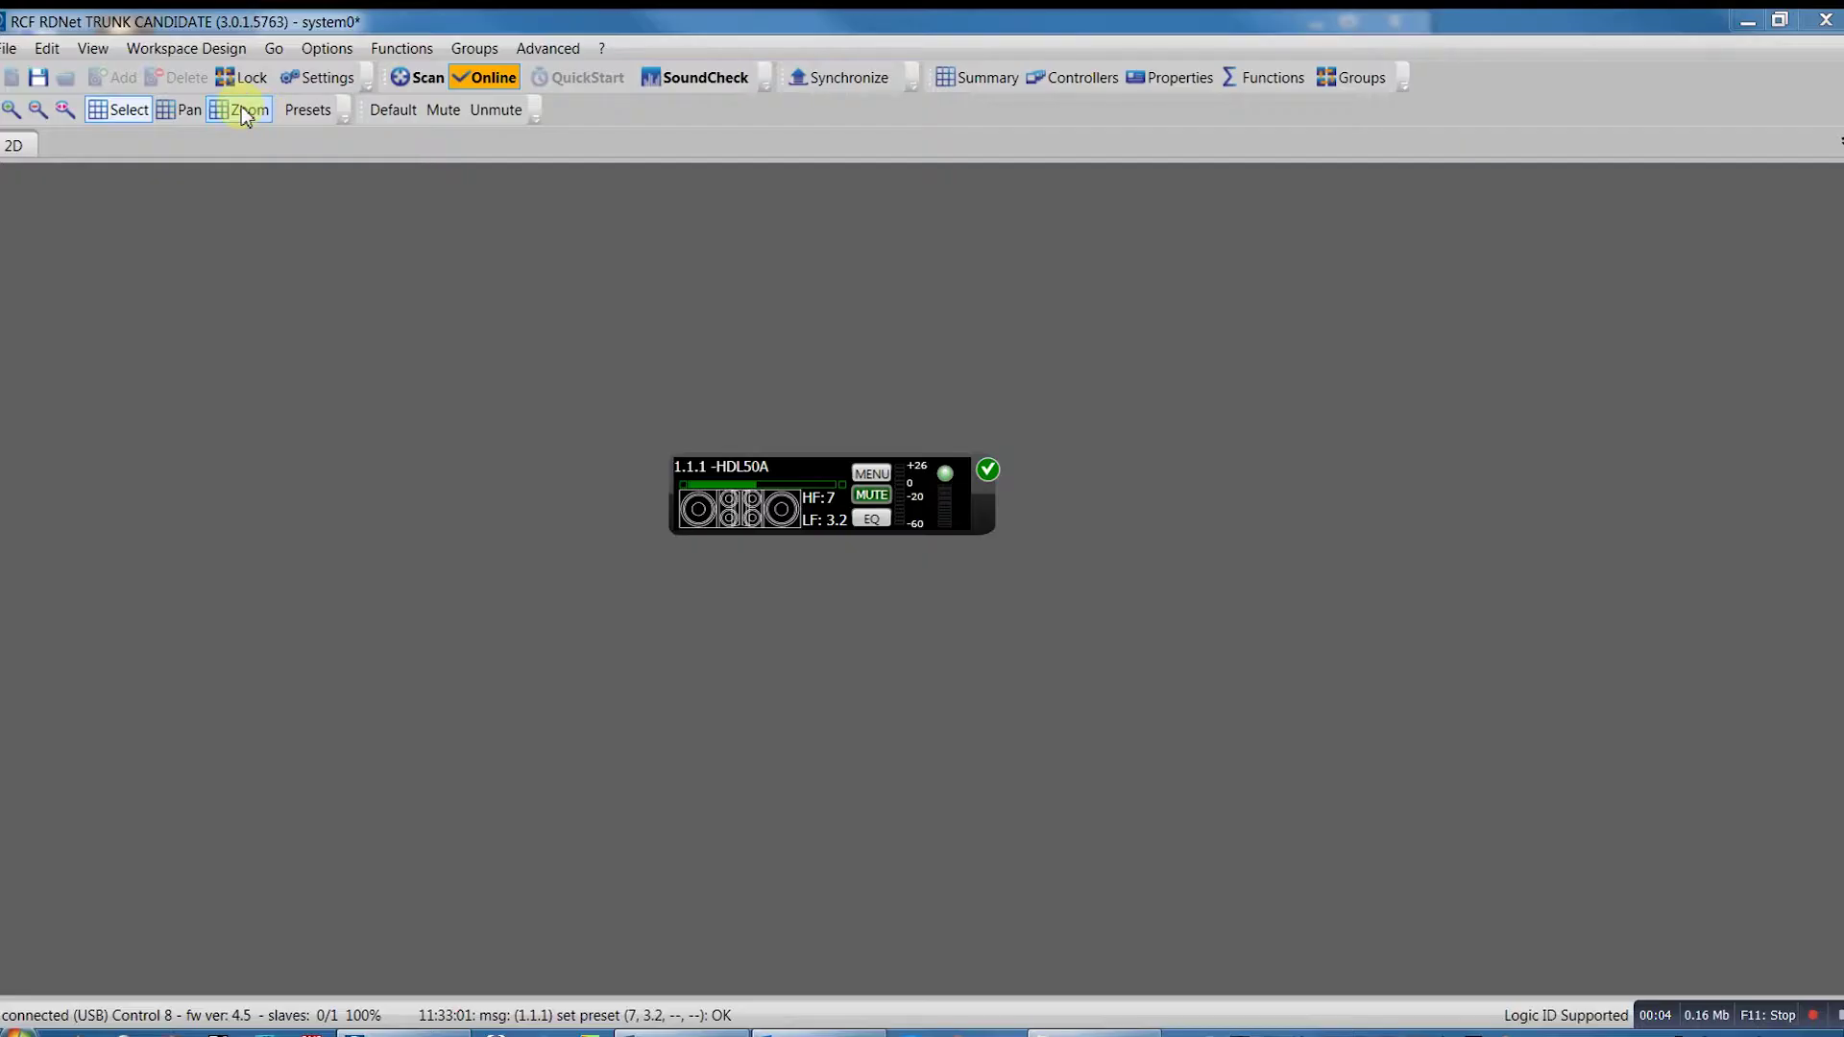
Step: Zoom in on the 1.1.1 speaker panel by dragging a zoom area around it
{"action": "left_click", "coordinate": [247, 113]}
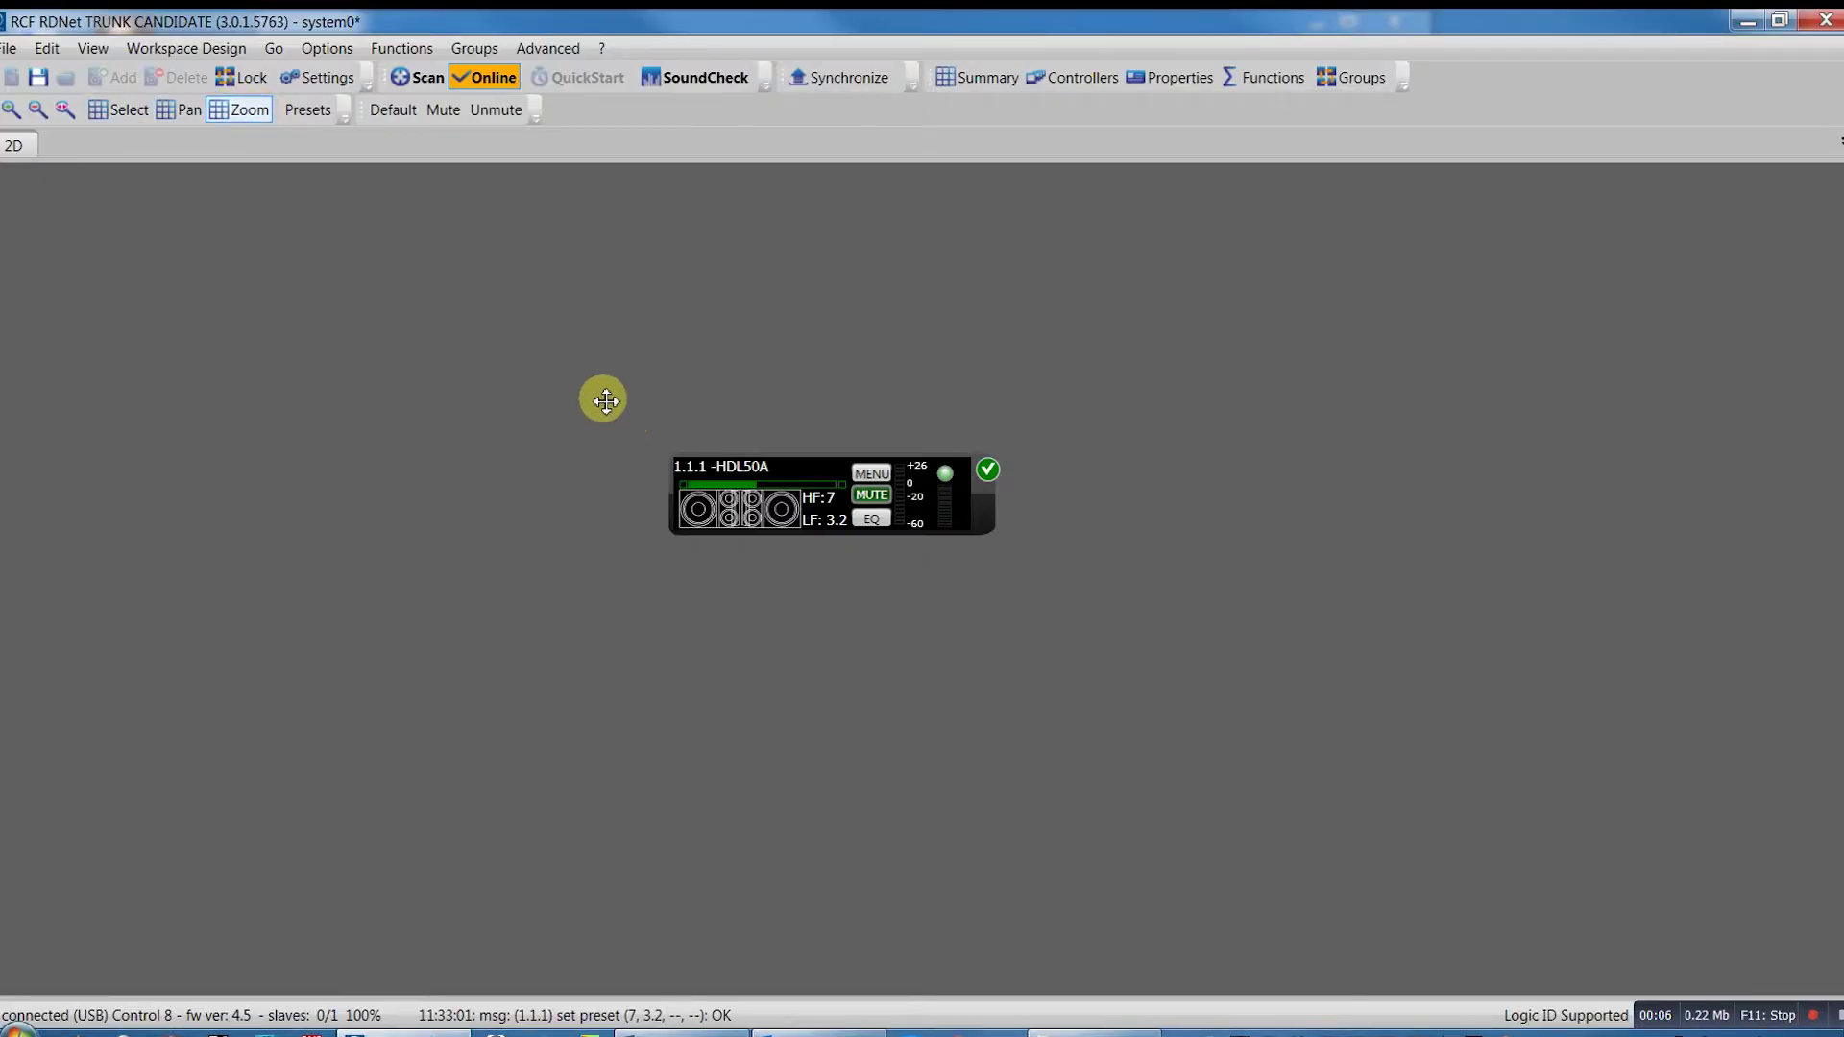
{"action": "left_click_drag", "start_coordinate": [602, 400], "coordinate": [1095, 622]}
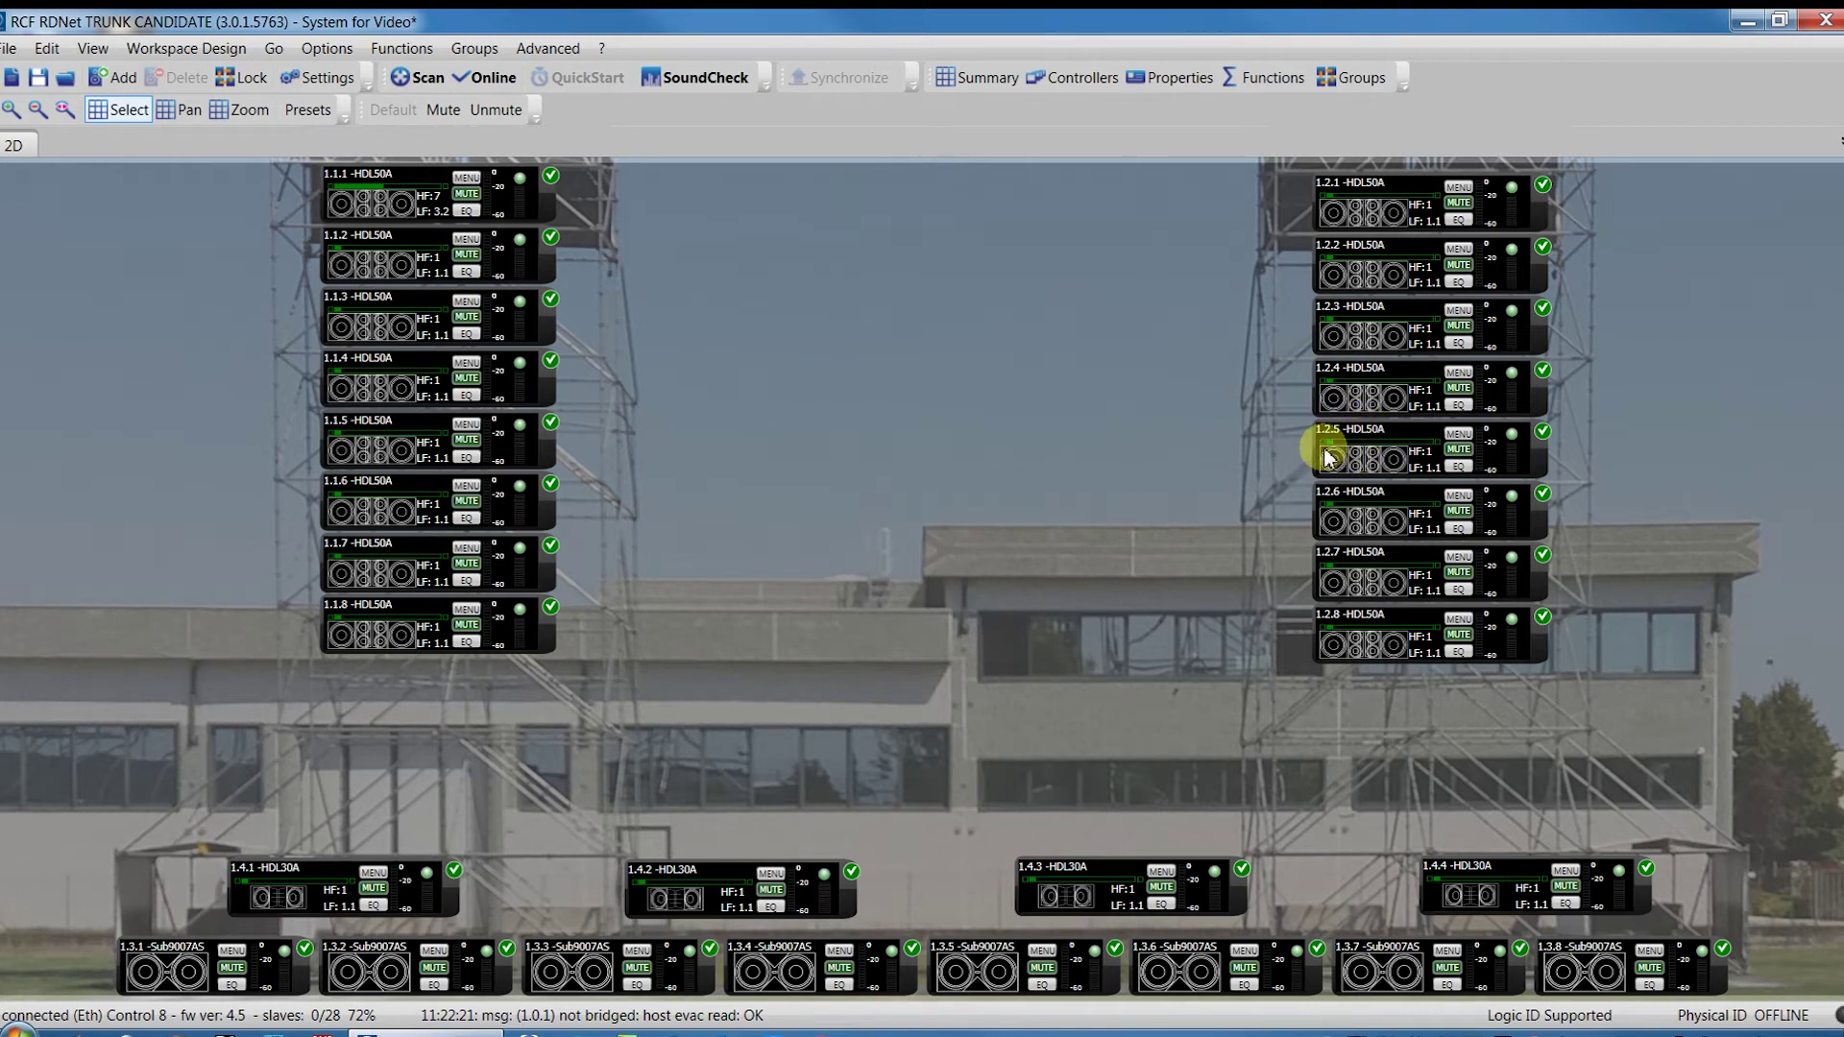
Step: Go online to match the live speakers and stop ignoring speaker 1.2.5
{"action": "left_click", "coordinate": [1343, 441]}
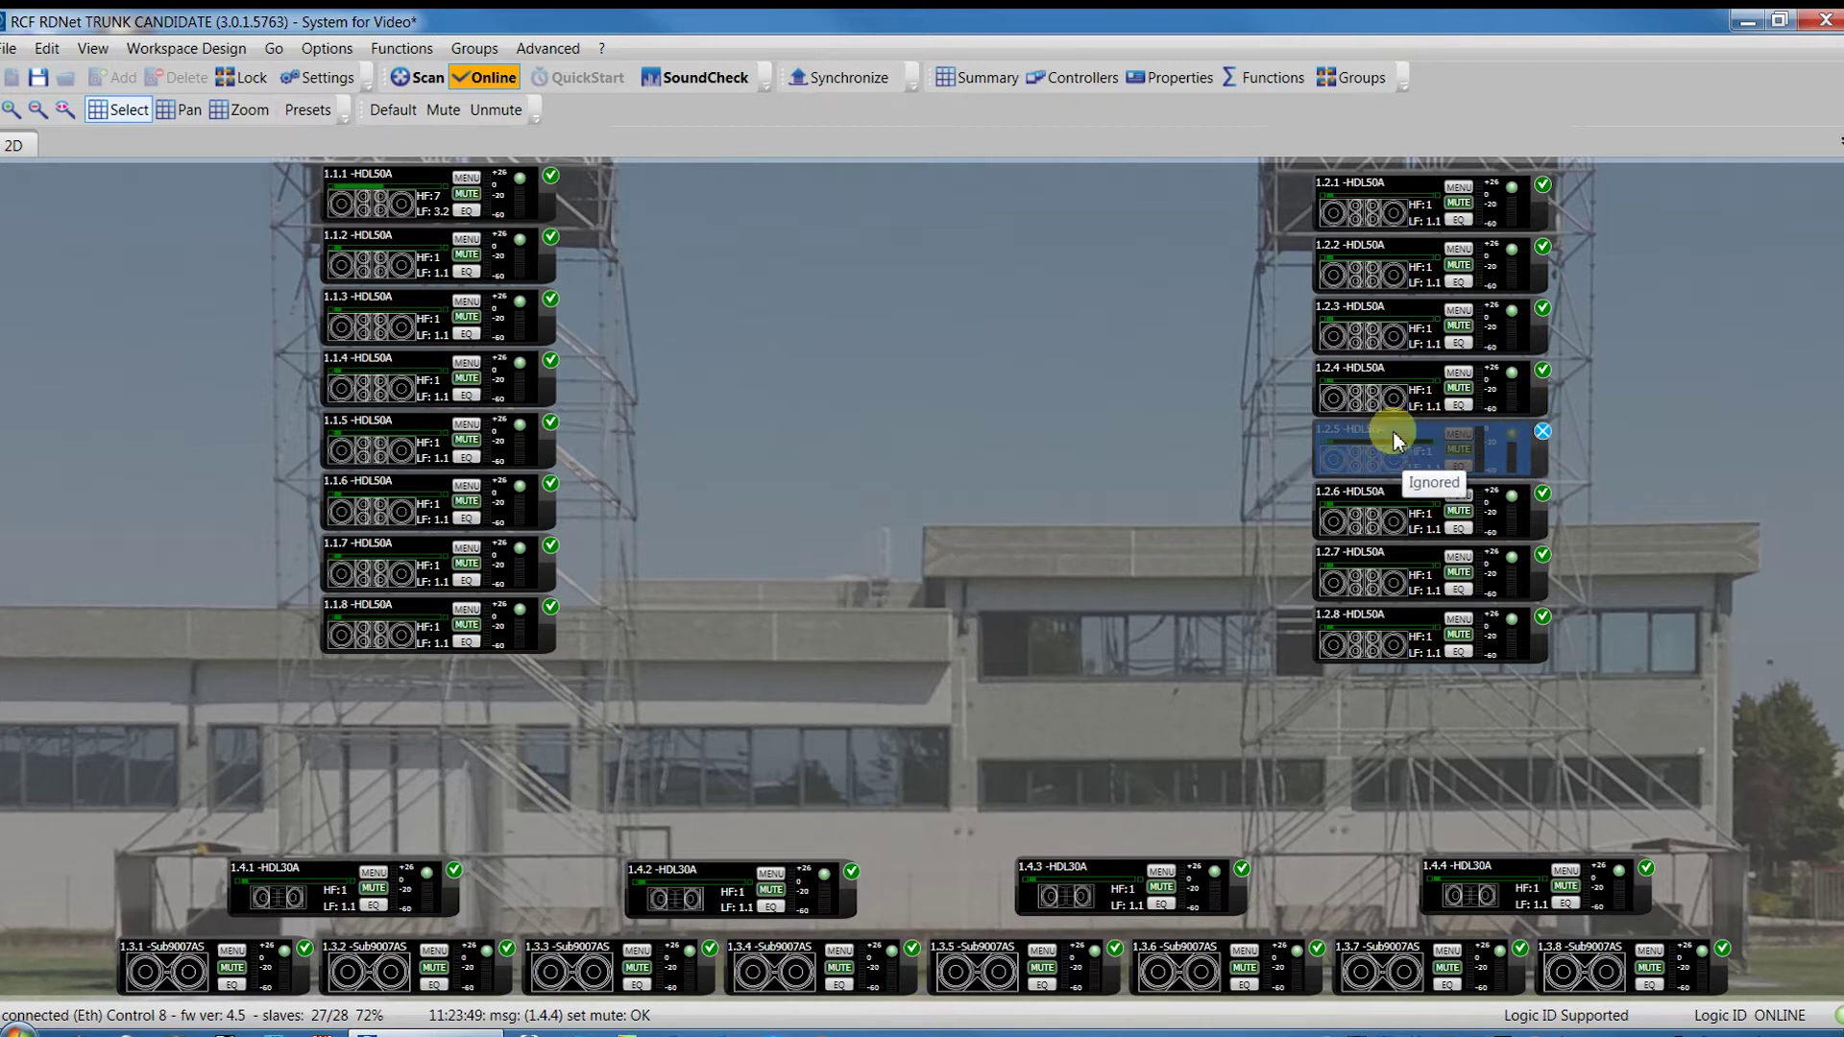
{"action": "left_click", "coordinate": [1543, 432]}
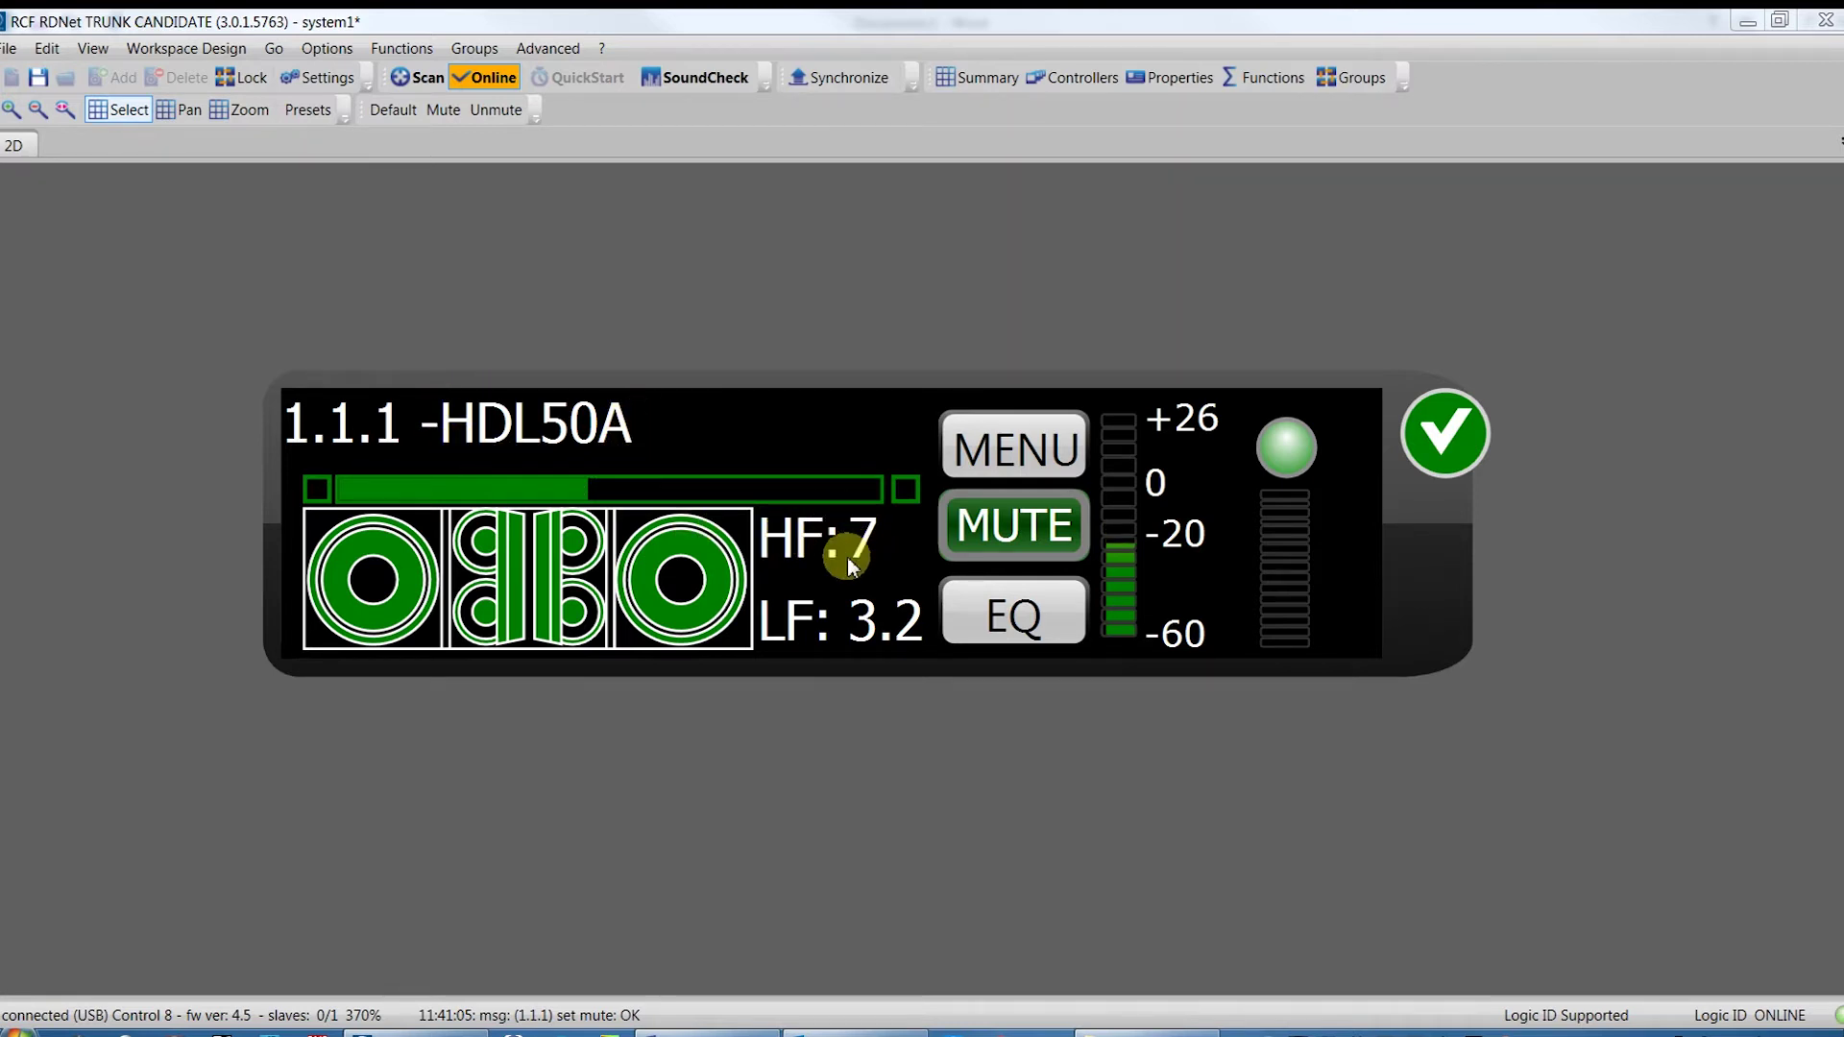
{"action": "left_click", "coordinate": [1009, 533]}
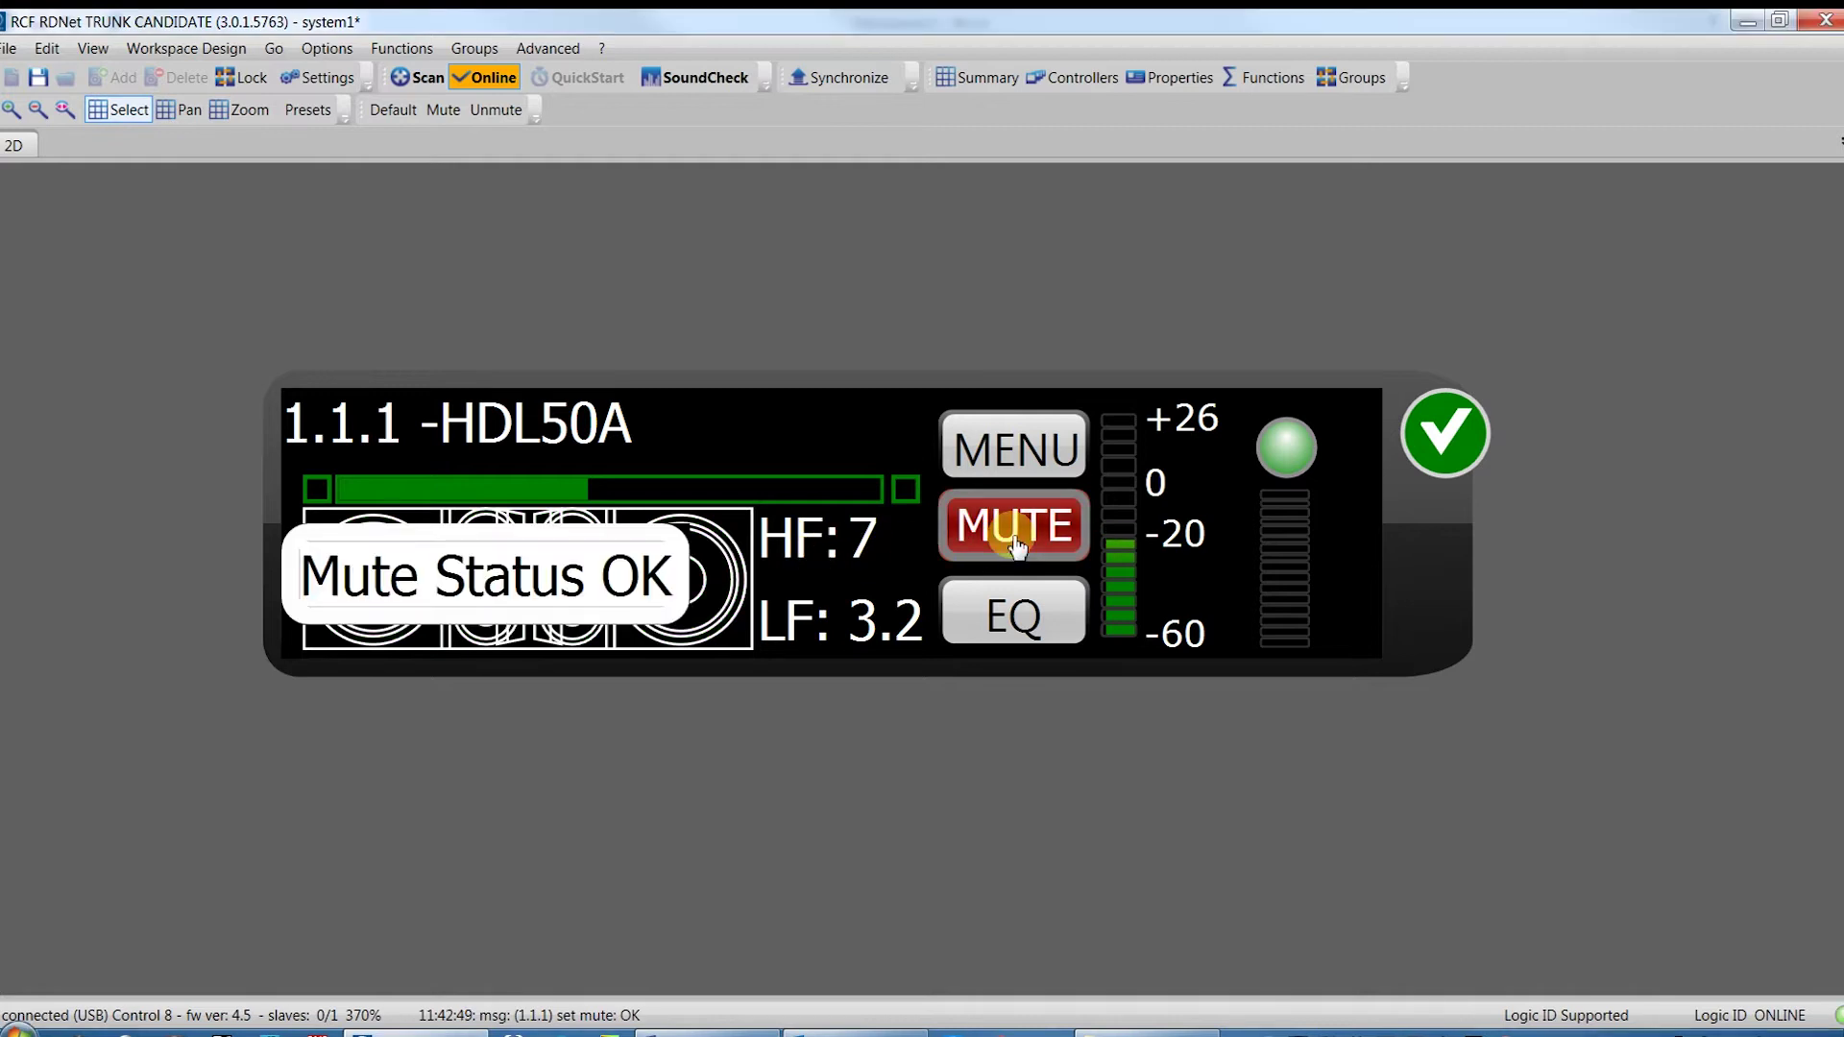
{"action": "left_click", "coordinate": [1016, 544]}
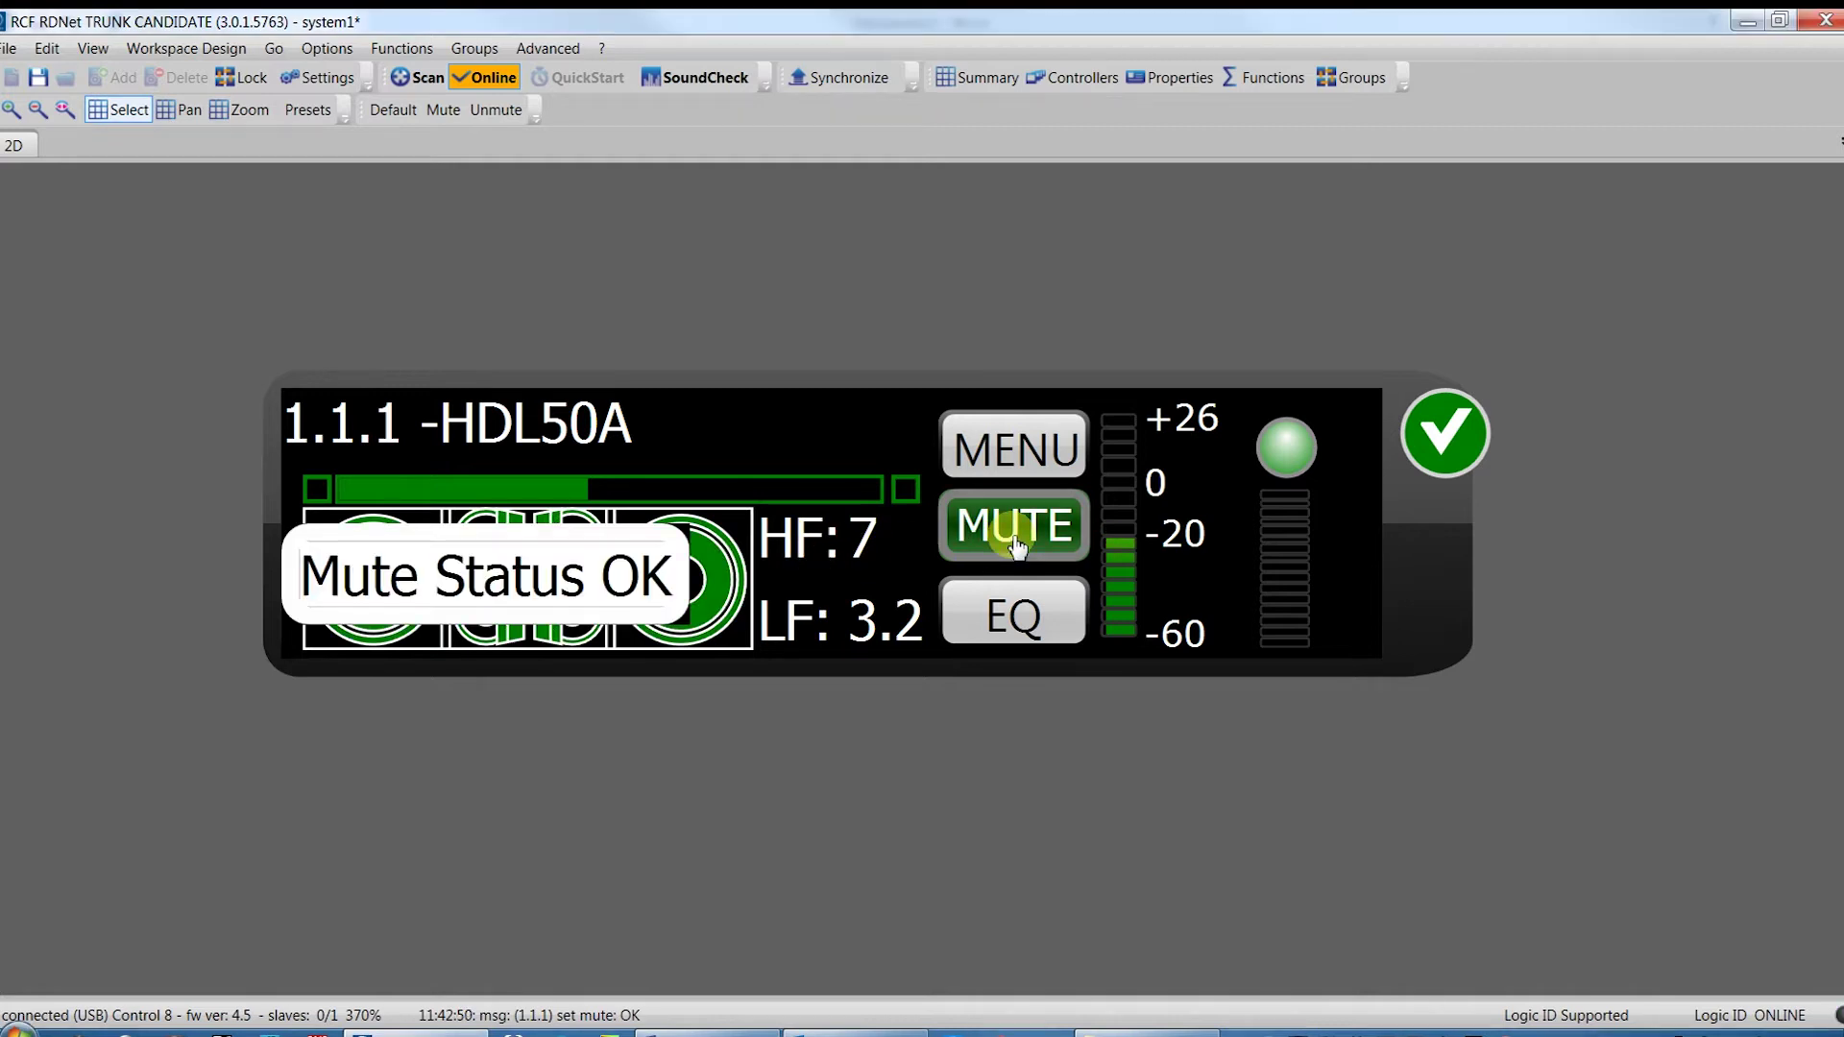
{"action": "left_click", "coordinate": [1016, 455]}
{"action": "left_click", "coordinate": [987, 409]}
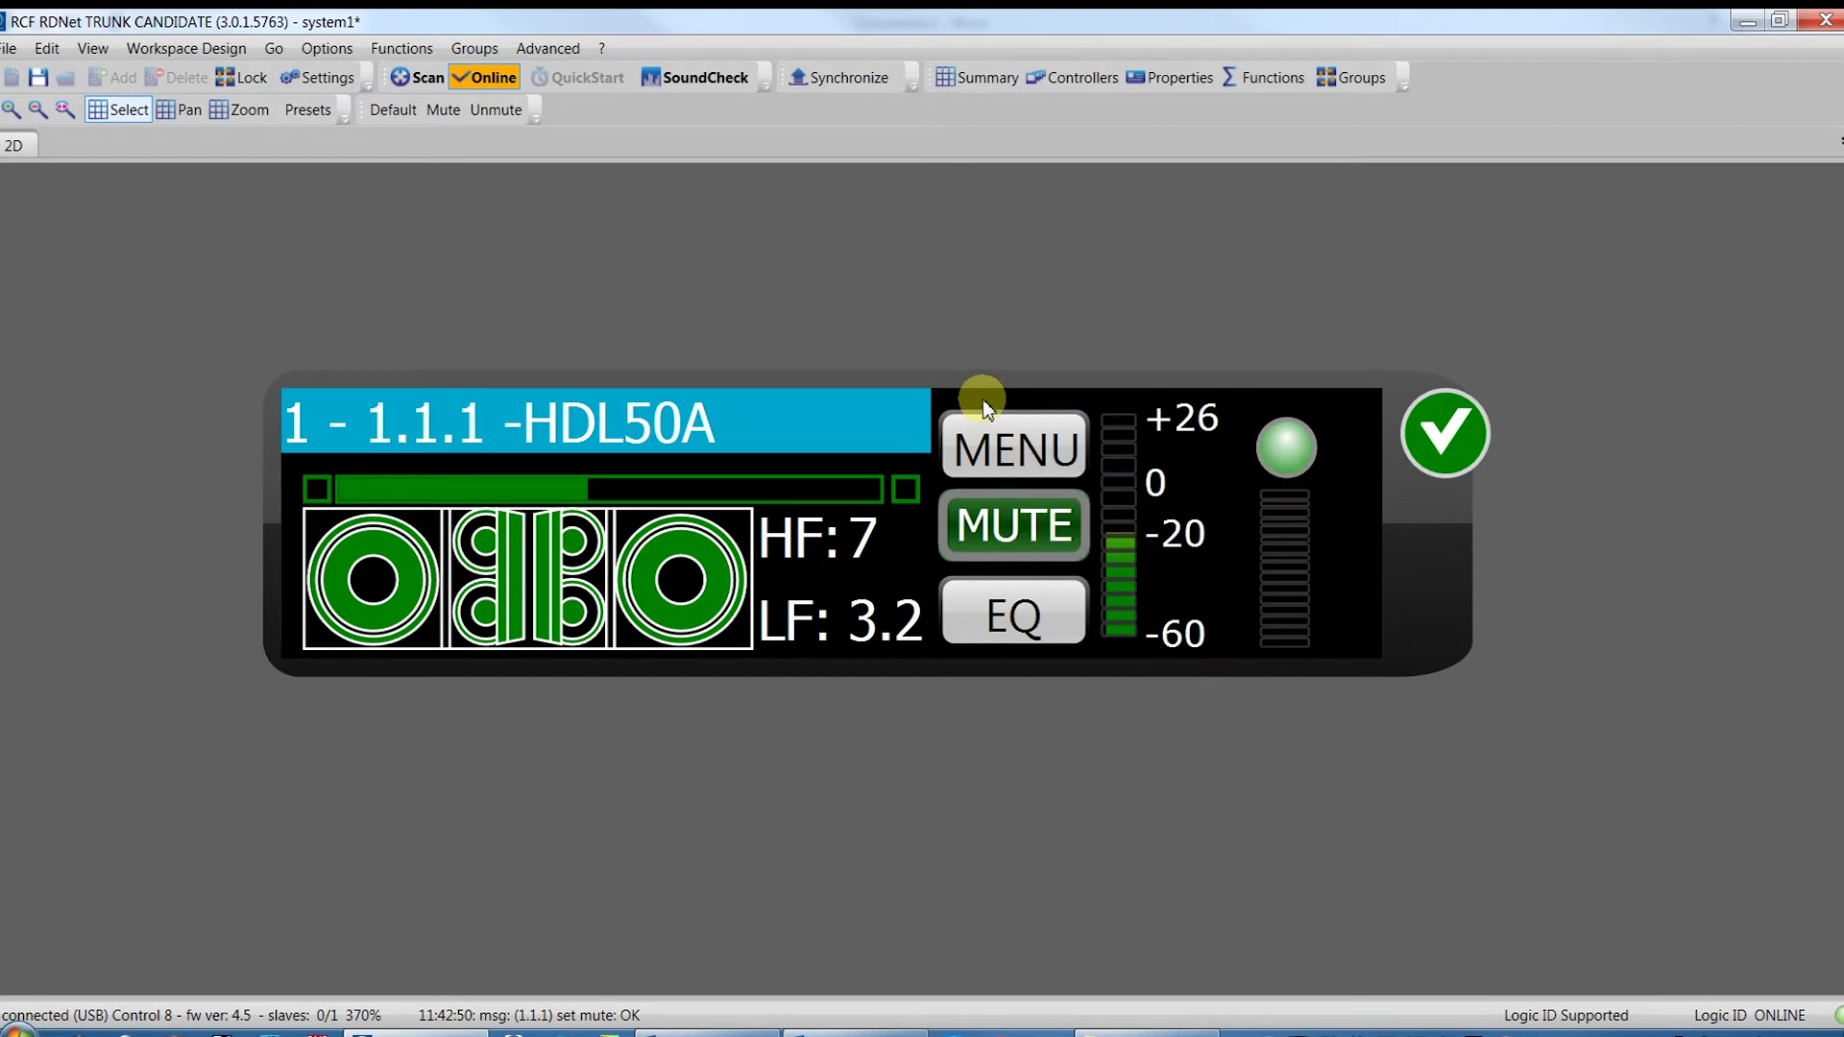
{"action": "right_click", "coordinate": [1231, 419]}
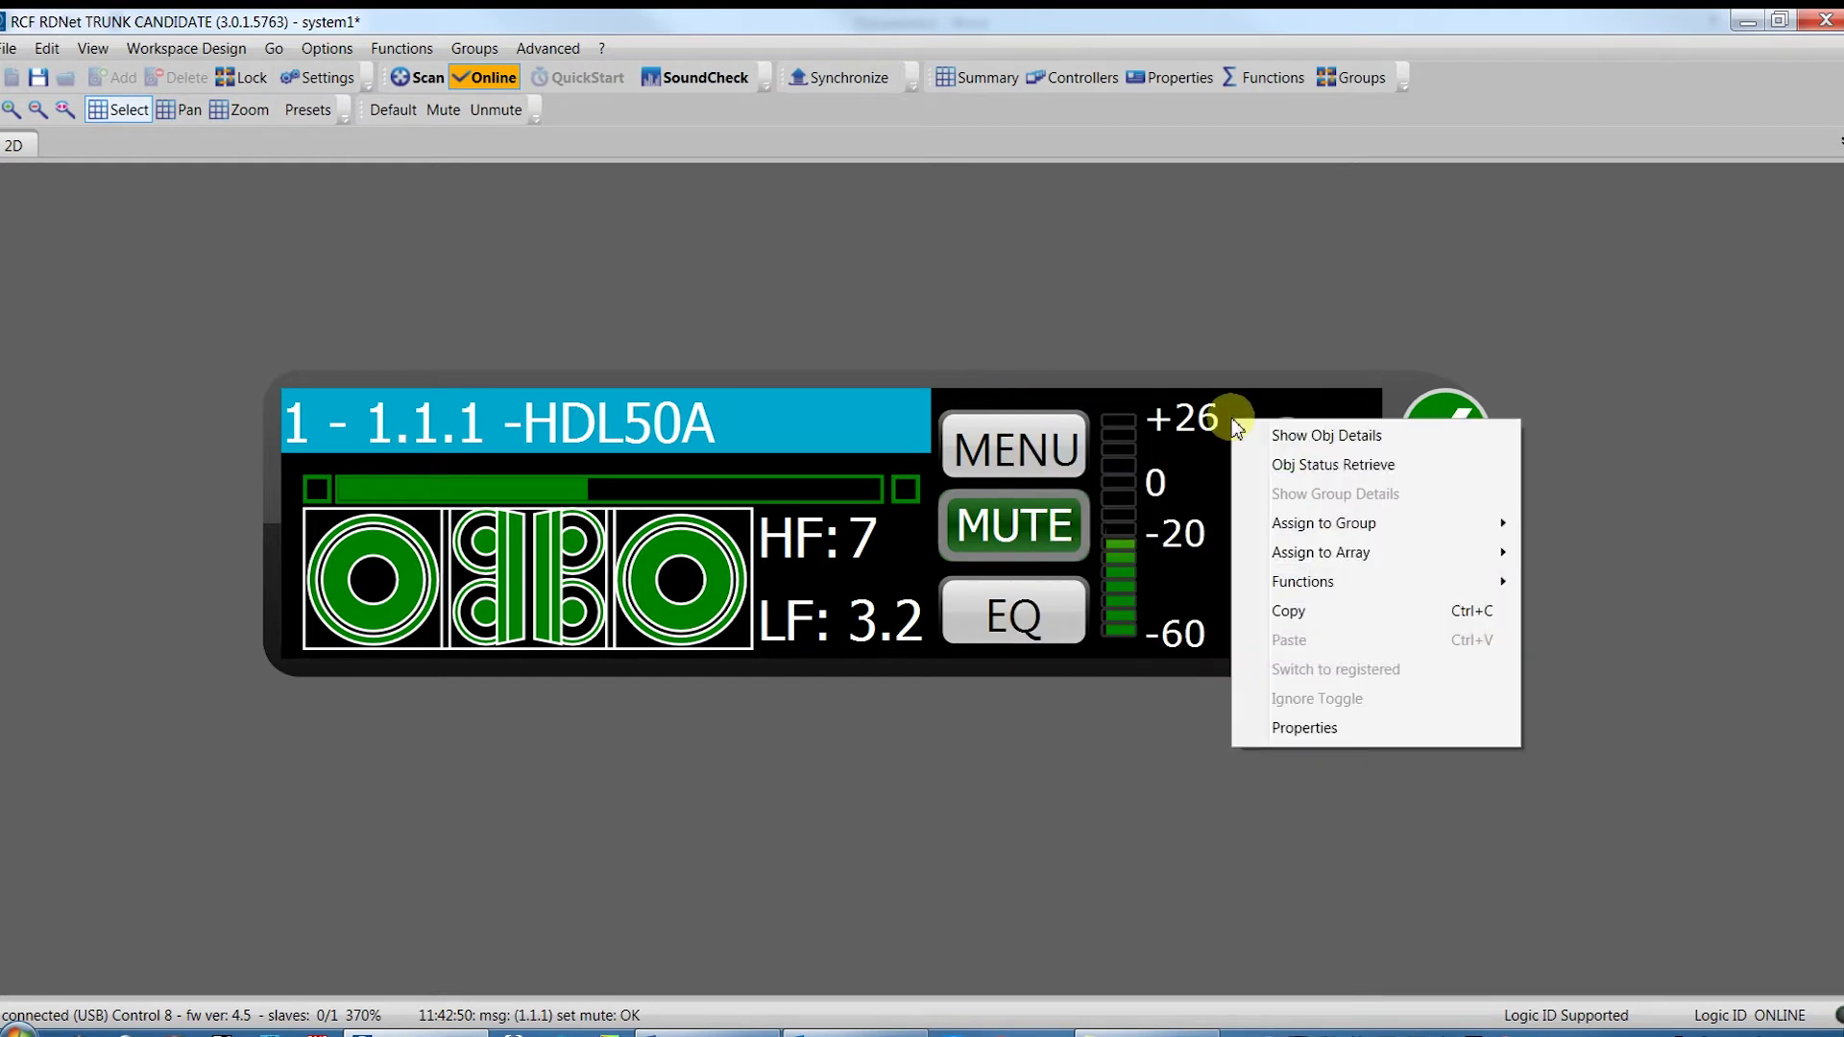
{"action": "left_click", "coordinate": [1127, 392]}
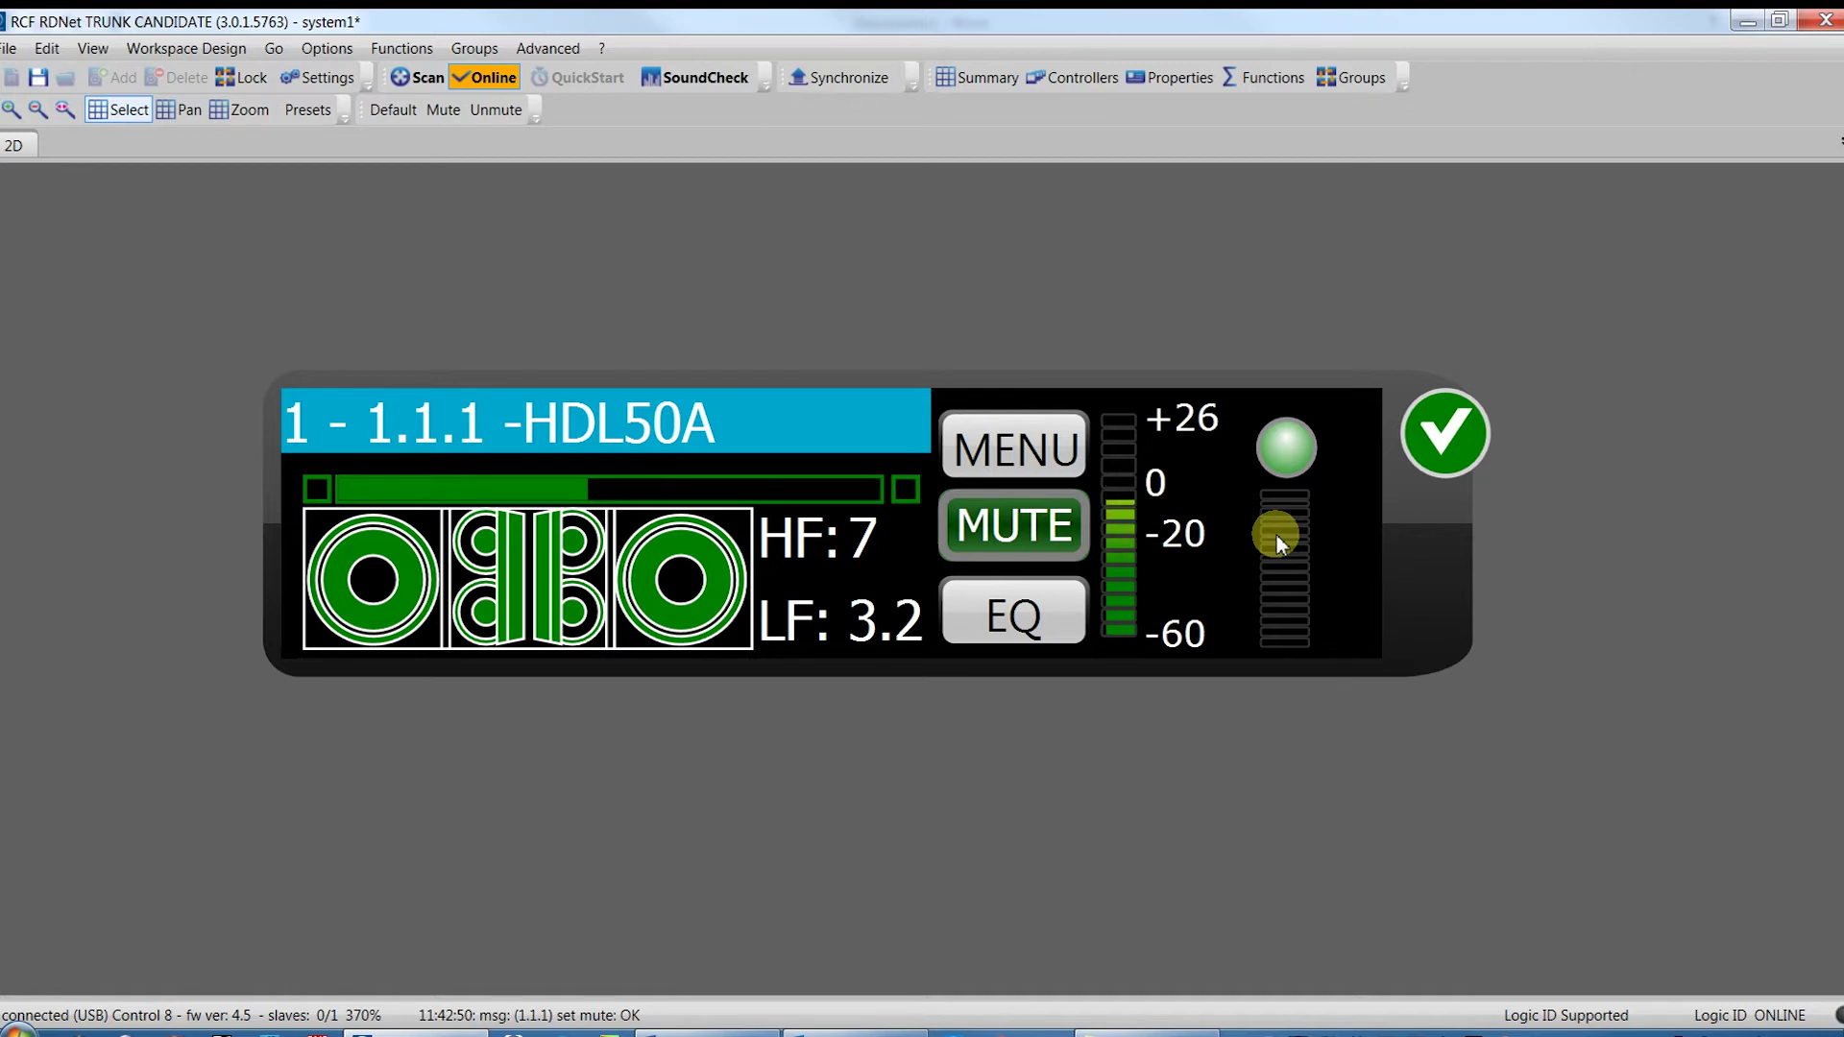
{"action": "left_click", "coordinate": [1042, 625]}
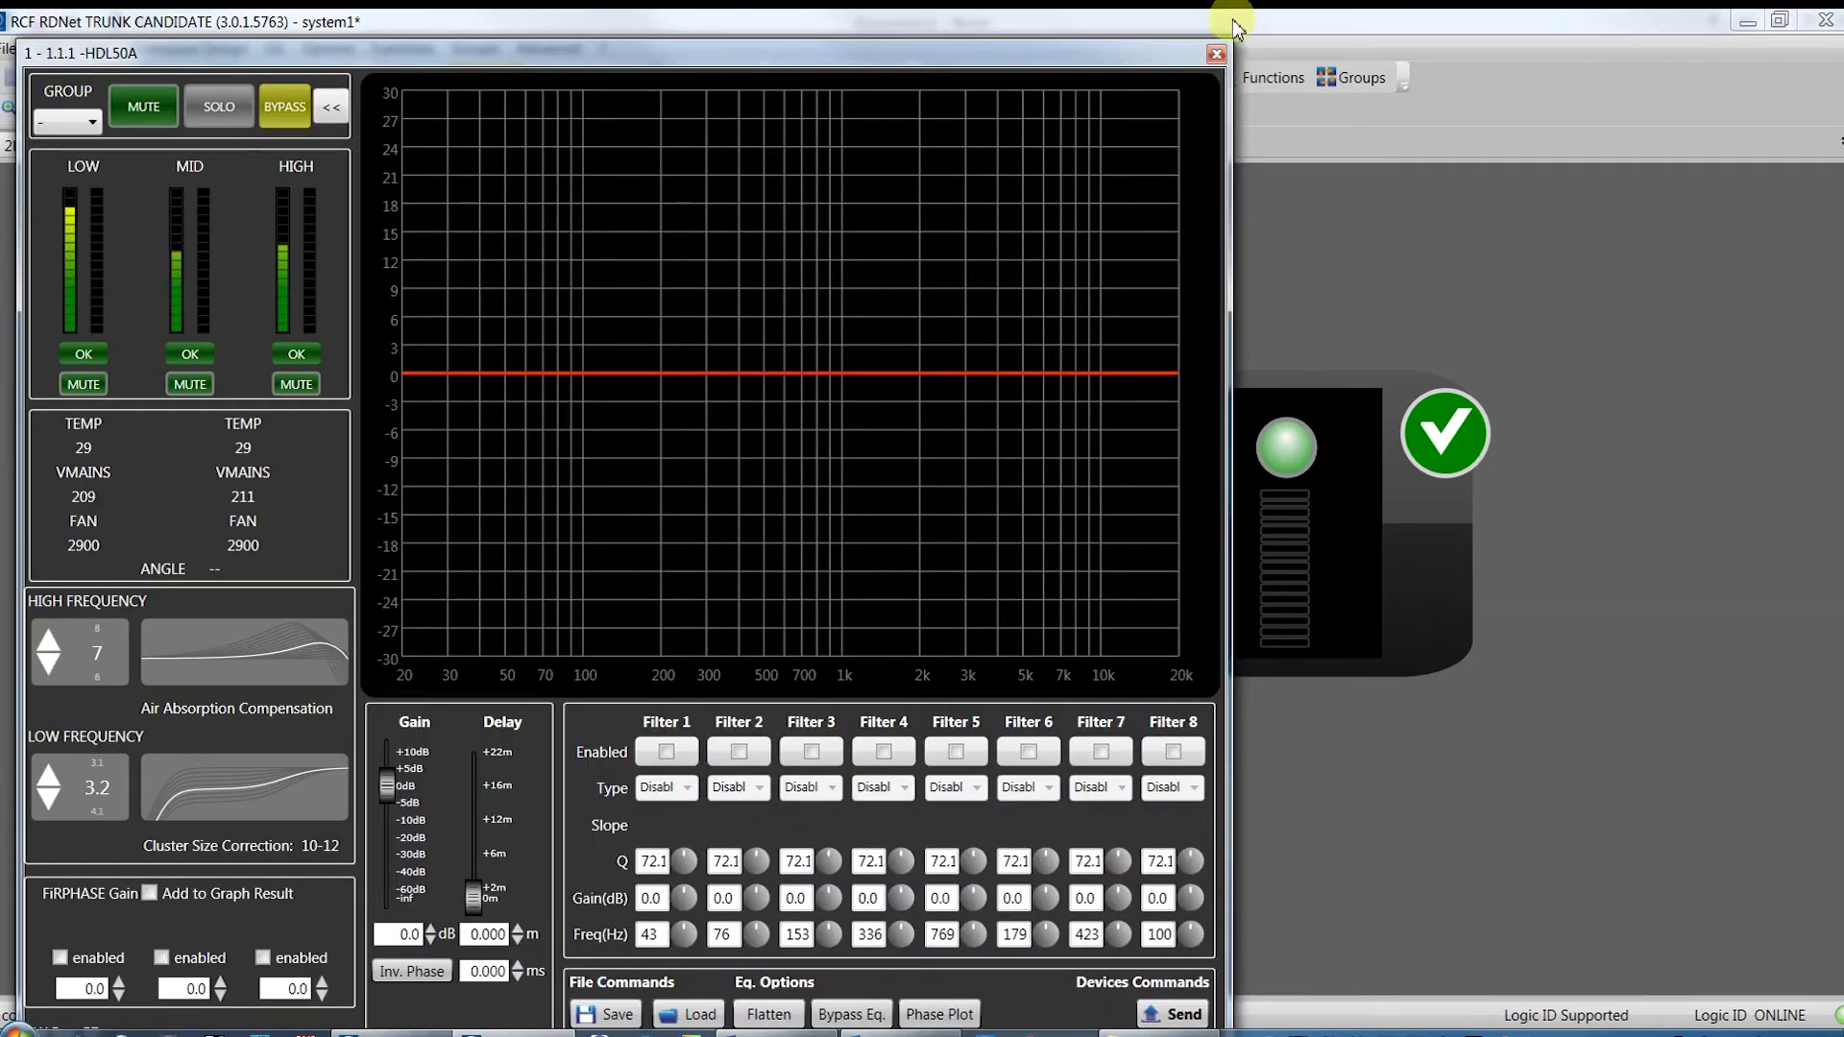
{"action": "left_click", "coordinate": [1216, 54]}
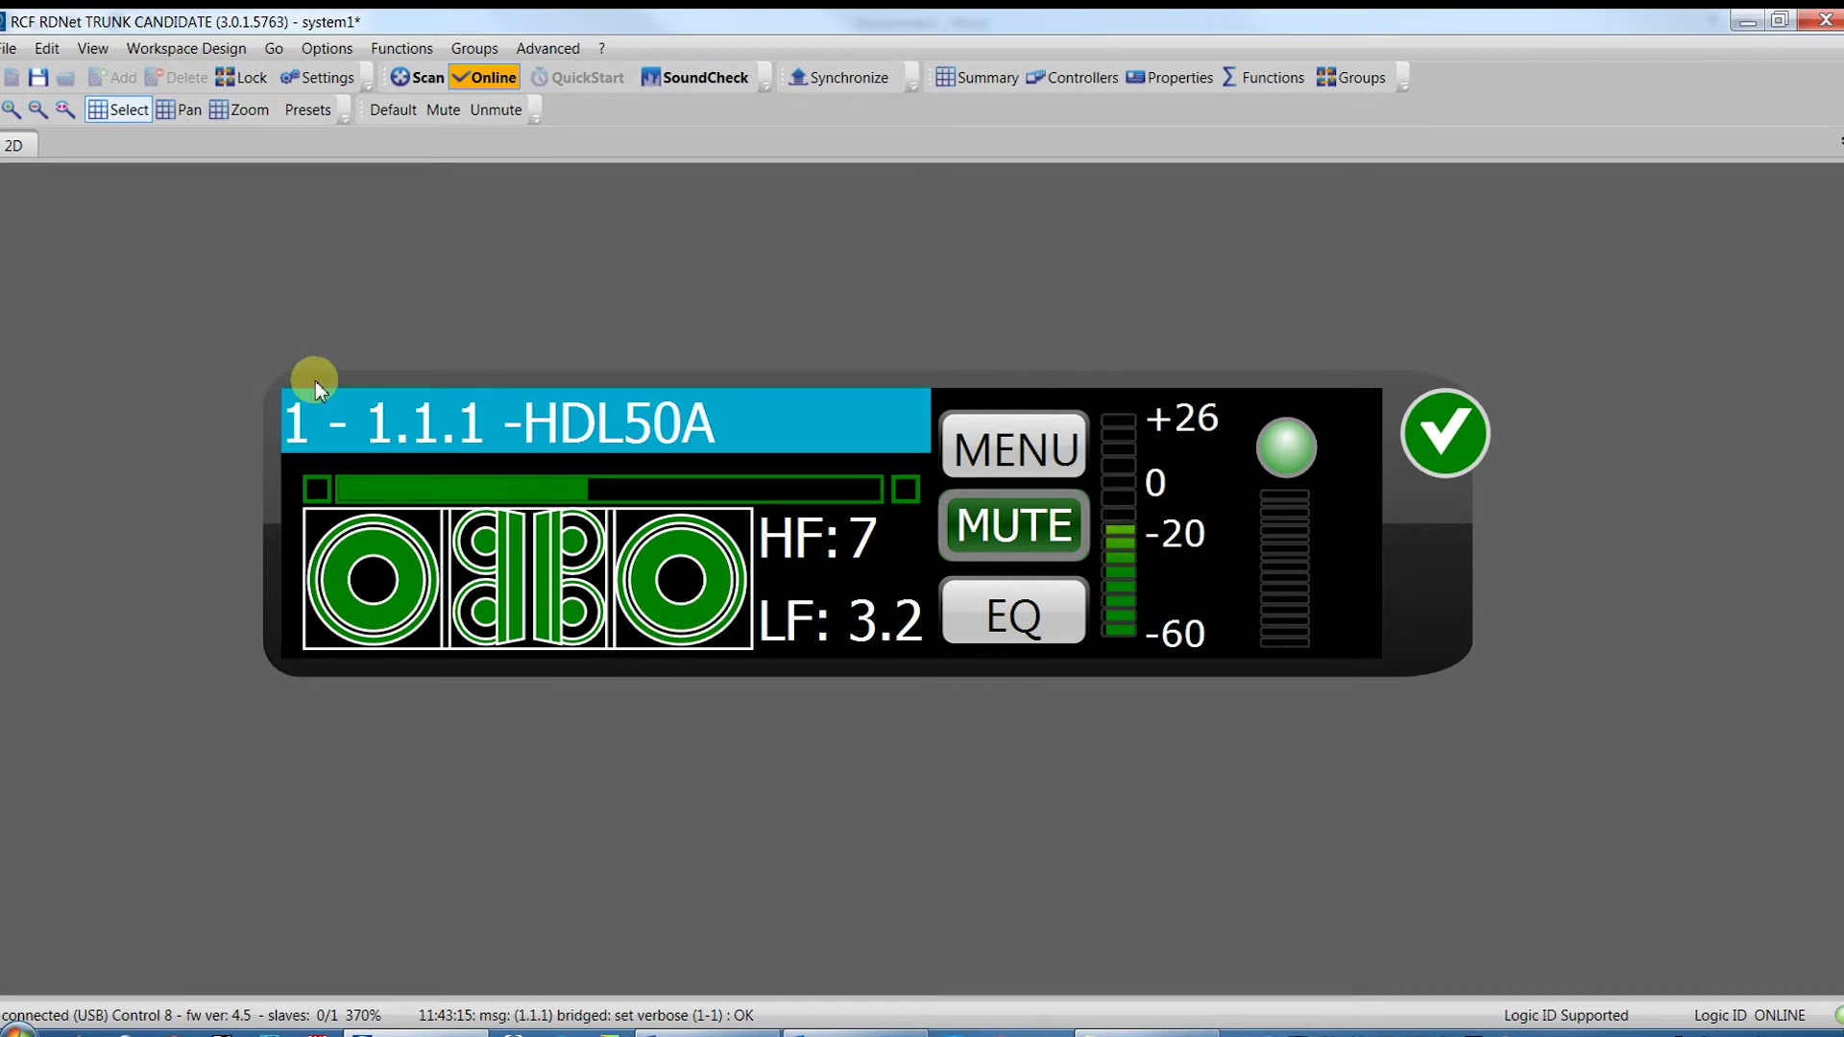
Step: Take the workspace offline and zoom out
{"action": "left_click", "coordinate": [1402, 1034]}
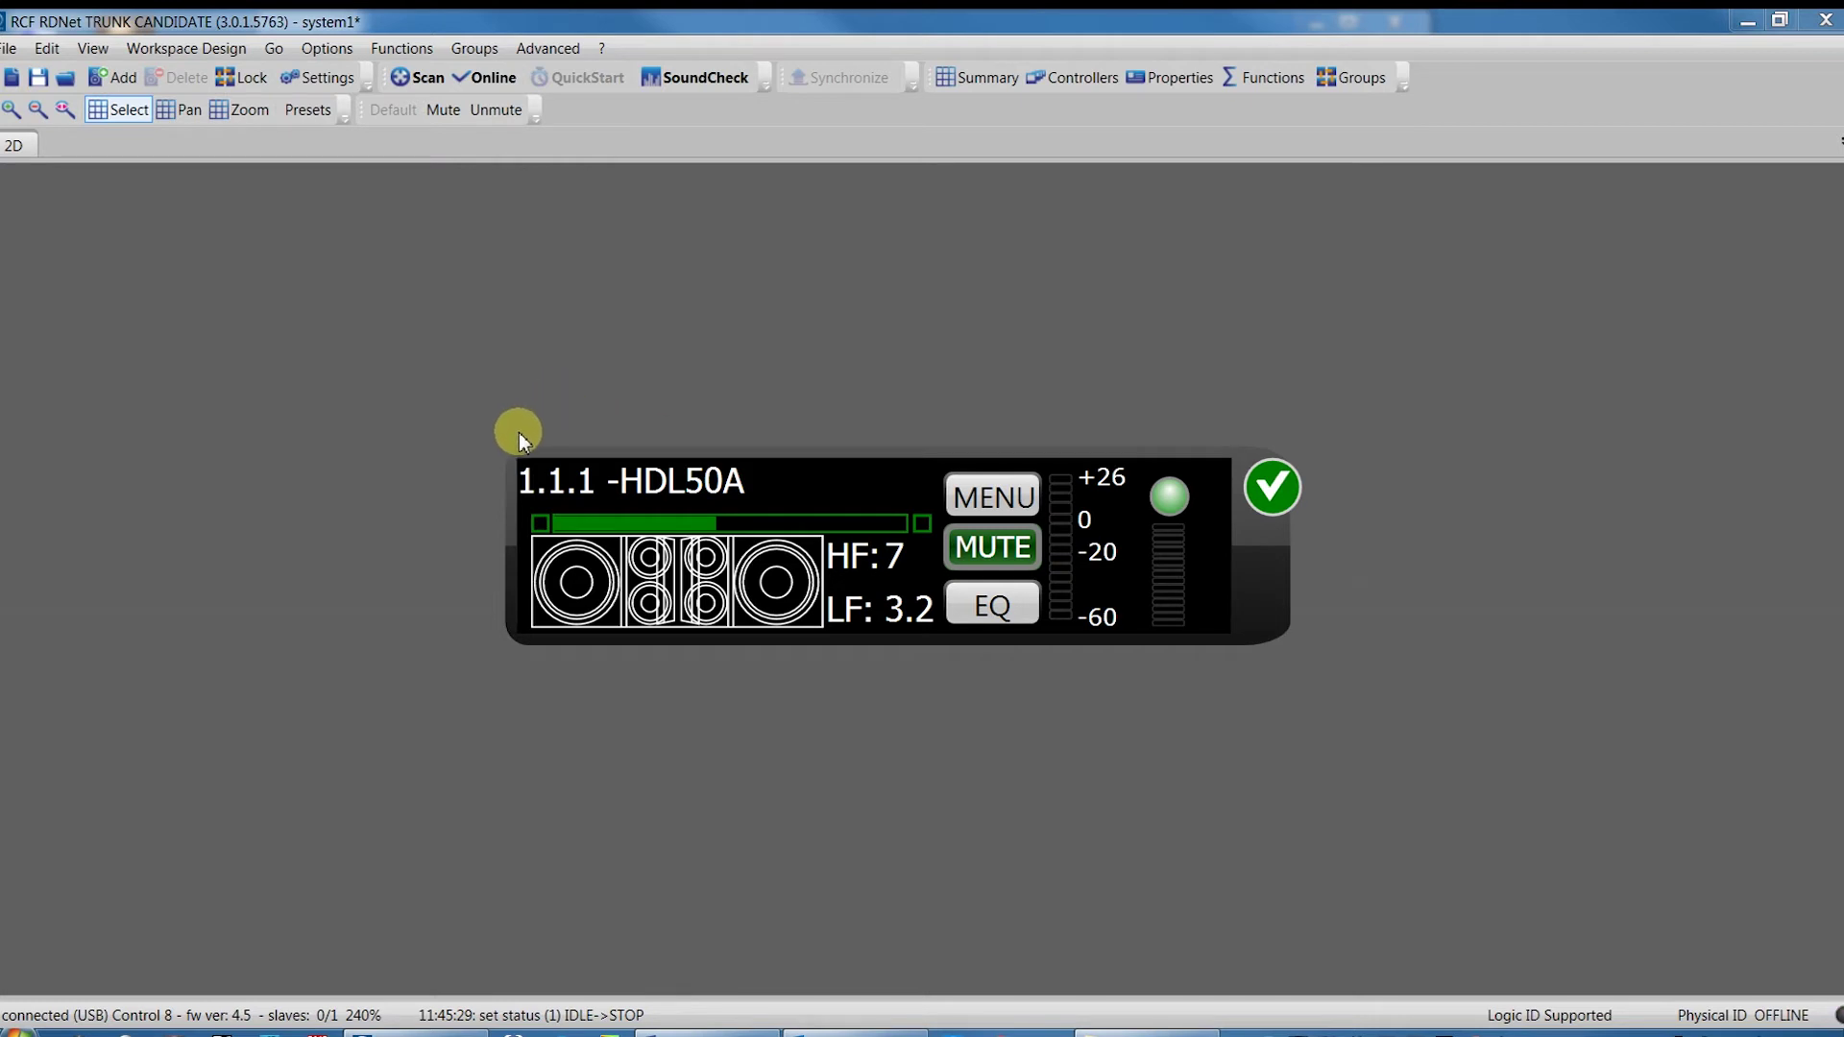
{"action": "scroll", "coordinate": [517, 433], "scroll_direction": "down", "scroll_amount": 1}
{"action": "scroll", "coordinate": [517, 432], "scroll_direction": "down", "scroll_amount": 3}
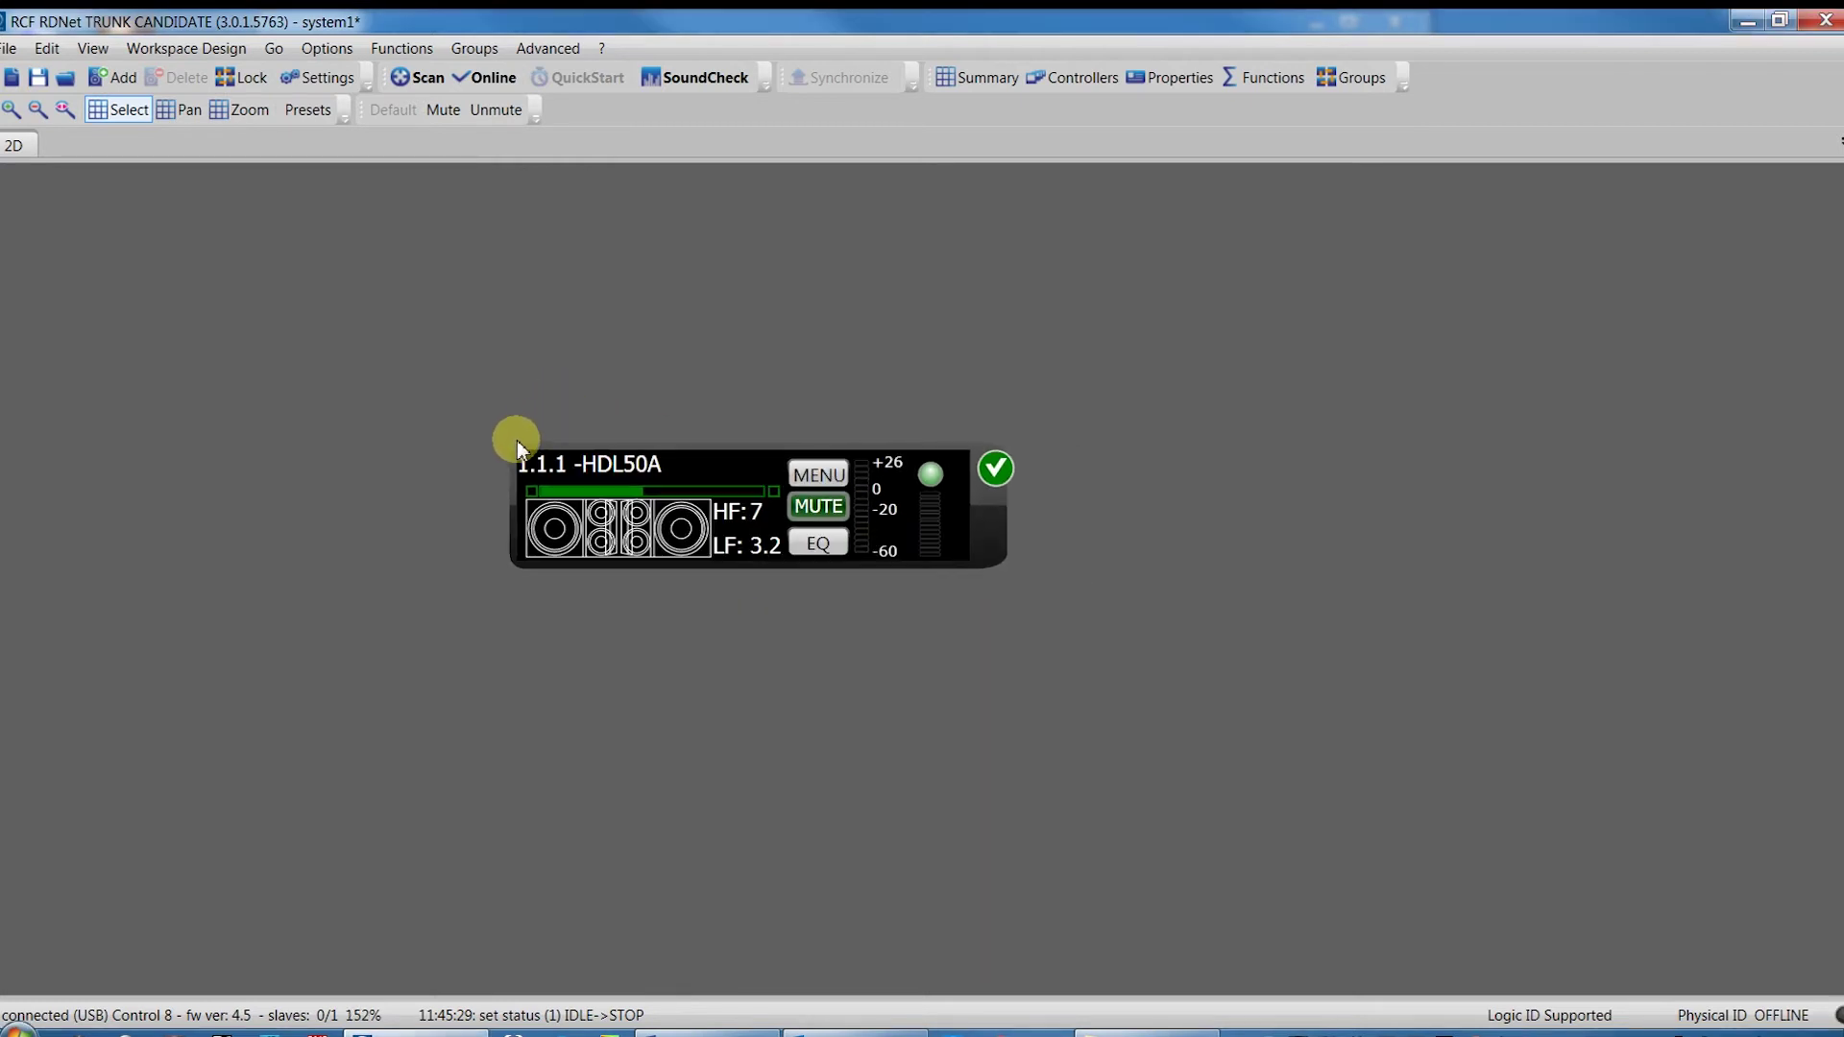
Step: Add a TT1A loudspeaker to the workspace through Workspace Design > Add Object
{"action": "left_click", "coordinate": [223, 45]}
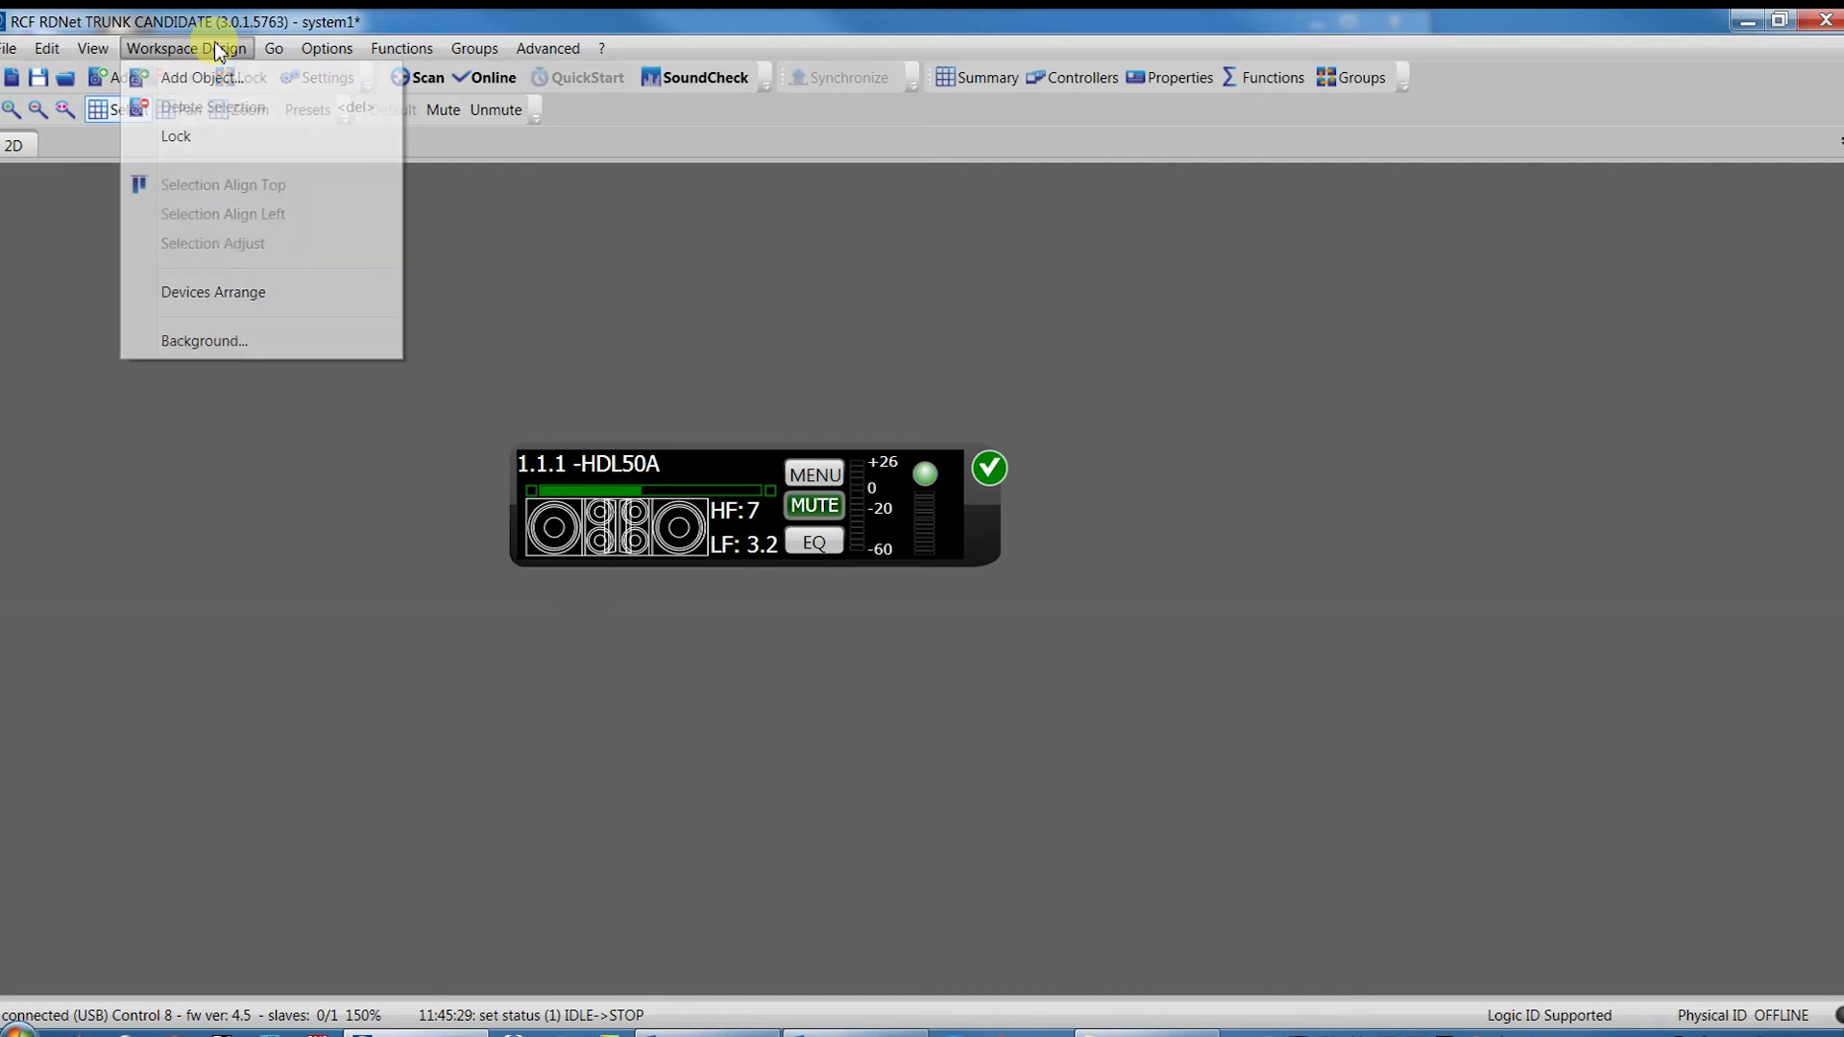
{"action": "left_click", "coordinate": [228, 75]}
{"action": "left_click", "coordinate": [227, 78]}
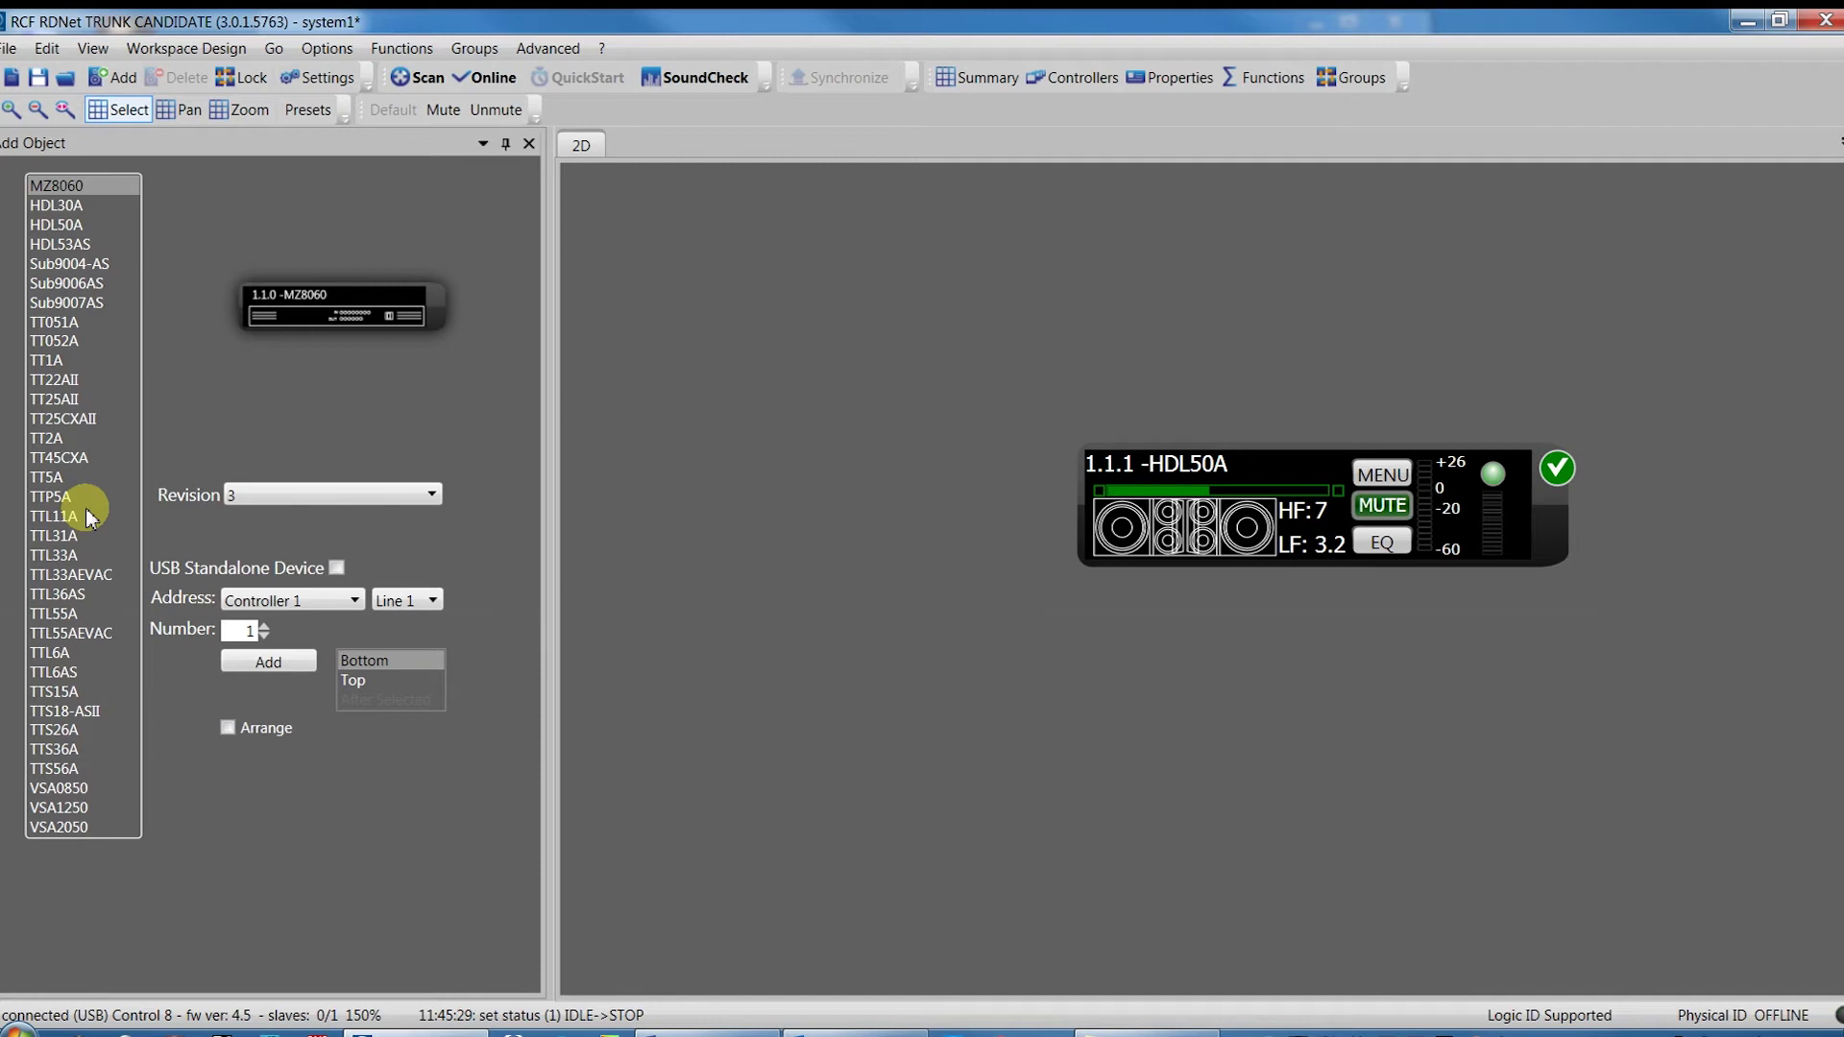
{"action": "left_click", "coordinate": [53, 361]}
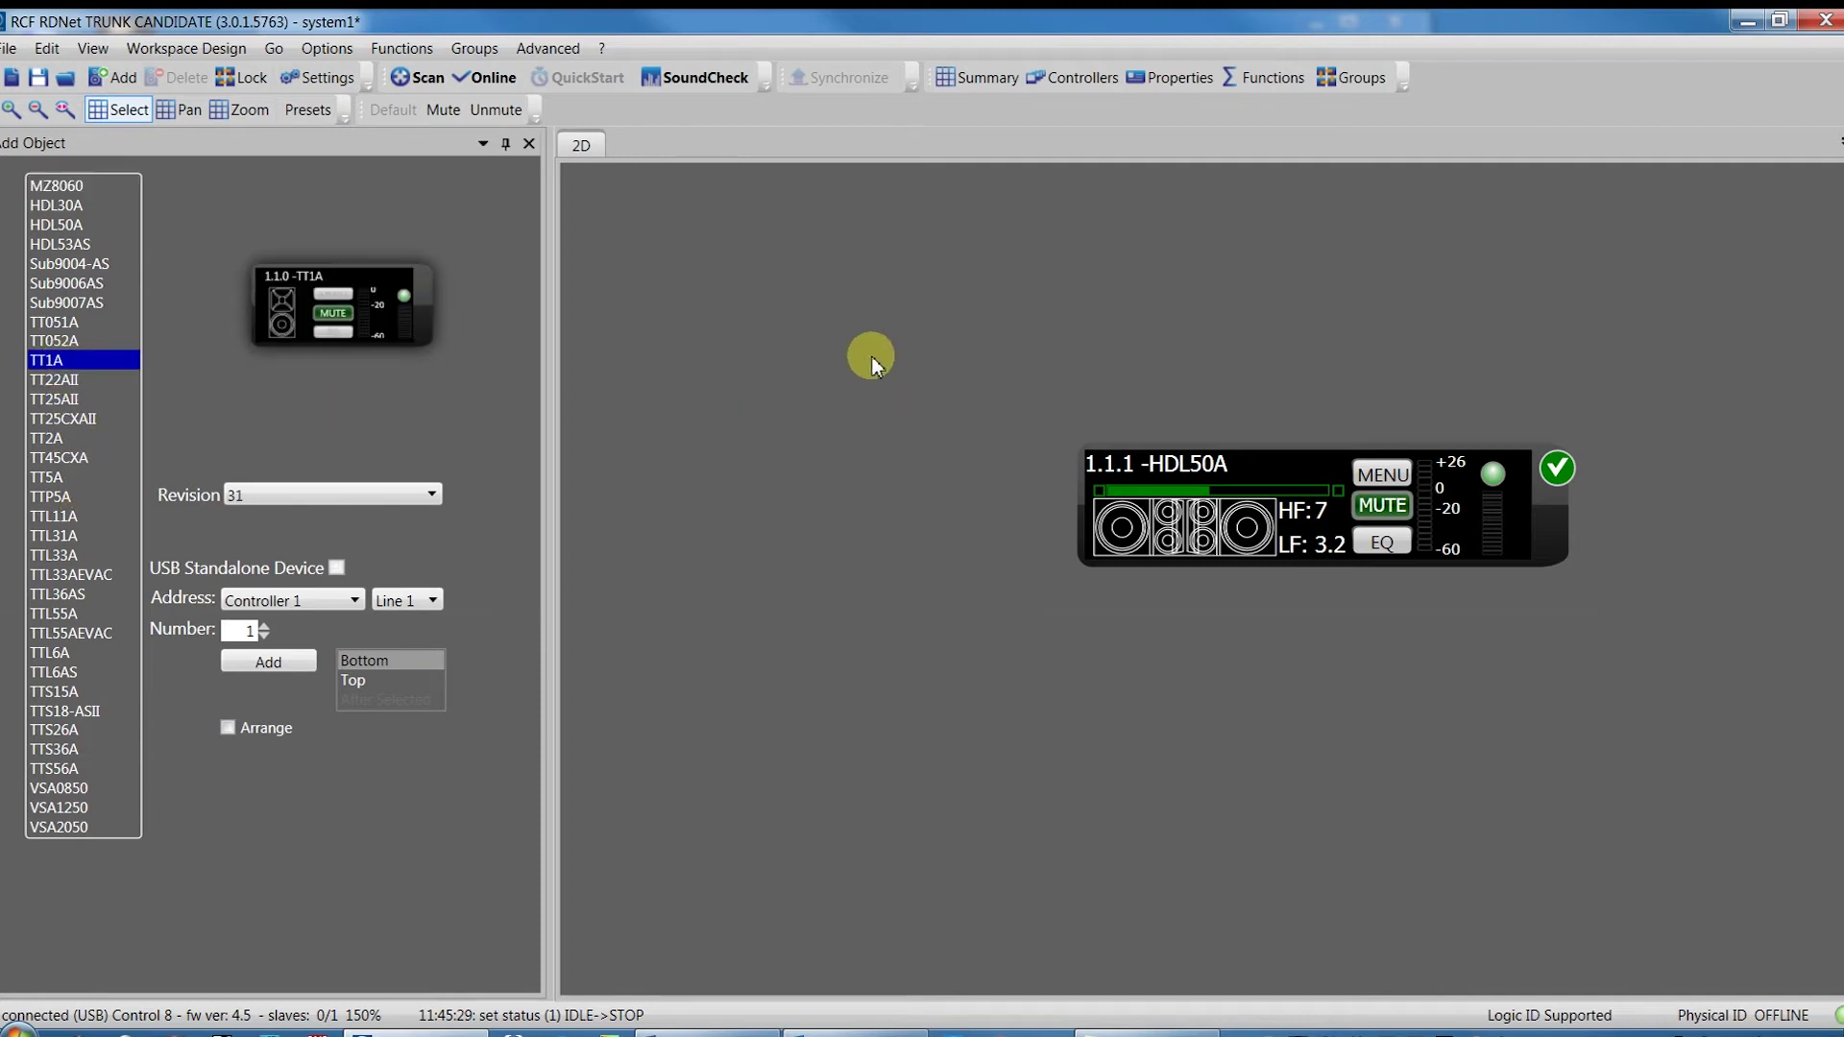
{"action": "left_click", "coordinate": [872, 358]}
{"action": "left_click", "coordinate": [305, 671]}
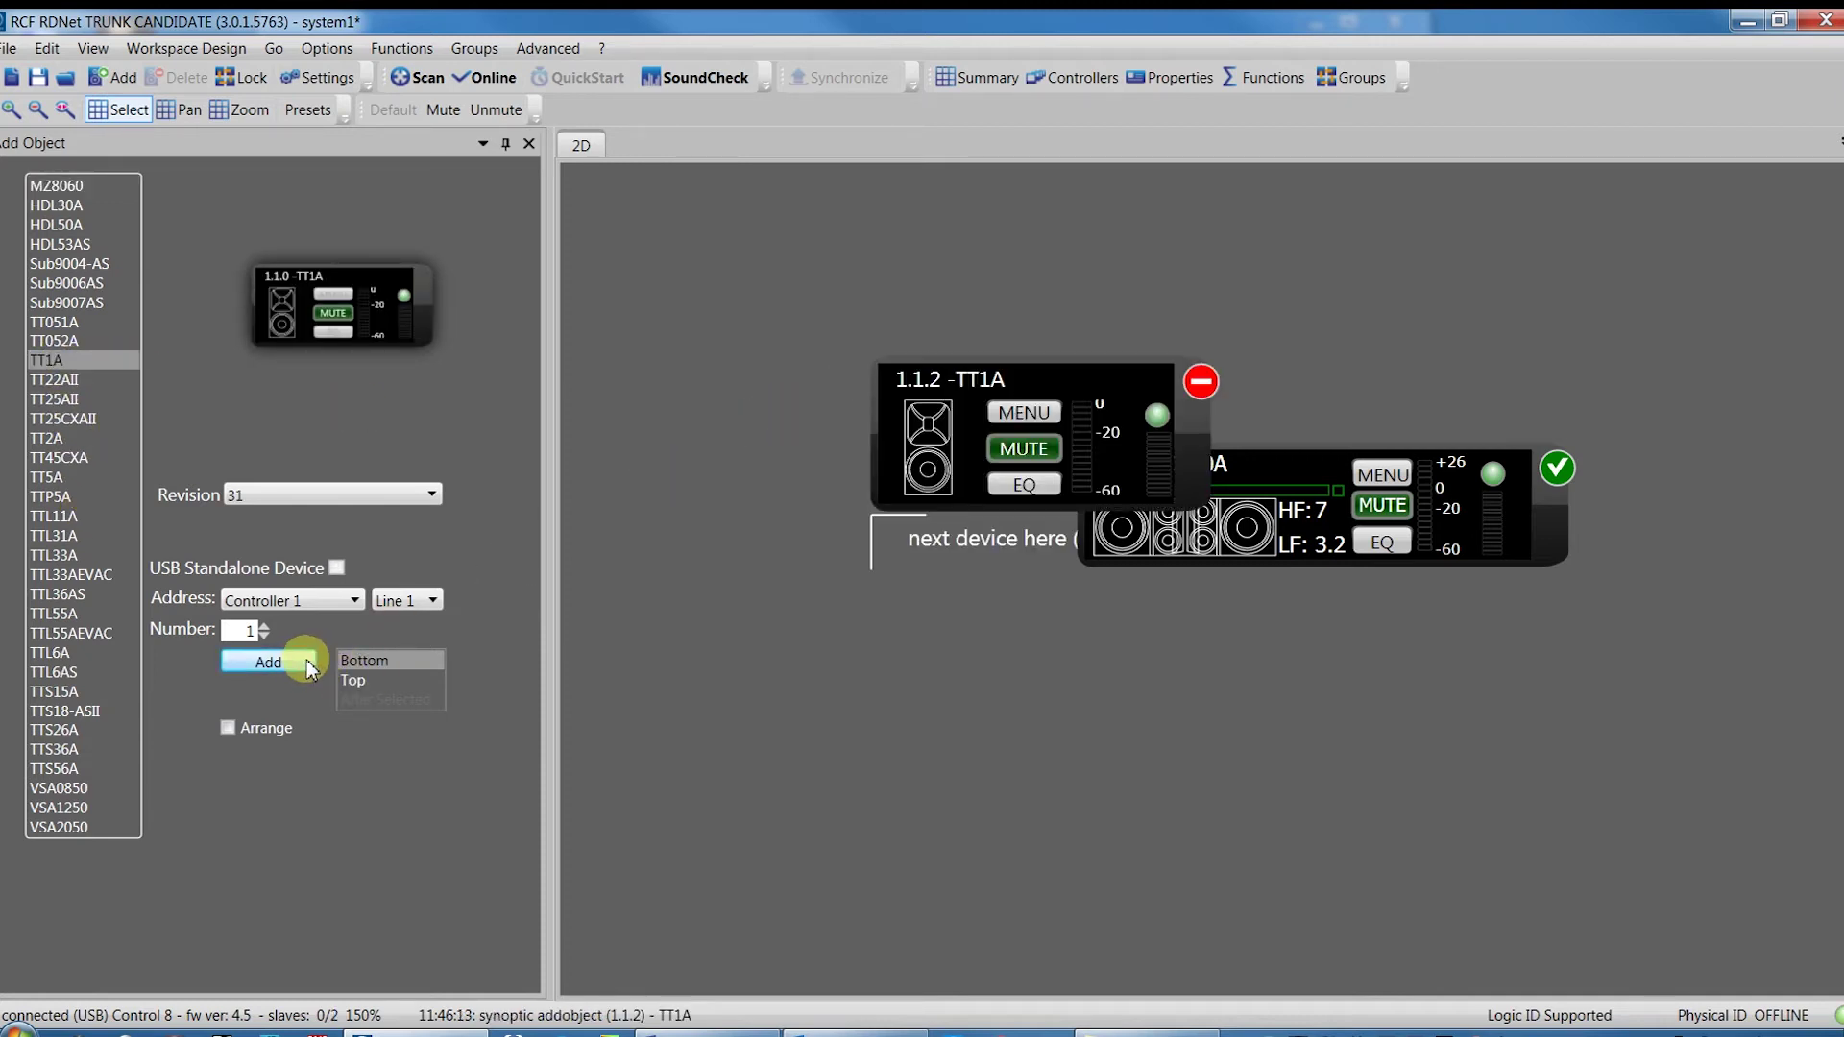
Step: Arrange the devices so TT1A 1.1.2 sits to the right of HDL50A 1.1.1
{"action": "left_click_drag", "start_coordinate": [1005, 381], "coordinate": [1292, 678]}
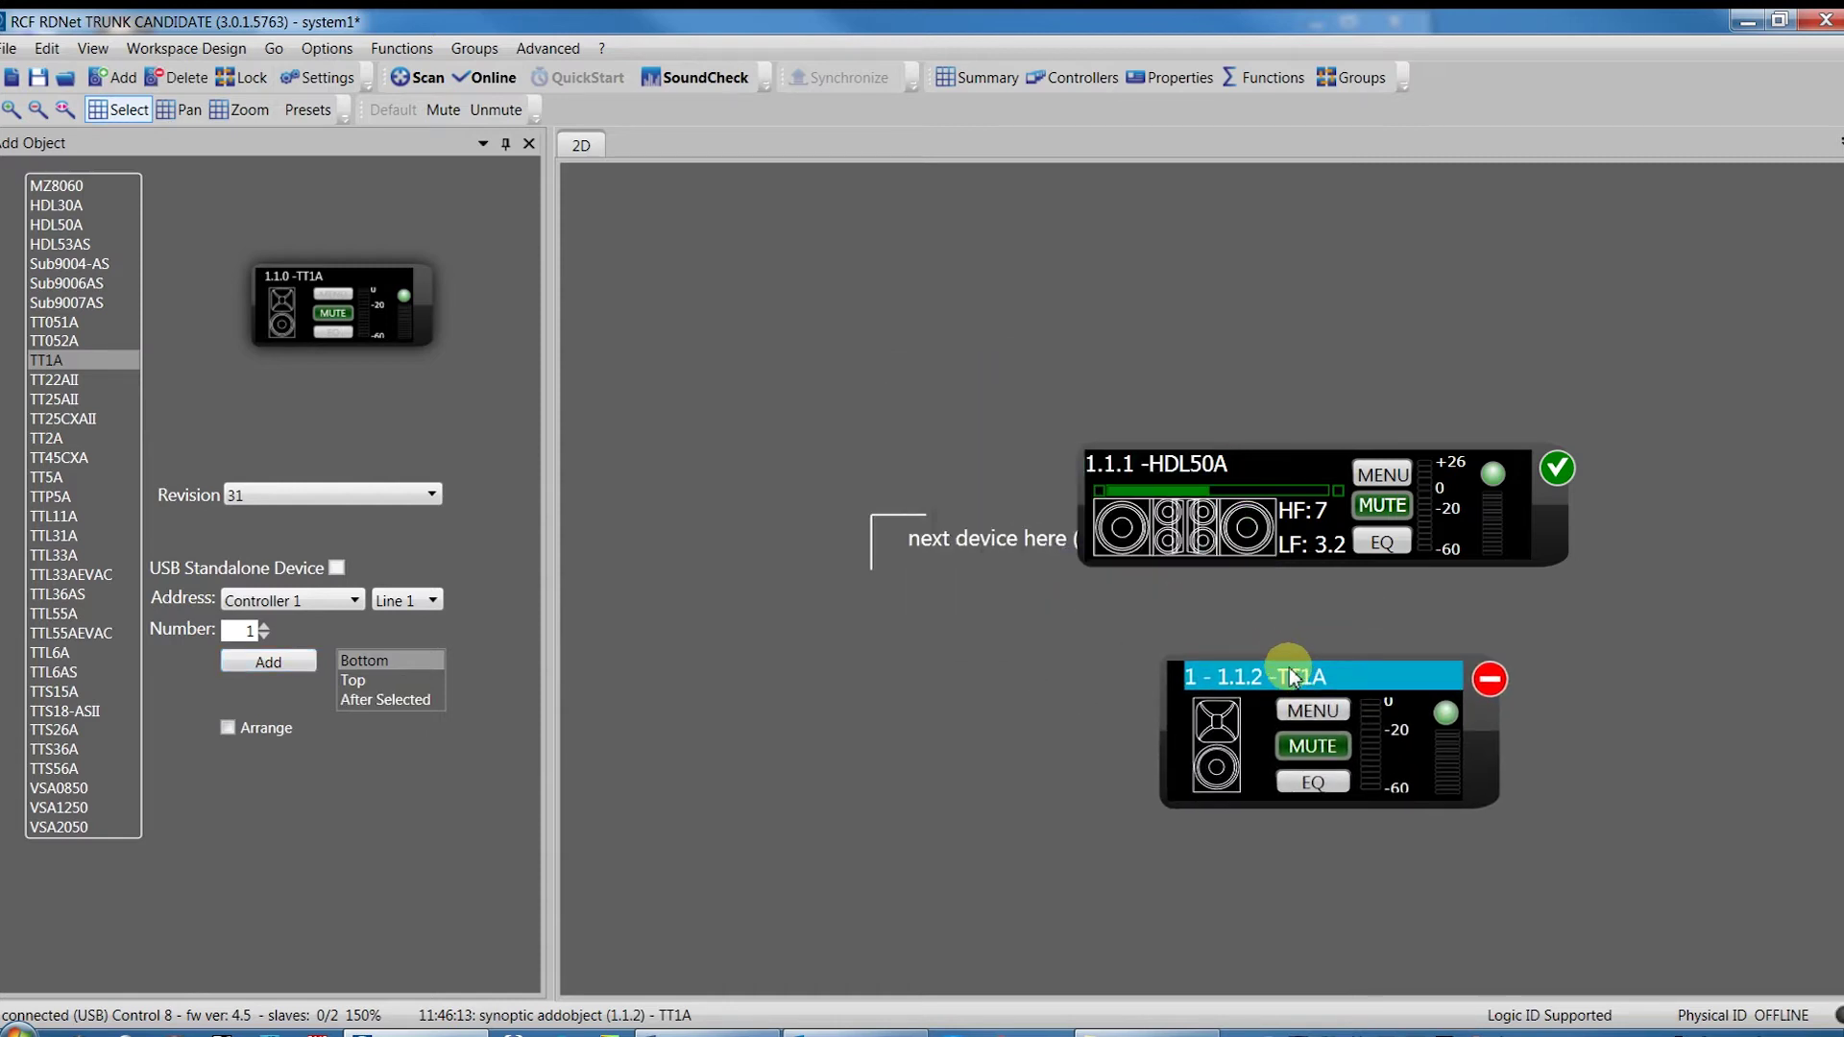
{"action": "left_click", "coordinate": [1287, 613]}
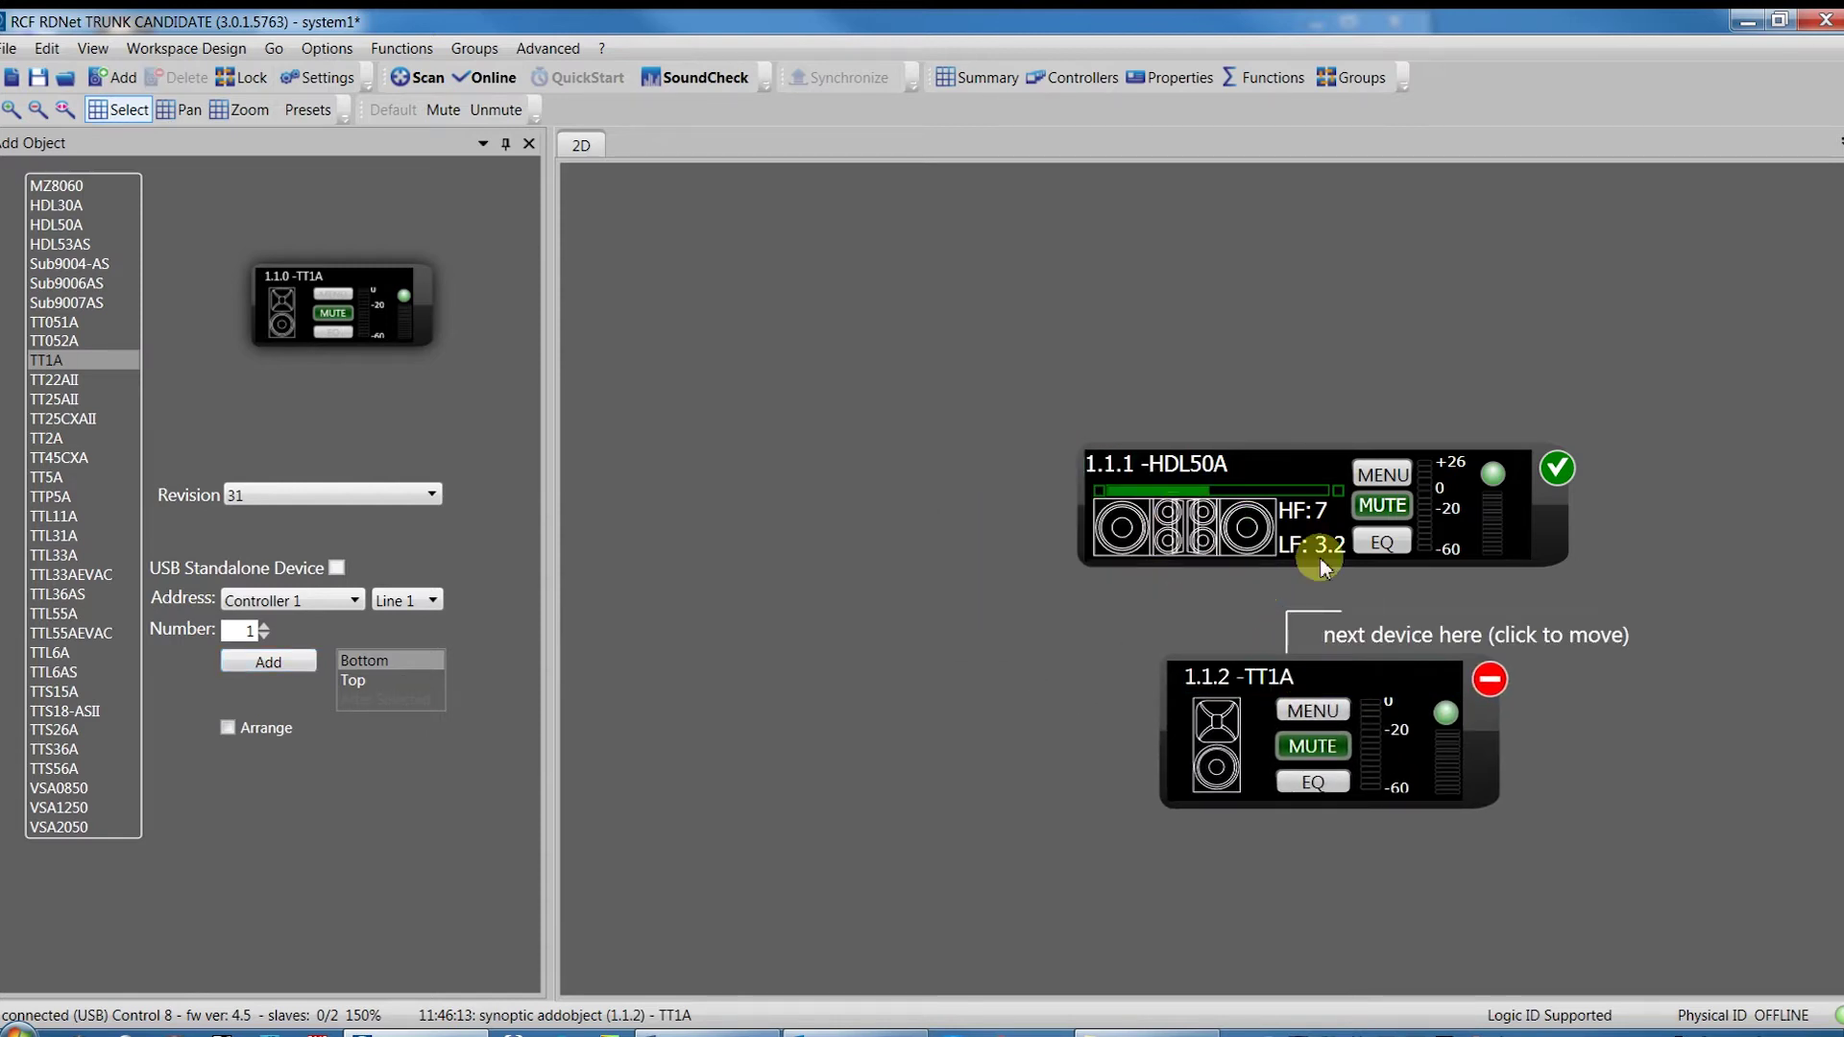
{"action": "left_click_drag", "start_coordinate": [1276, 468], "coordinate": [852, 480]}
{"action": "left_click_drag", "start_coordinate": [1278, 673], "coordinate": [1479, 481]}
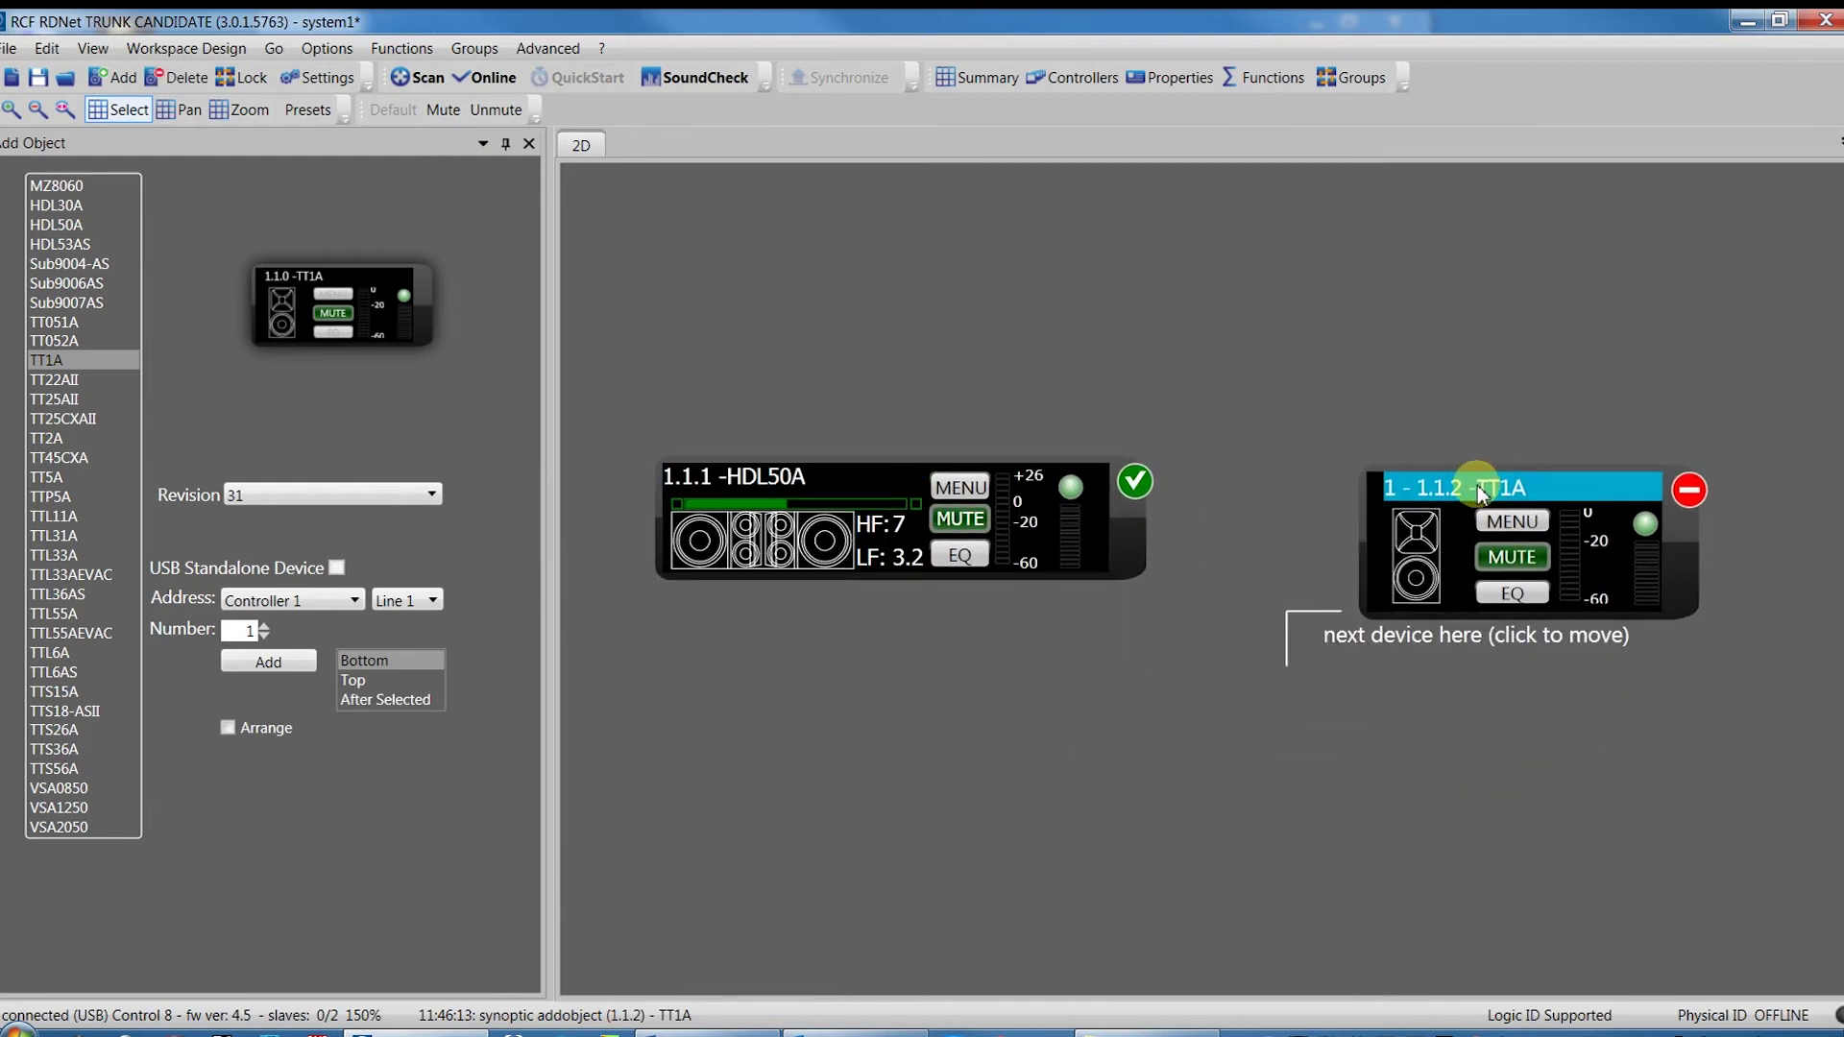
{"action": "left_click", "coordinate": [872, 485]}
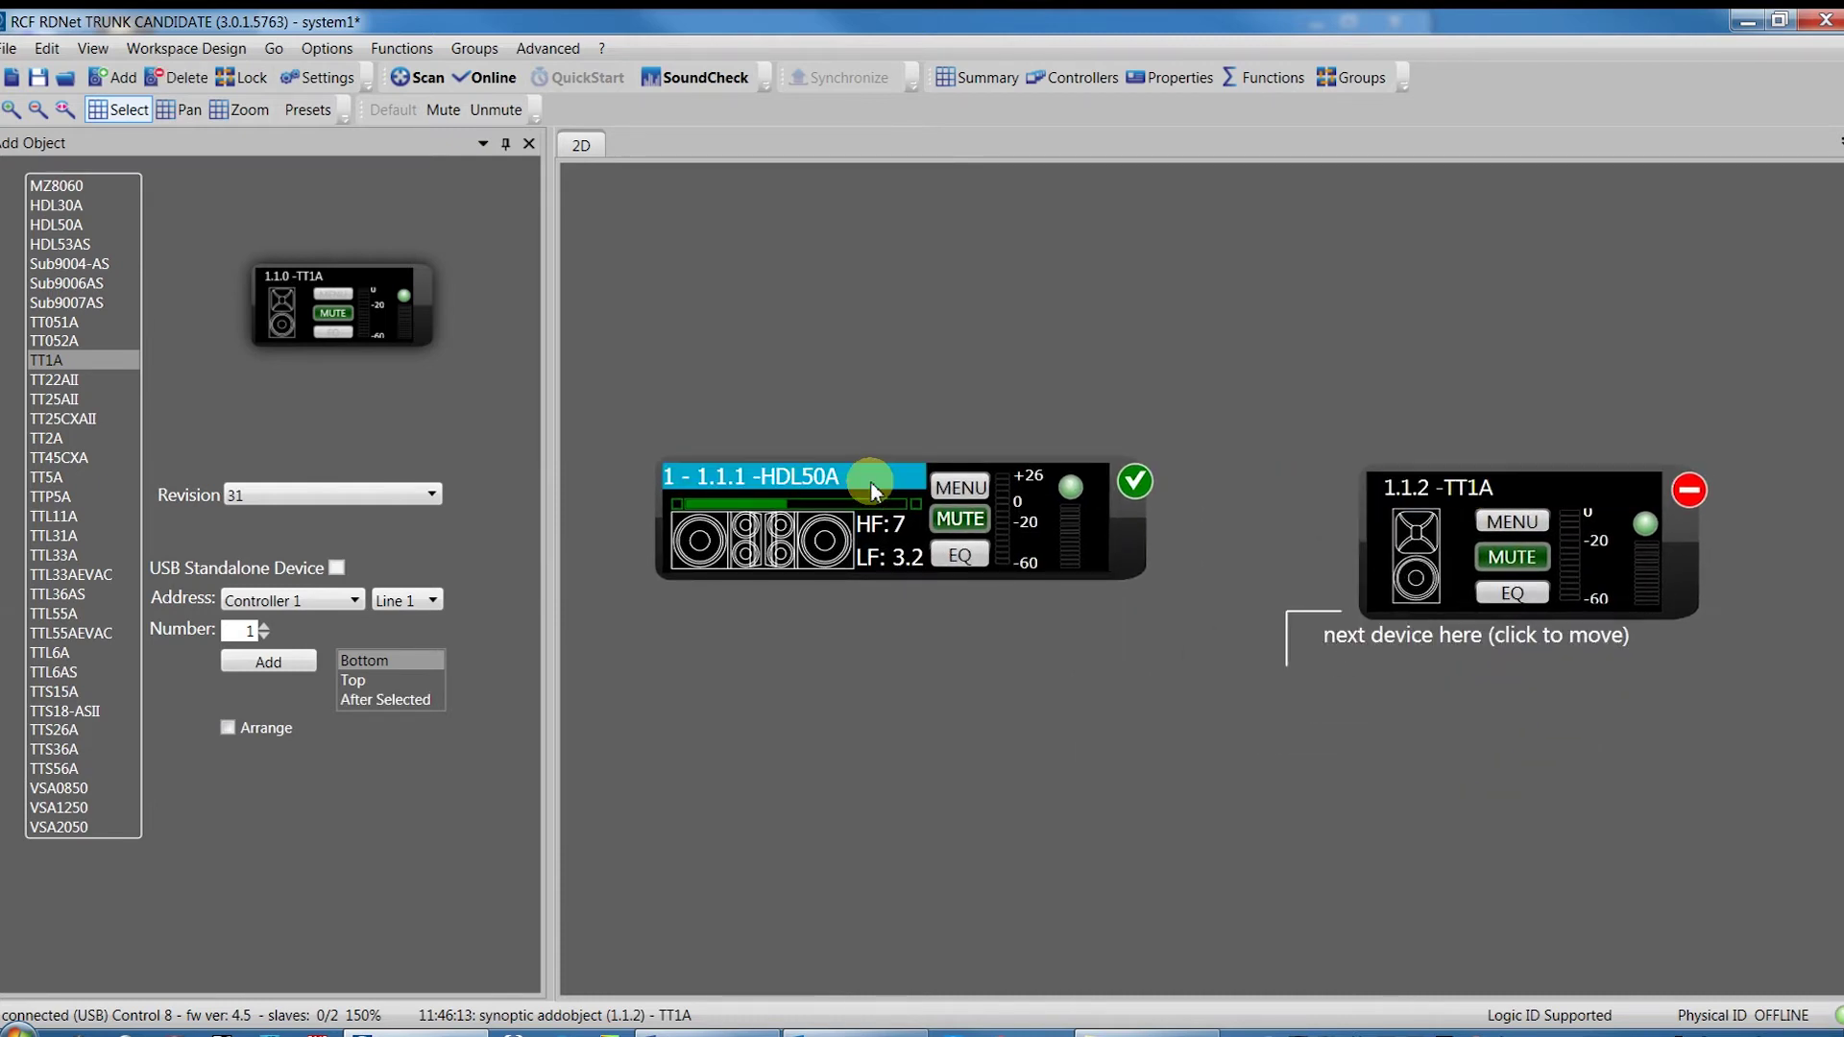
Step: Open the HDL50A 1.1.1 control window and move it further right
{"action": "double_click", "coordinate": [873, 485]}
{"action": "left_click", "coordinate": [288, 77]}
{"action": "left_click_drag", "start_coordinate": [274, 34], "coordinate": [539, 48]}
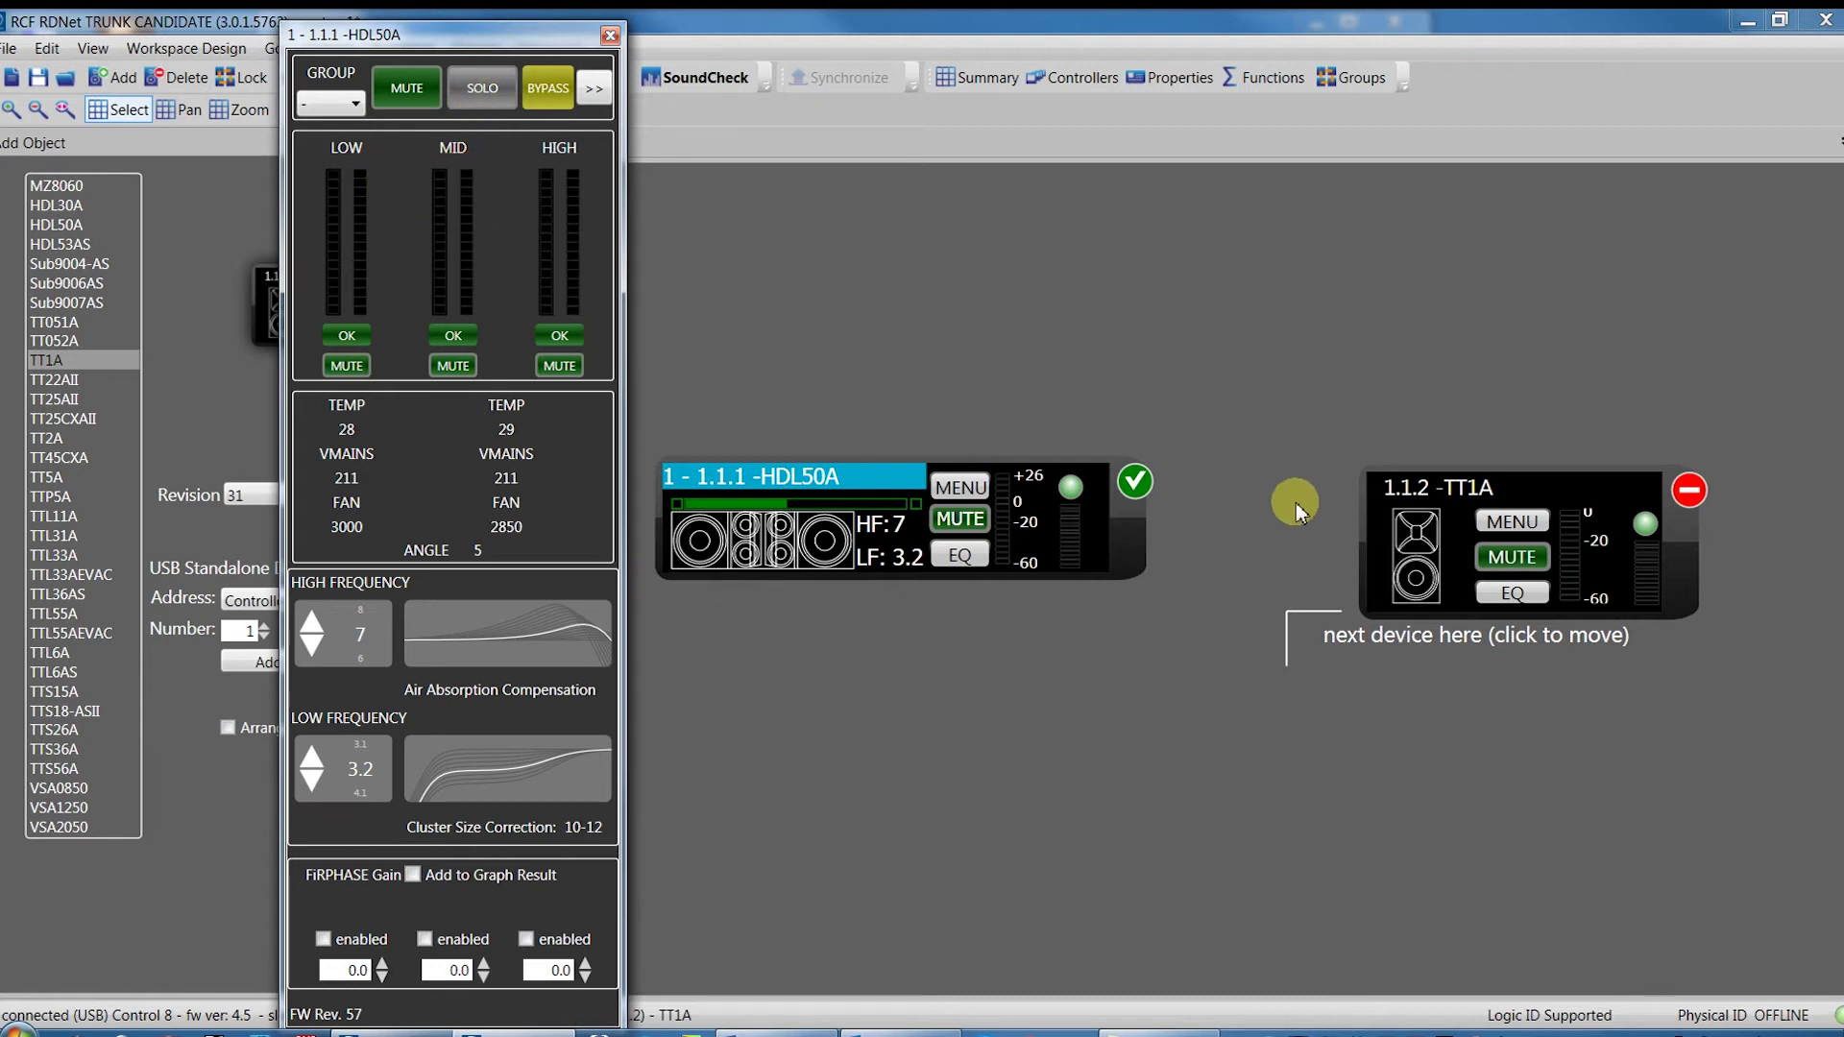
Step: Open the TT1A 1.1.2 control window and place it beside the HDL50A one
{"action": "left_click", "coordinate": [1430, 487]}
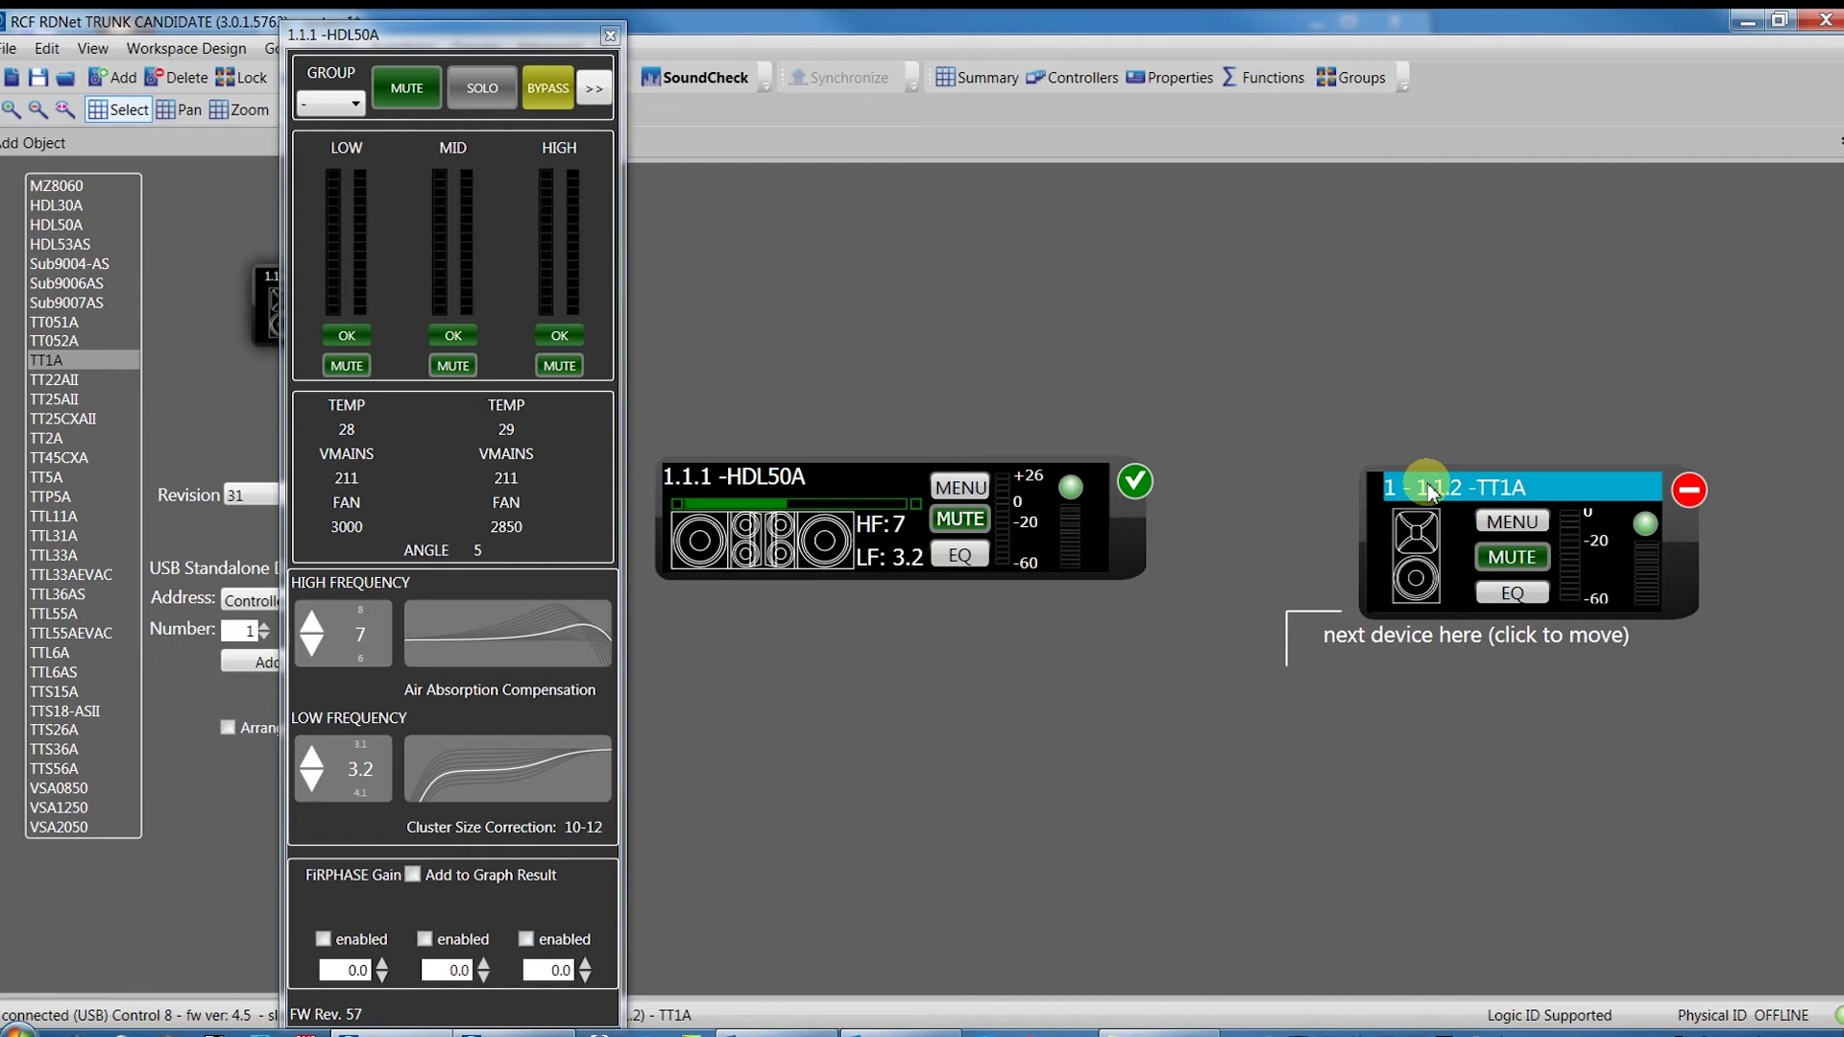
{"action": "double_click", "coordinate": [1477, 487]}
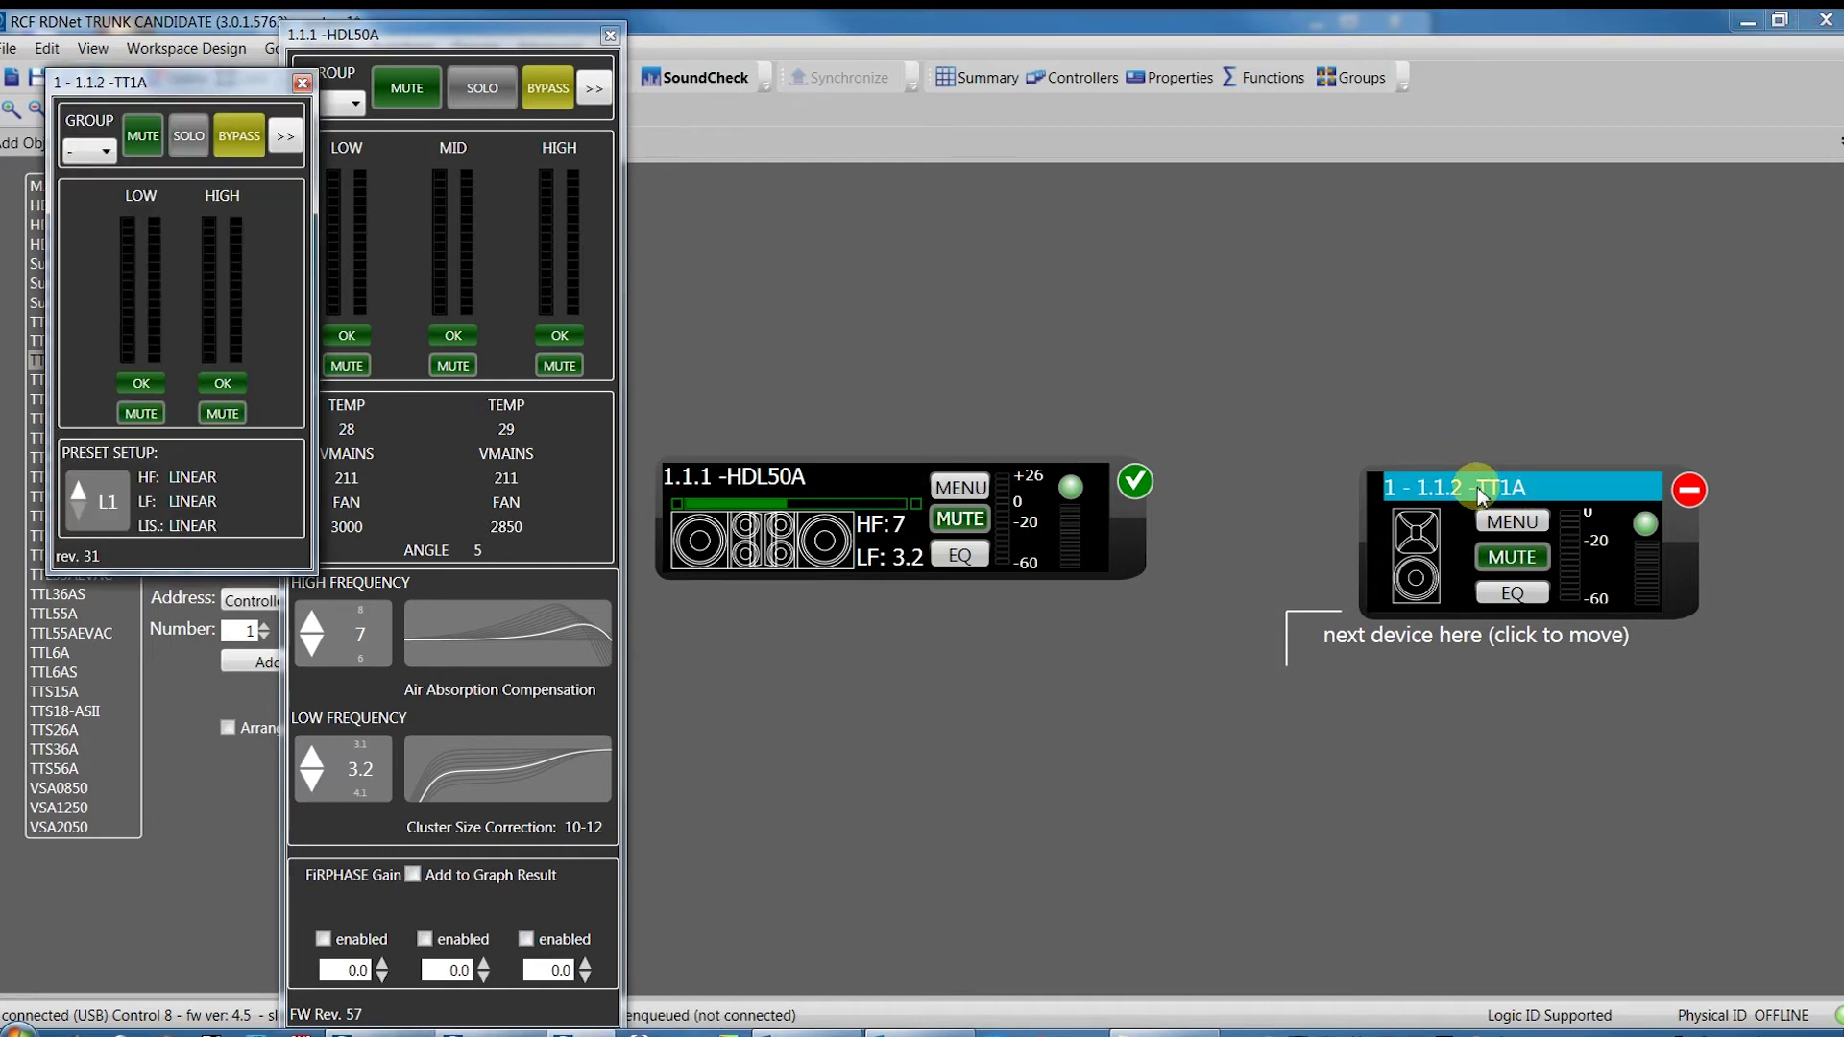
{"action": "left_click_drag", "start_coordinate": [241, 67], "coordinate": [924, 43]}
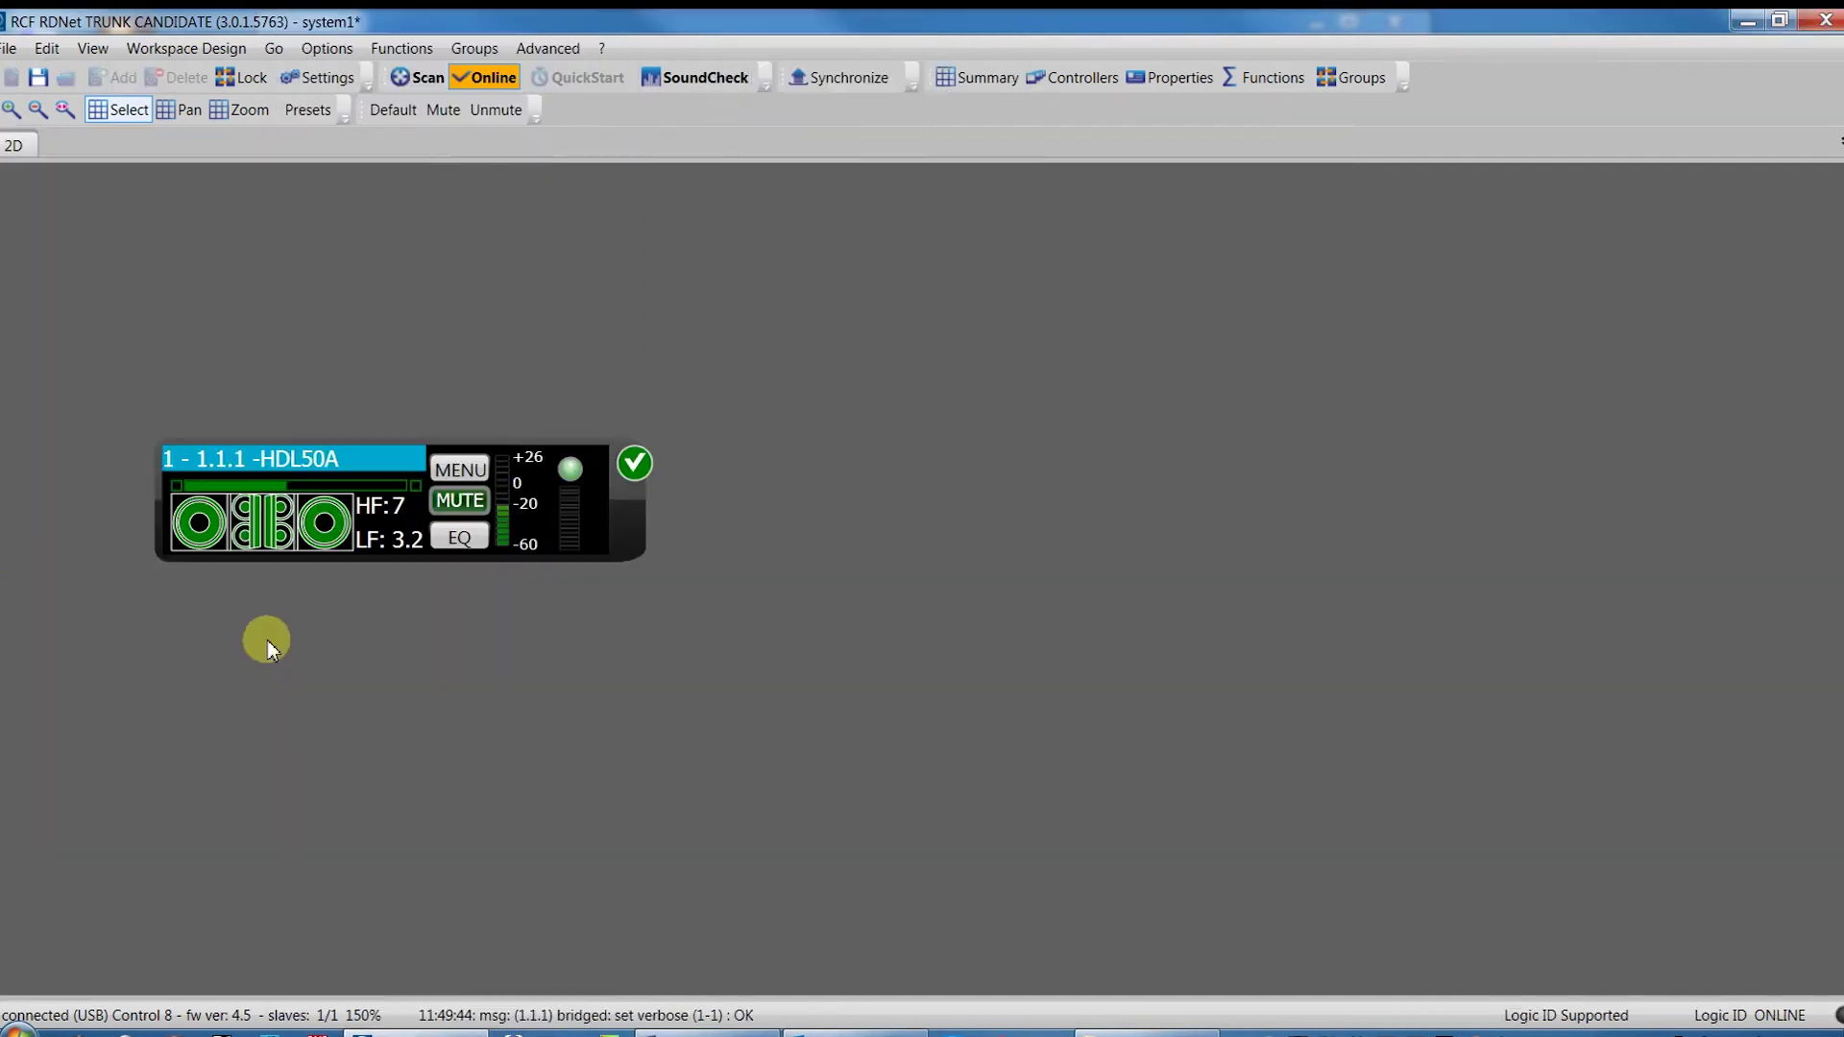
Step: Reopen the HDL50A control window, centre it, and close the group list without assigning a group
{"action": "left_click", "coordinate": [267, 640]}
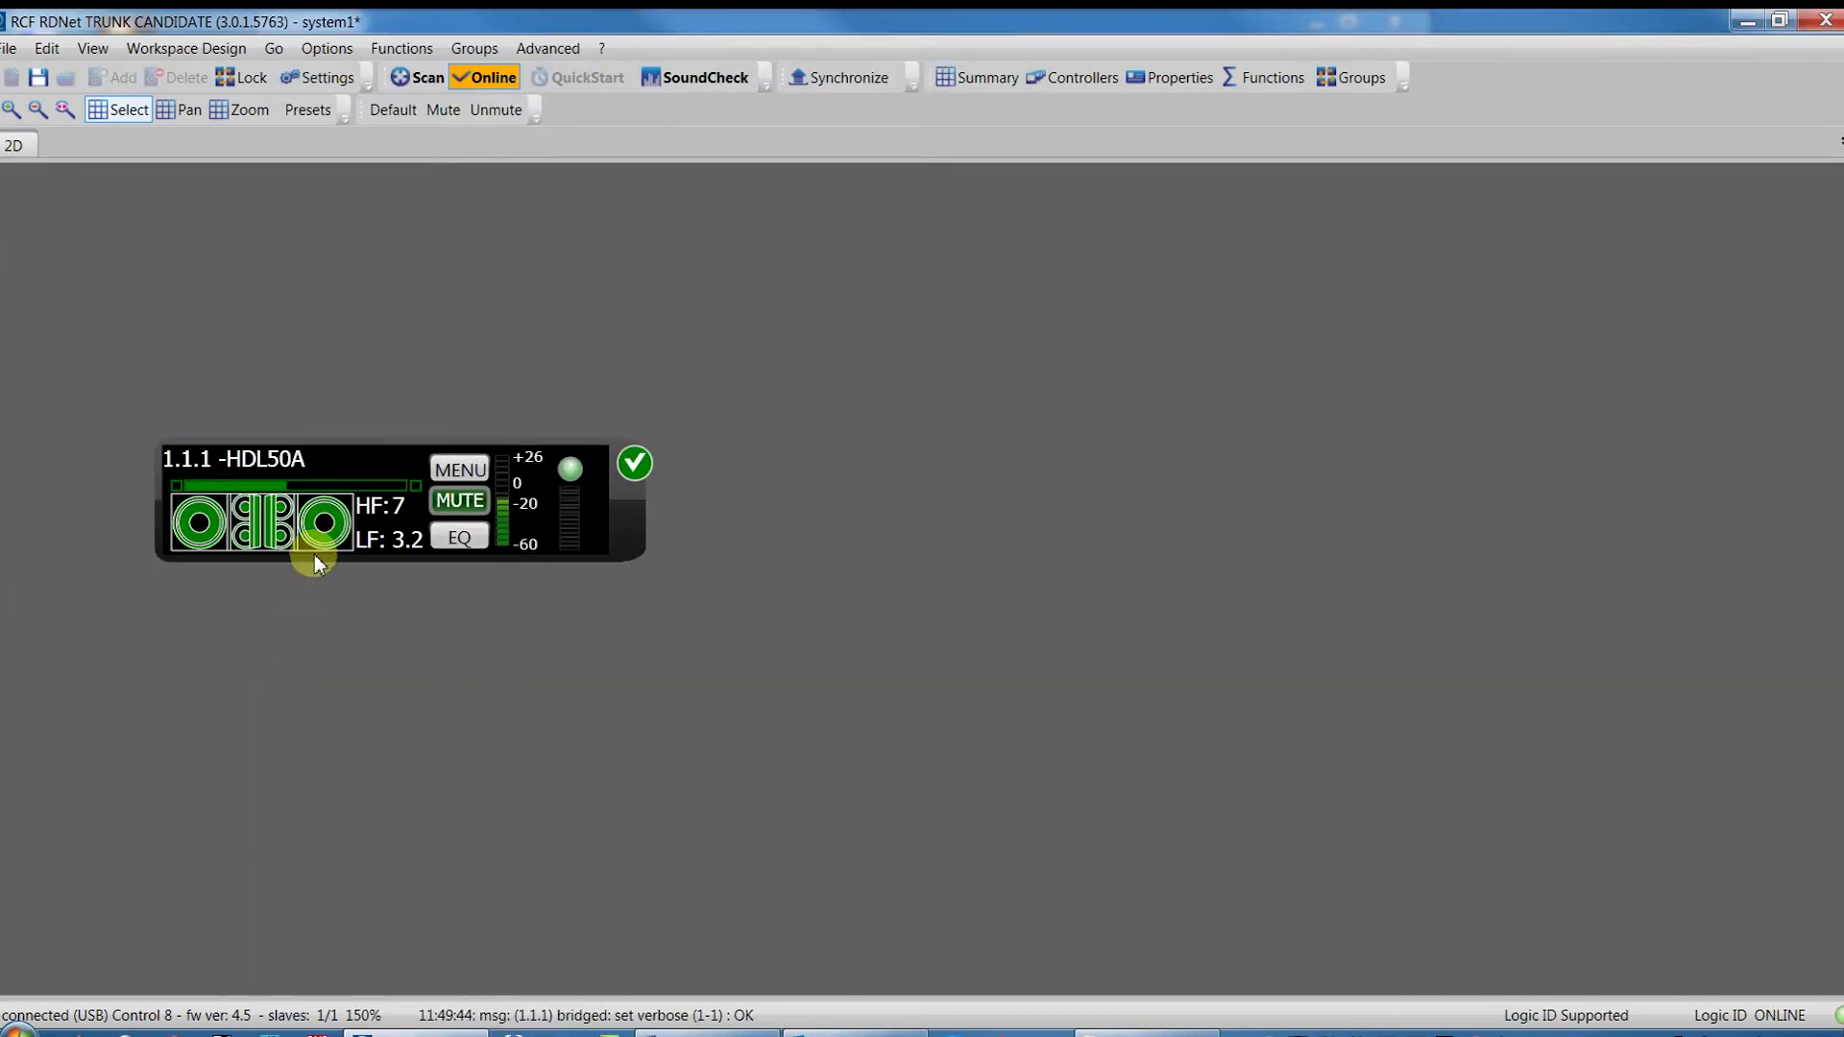
{"action": "double_click", "coordinate": [338, 455]}
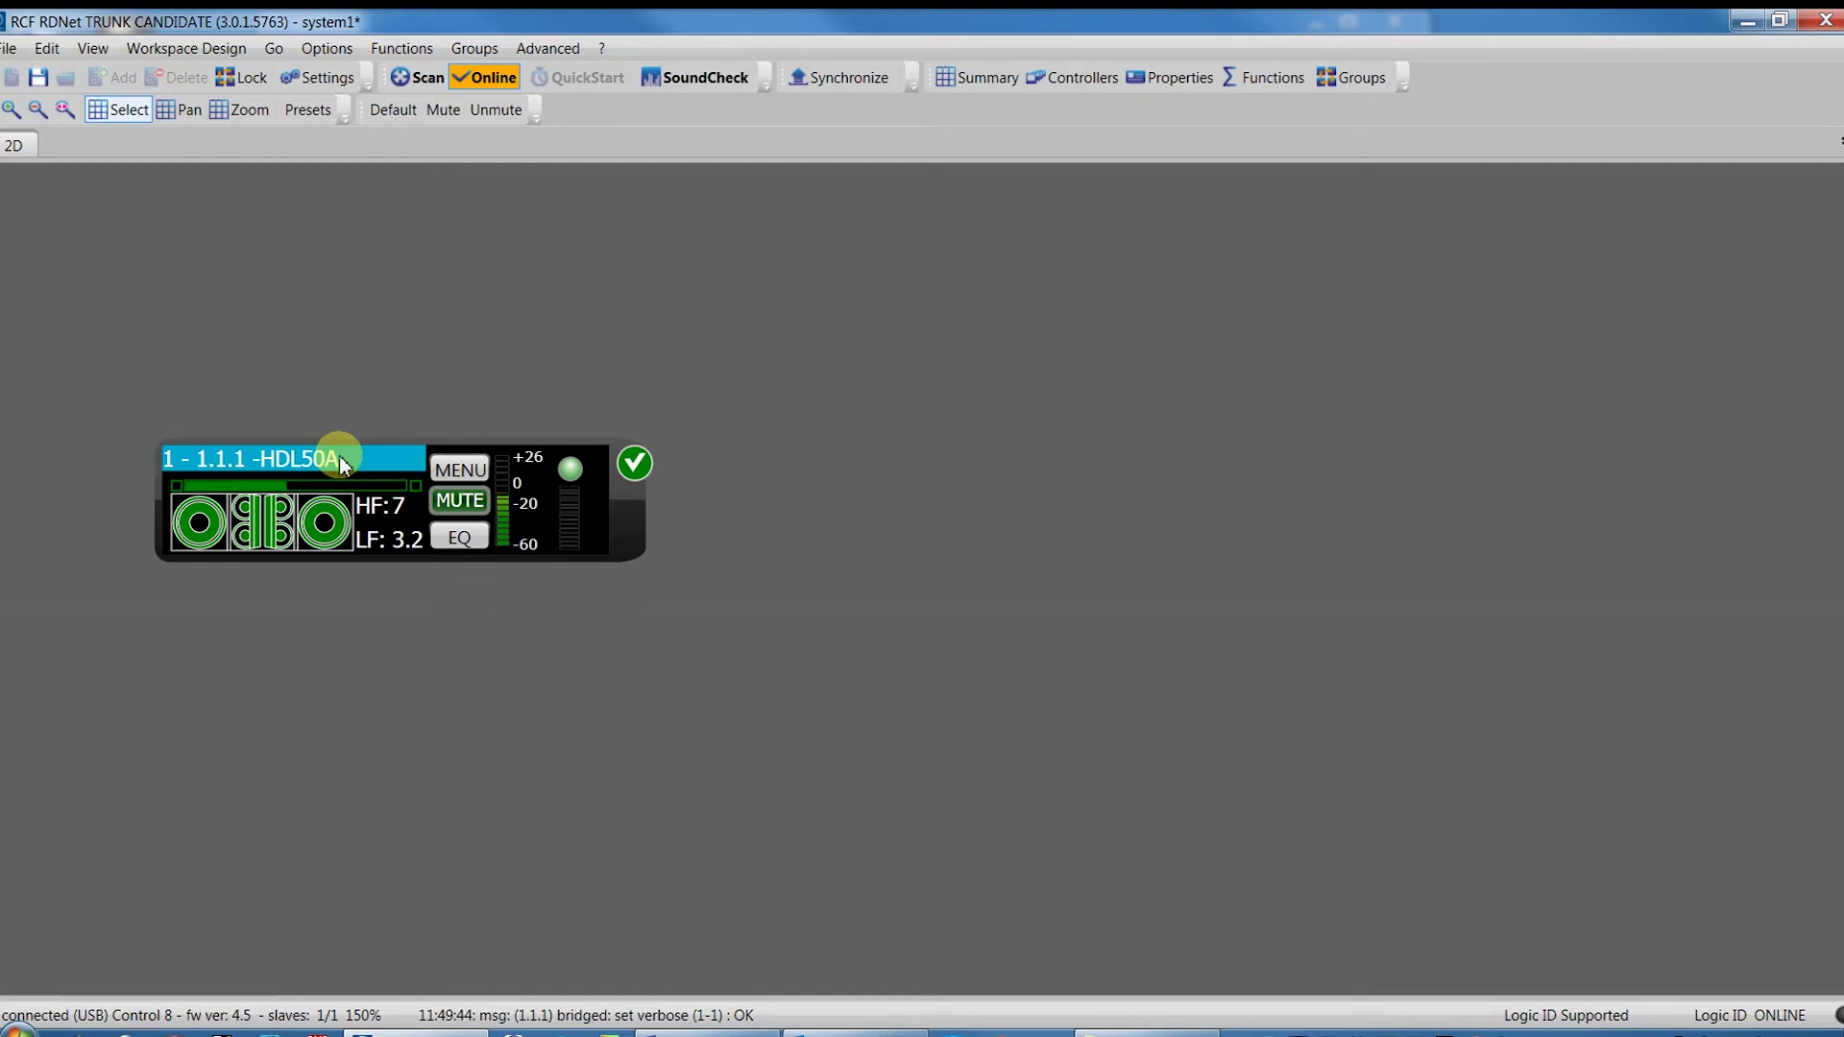
{"action": "left_click_drag", "start_coordinate": [194, 53], "coordinate": [921, 23]}
{"action": "left_click", "coordinate": [818, 91]}
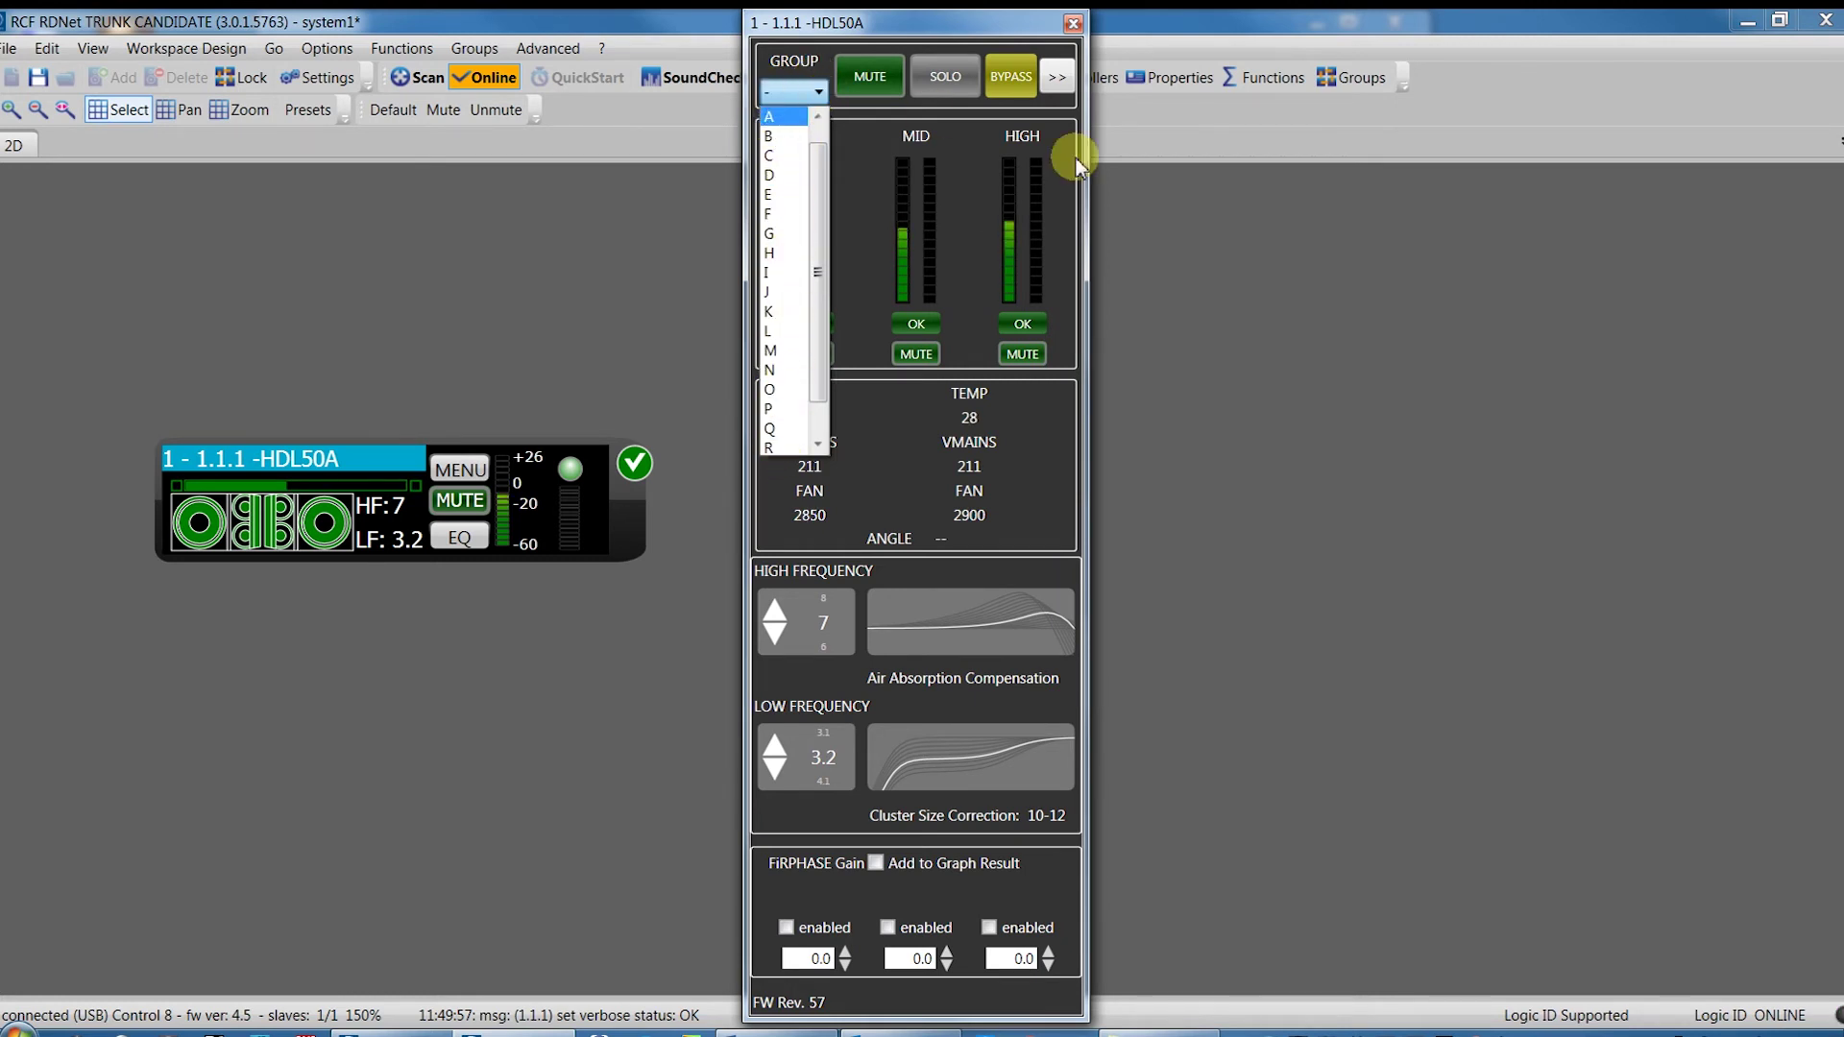
{"action": "left_click", "coordinate": [1304, 228]}
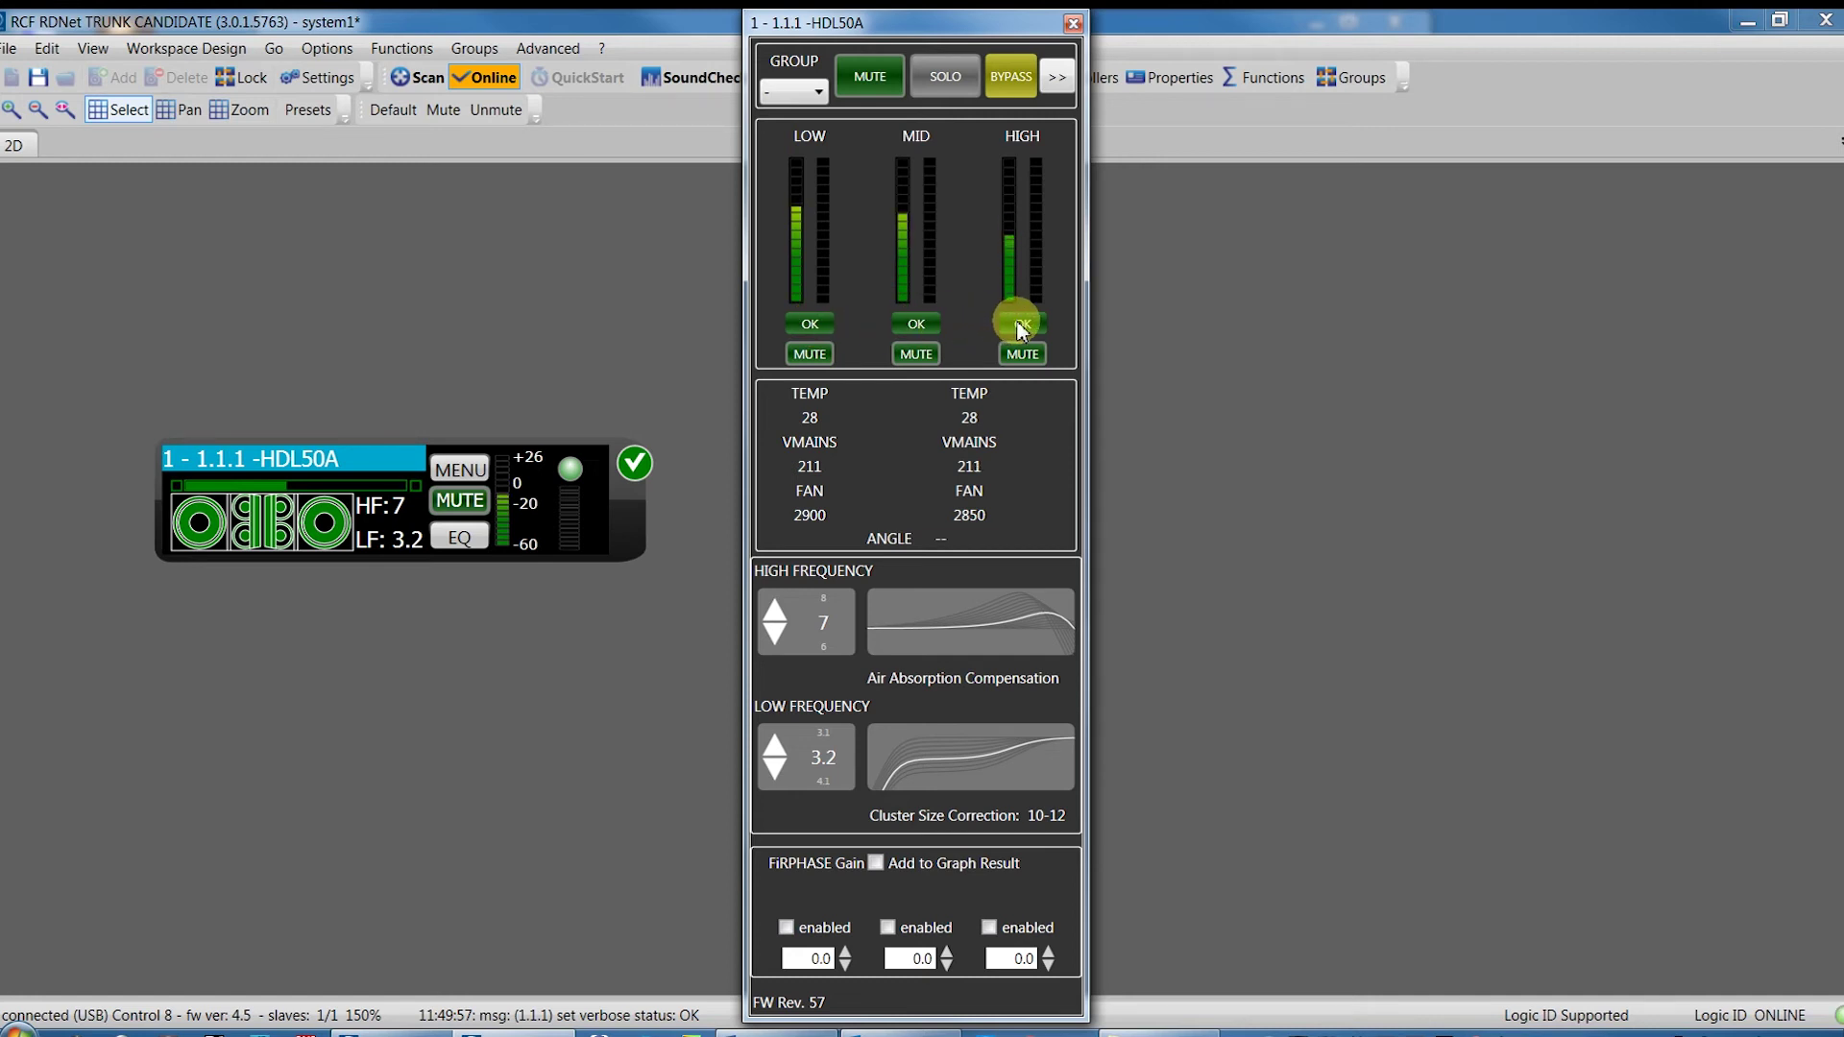
Step: Mute and unmute the LOW, MID and HIGH bands in turn
{"action": "left_click", "coordinate": [813, 356]}
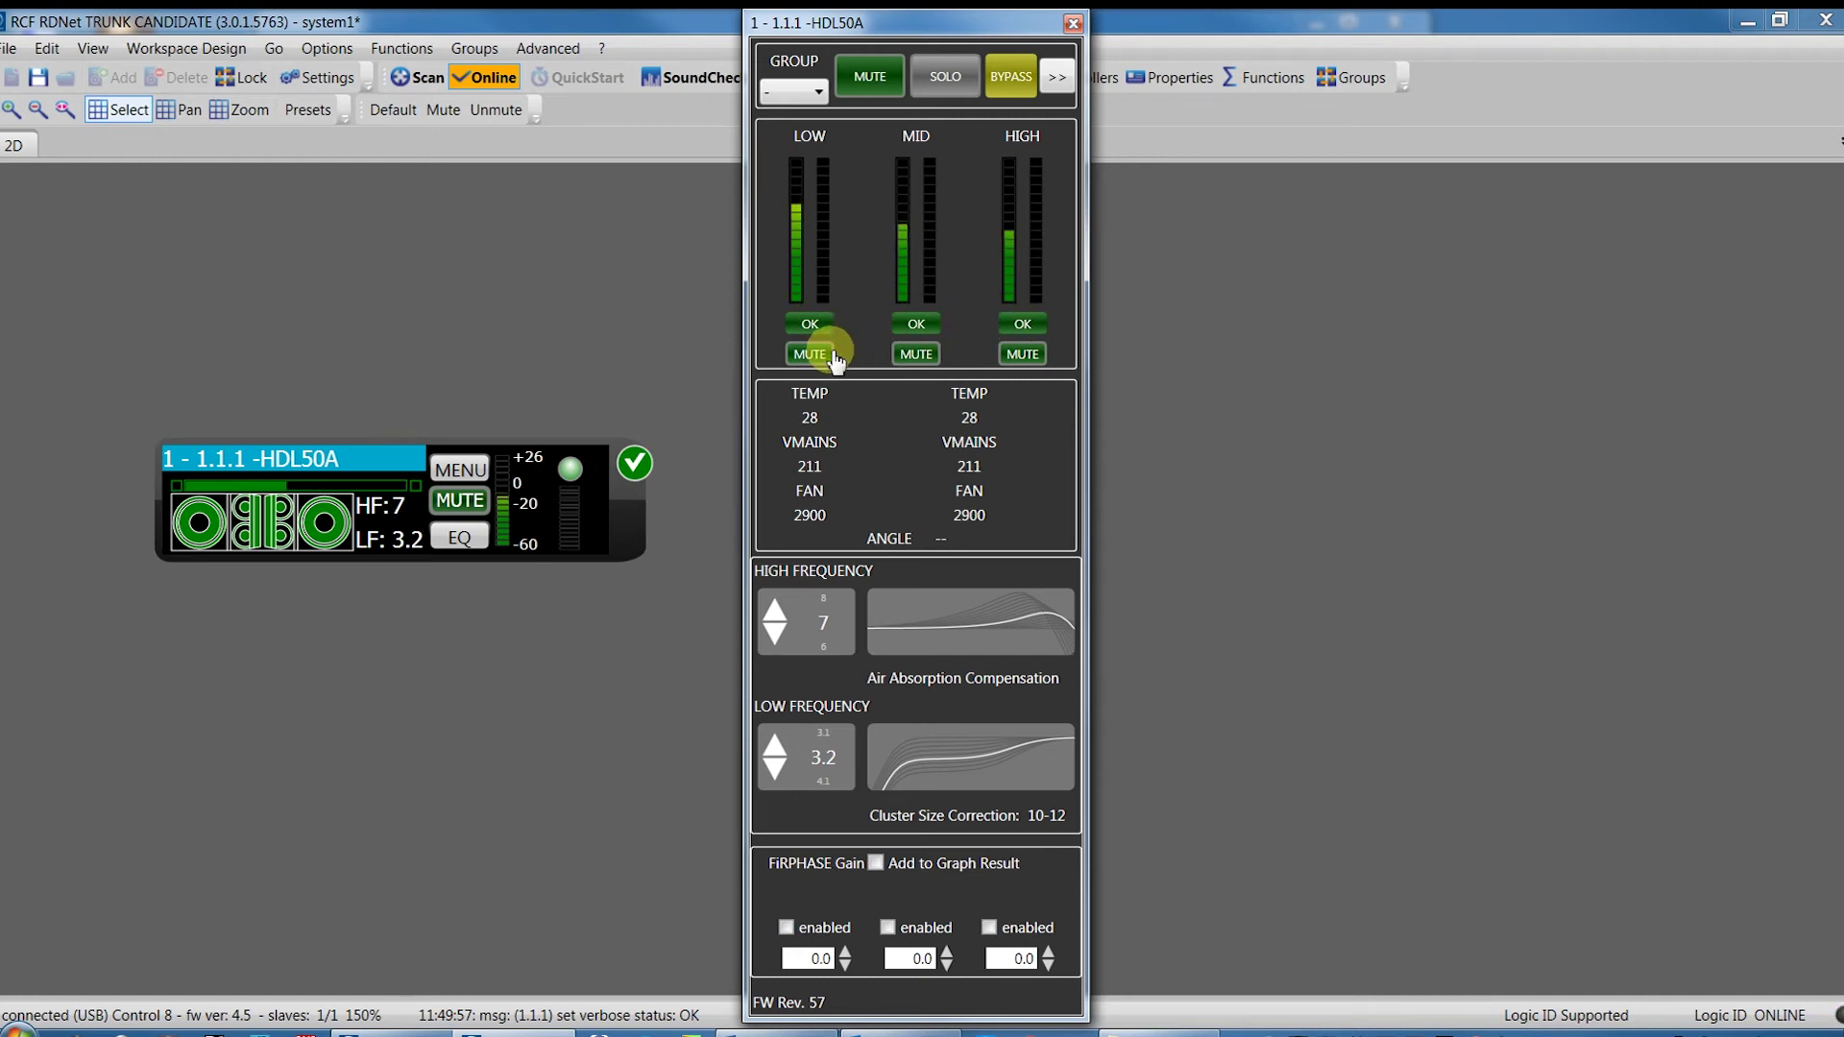
{"action": "left_click", "coordinate": [813, 355]}
{"action": "left_click", "coordinate": [912, 356]}
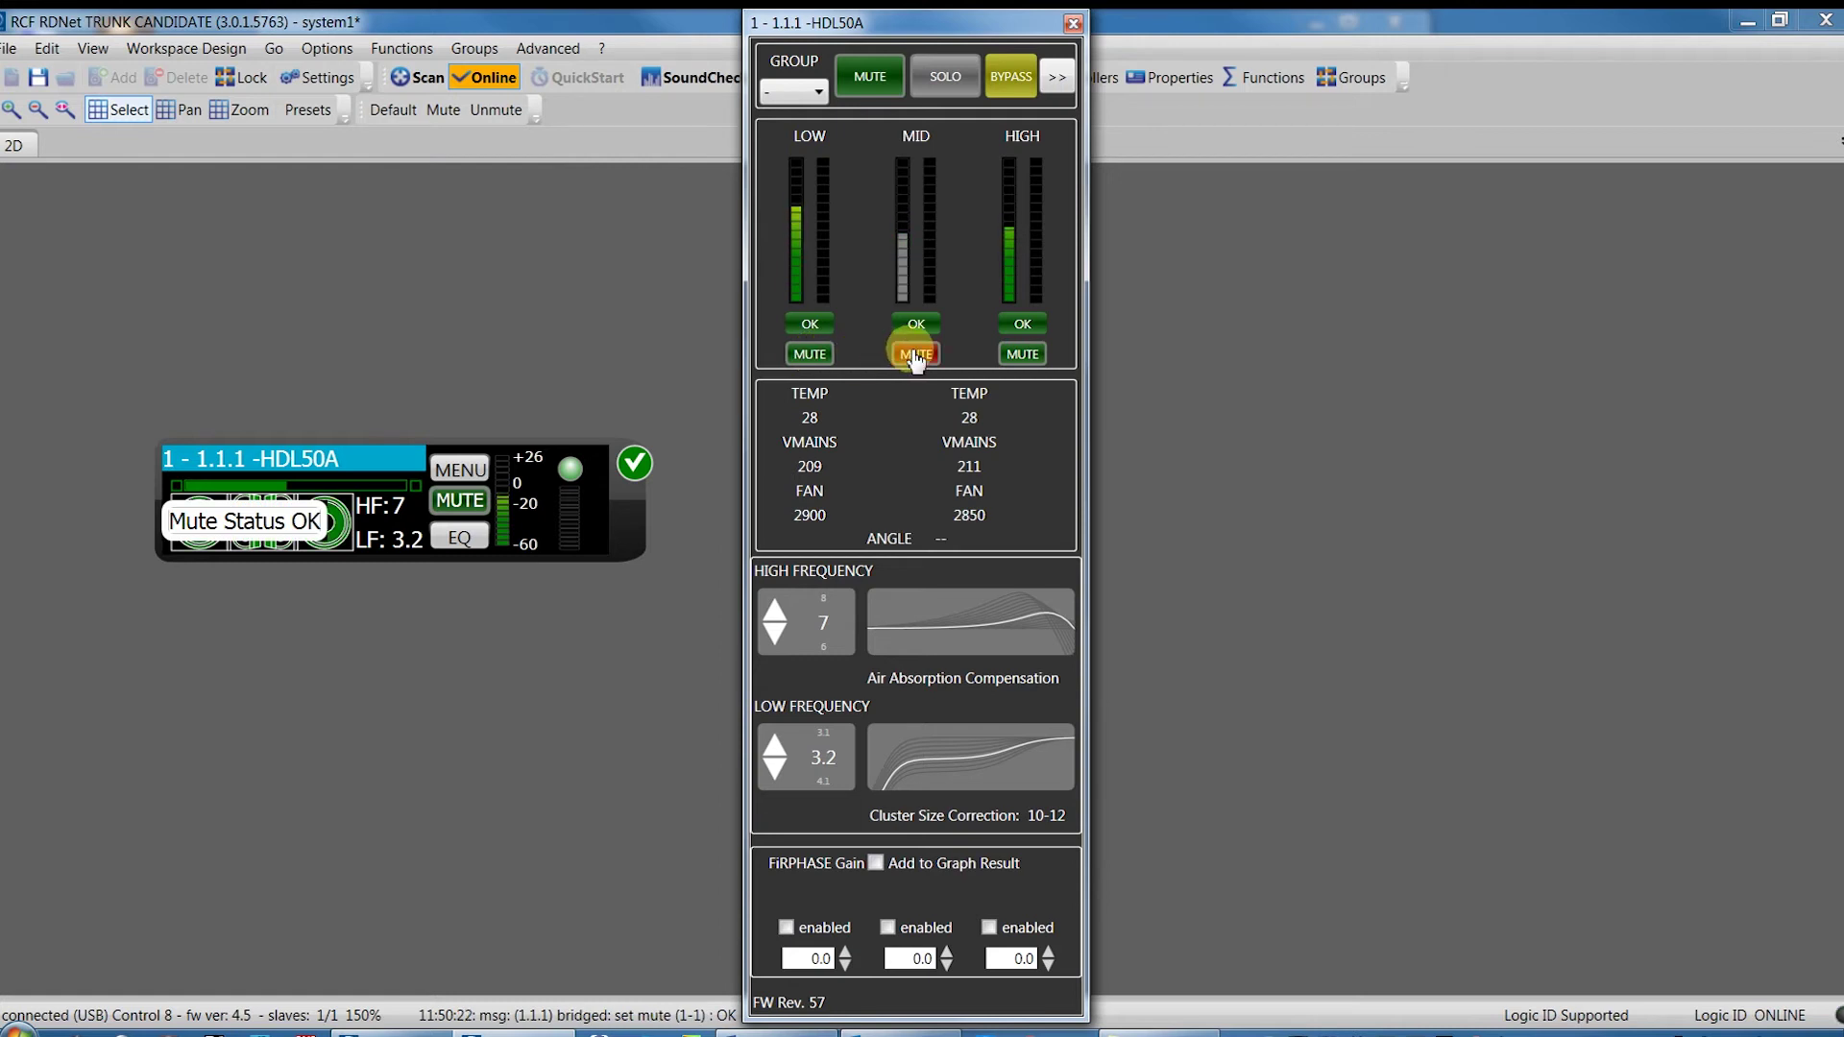
{"action": "left_click", "coordinate": [915, 355]}
{"action": "left_click", "coordinate": [1021, 355]}
{"action": "left_click", "coordinate": [1021, 354]}
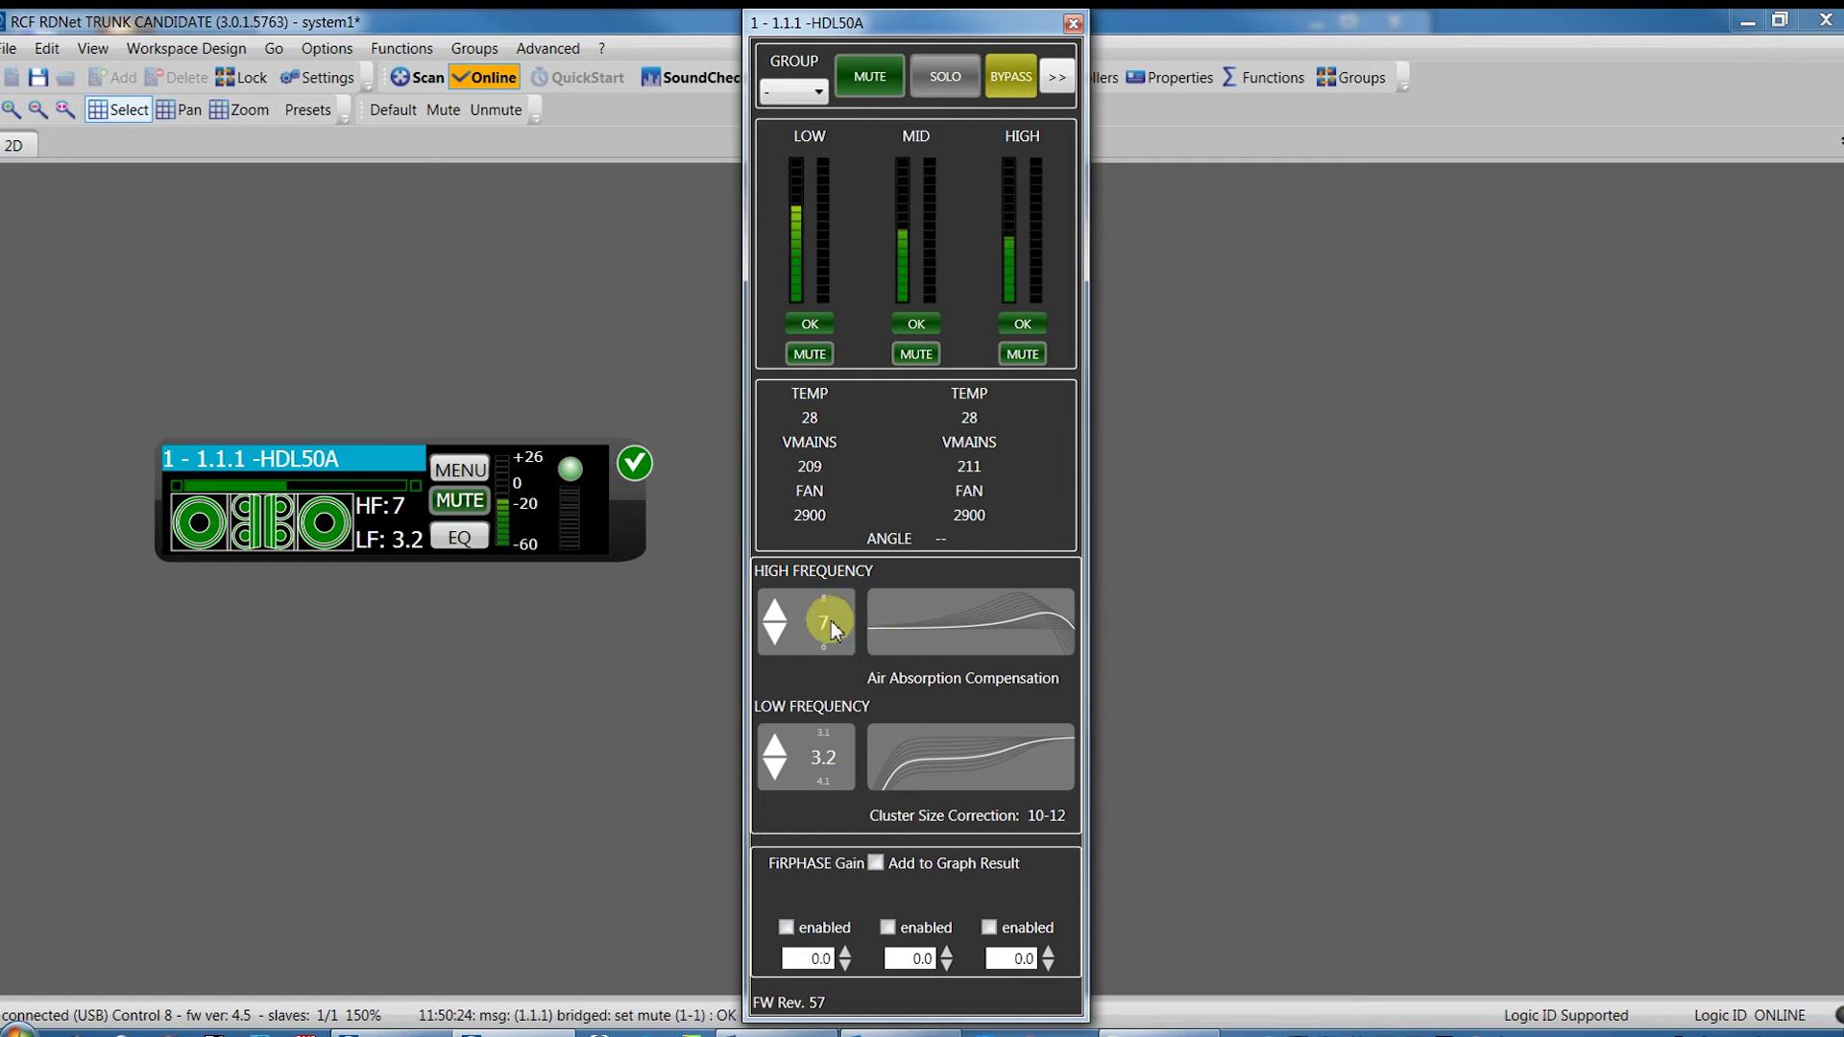
Step: Set the High Frequency air absorption to 9 (F), stepping through 3 and 13
{"action": "left_click", "coordinate": [775, 632]}
{"action": "left_click", "coordinate": [774, 632]}
{"action": "left_click", "coordinate": [775, 630]}
{"action": "left_click", "coordinate": [774, 631]}
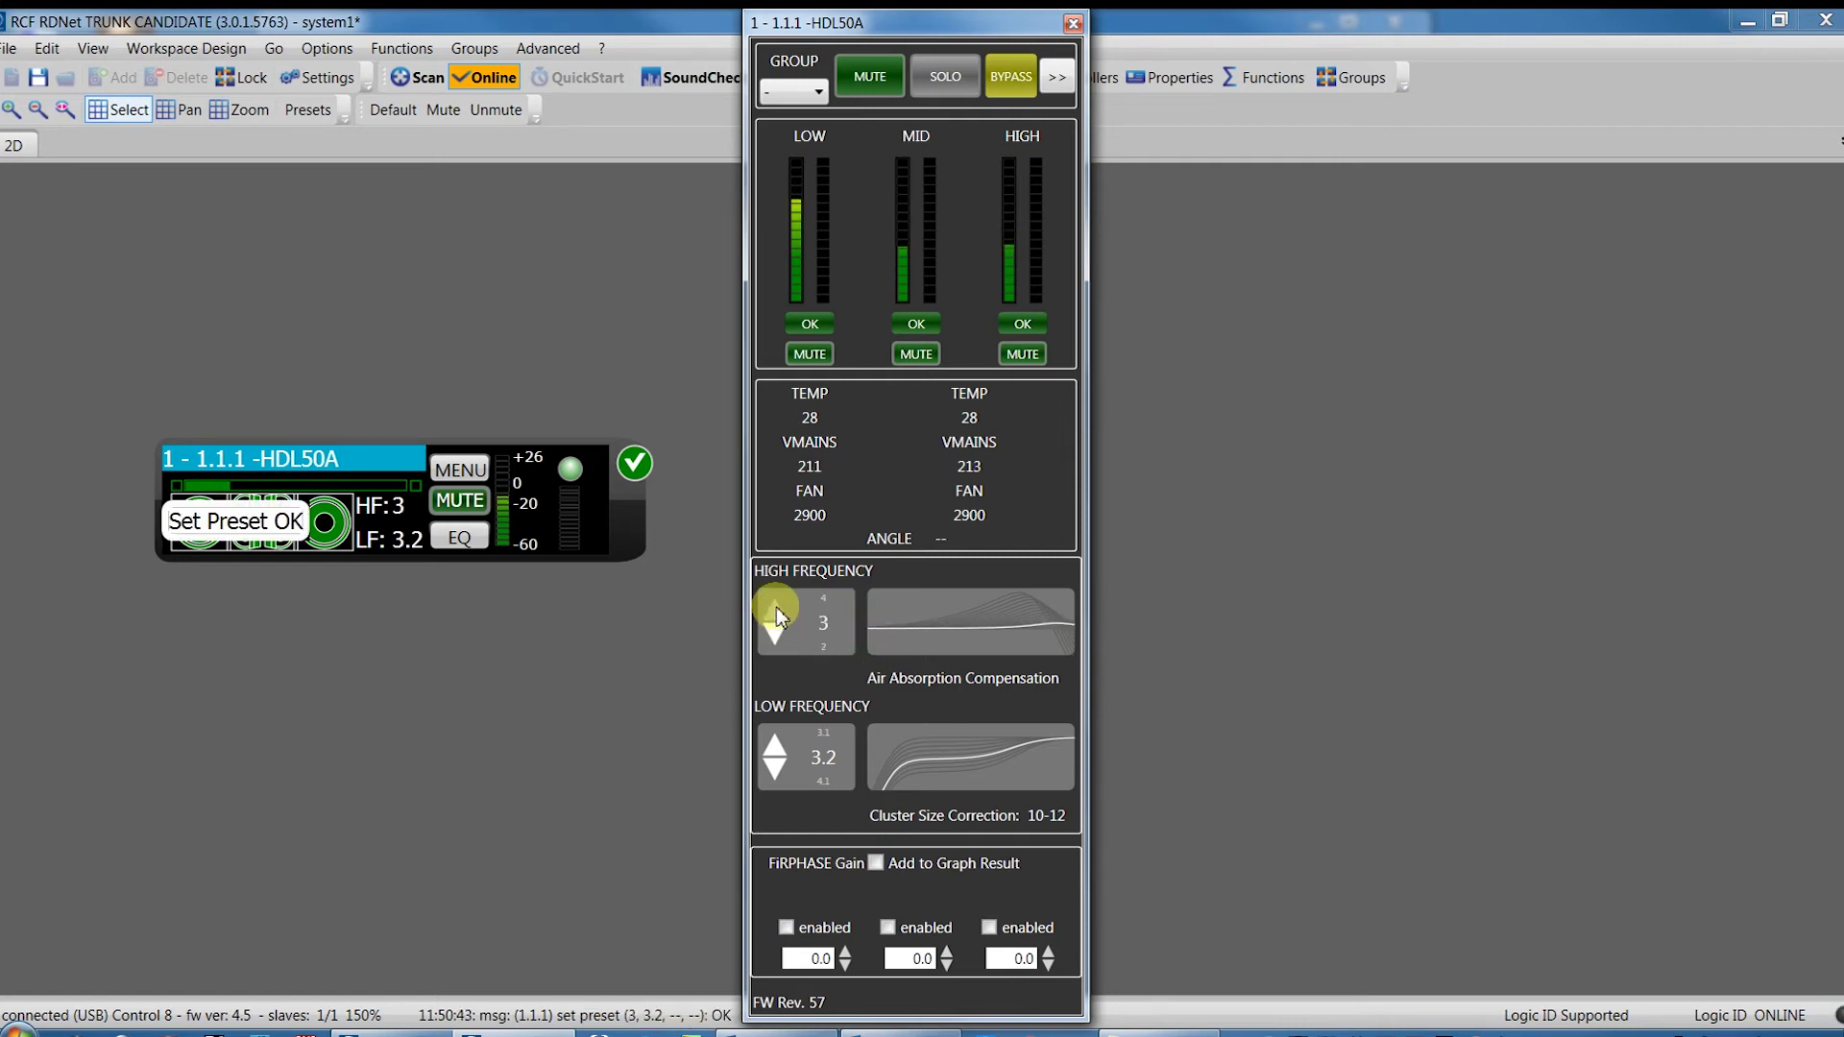
{"action": "left_click", "coordinate": [776, 614]}
{"action": "left_click", "coordinate": [776, 615]}
{"action": "left_click", "coordinate": [776, 615]}
{"action": "left_click", "coordinate": [776, 616]}
{"action": "left_click", "coordinate": [777, 617]}
{"action": "left_click", "coordinate": [777, 617]}
{"action": "left_click", "coordinate": [777, 618]}
{"action": "left_click", "coordinate": [777, 618]}
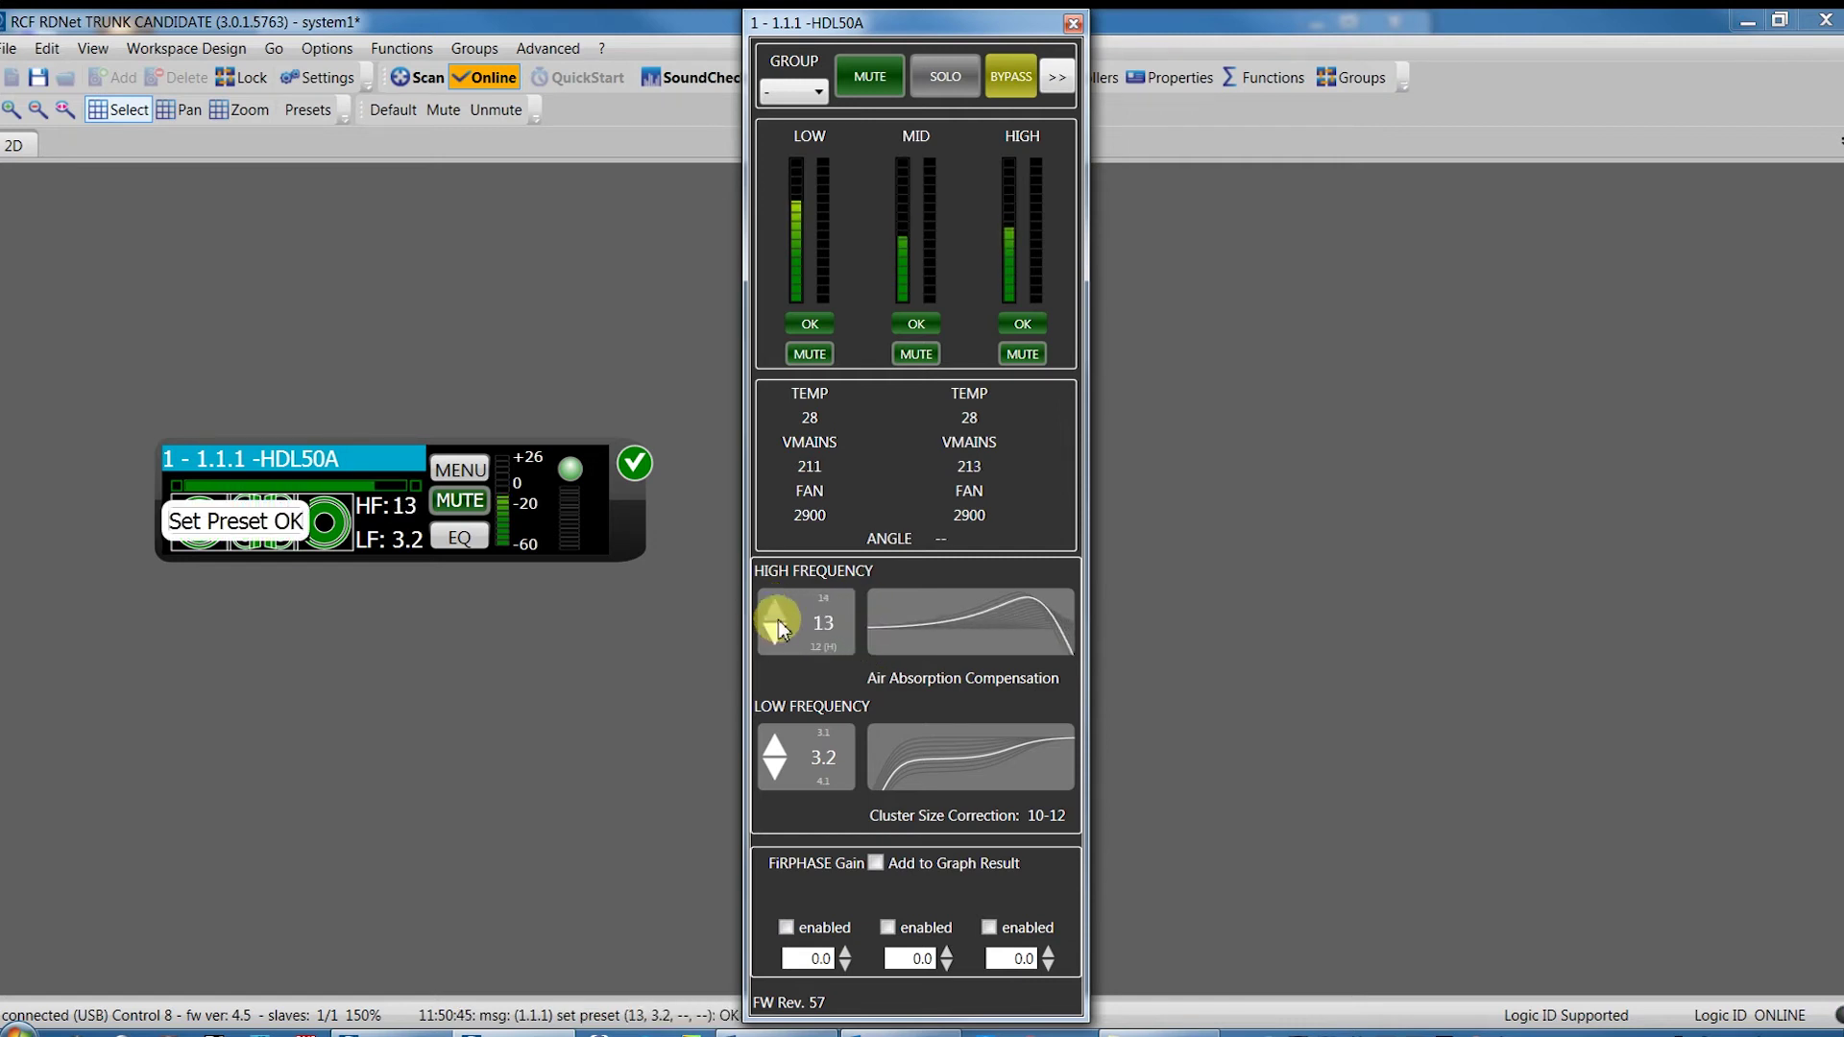
{"action": "left_click", "coordinate": [780, 630]}
{"action": "left_click", "coordinate": [780, 630]}
{"action": "left_click", "coordinate": [780, 630]}
{"action": "left_click", "coordinate": [780, 630]}
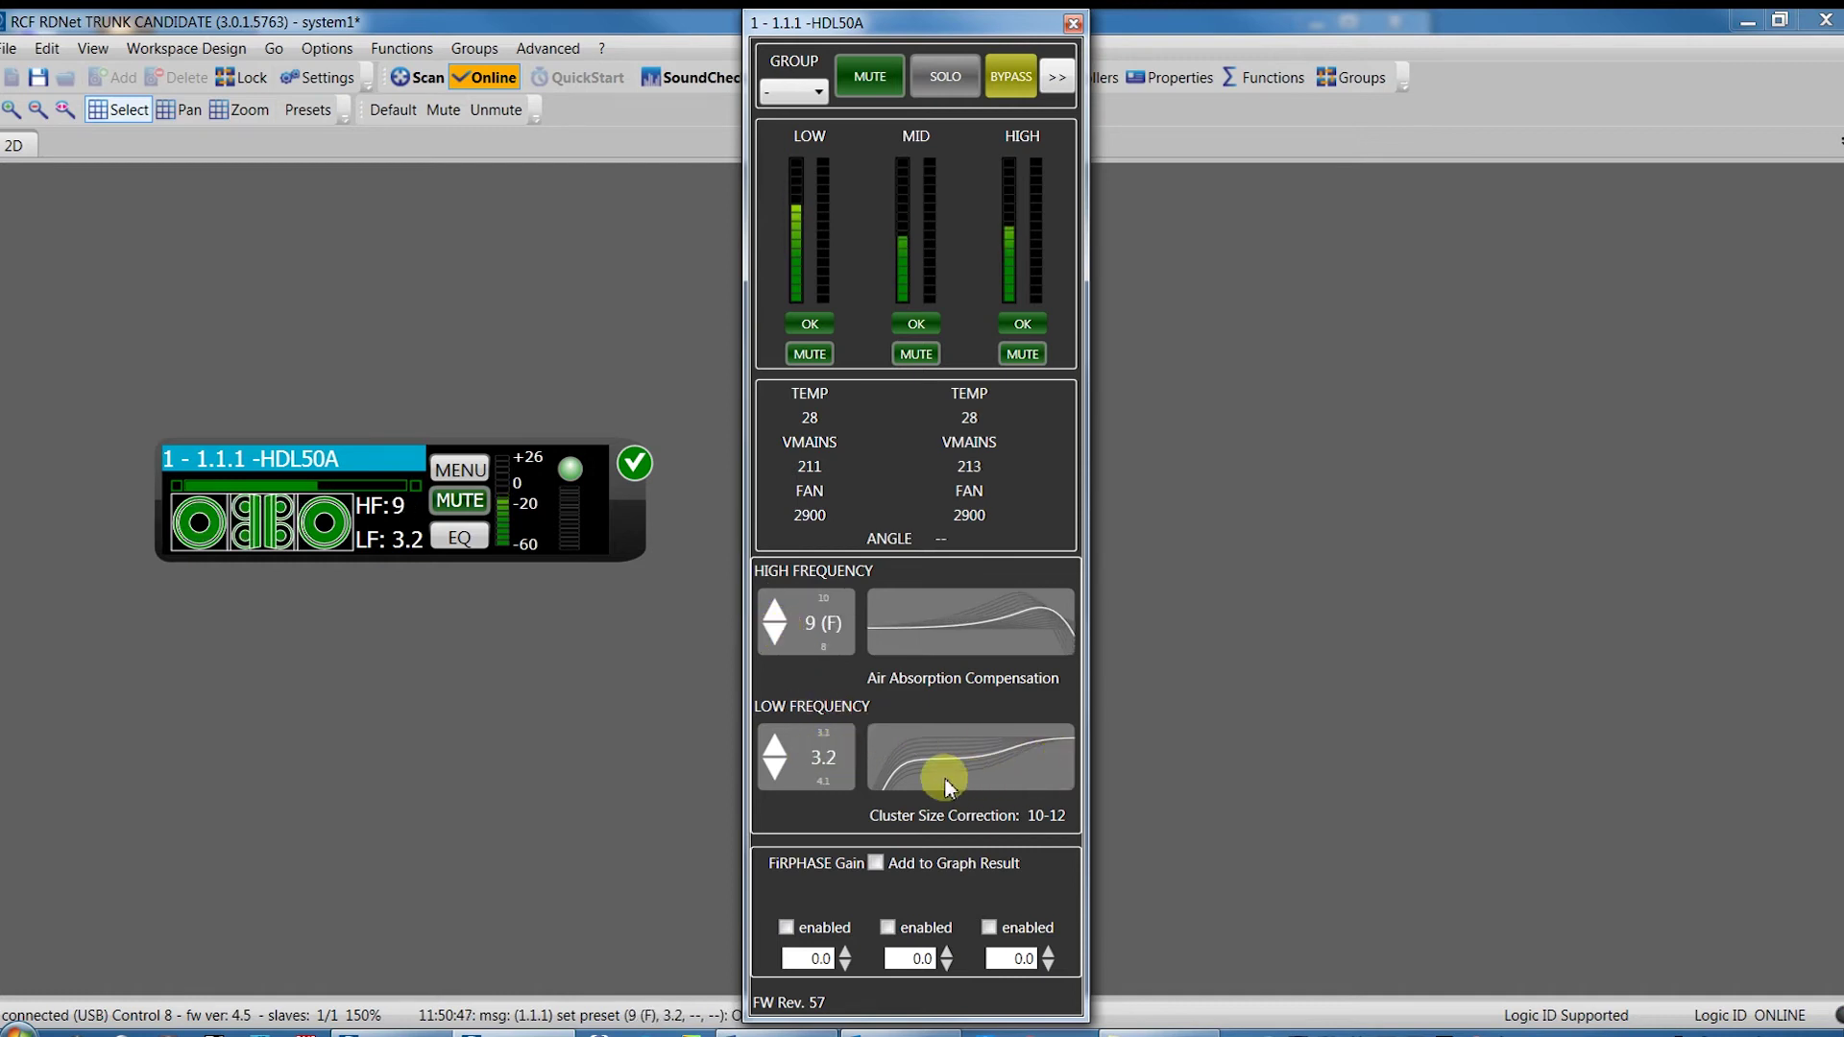
Step: Step the Low Frequency setting down to 1.1 and back up to 3.2
{"action": "left_click", "coordinate": [774, 749]}
{"action": "left_click", "coordinate": [774, 748]}
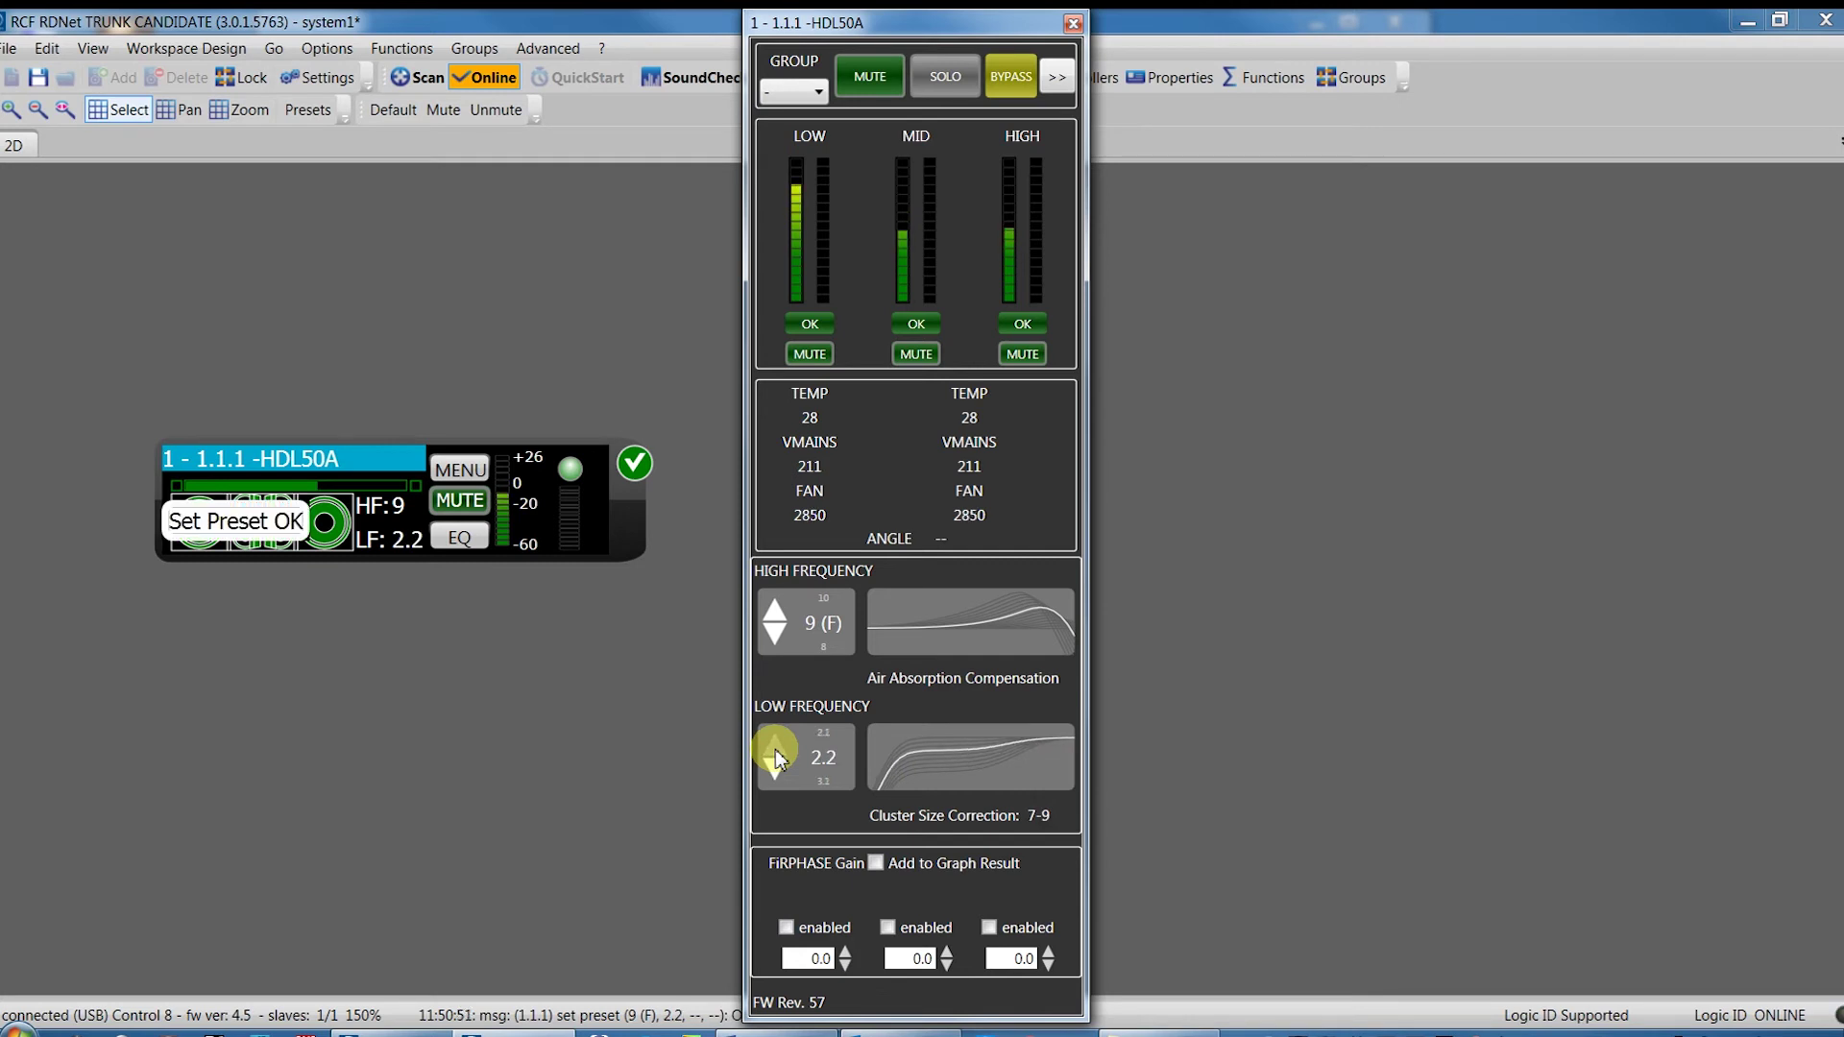
{"action": "left_click", "coordinate": [775, 749]}
{"action": "left_click", "coordinate": [778, 773]}
{"action": "left_click", "coordinate": [777, 773]}
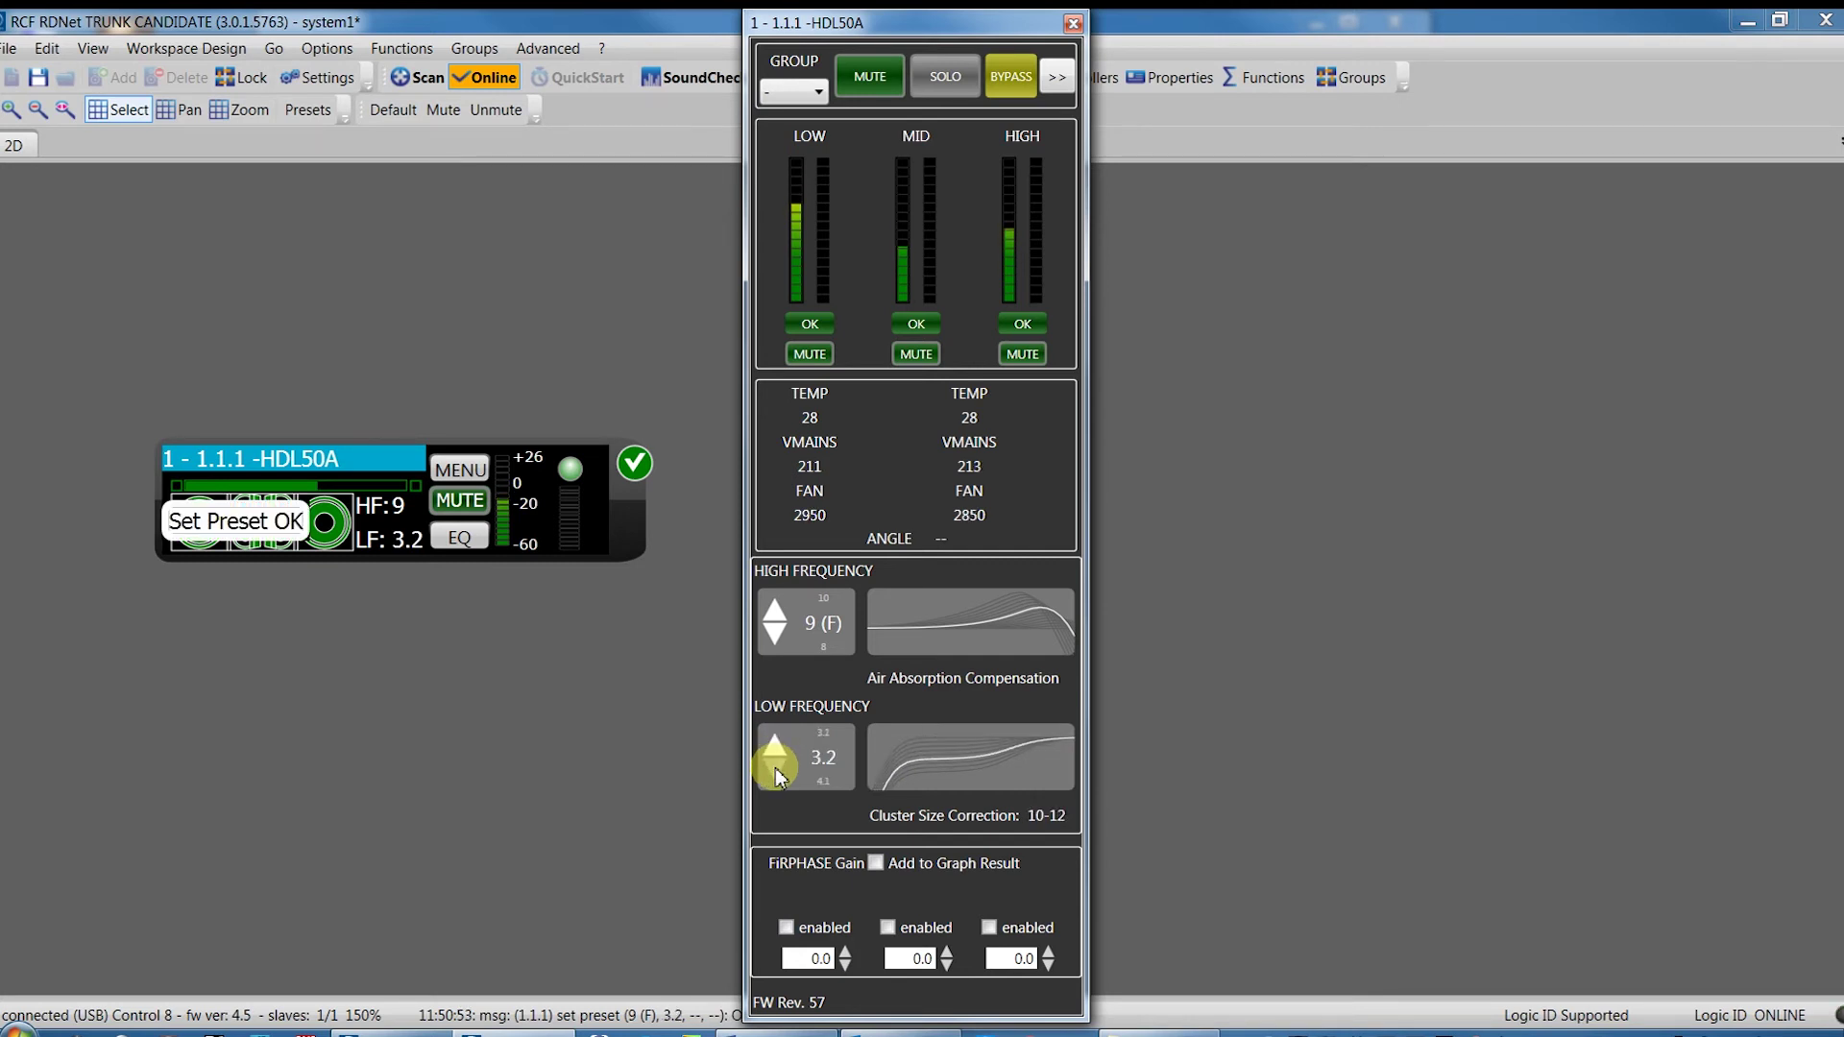
Step: Toggle solo on and off, then expand and collapse the HDL50A window's EQ, gain and delay panels
{"action": "left_click", "coordinate": [946, 77]}
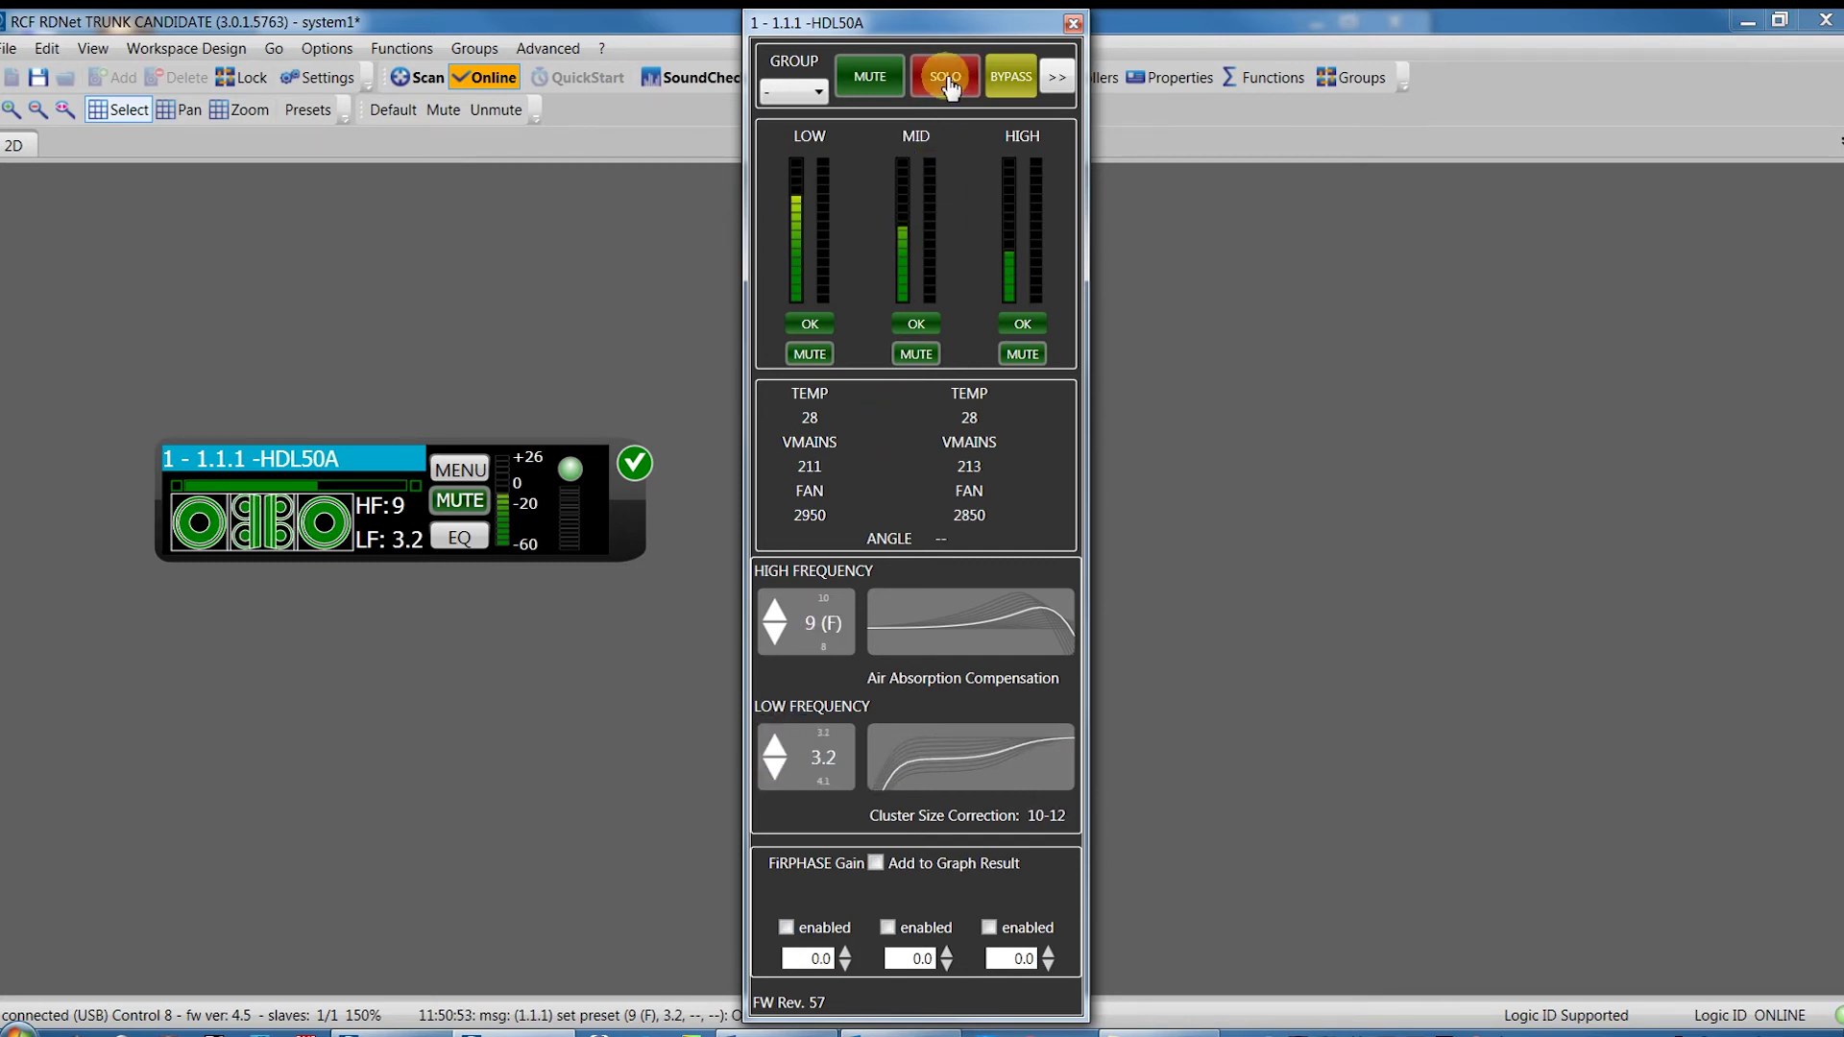
{"action": "left_click", "coordinate": [946, 76]}
{"action": "left_click", "coordinate": [1057, 77]}
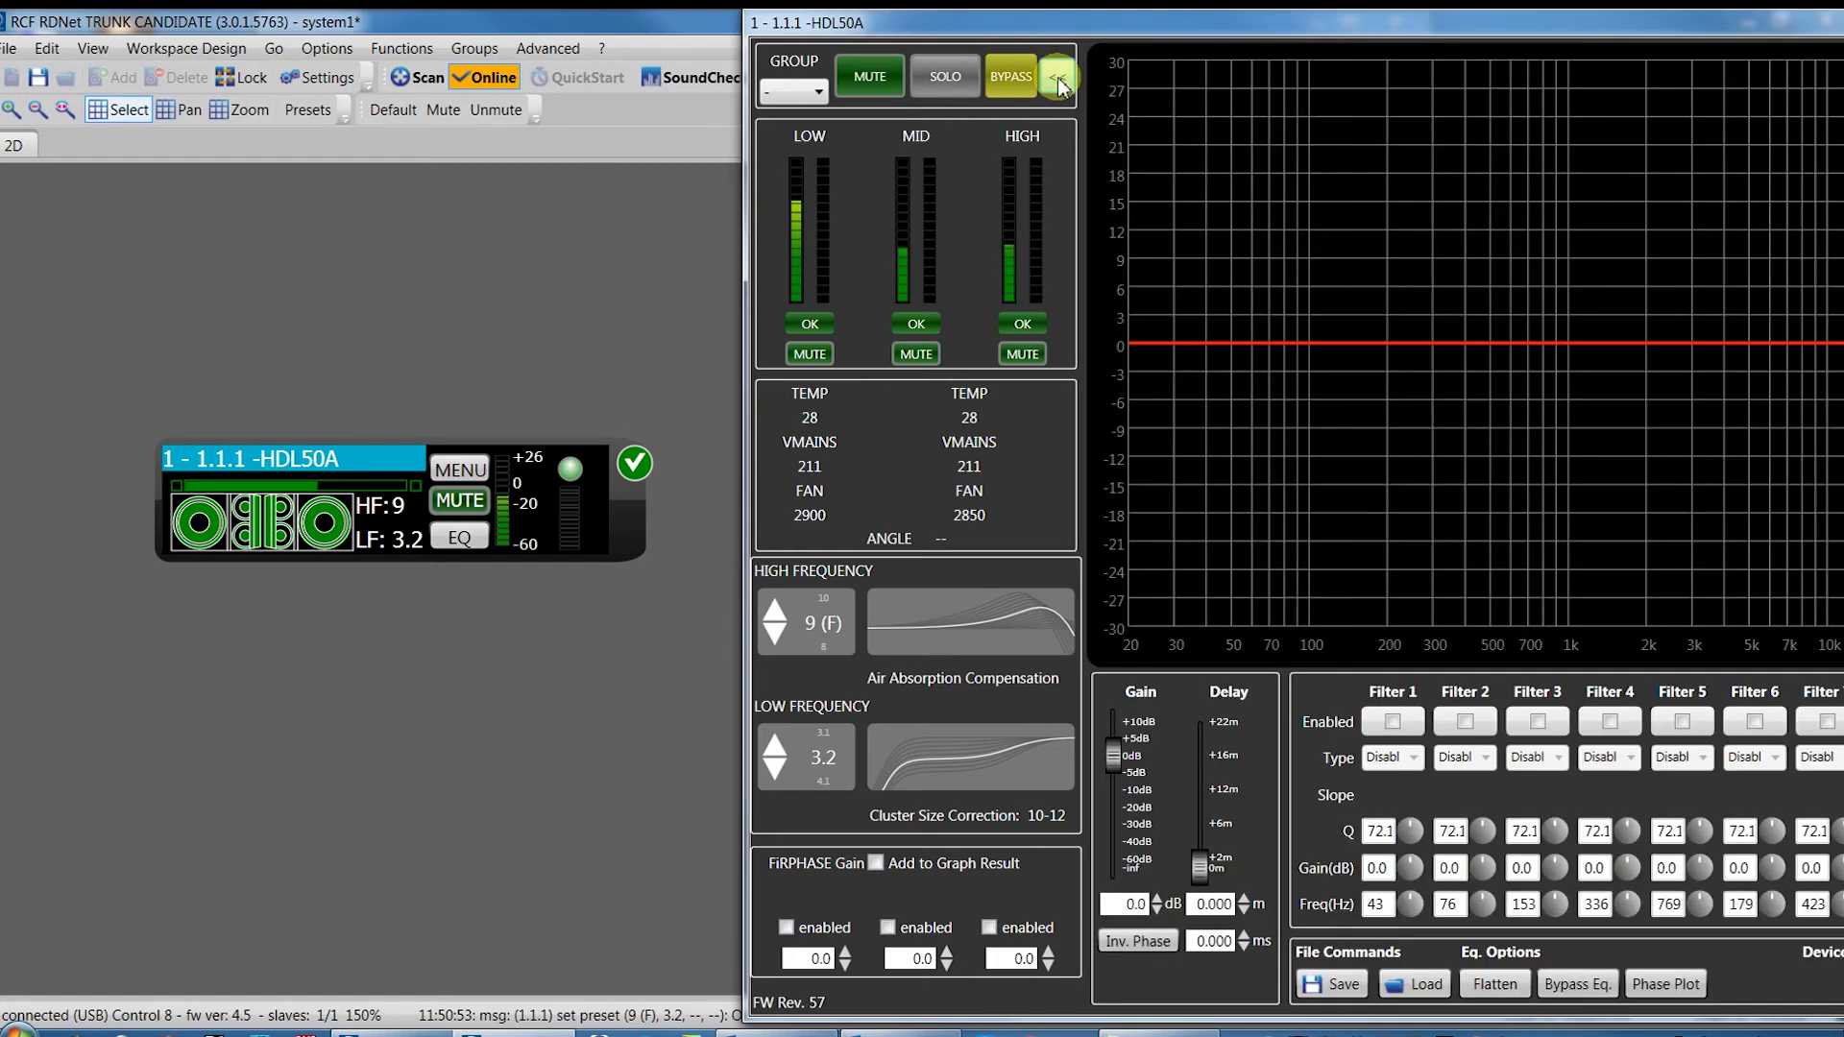
{"action": "left_click", "coordinate": [1058, 77]}
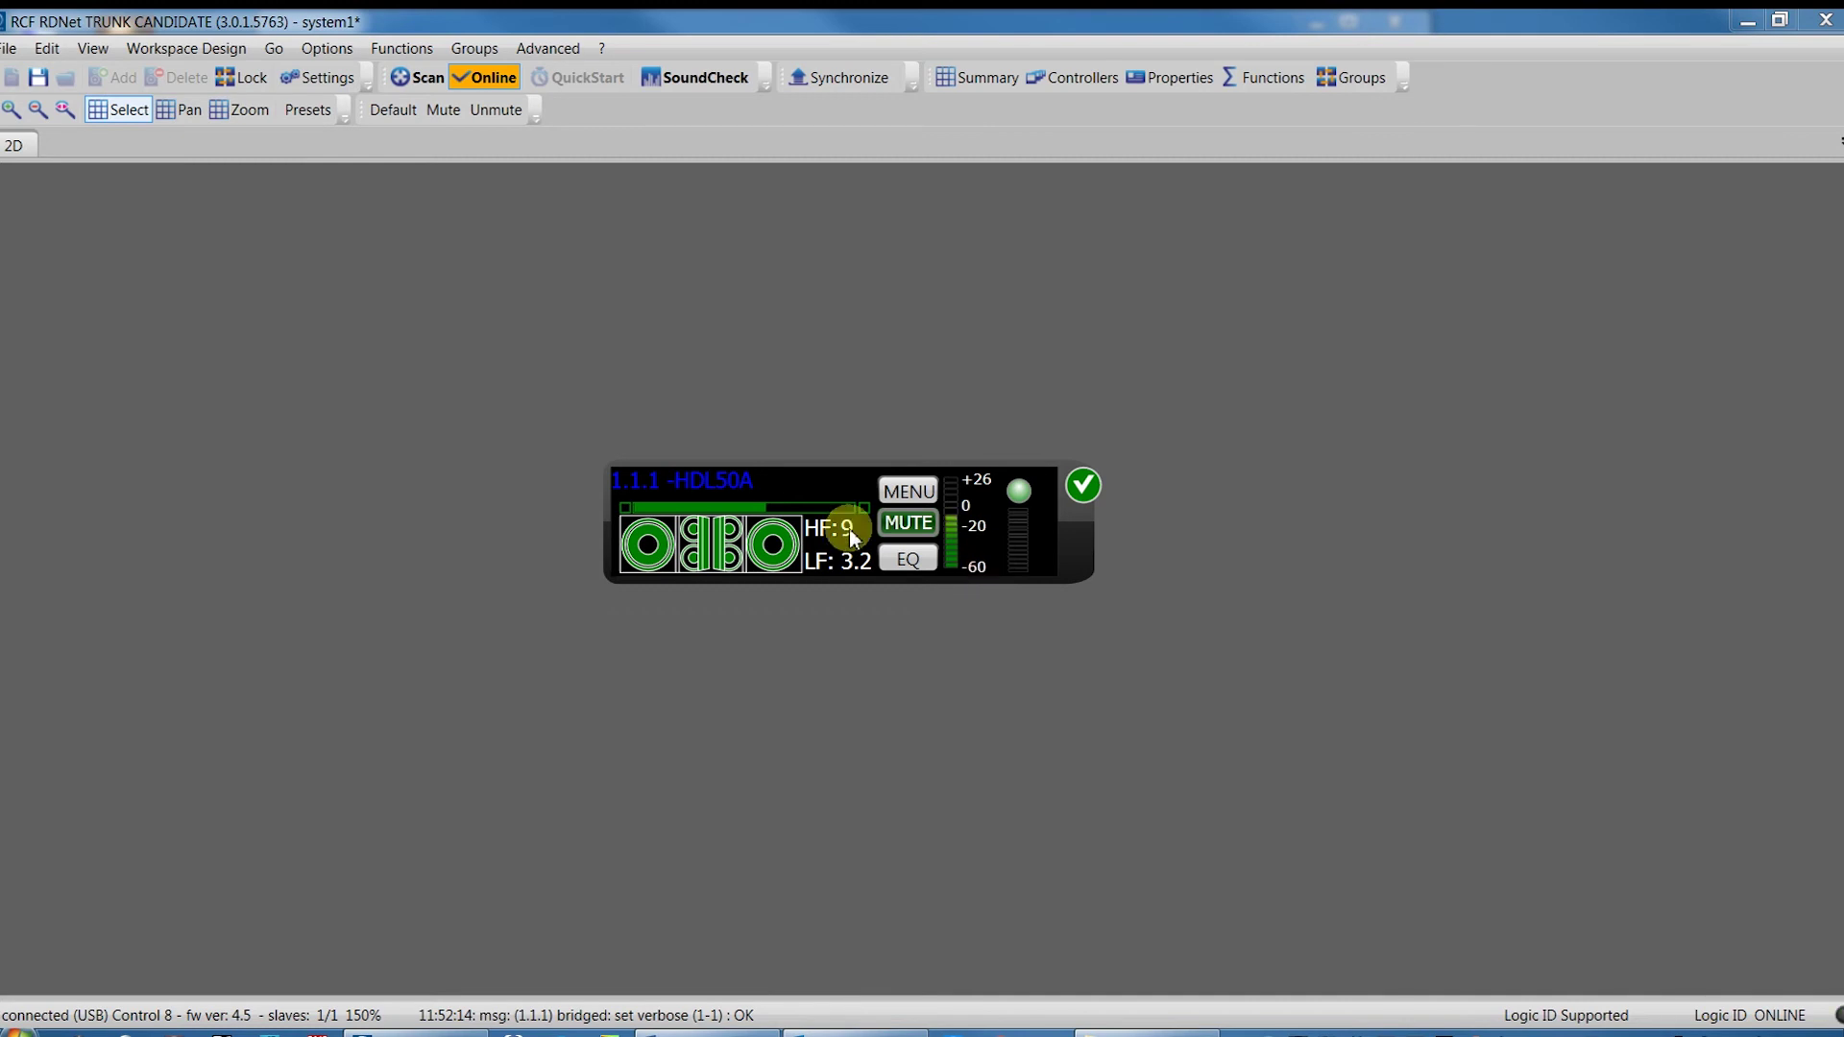
Step: Open, move and close the HDL50A control panel, then drag the widget toward the canvas centre
{"action": "double_click", "coordinate": [850, 481]}
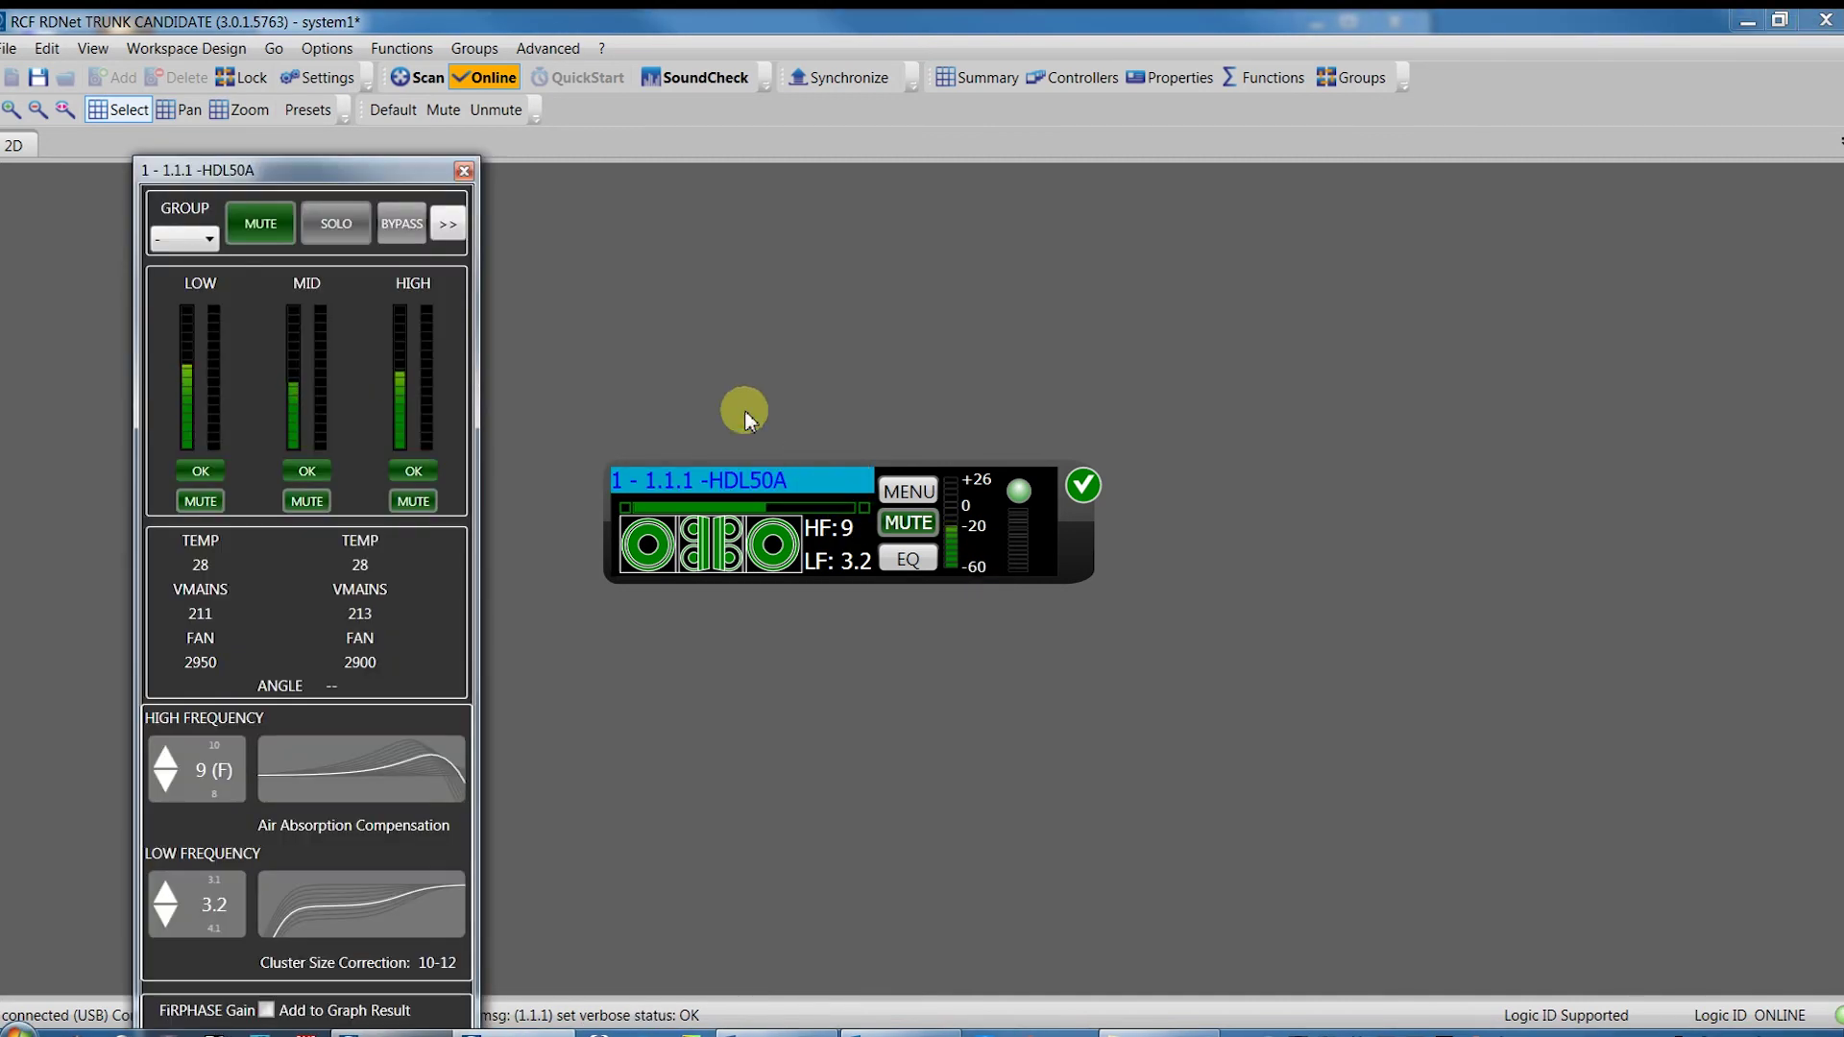
{"action": "left_click_drag", "start_coordinate": [406, 177], "coordinate": [666, 142]}
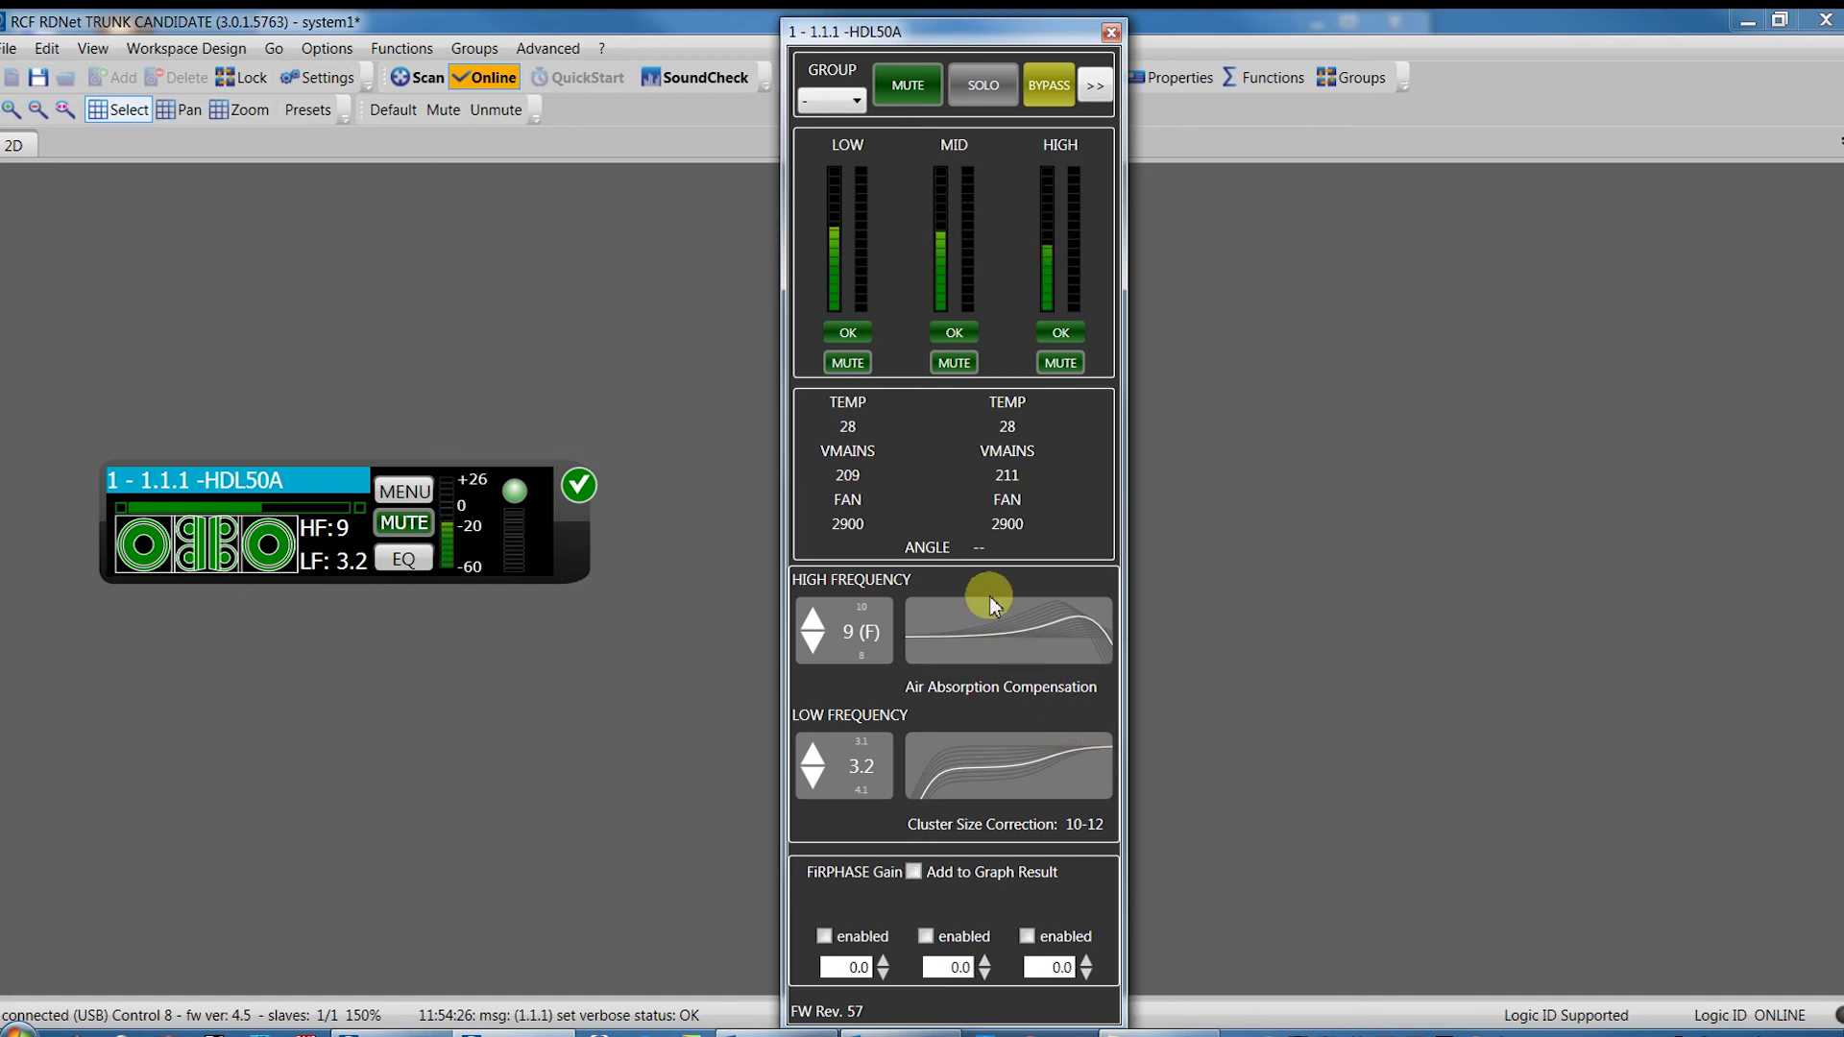
{"action": "left_click", "coordinate": [1112, 37]}
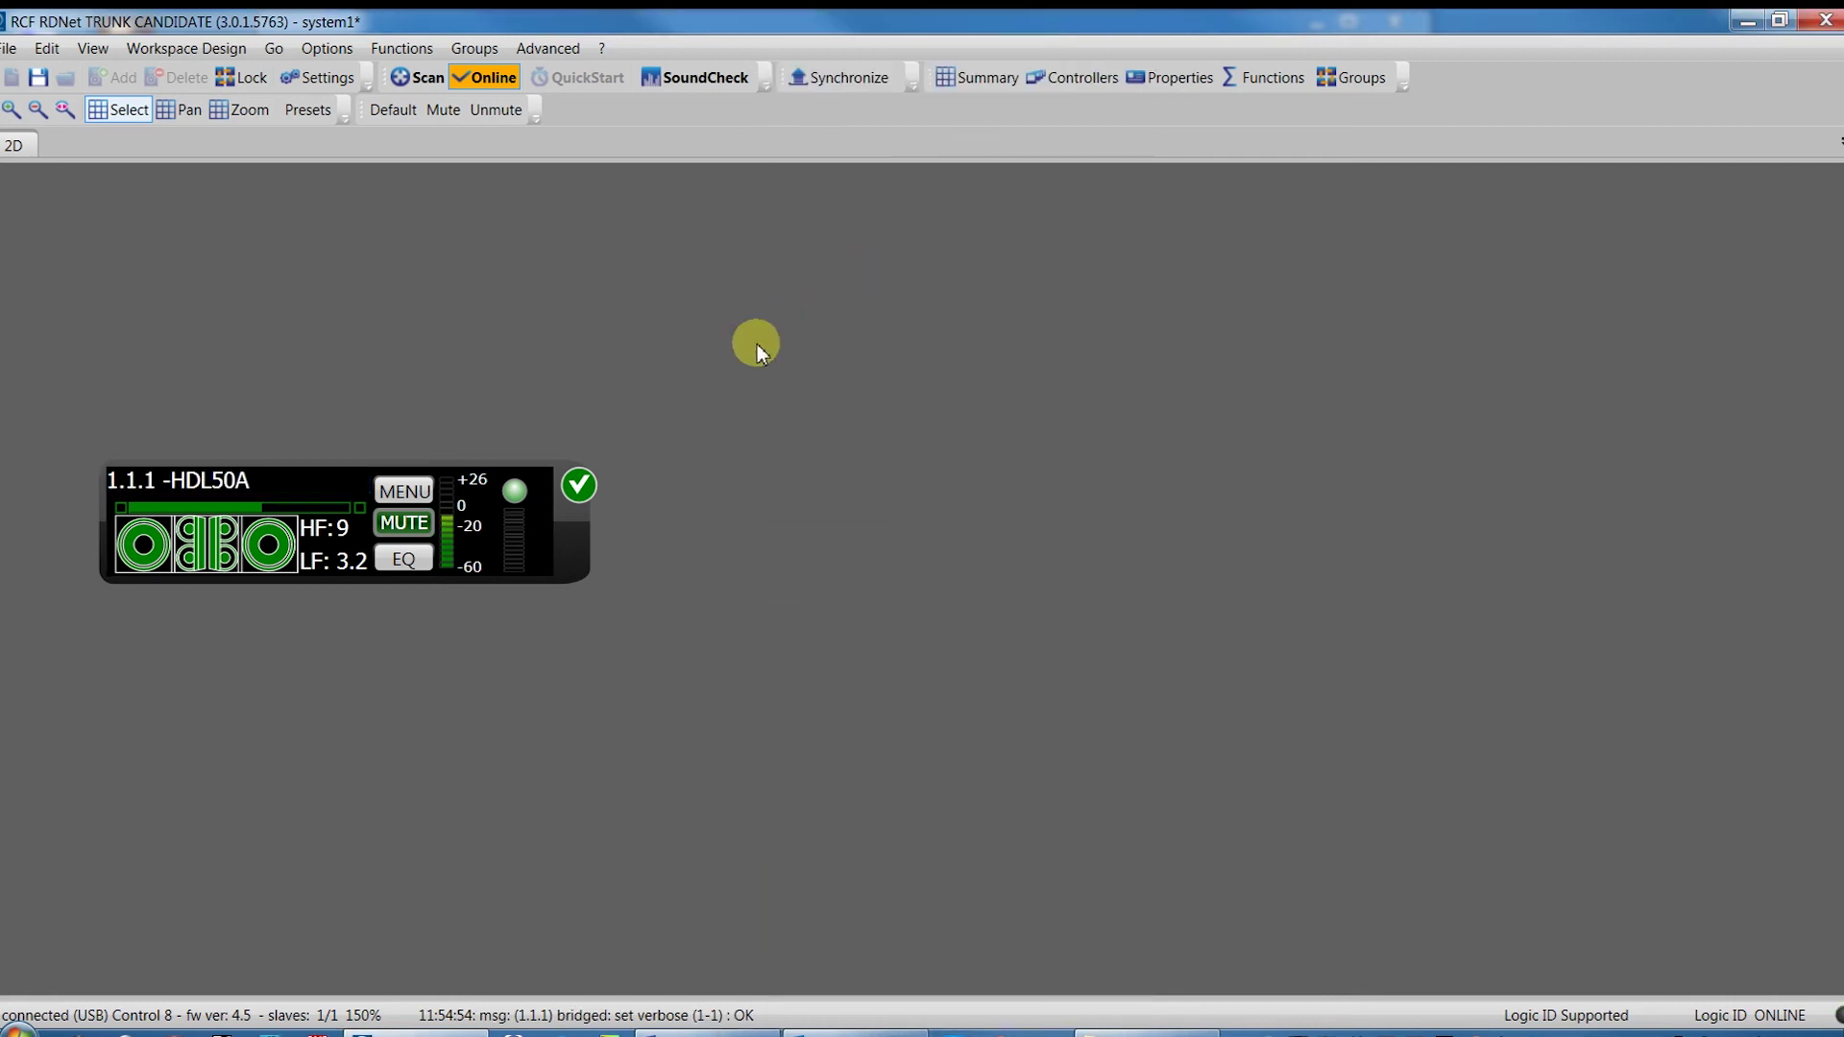
{"action": "left_click_drag", "start_coordinate": [296, 479], "coordinate": [699, 491]}
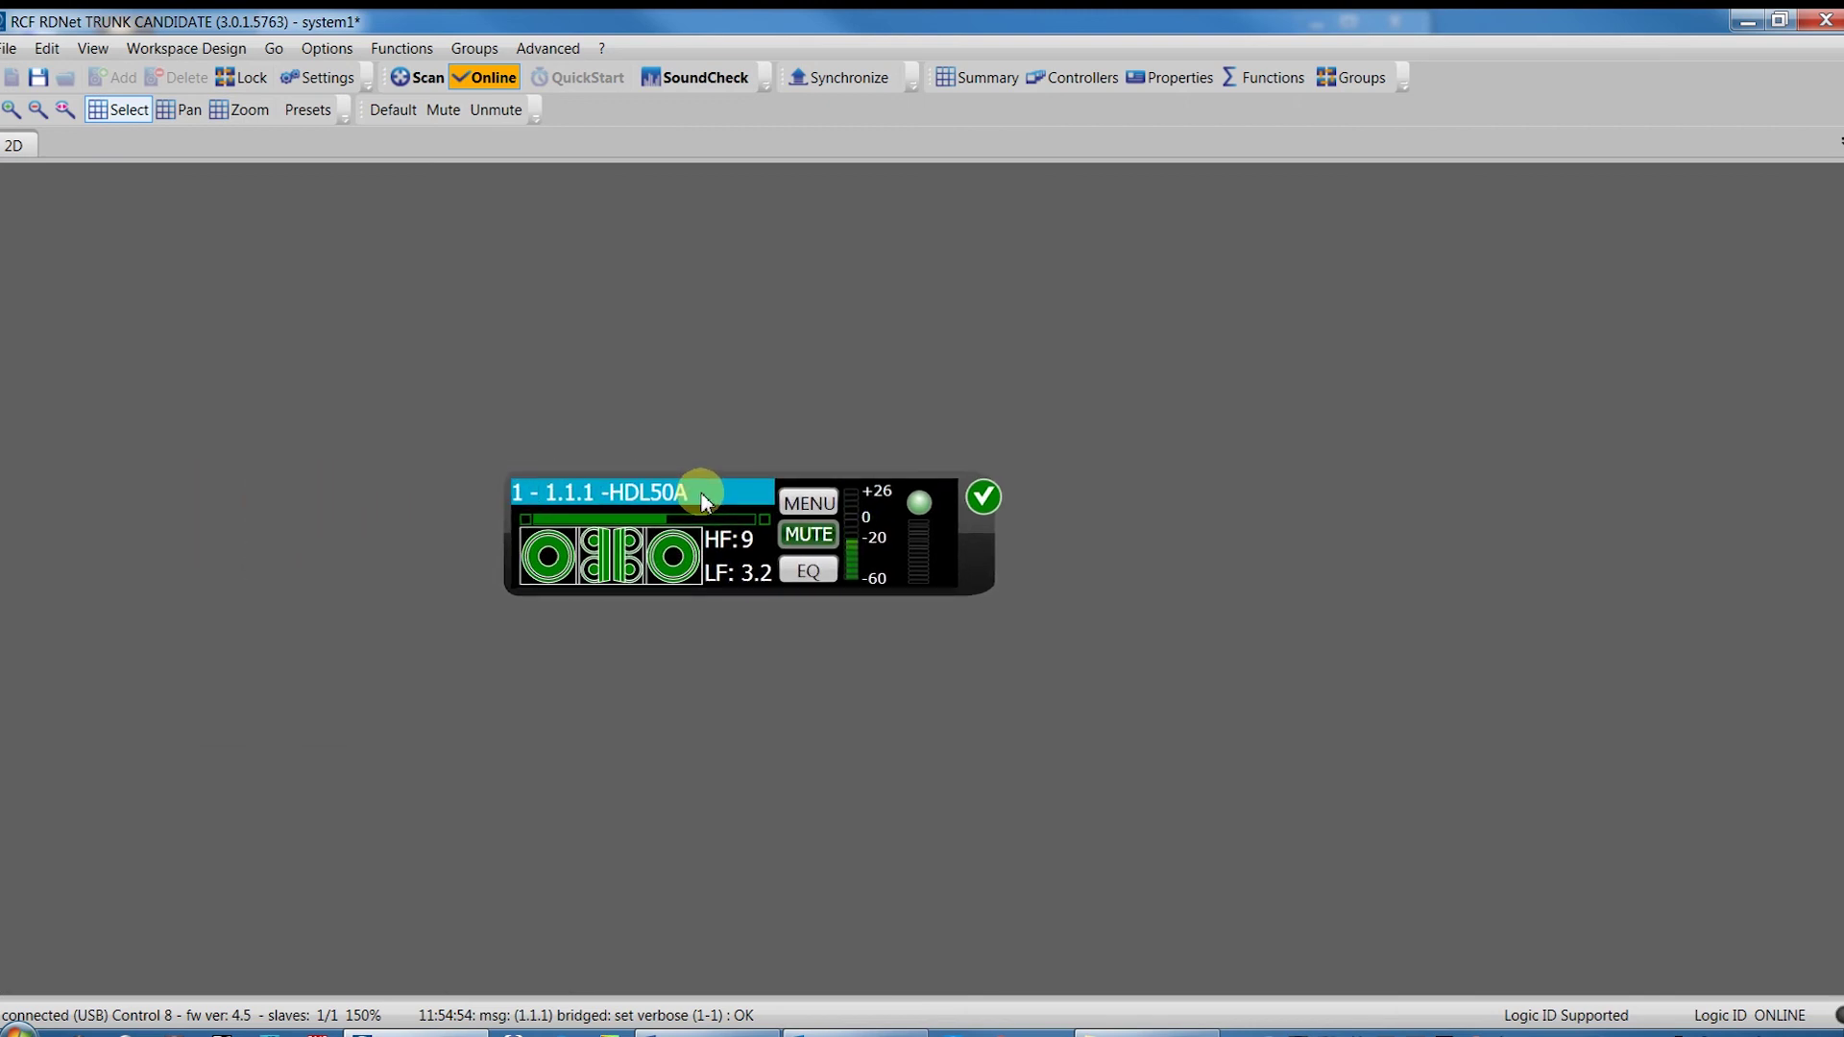
Step: Open the HDL50A EQ editor, toggle its graph, reposition it and widen it
{"action": "left_click", "coordinate": [808, 572]}
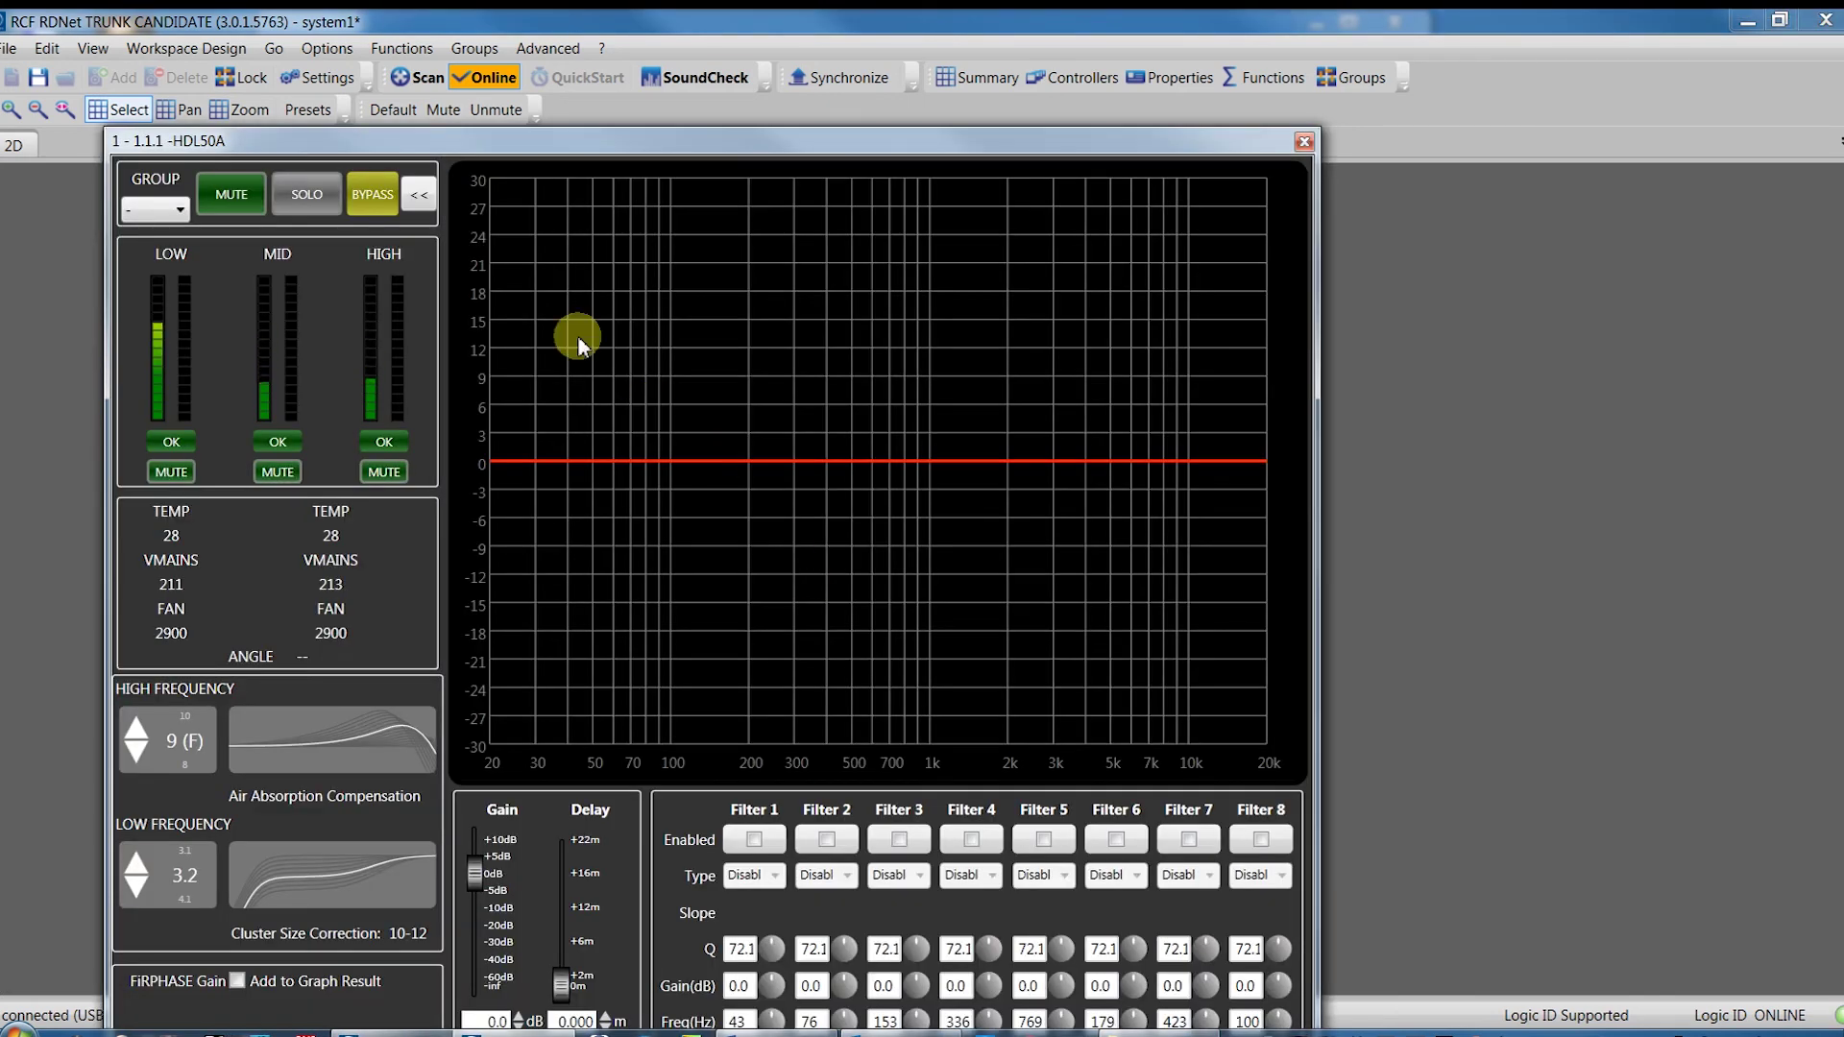
{"action": "left_click", "coordinate": [420, 195]}
{"action": "left_click", "coordinate": [420, 195]}
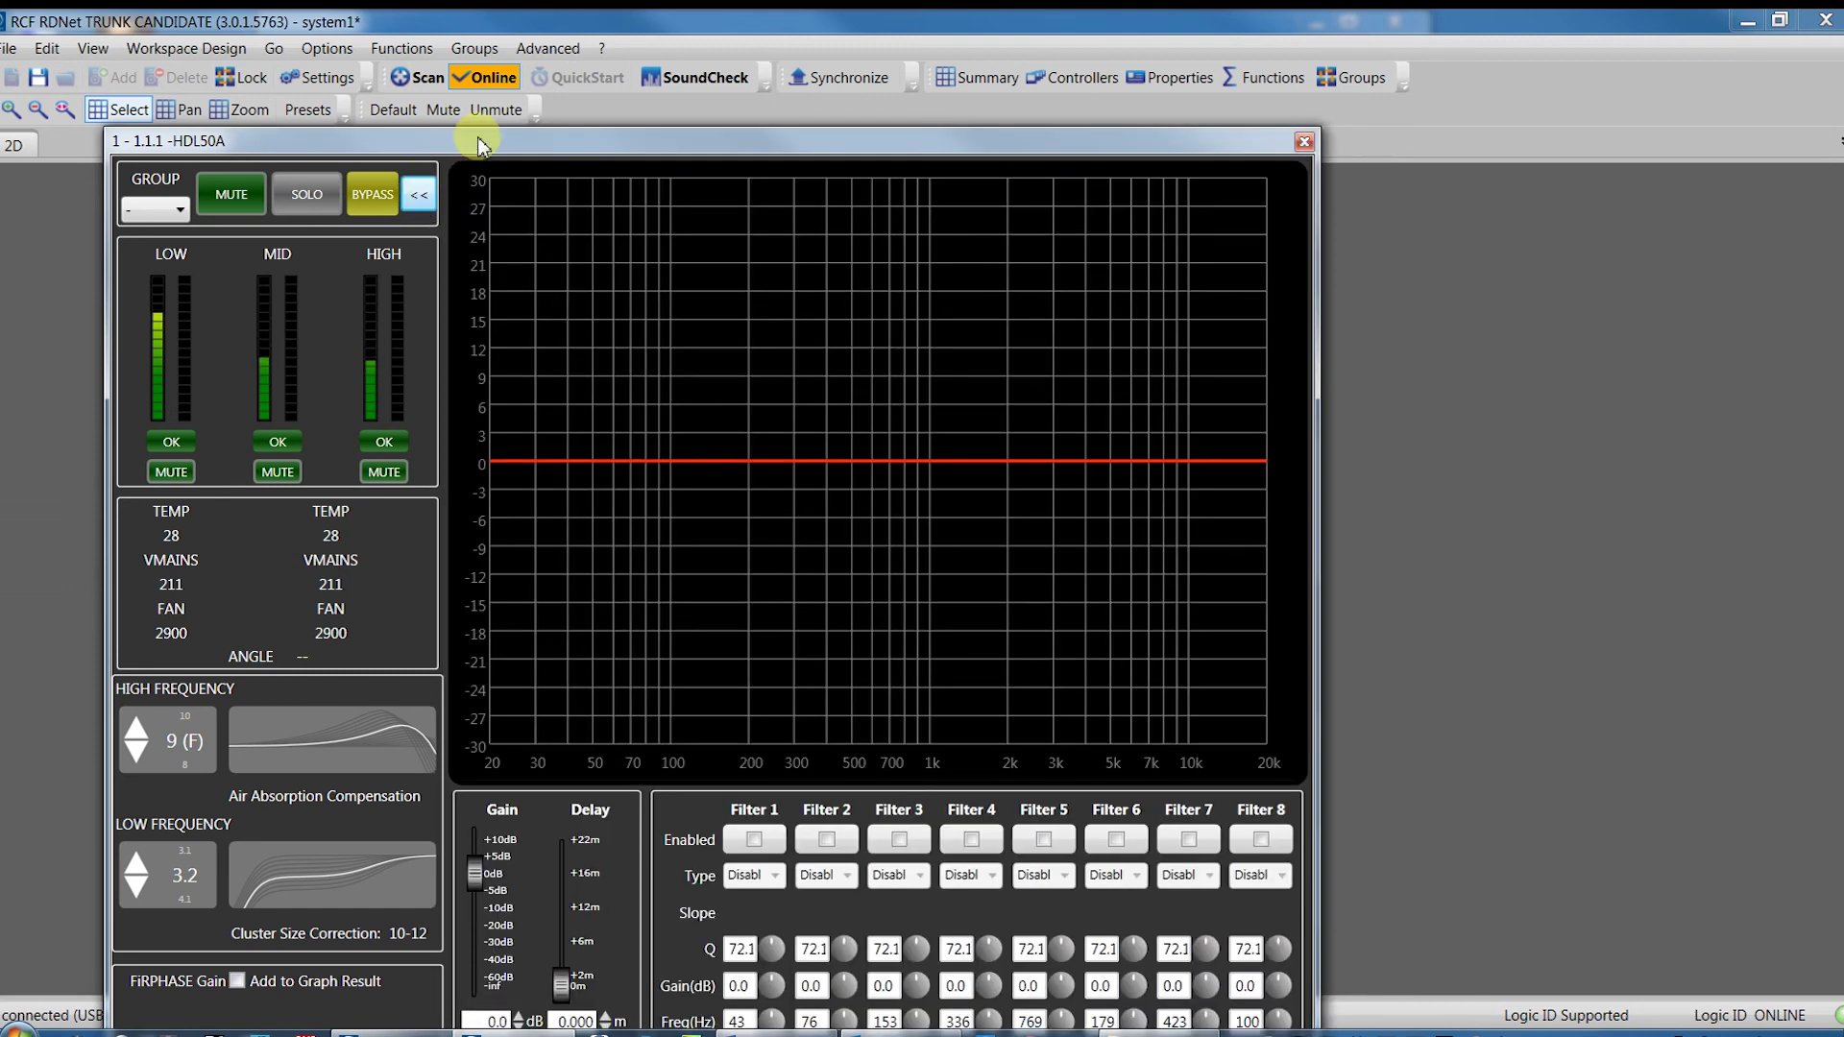
{"action": "left_click_drag", "start_coordinate": [480, 135], "coordinate": [711, 39]}
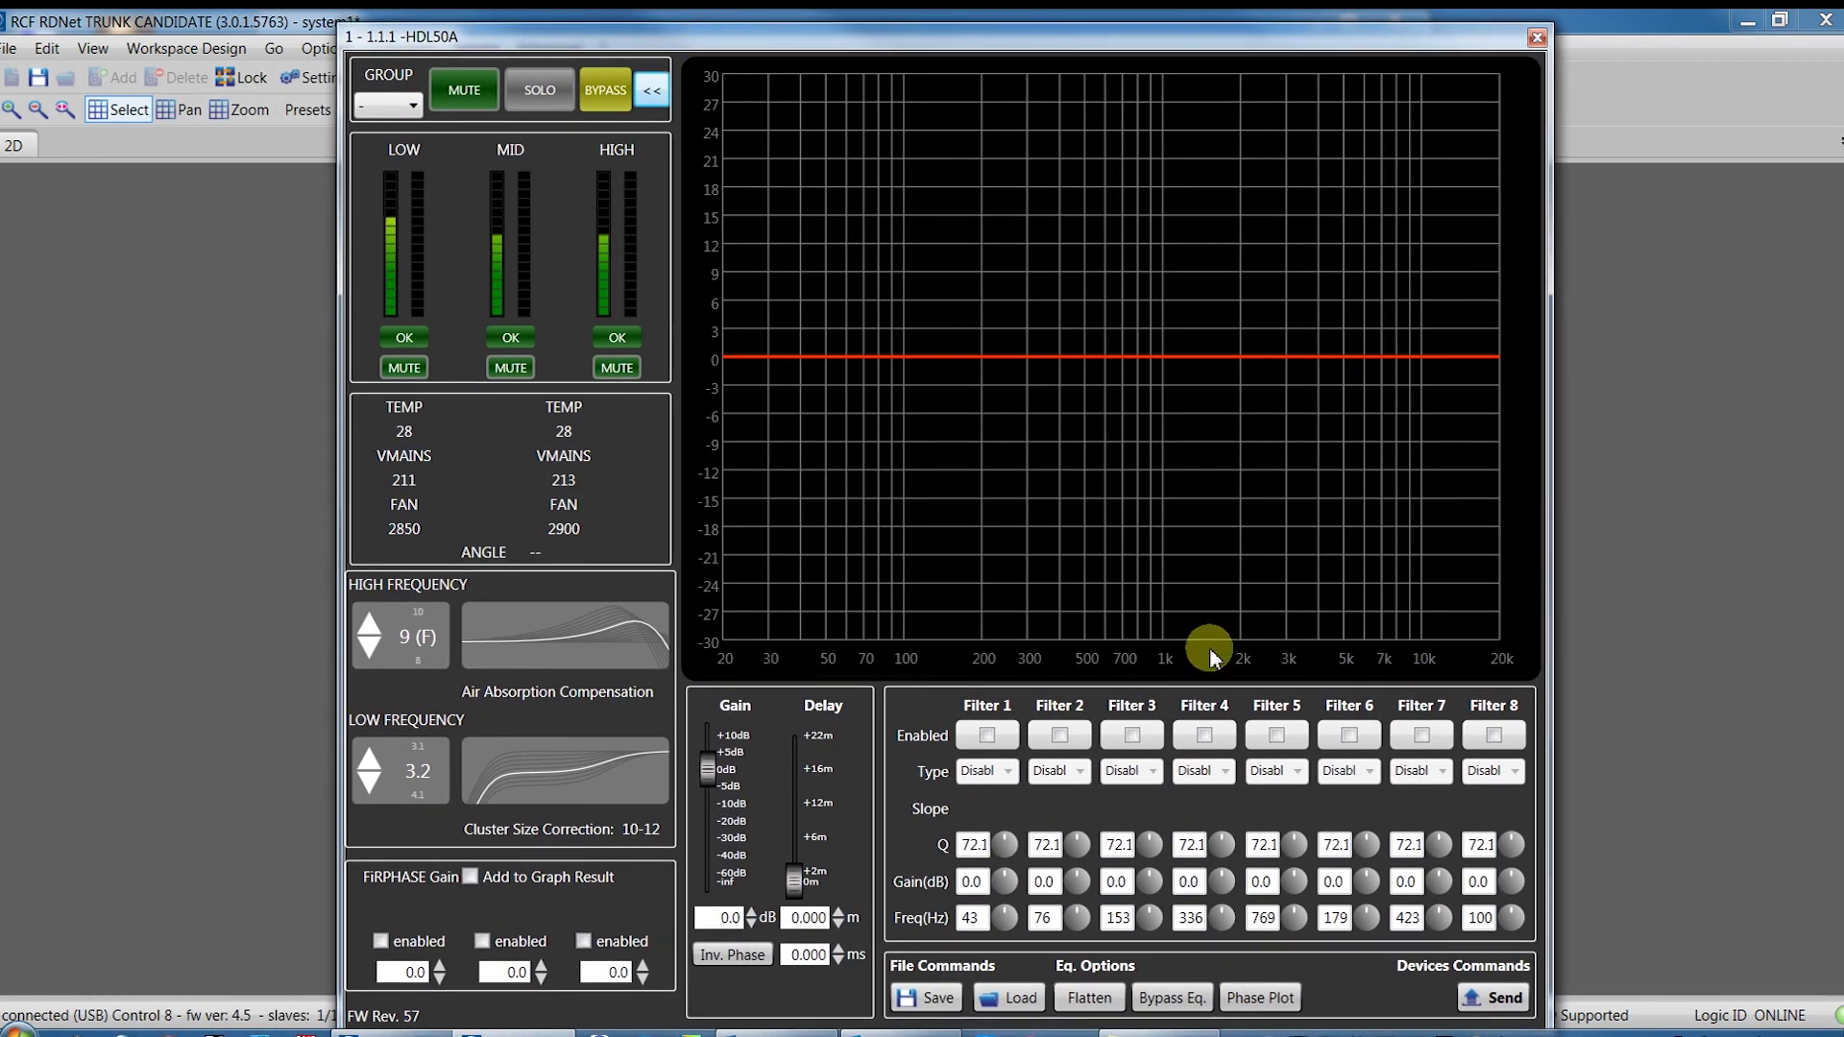
{"action": "left_click", "coordinate": [1276, 735]}
{"action": "left_click_drag", "start_coordinate": [1548, 1016], "coordinate": [1743, 1016]}
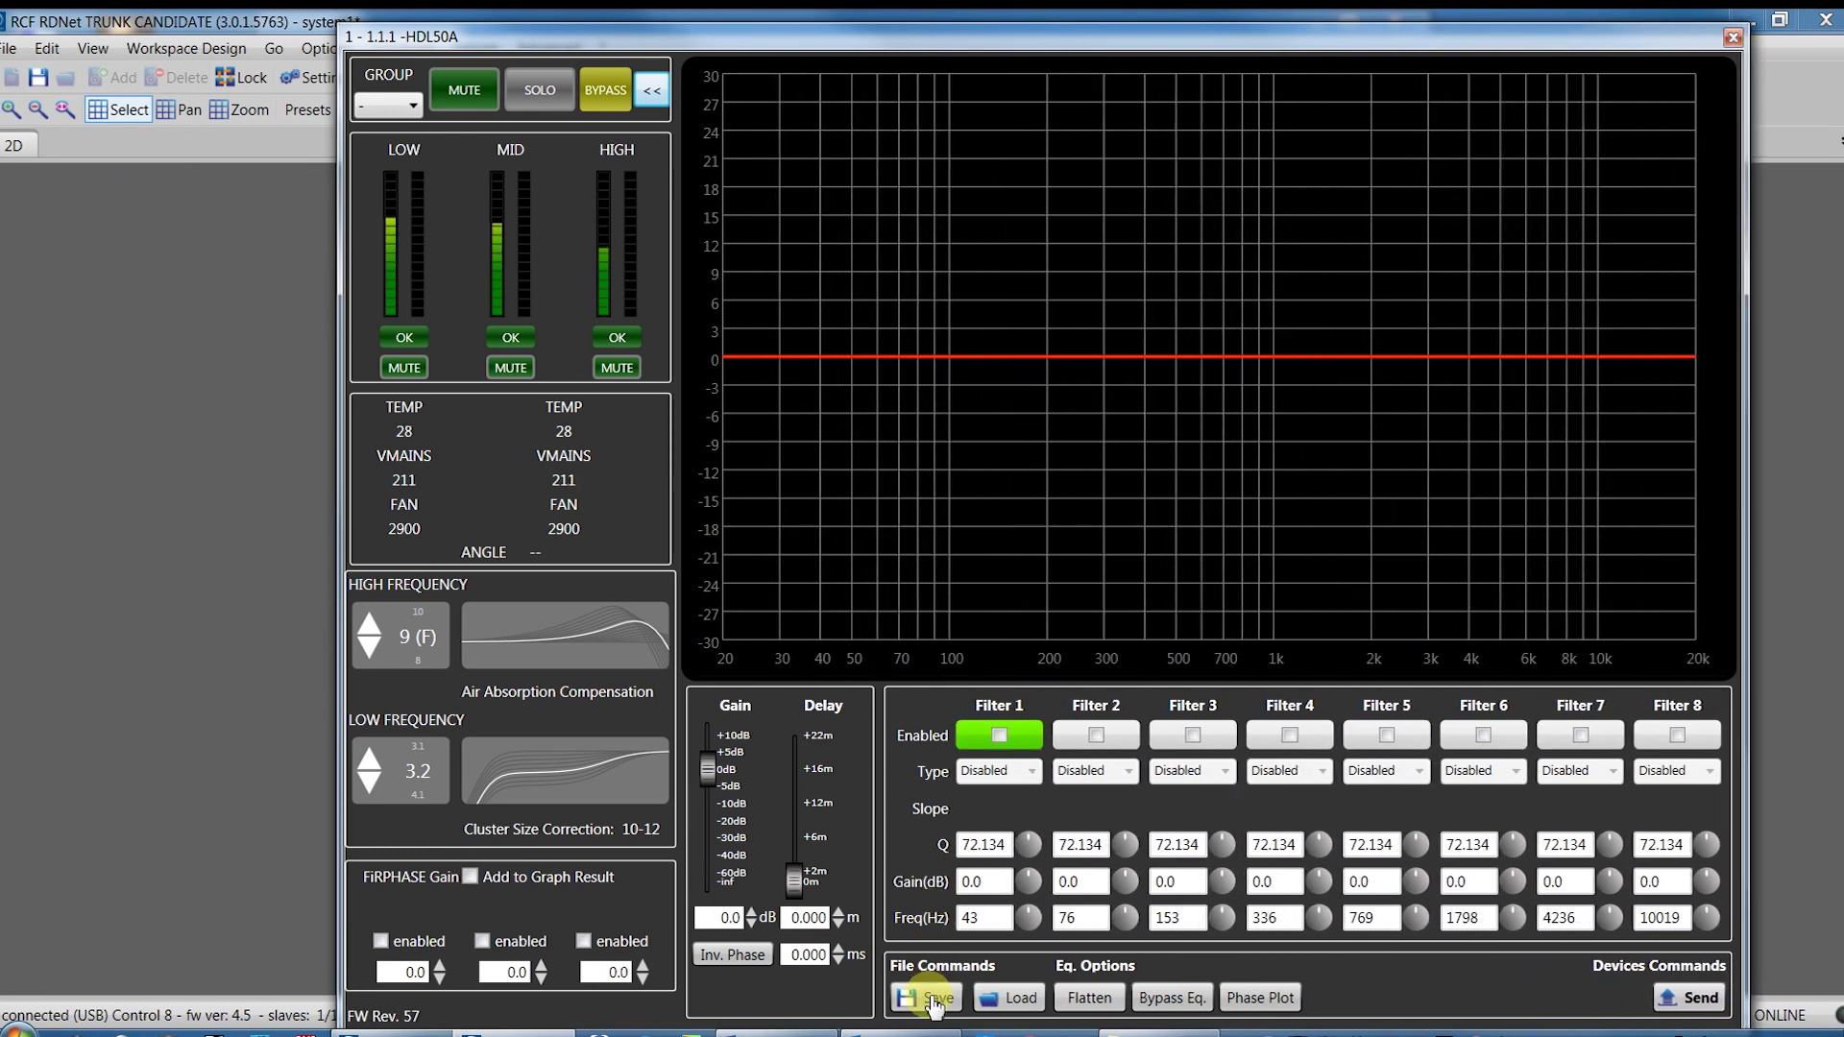
Step: Bring up the EQ Load and Save dialogs and cancel both
{"action": "left_click", "coordinate": [1020, 1001]}
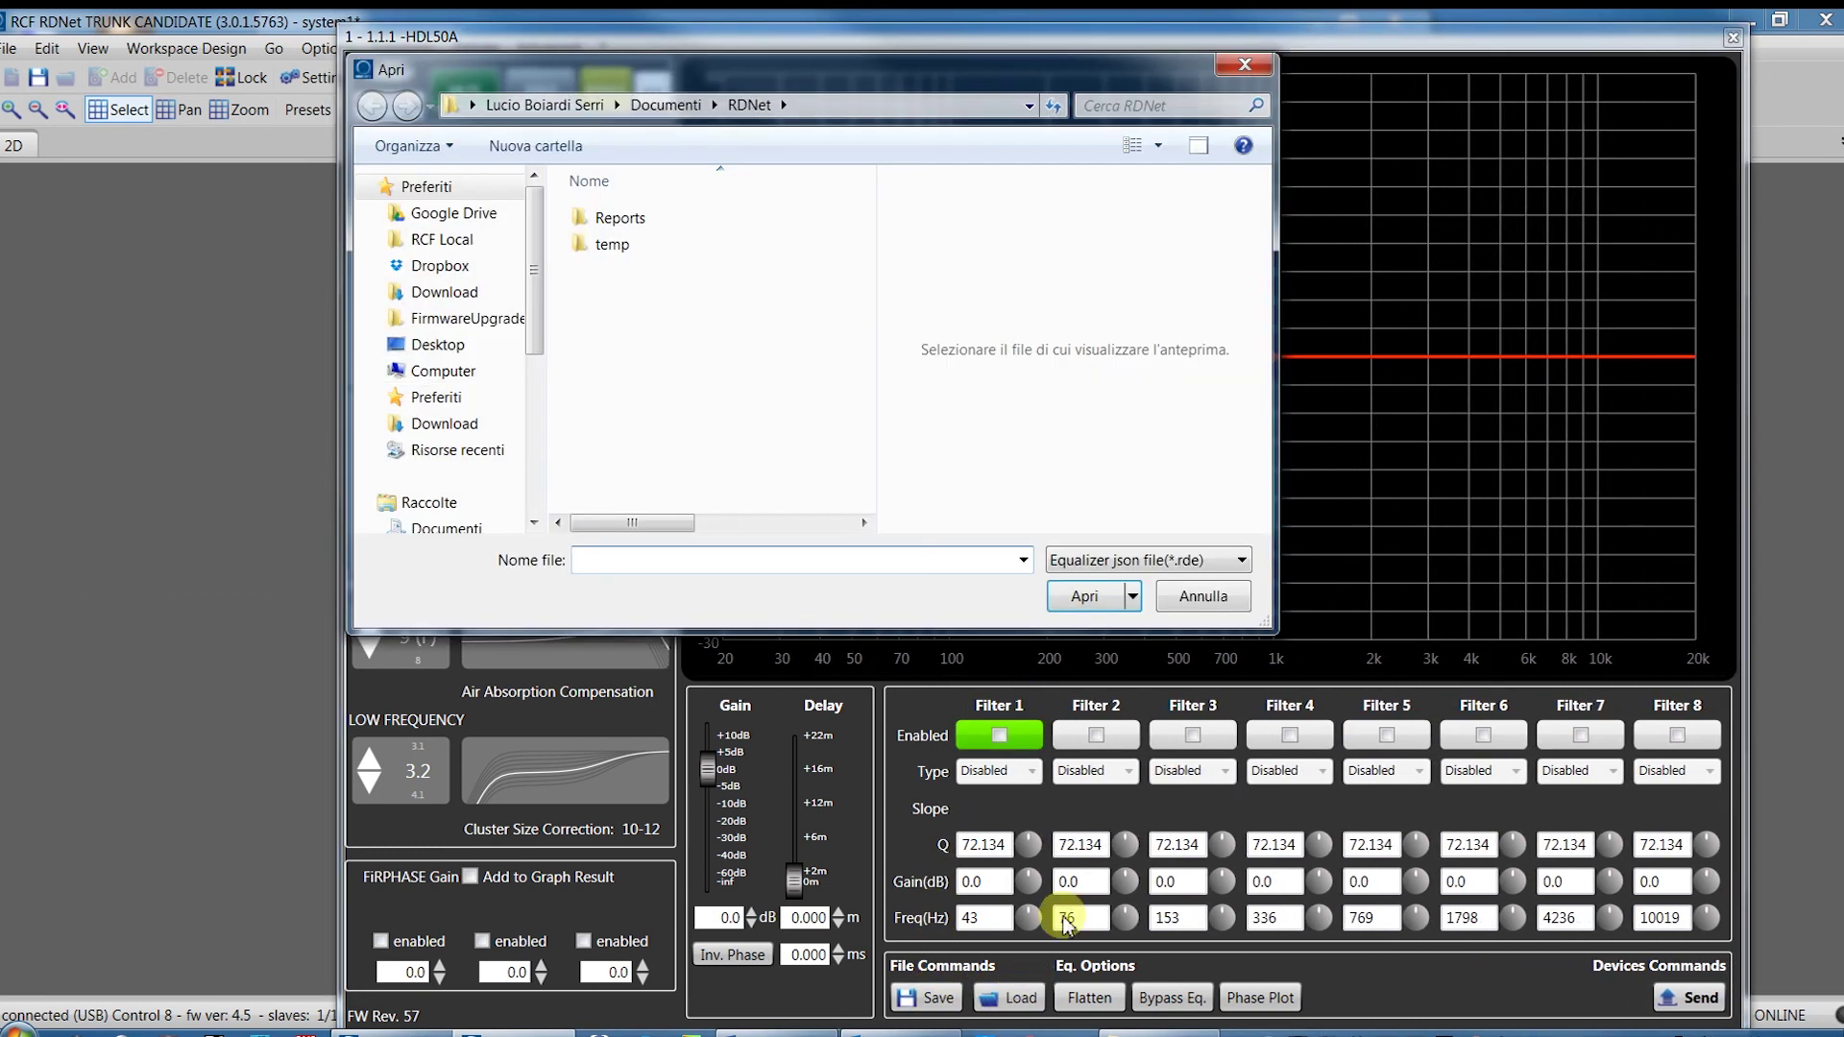
{"action": "left_click", "coordinate": [1200, 603]}
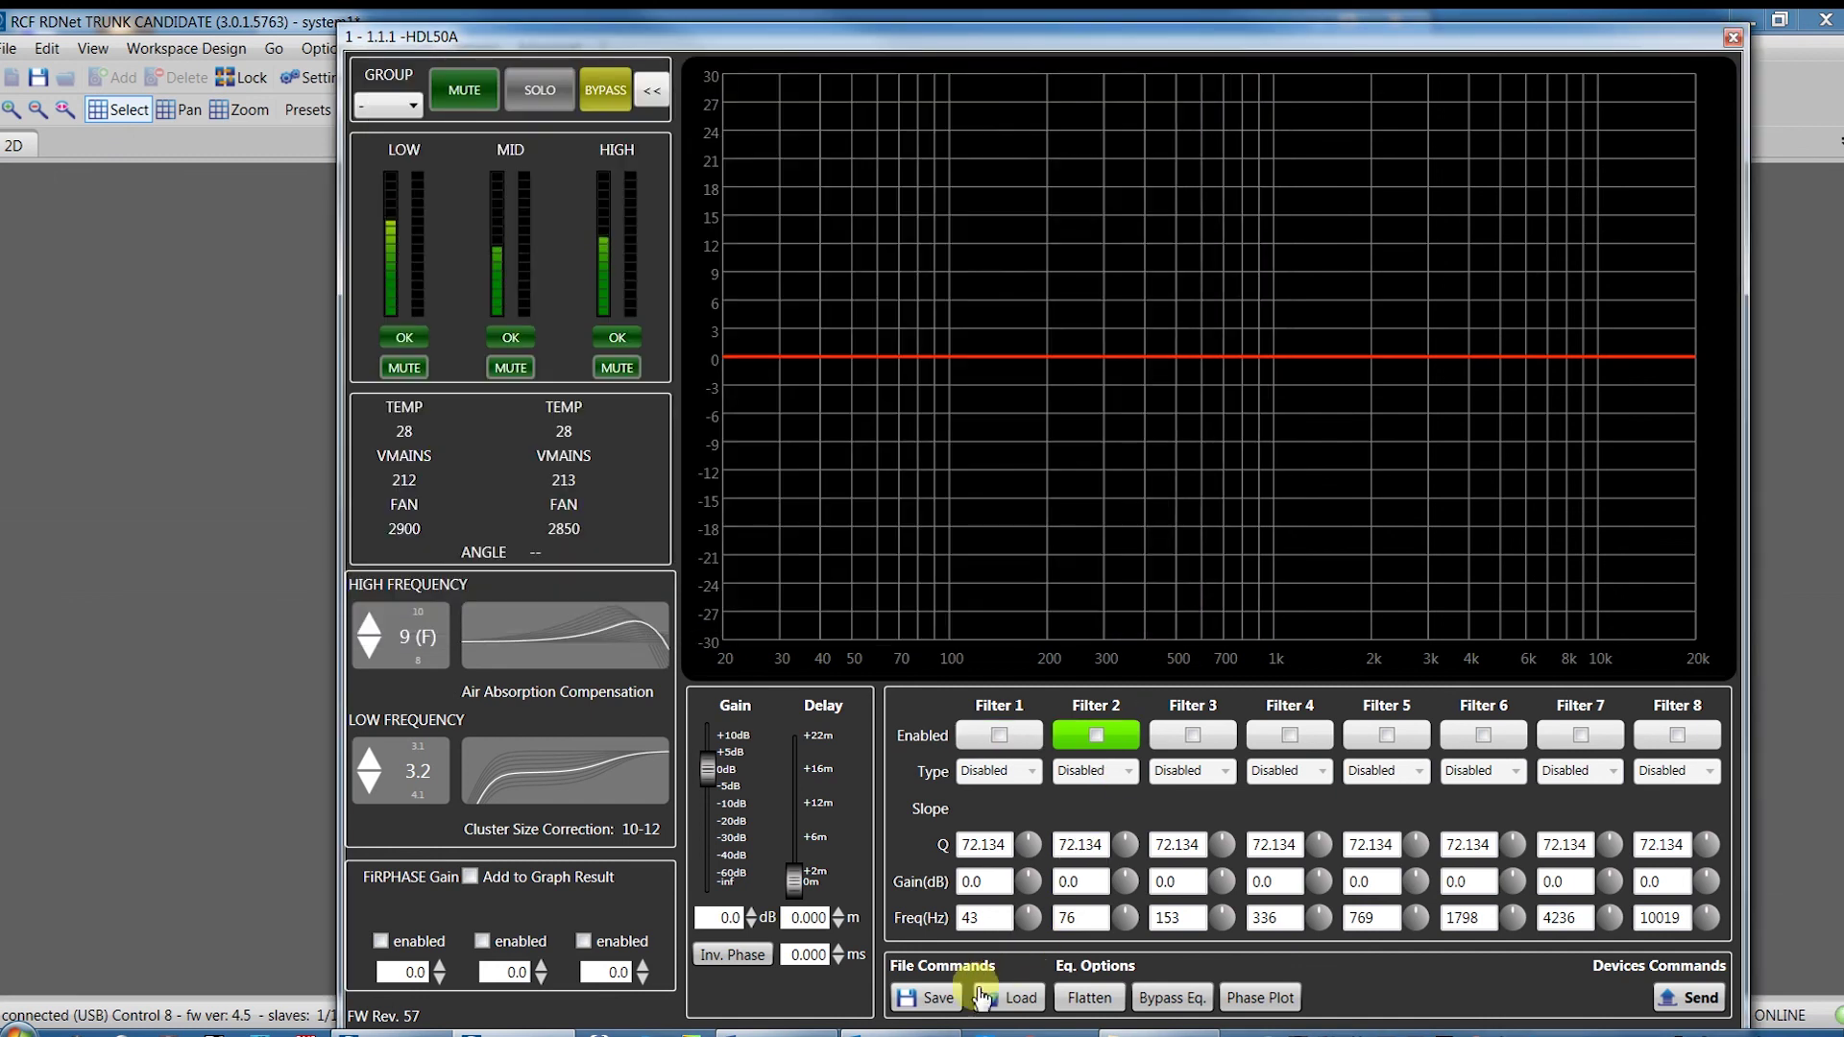
{"action": "left_click", "coordinate": [933, 999]}
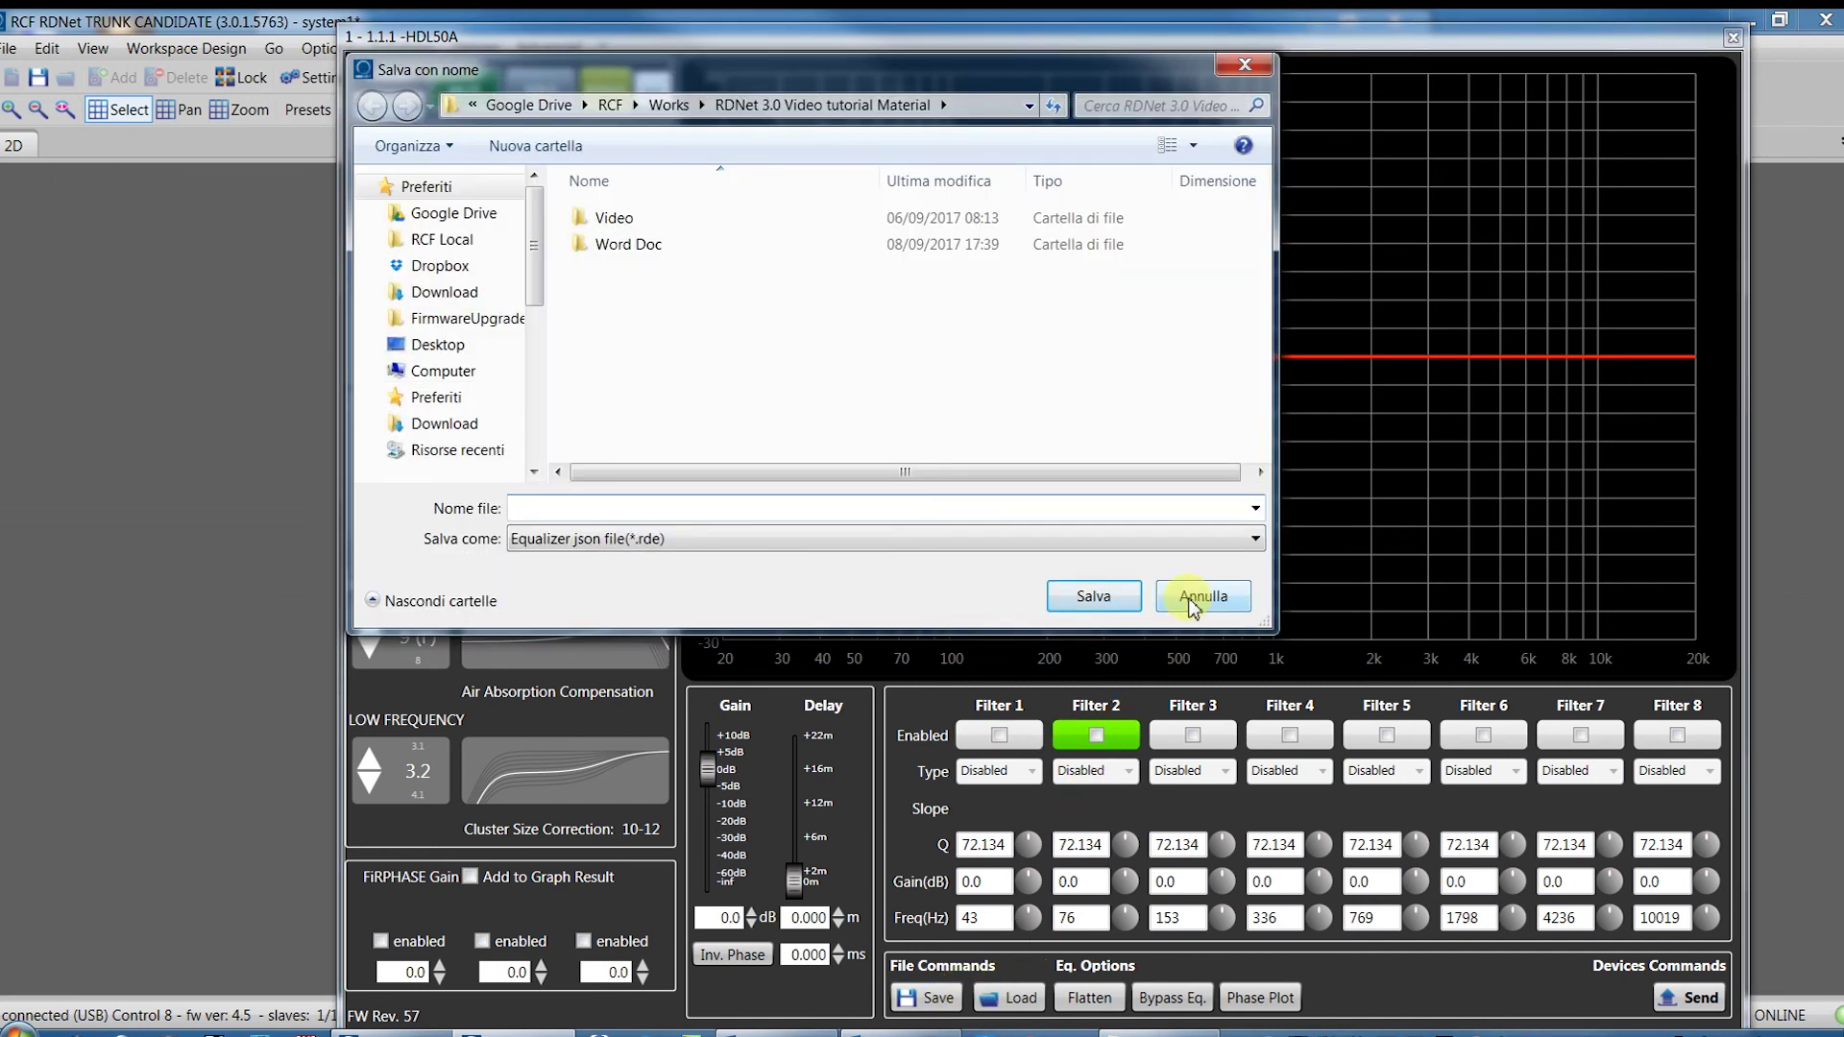
{"action": "left_click", "coordinate": [1193, 604]}
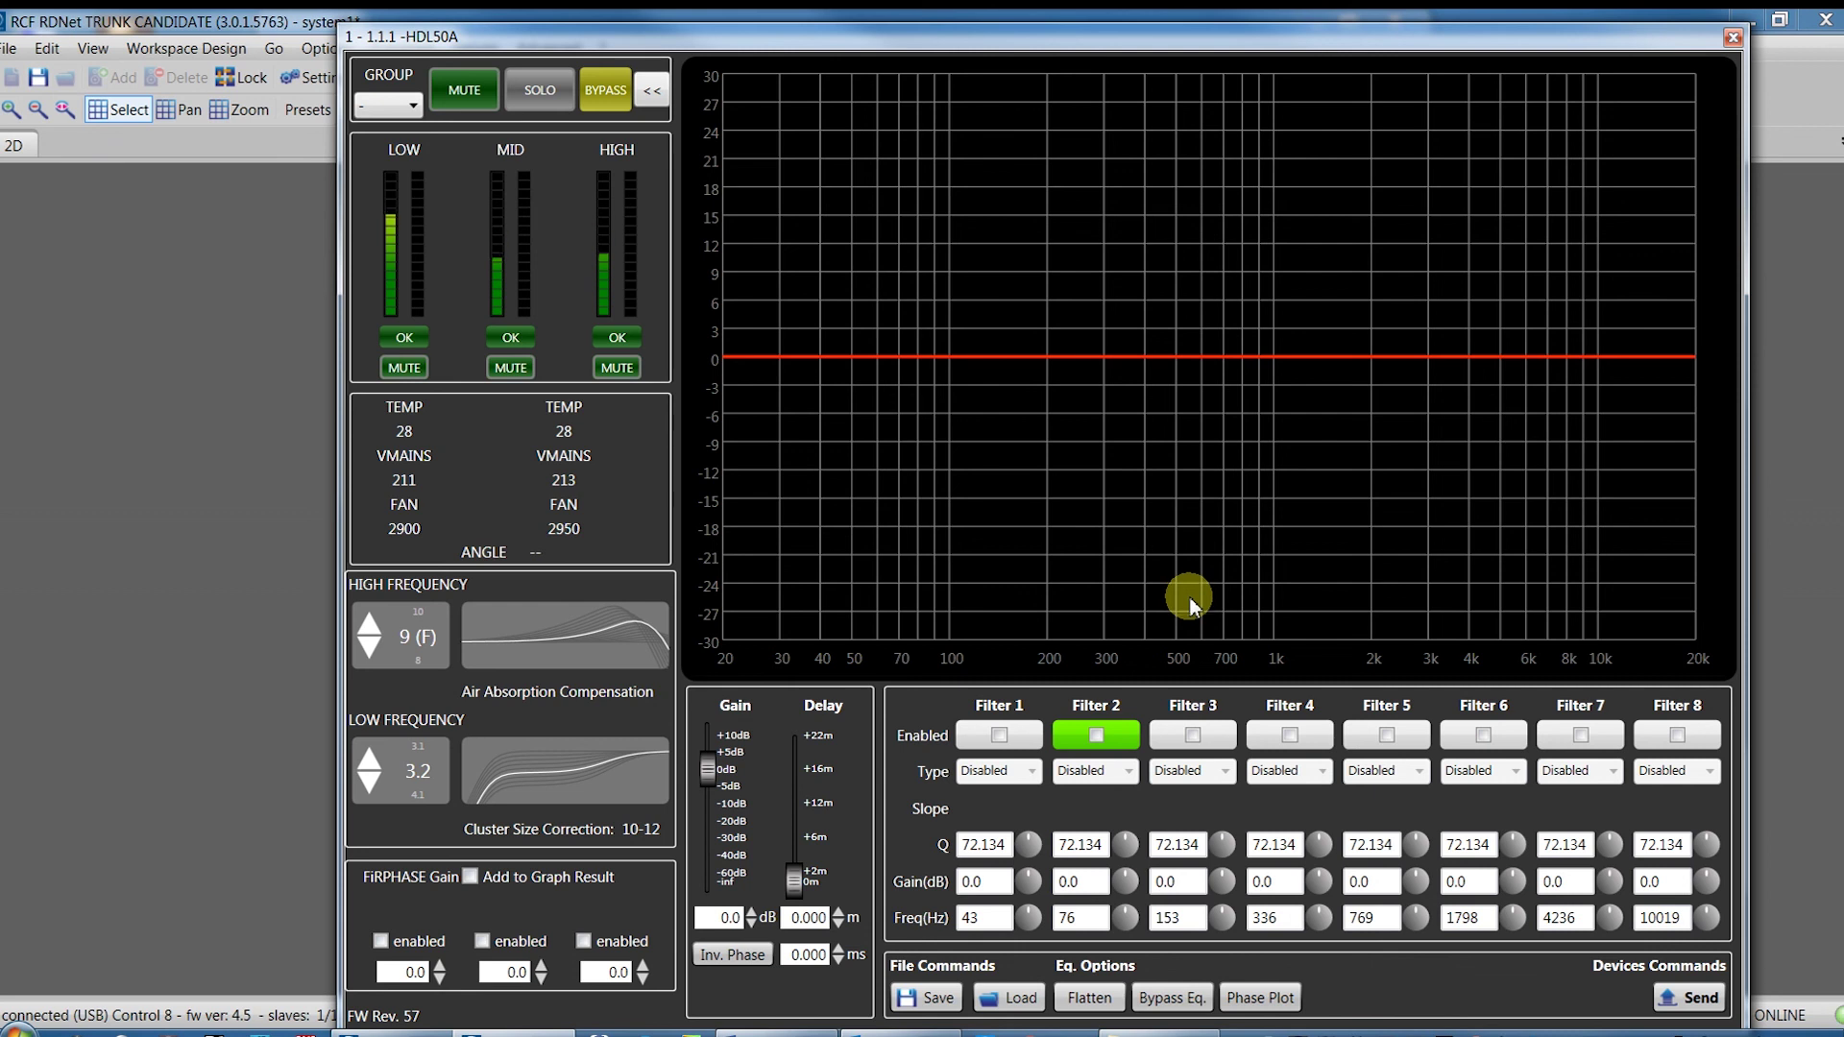
Step: Enable Filter 2 as a PEQ at 76 Hz with -5.5 dB gain and Q 2.930
{"action": "left_click", "coordinate": [1097, 736]}
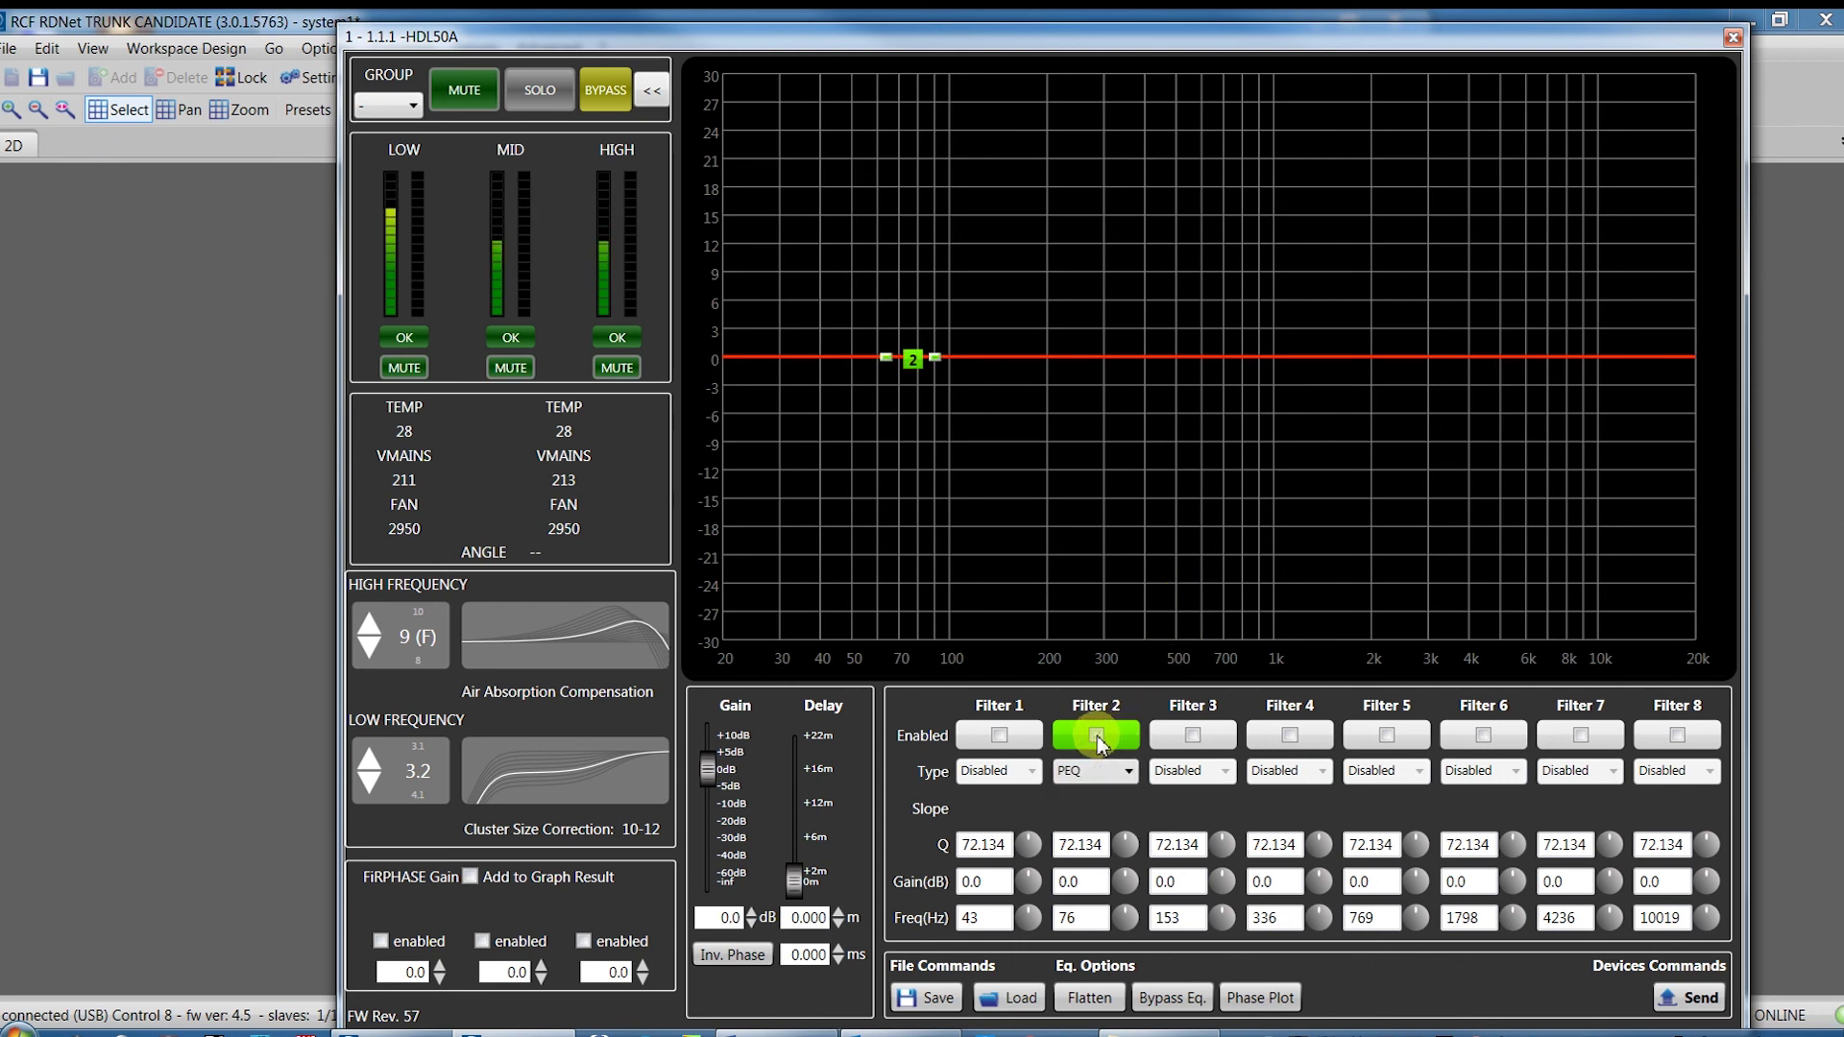
{"action": "left_click", "coordinate": [1074, 832]}
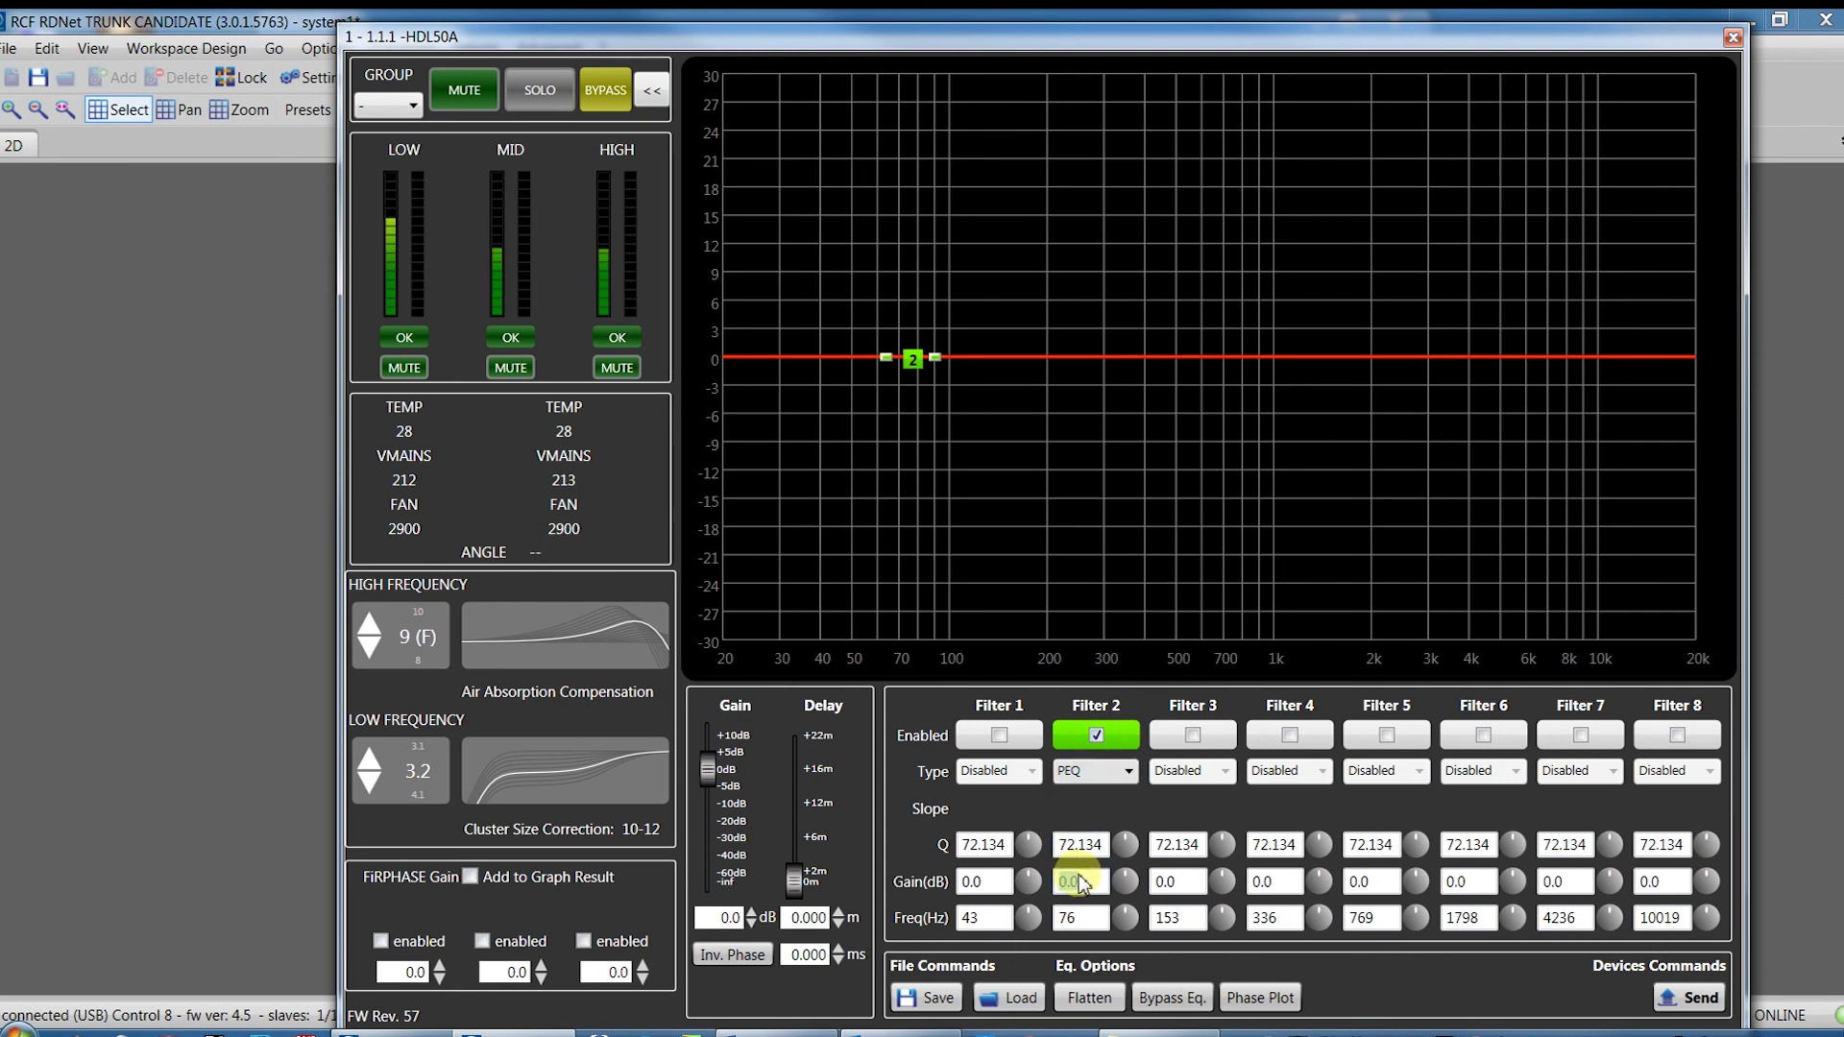
{"action": "key", "text": "Tab"}
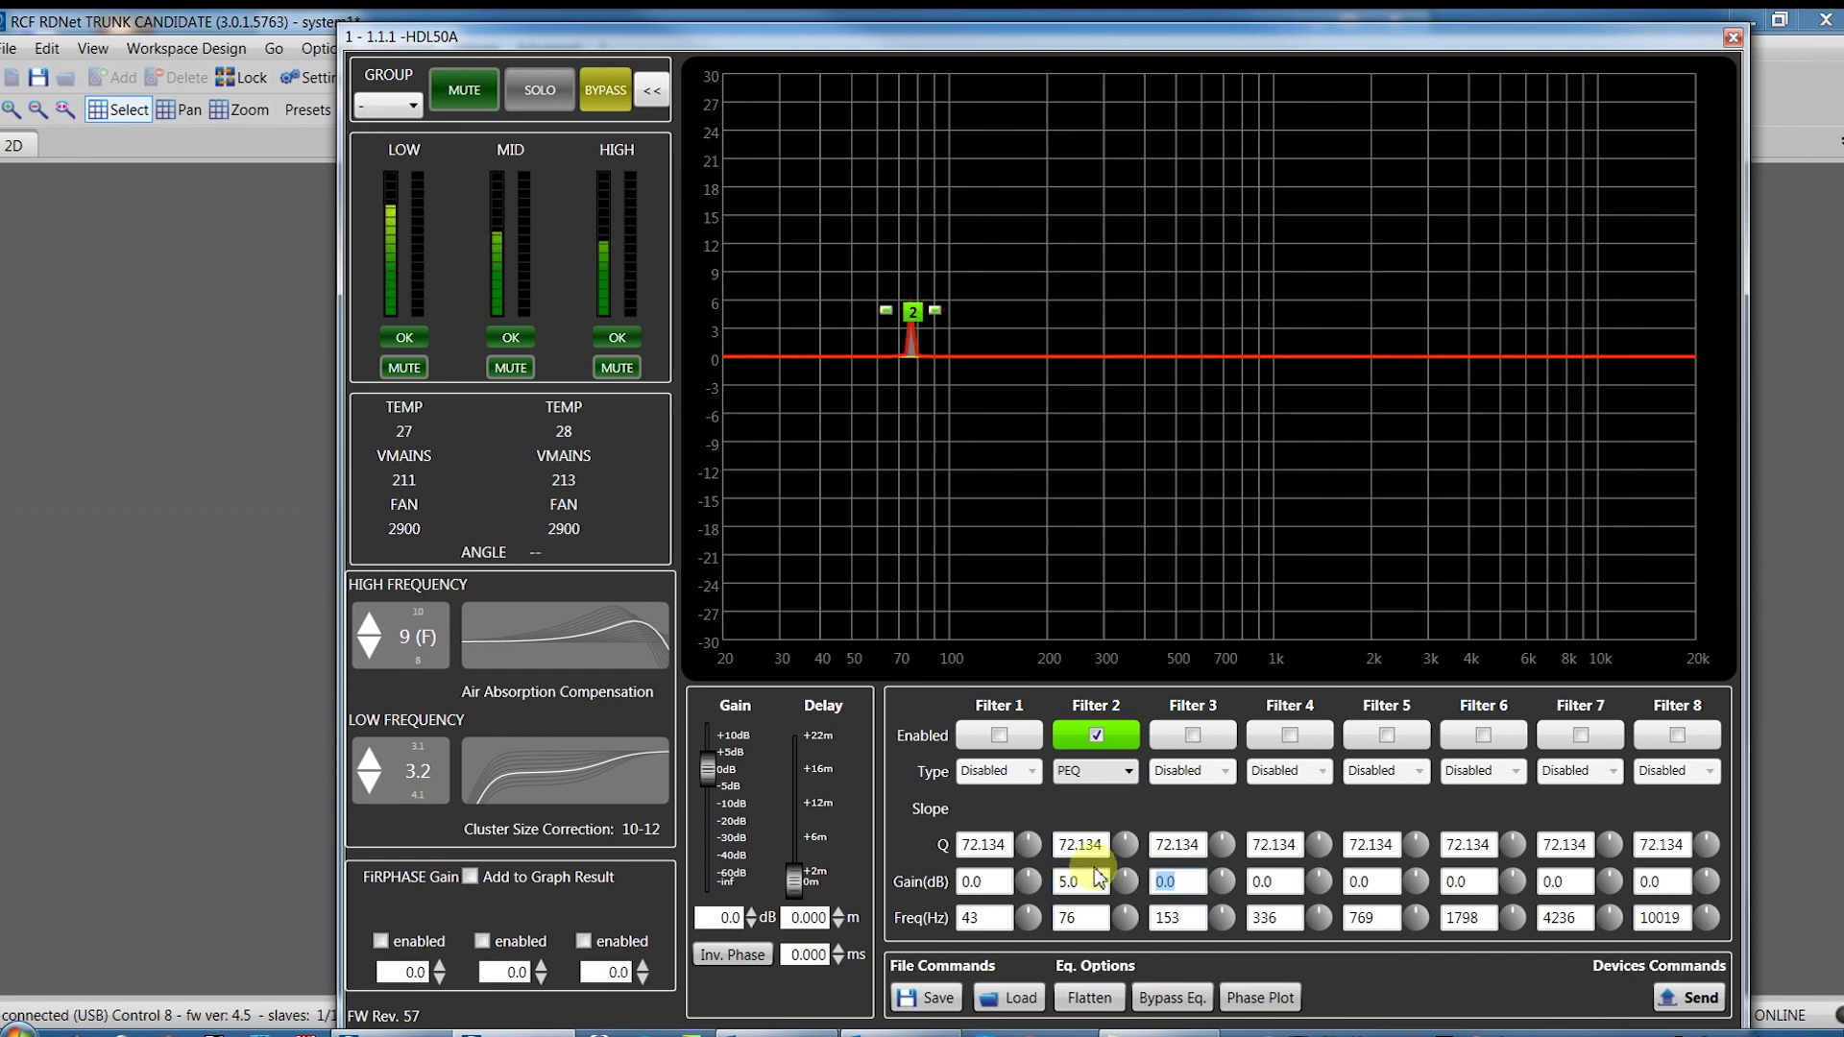
{"action": "scroll", "coordinate": [1124, 880], "scroll_direction": "up", "scroll_amount": 2}
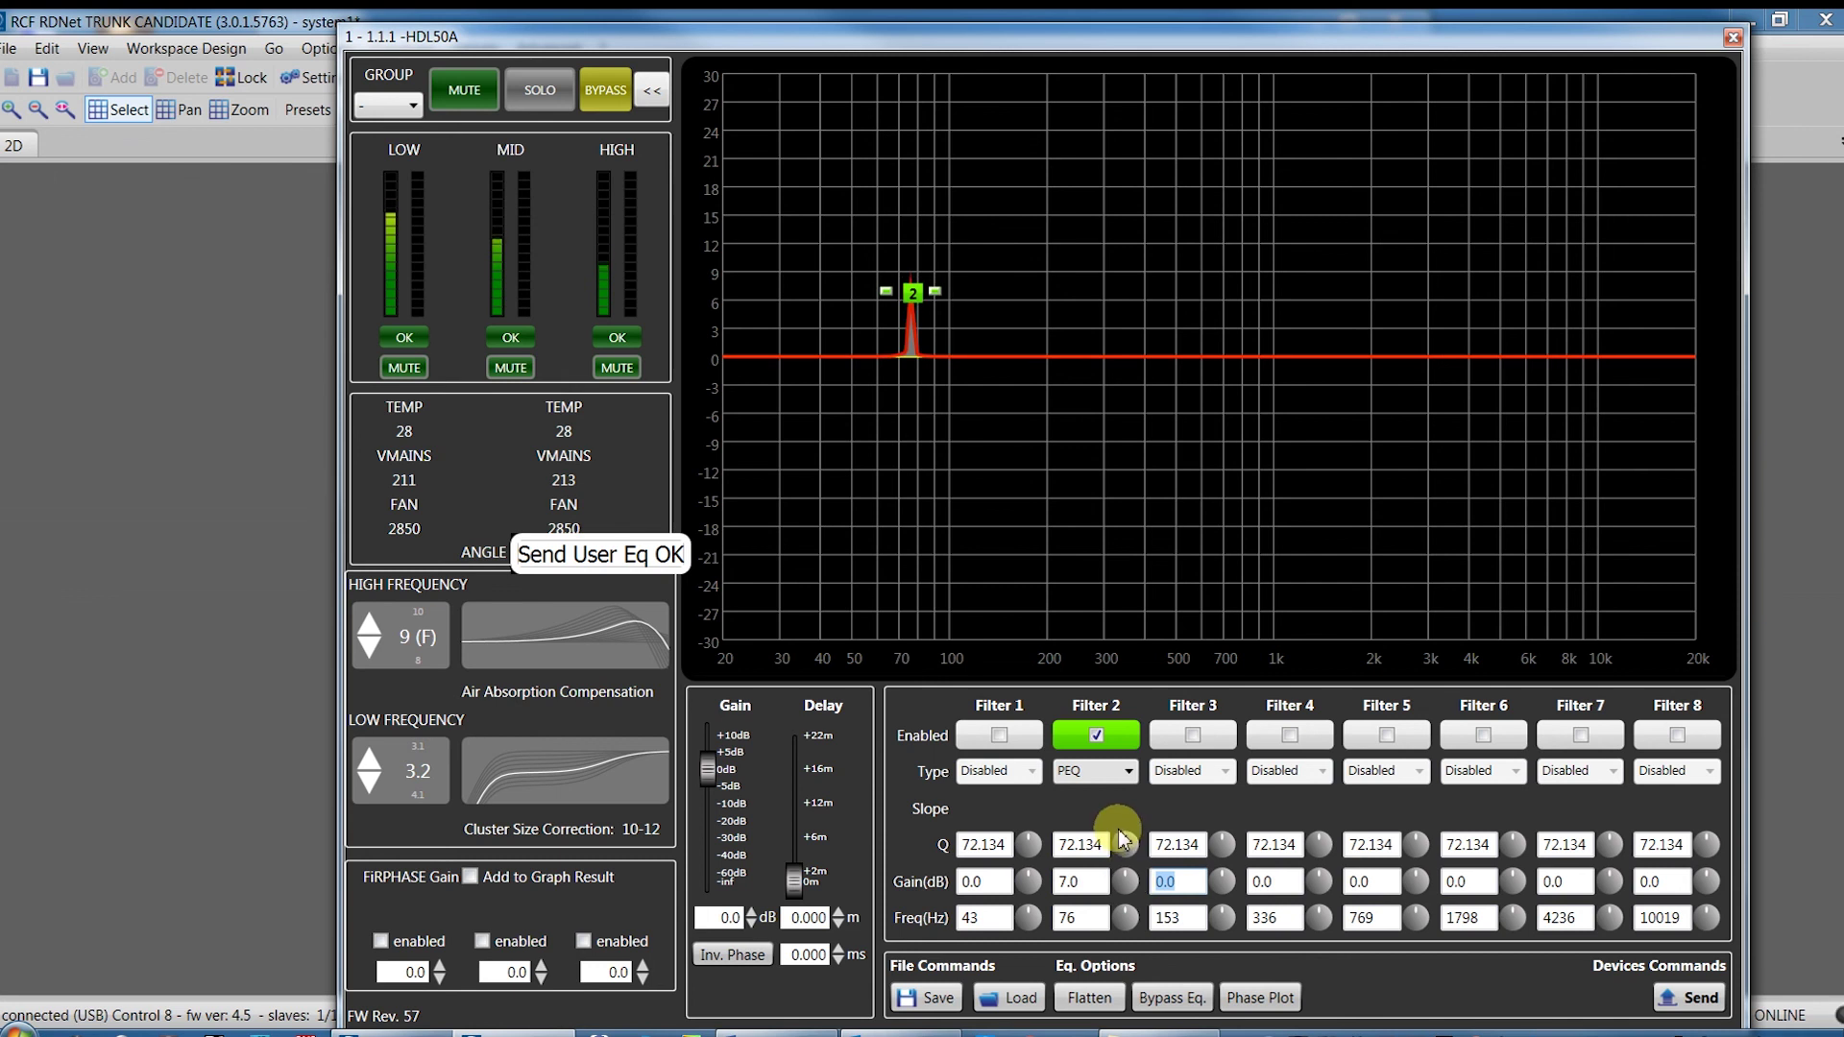
{"action": "scroll", "coordinate": [1127, 844], "scroll_direction": "down", "scroll_amount": 8}
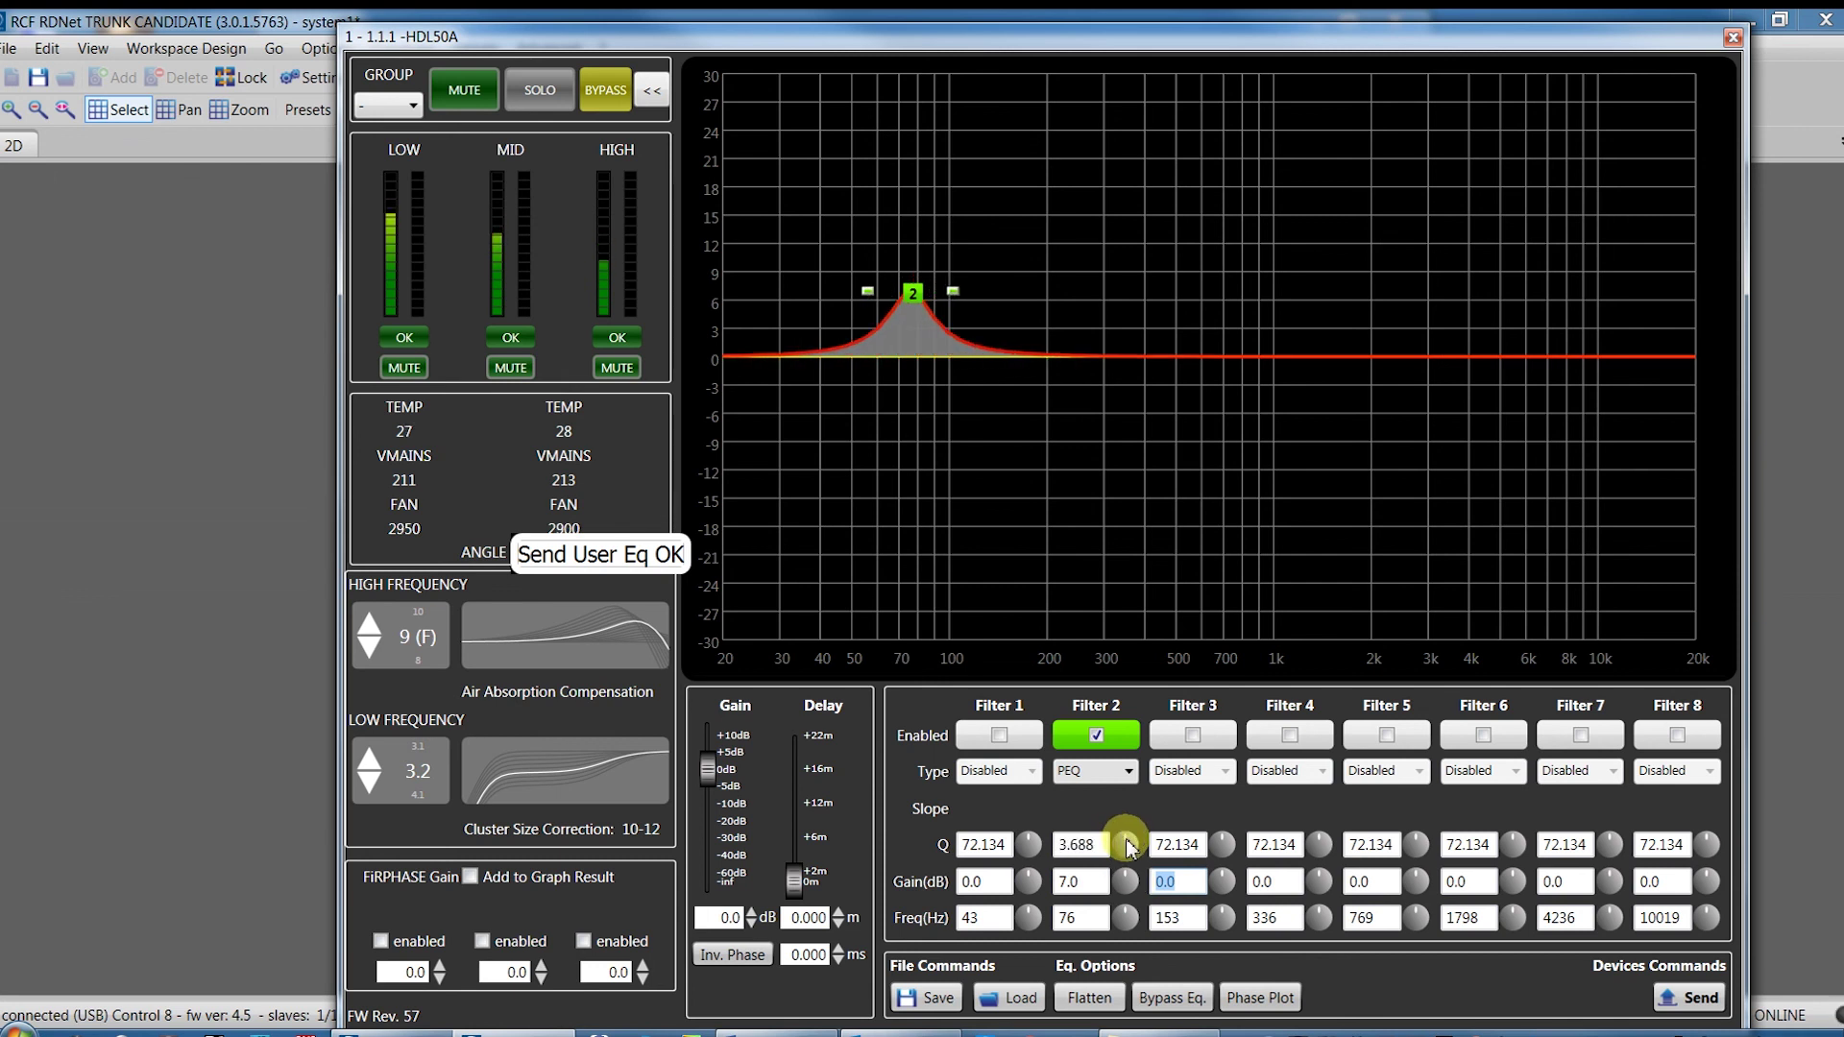
{"action": "scroll", "coordinate": [1127, 844], "scroll_direction": "down", "scroll_amount": 1}
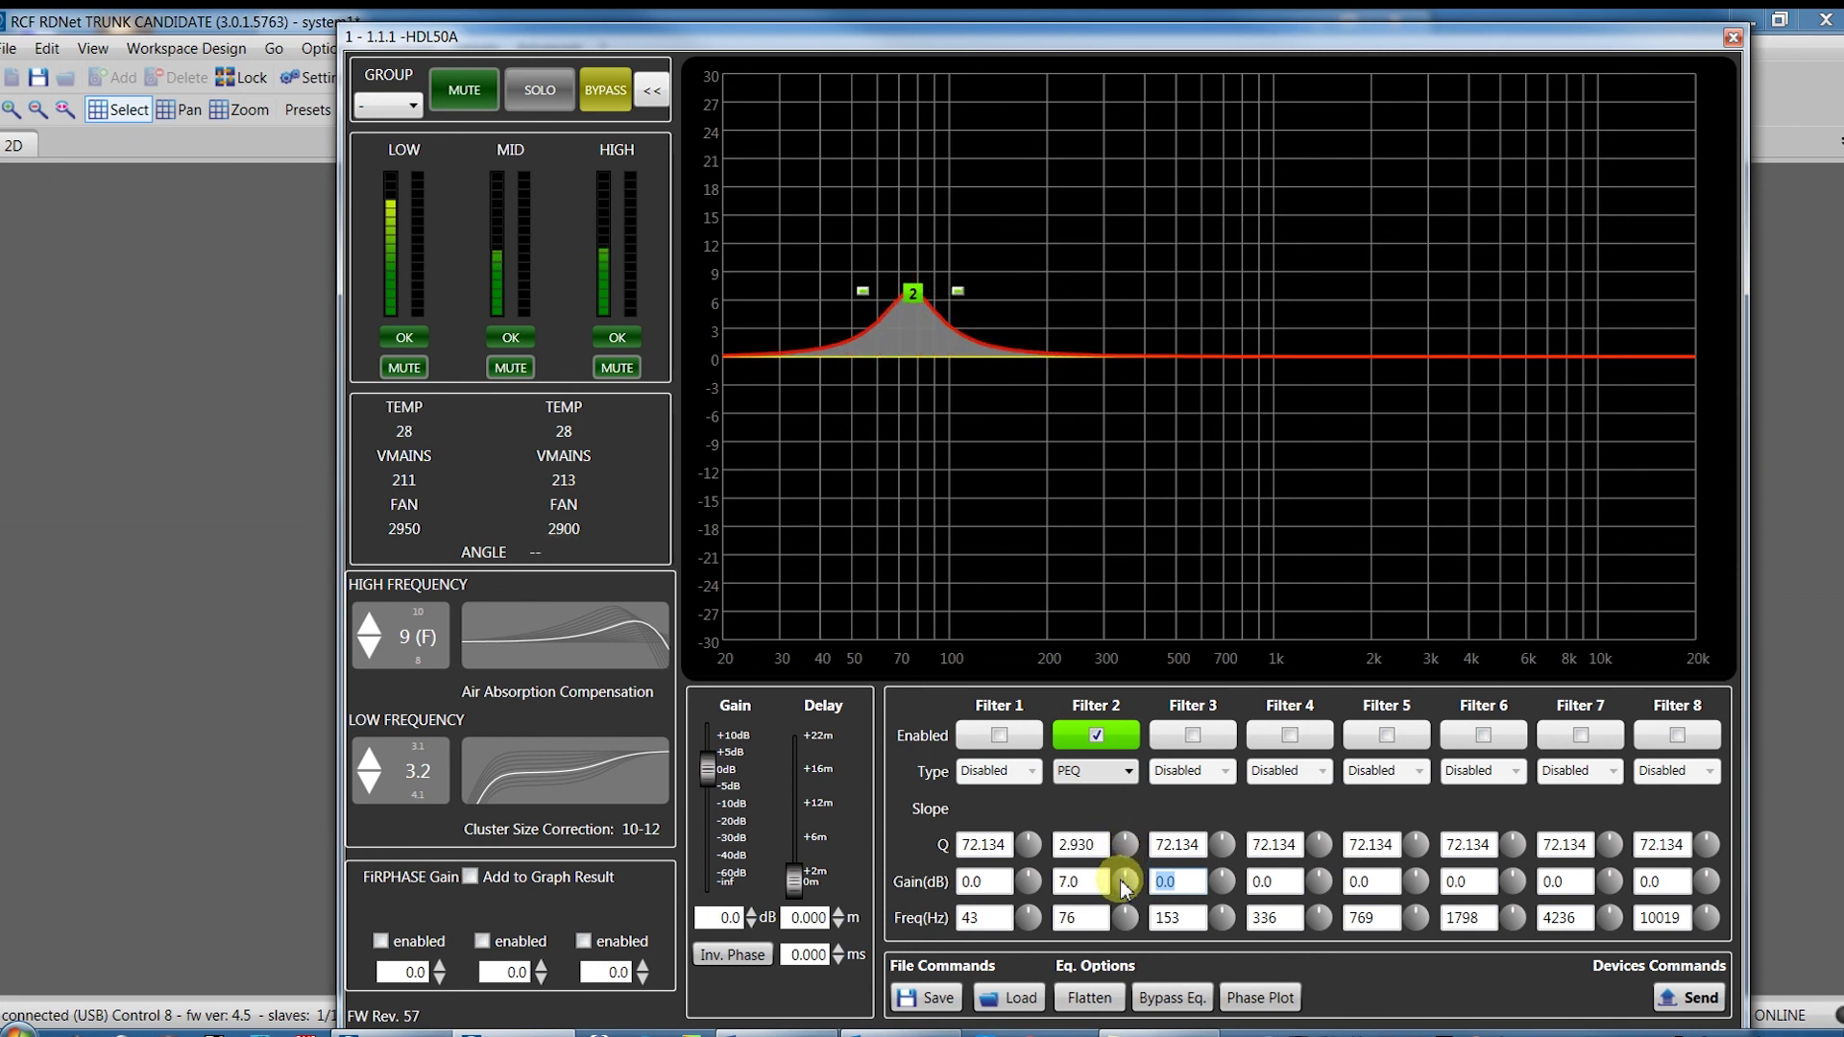
{"action": "scroll", "coordinate": [1125, 882], "scroll_direction": "down", "scroll_amount": 12}
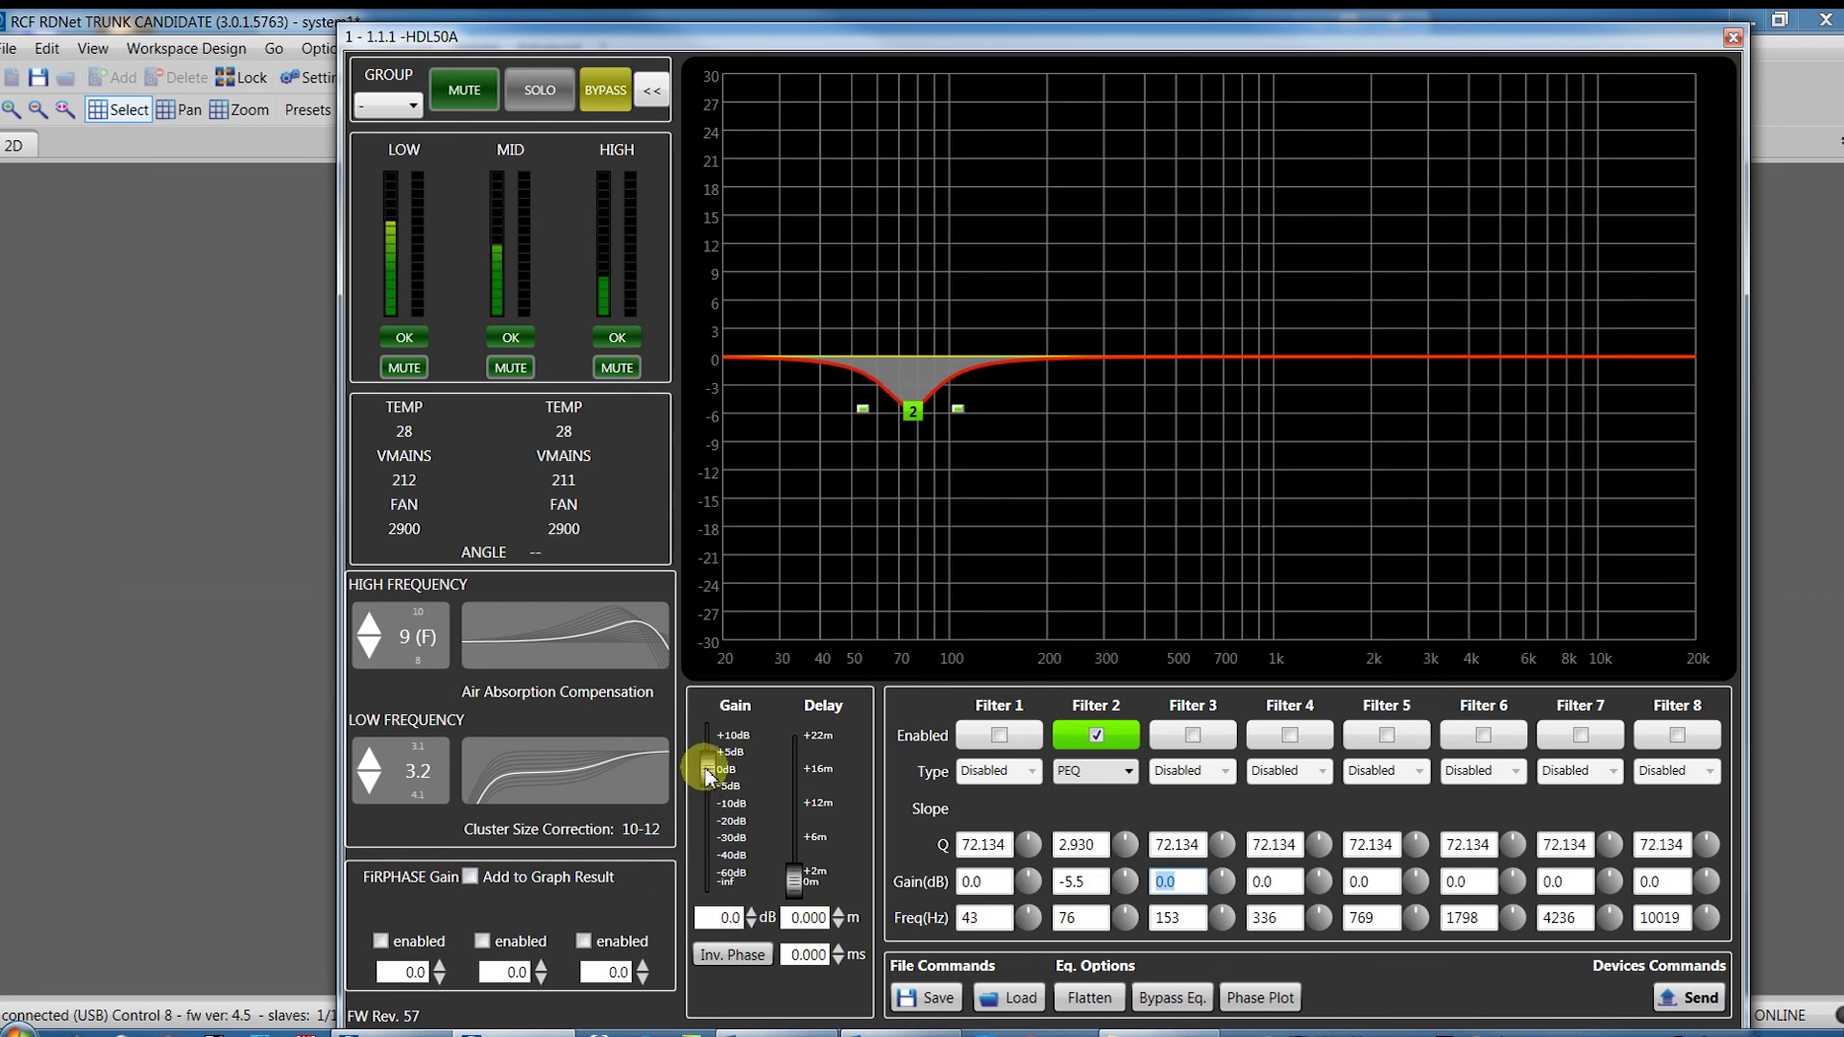
Step: Nudge the gain and delay faders and close the group list with no group assigned
{"action": "scroll", "coordinate": [707, 776], "scroll_direction": "down", "scroll_amount": 4}
{"action": "scroll", "coordinate": [801, 867], "scroll_direction": "up", "scroll_amount": 3}
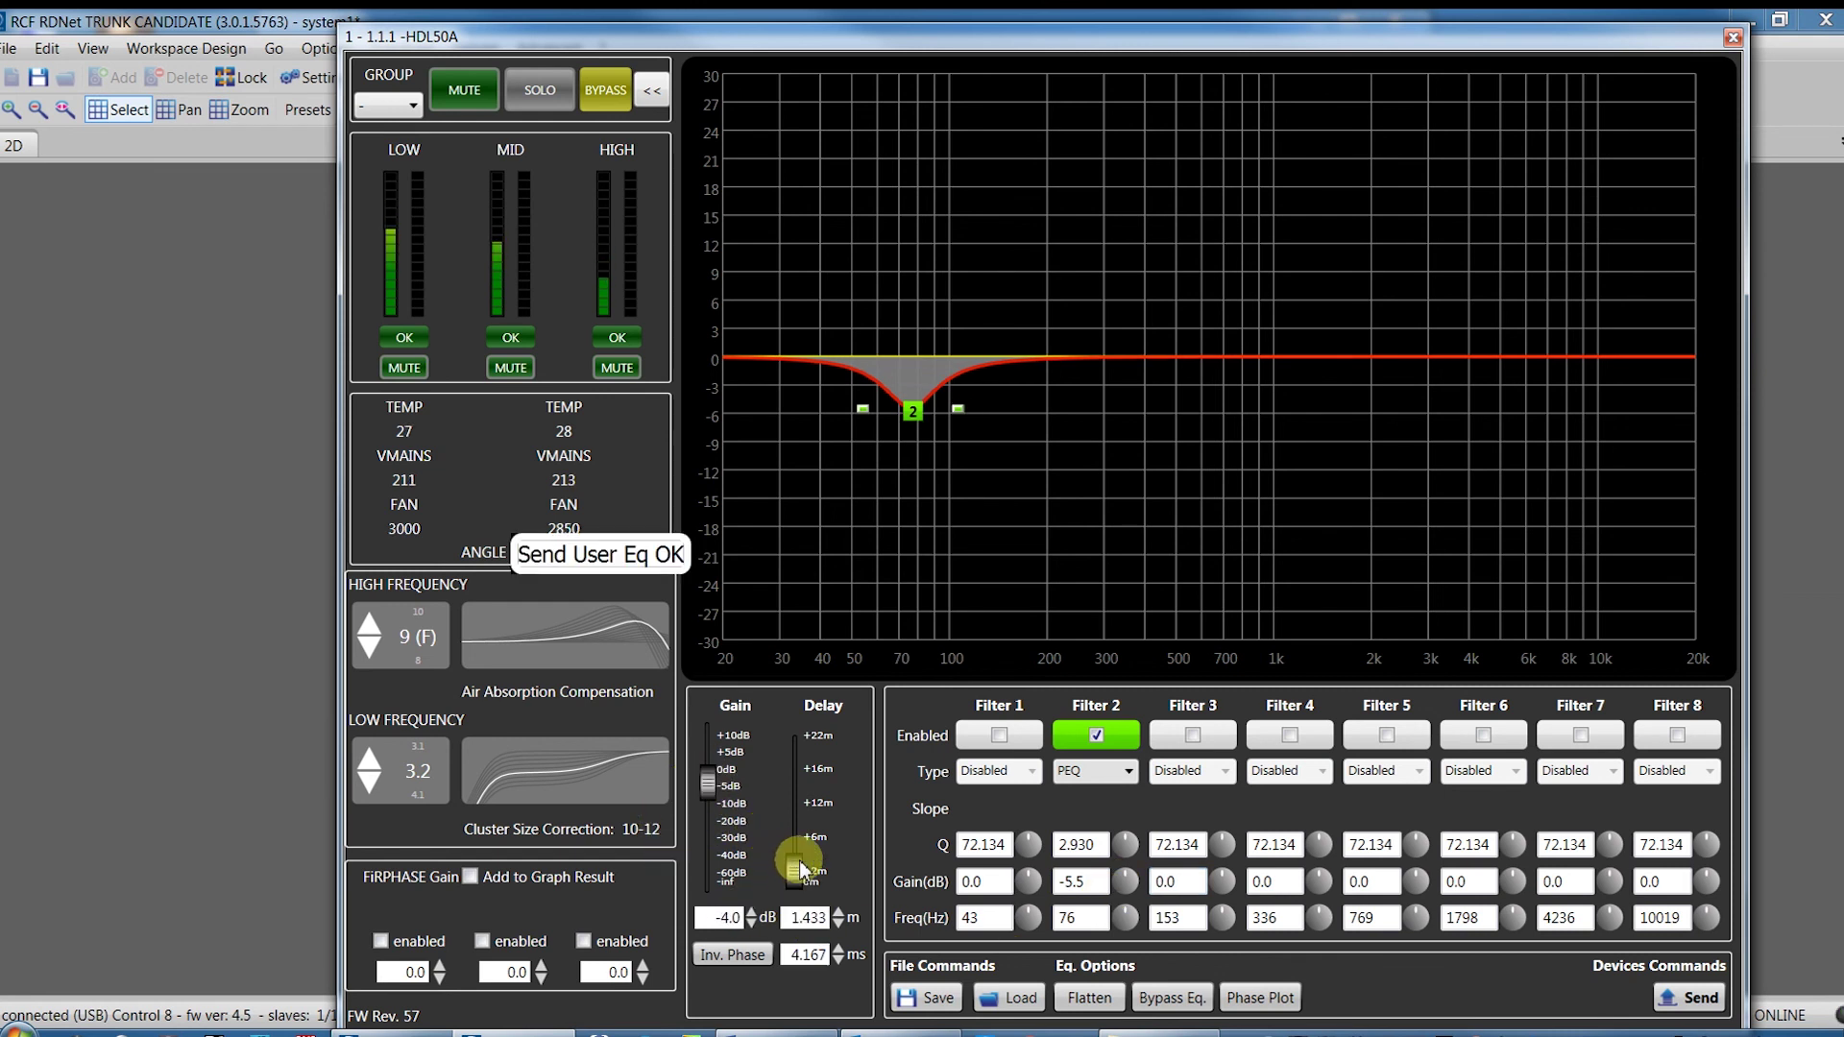
{"action": "scroll", "coordinate": [800, 867], "scroll_direction": "up", "scroll_amount": 5}
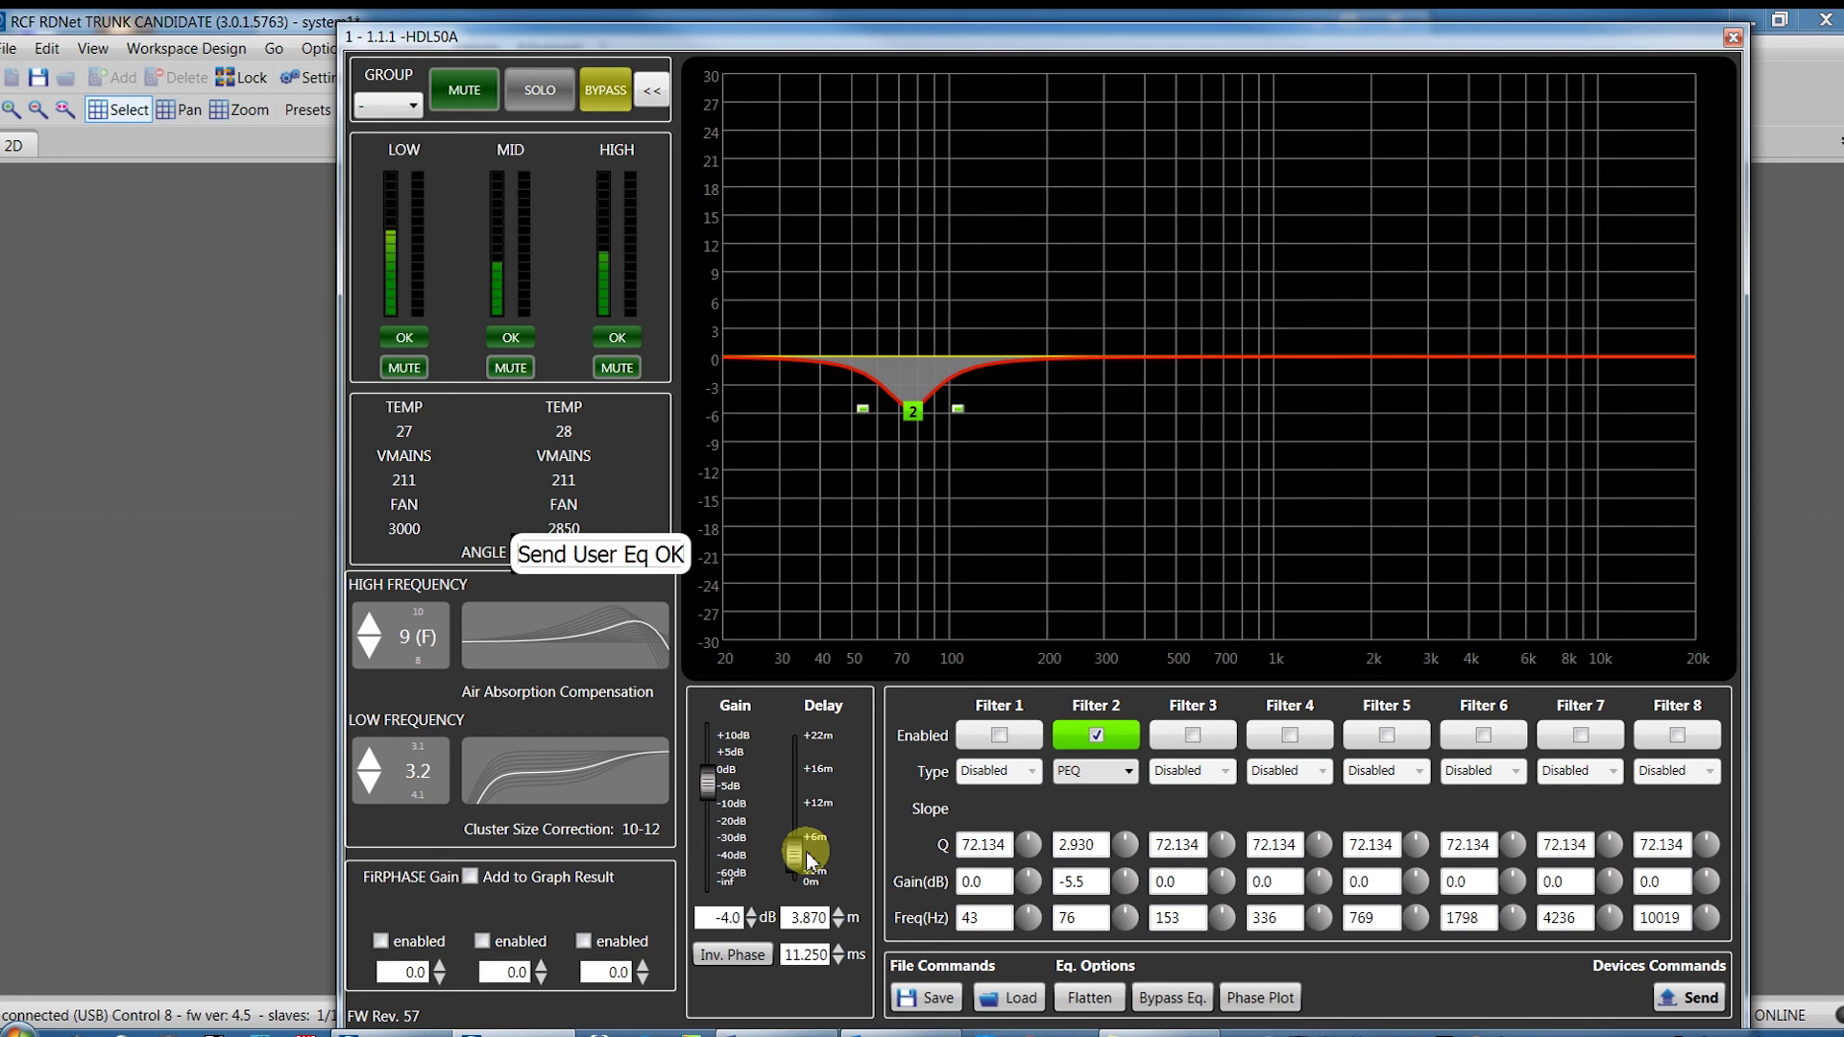
{"action": "left_click", "coordinate": [410, 108]}
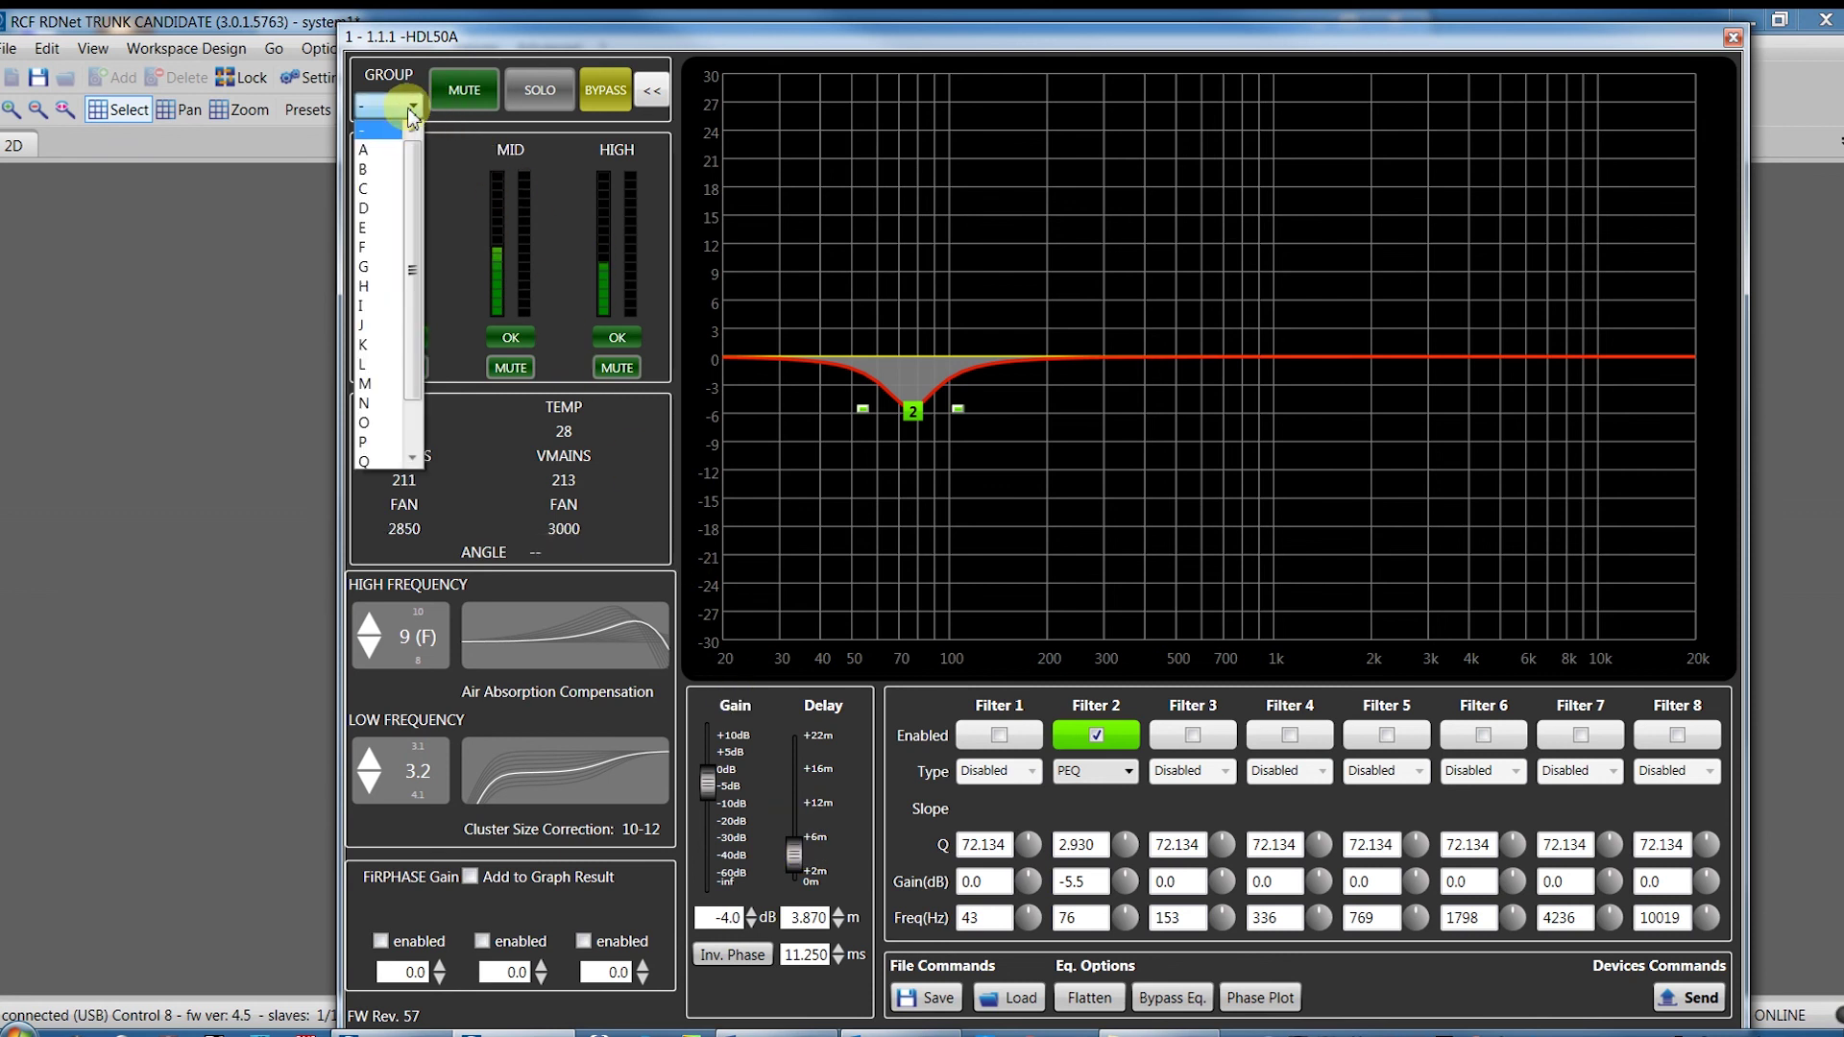
{"action": "left_click", "coordinate": [517, 462]}
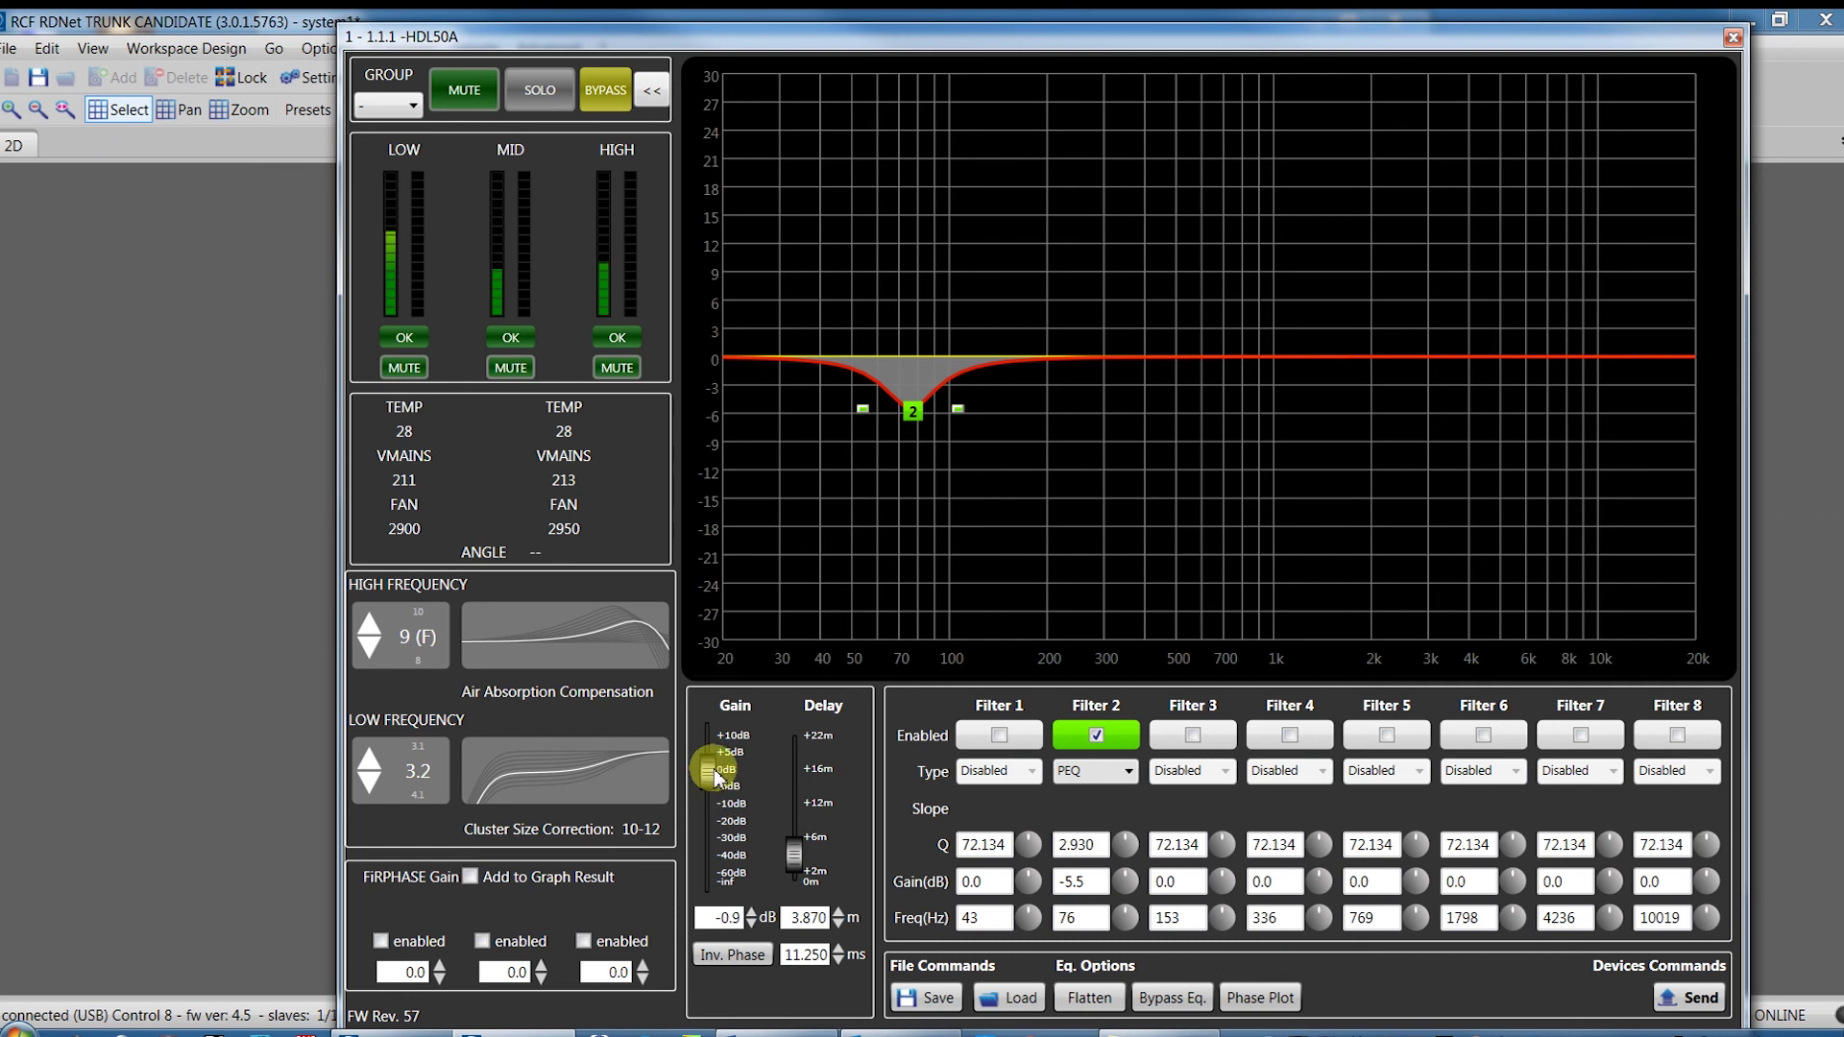
Step: Set output gain to 0.8 dB, reset delay to 0, and disable Filter 2
{"action": "left_click_drag", "start_coordinate": [716, 776], "coordinate": [712, 768]}
{"action": "left_click", "coordinate": [798, 851]}
{"action": "left_click_drag", "start_coordinate": [799, 863], "coordinate": [795, 878]}
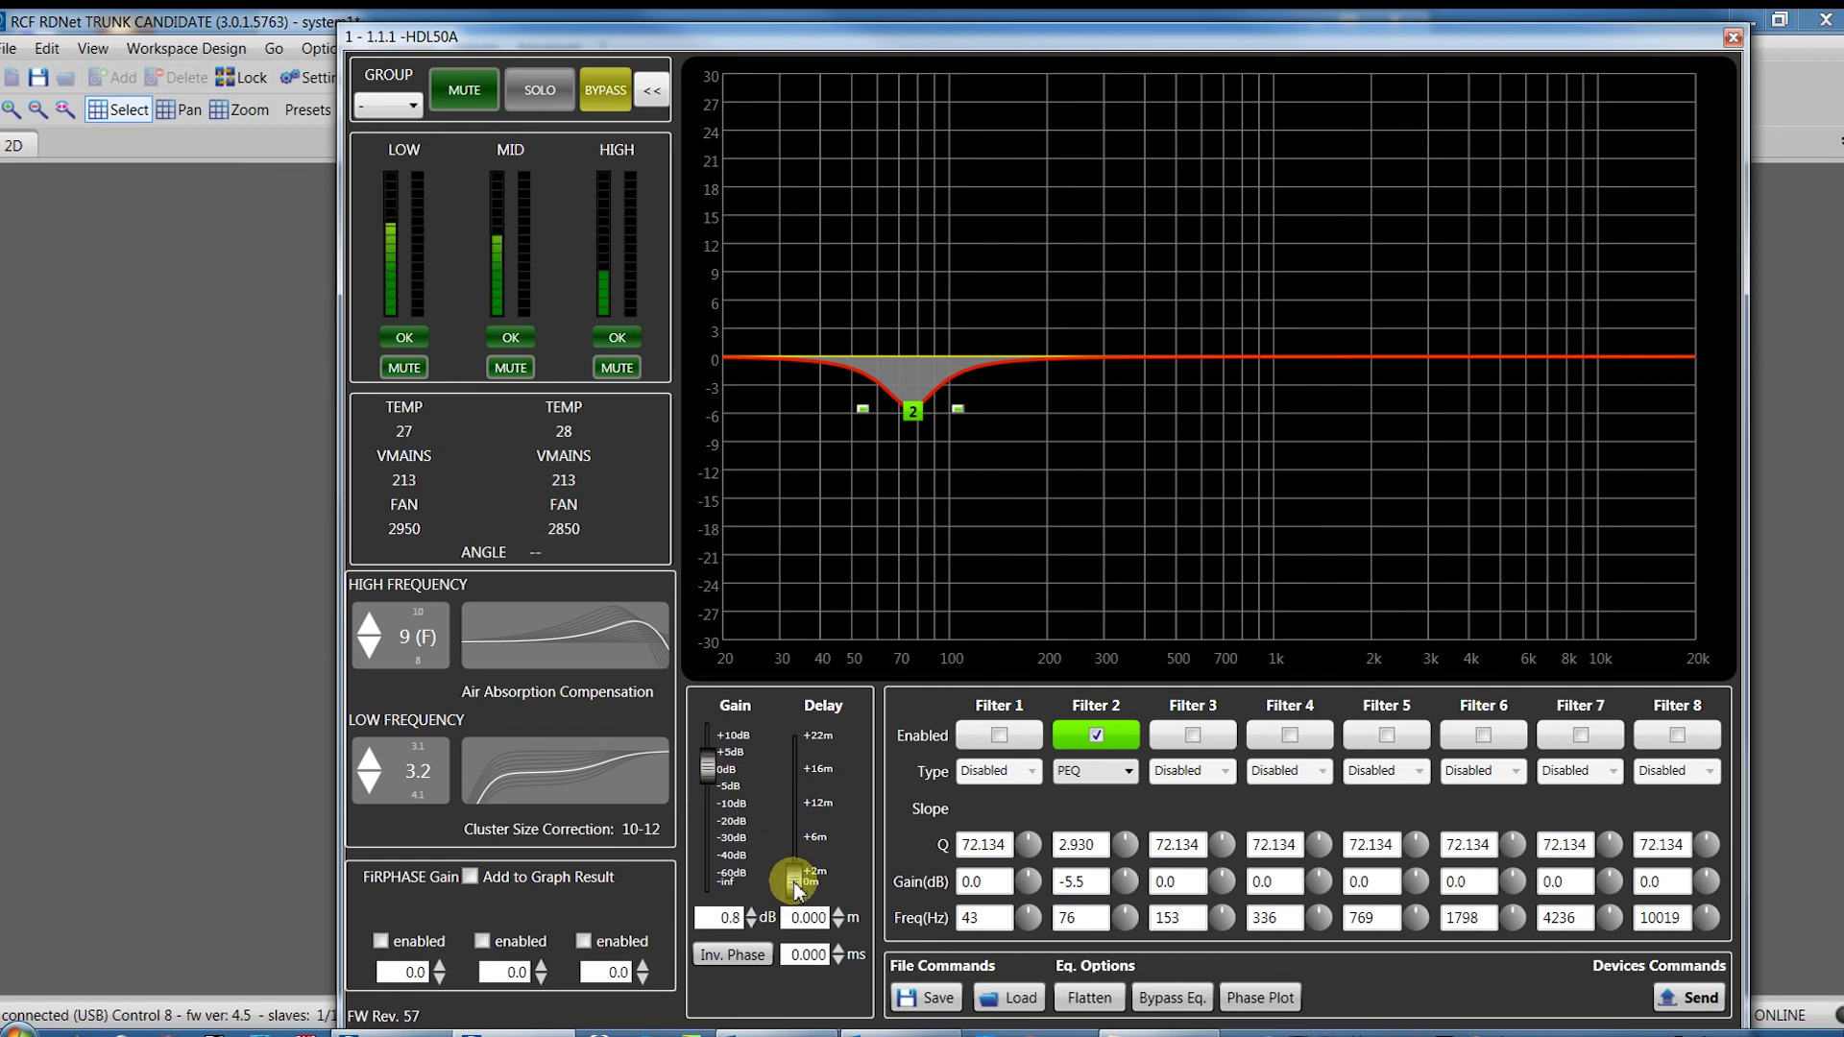
{"action": "left_click", "coordinate": [1097, 737]}
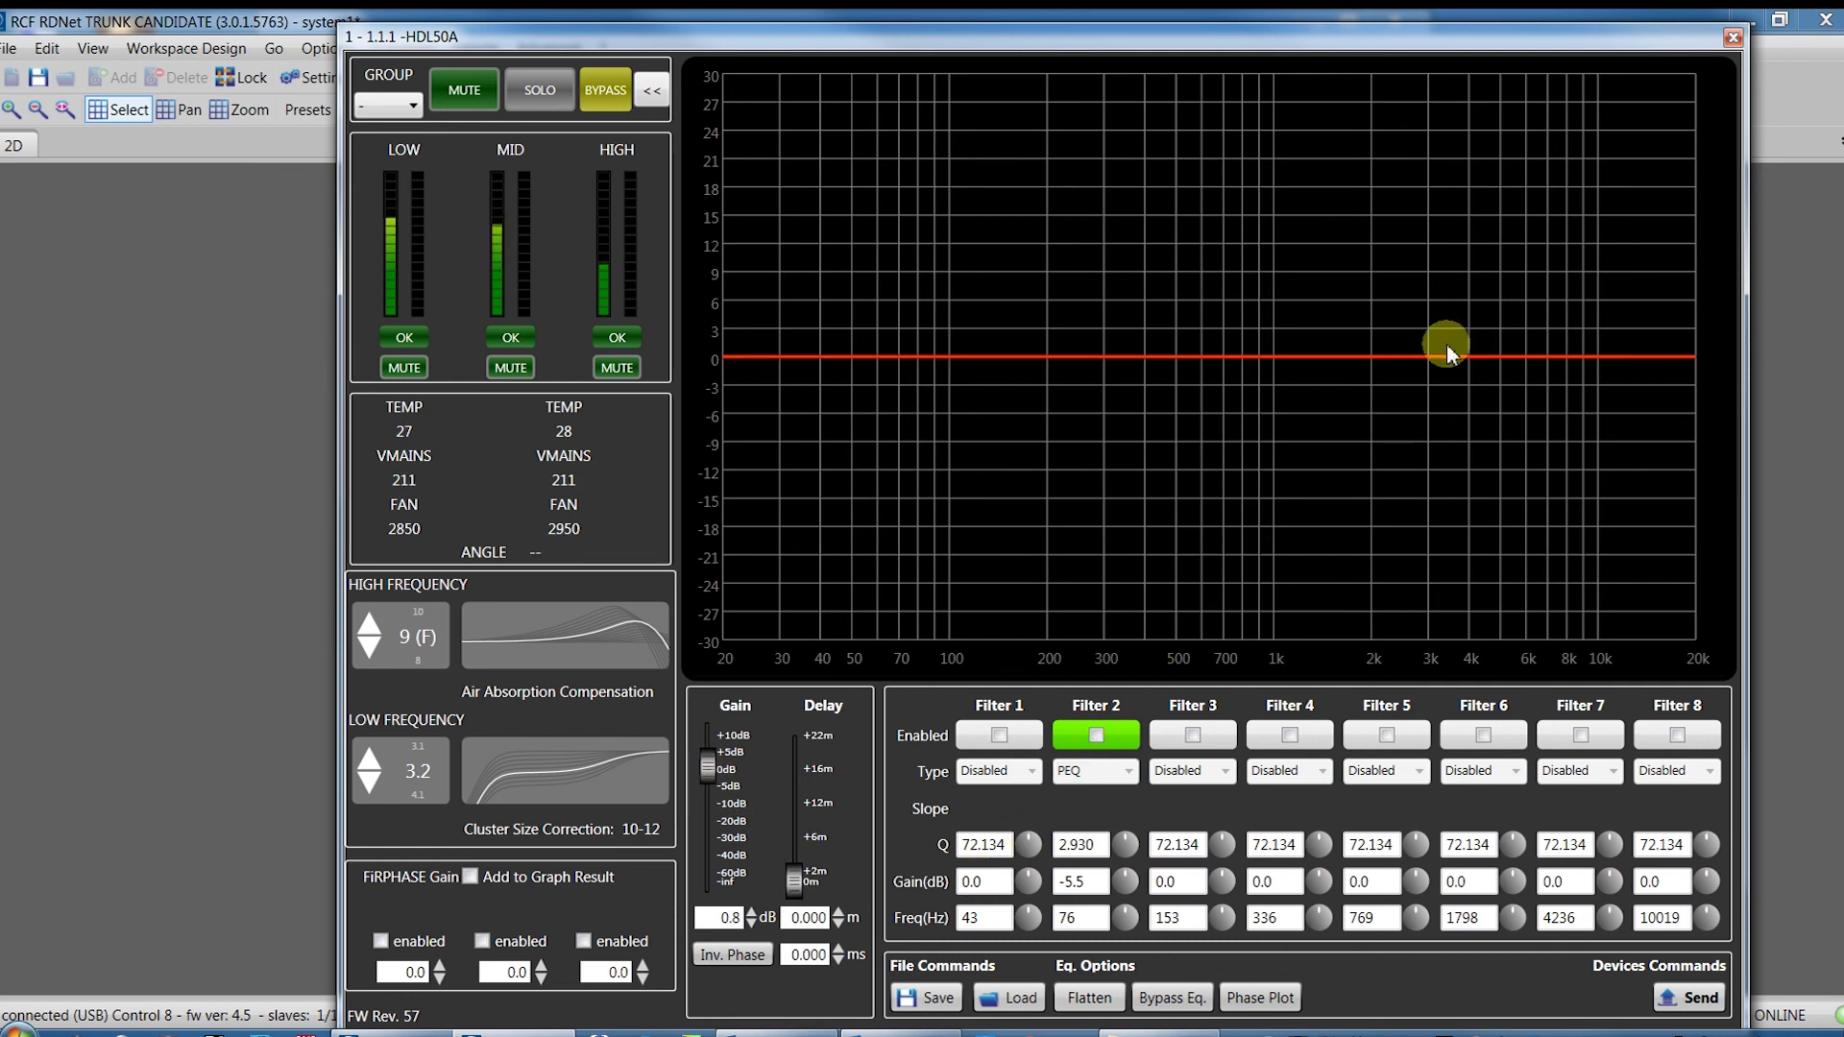